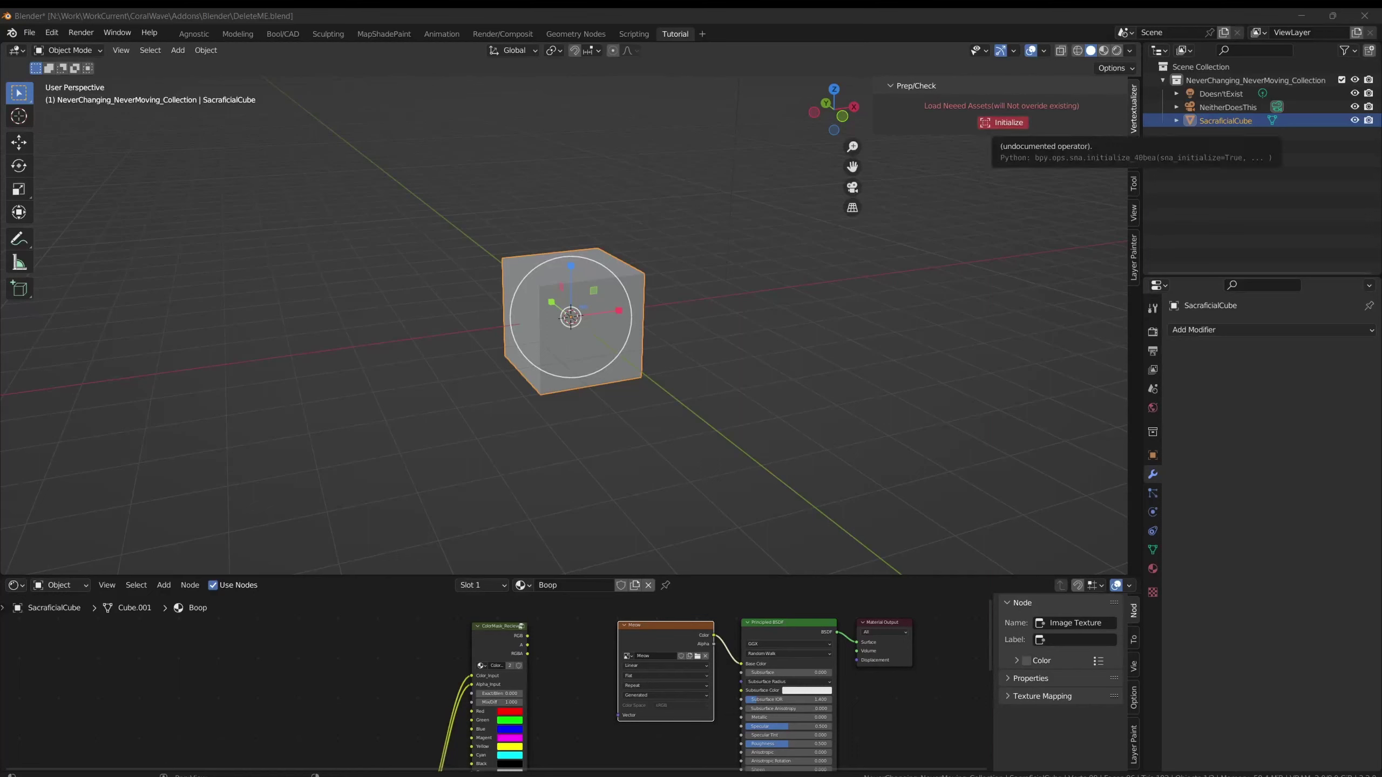
Initialize the vertex color add-on's needed assets for the SacraficialCube object.
left_click(1010, 123)
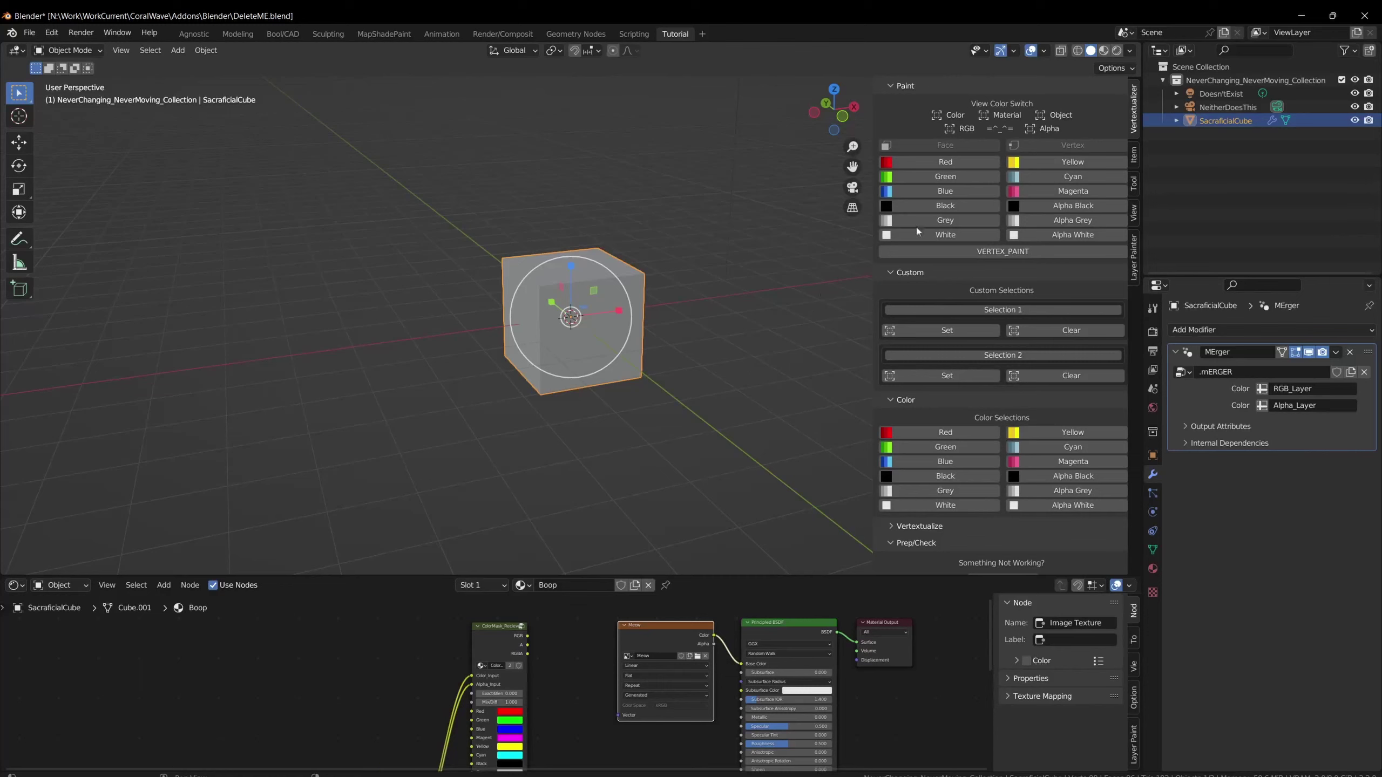
scroll(995, 324, "down", 2)
scroll(983, 312, "up", 2)
mouse_move(621, 324)
middle_mouse_down()
mouse_move(600, 332)
mouse_move(612, 333)
middle_mouse_up()
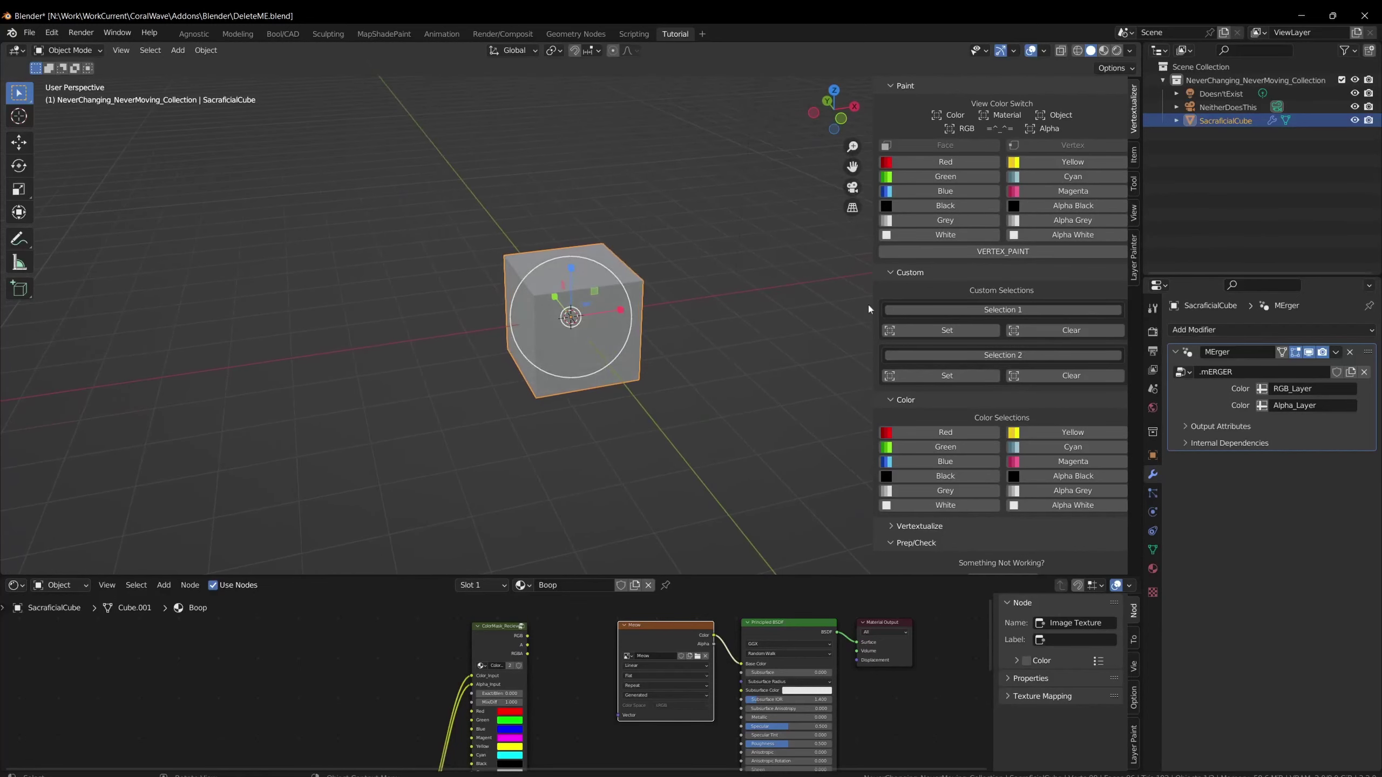
Switch the SacraficialCube object to Edit Mode.
key("ctrl+Tab")
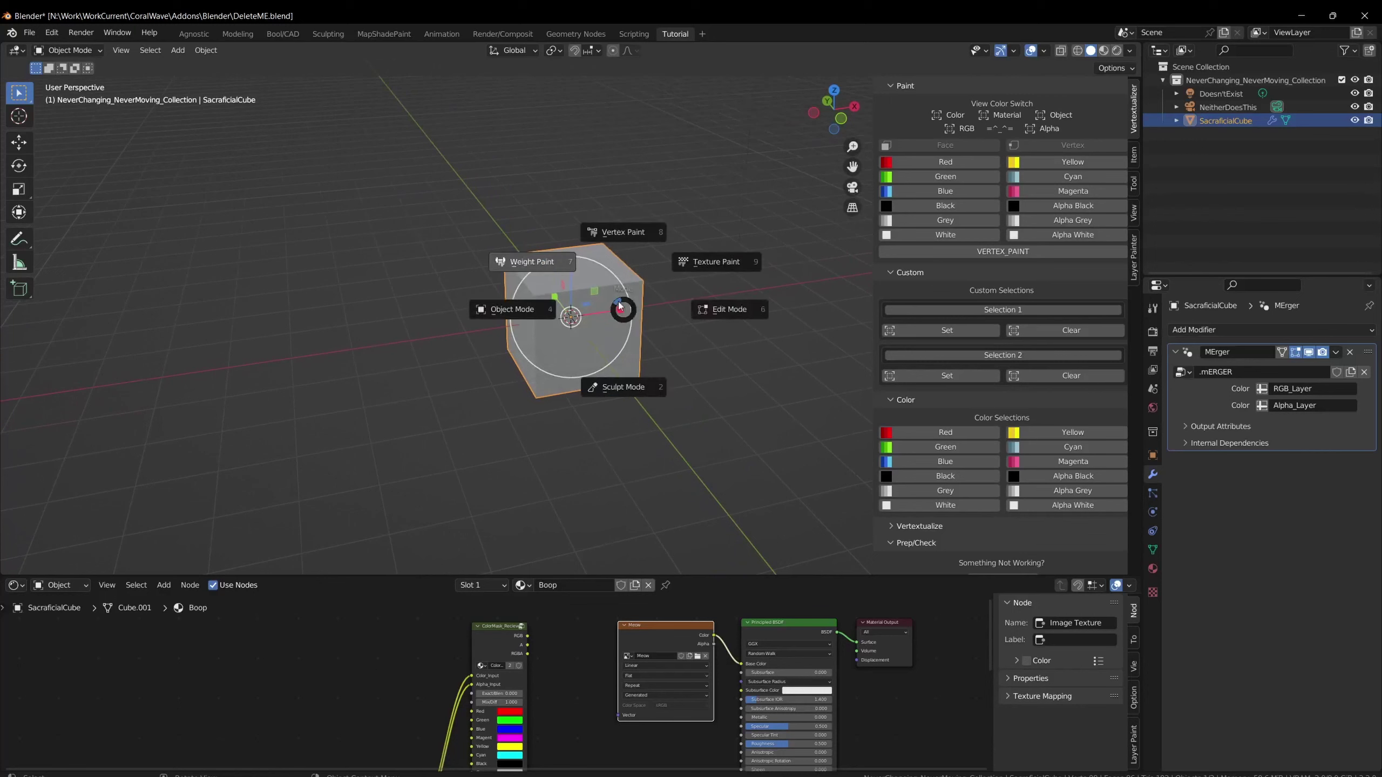
left_click(725, 311)
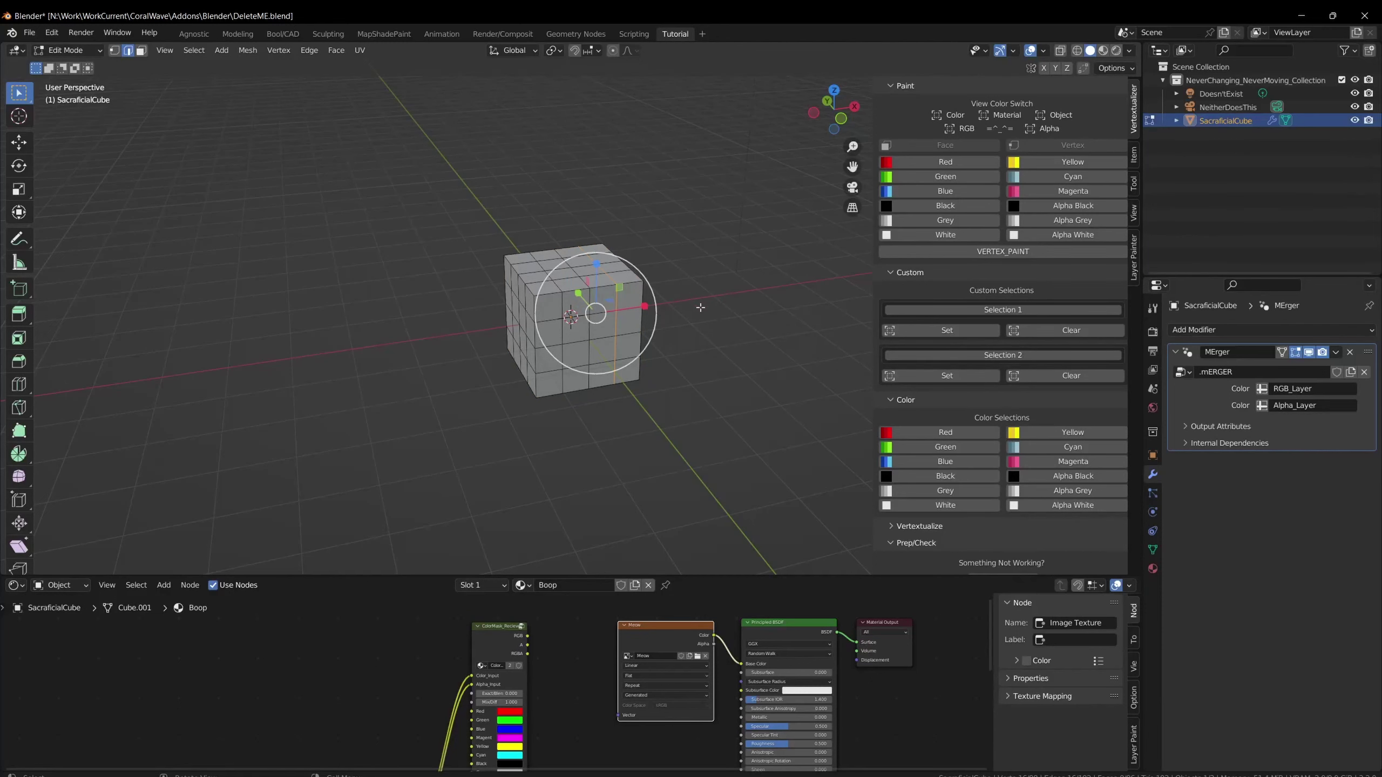
scroll(756, 314, "up", 1)
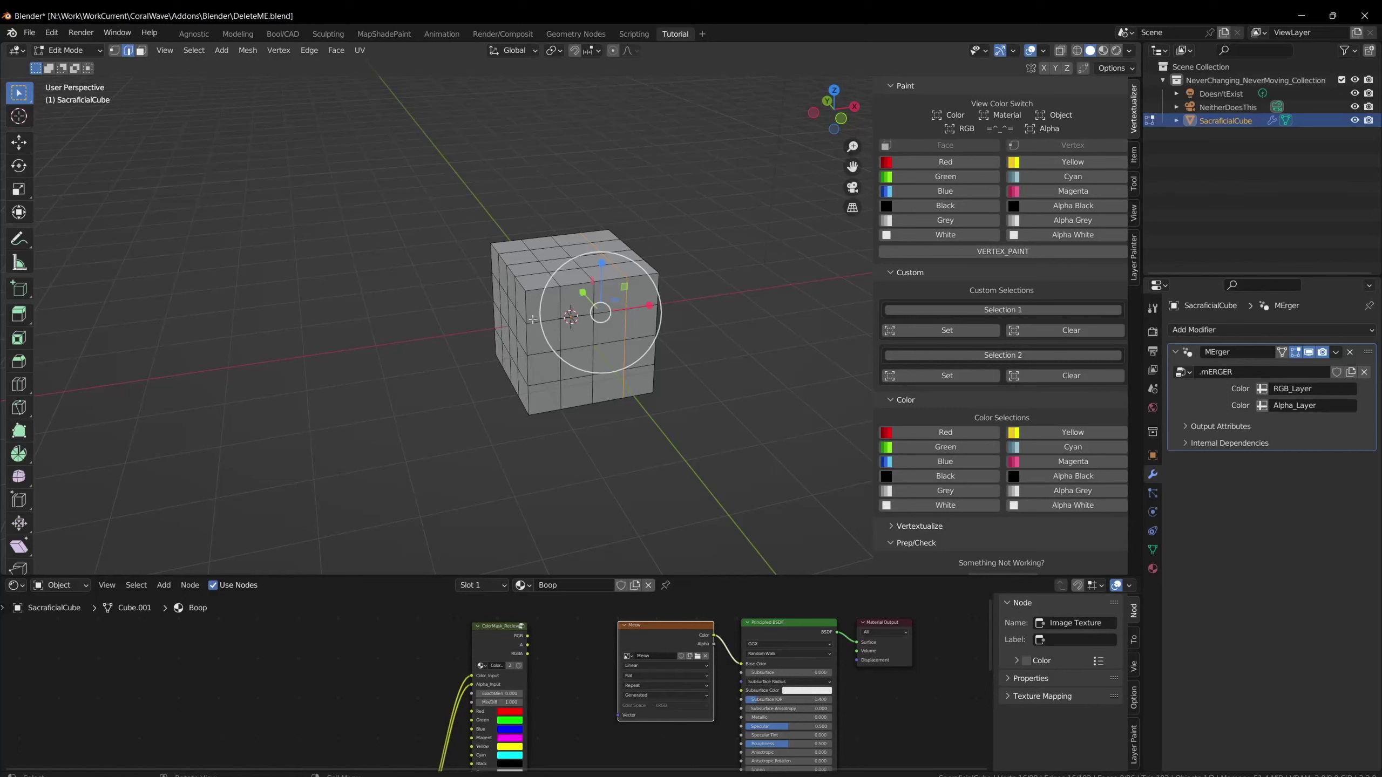
Switch the cube to Vertex Paint mode and back to Edit Mode.
left_click(87, 55)
left_click(74, 109)
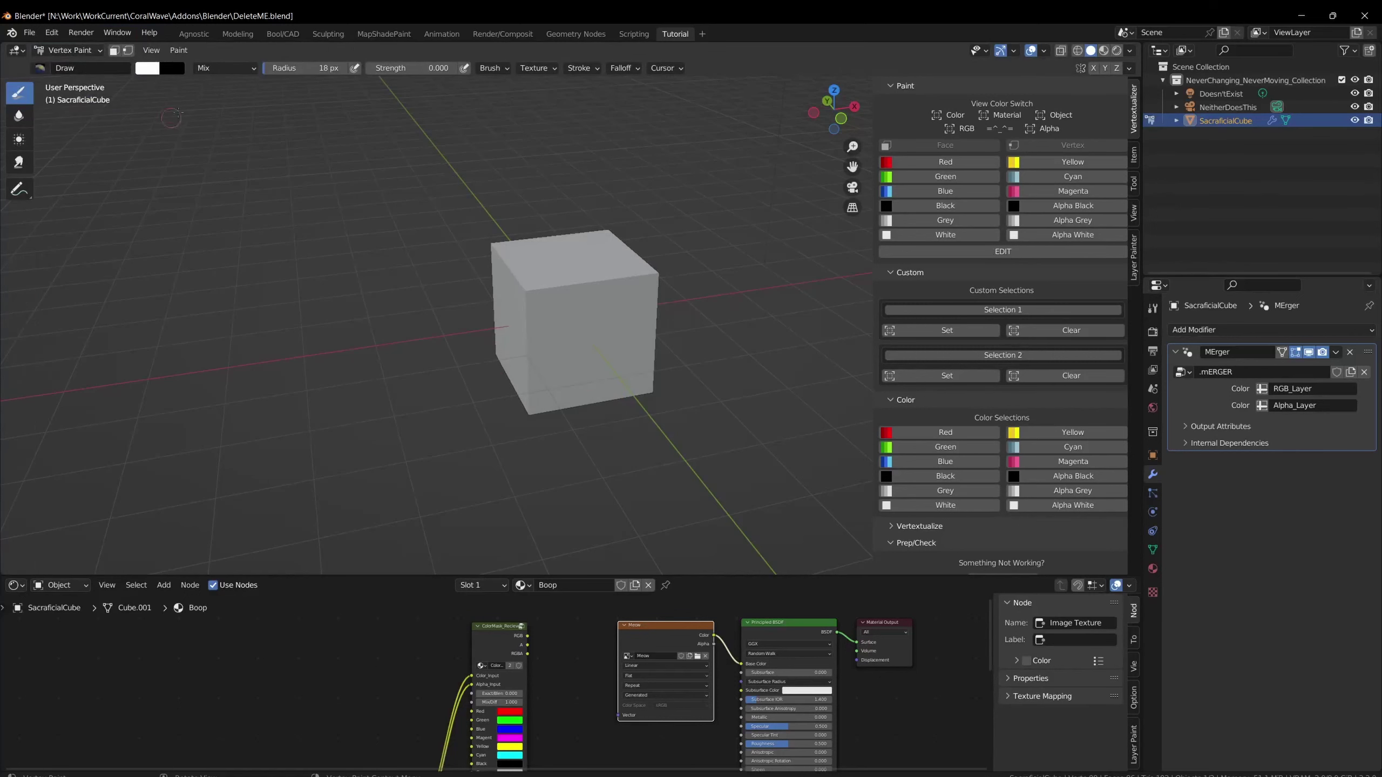
left_click(83, 50)
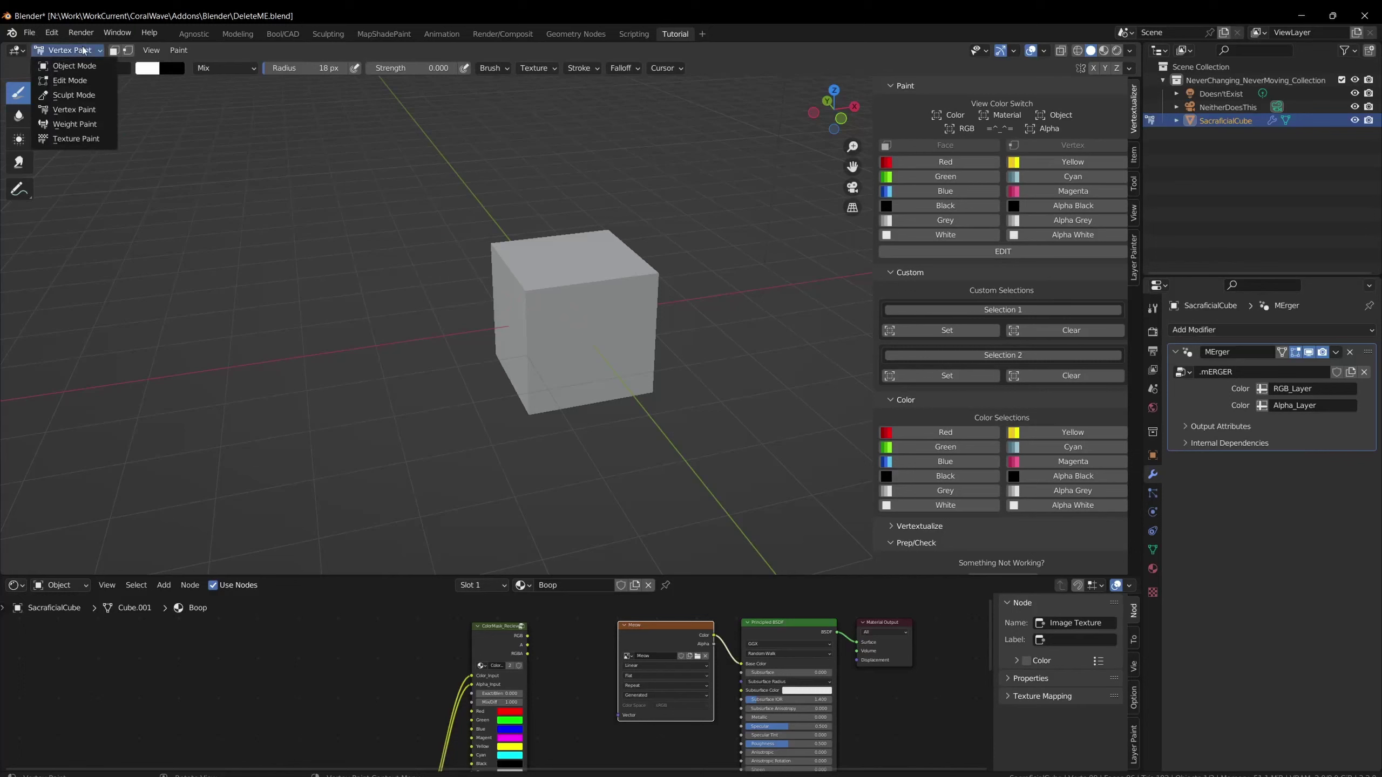
left_click(76, 85)
Enable face selection and select the upper corner face nearest the cube's front vertical edge.
scroll(662, 327, "up", 4)
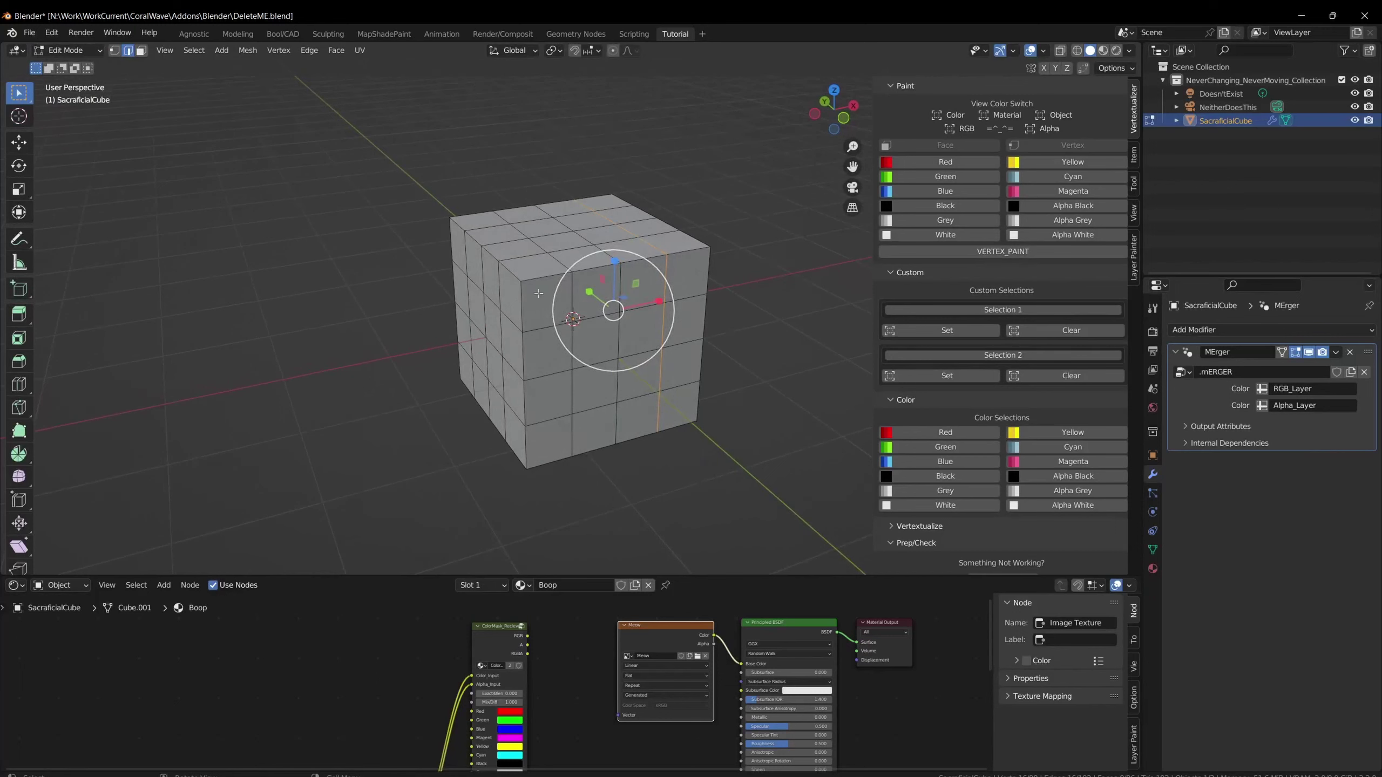
left_click(143, 52)
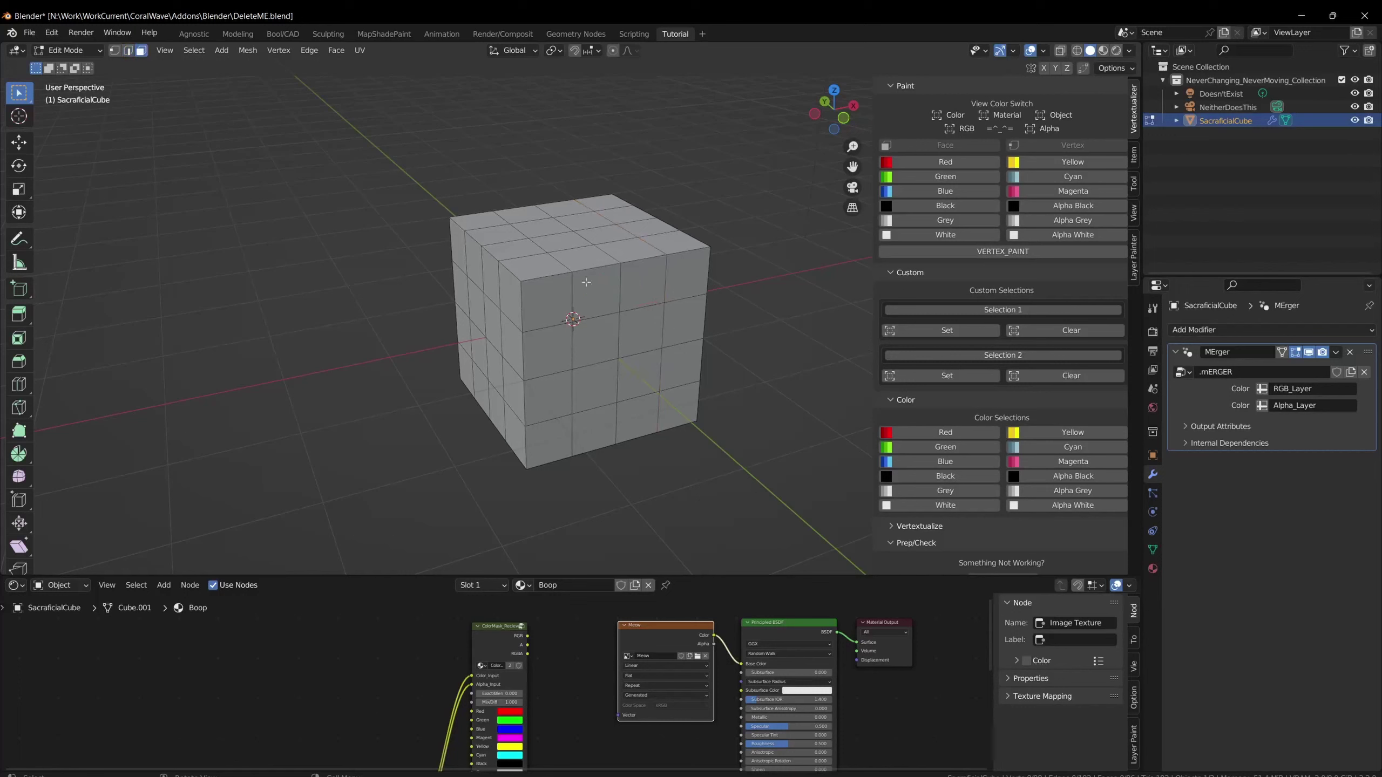
left_click(542, 289)
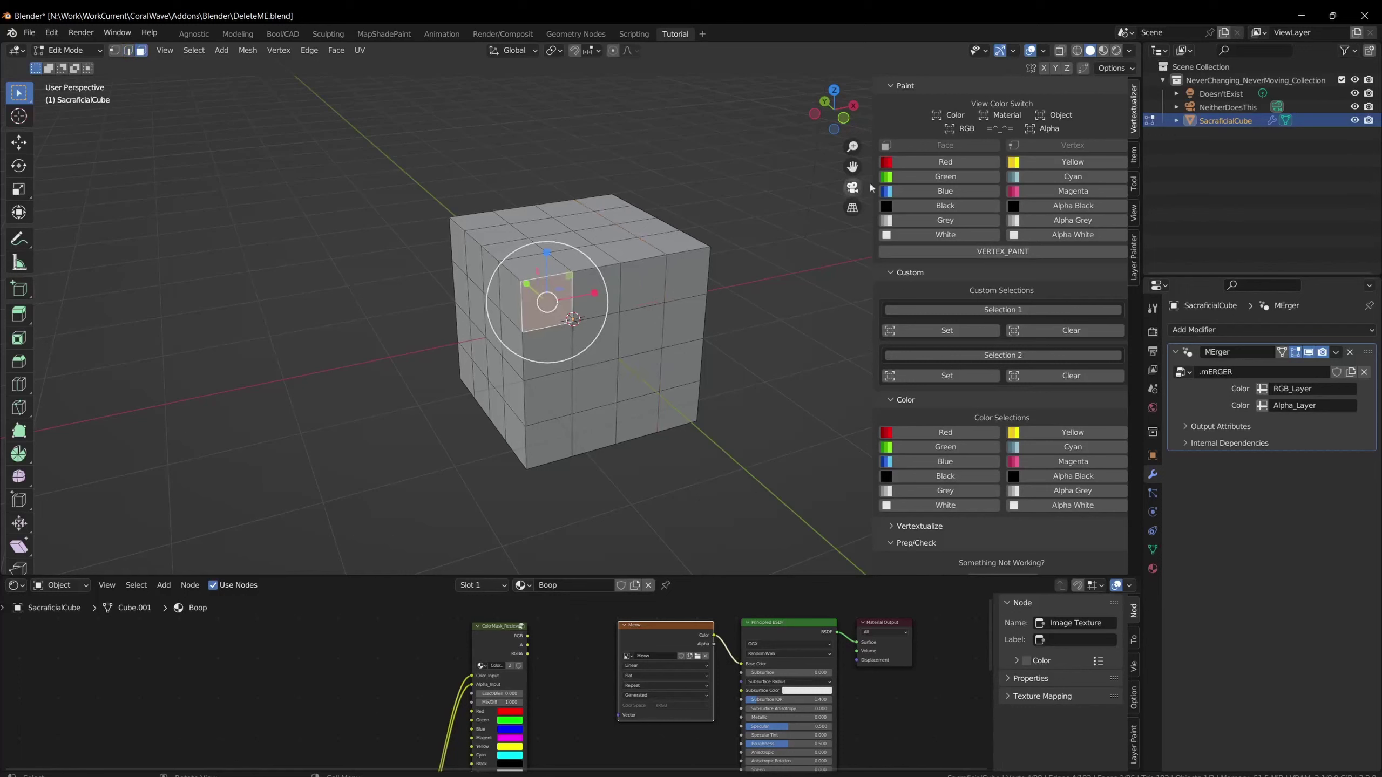
Compare the add-on's Color and Material views of the cube, ending in Color view.
left_click(962, 117)
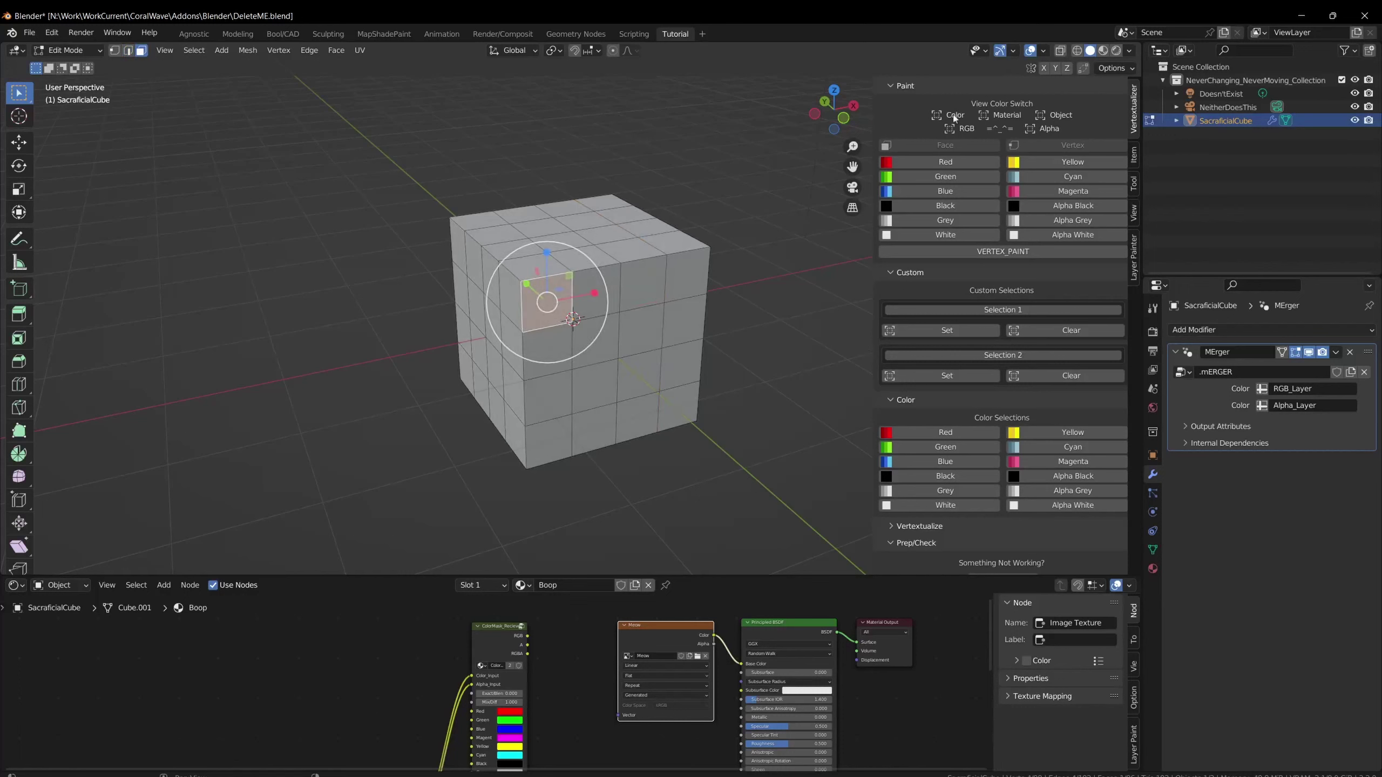
left_click(1000, 116)
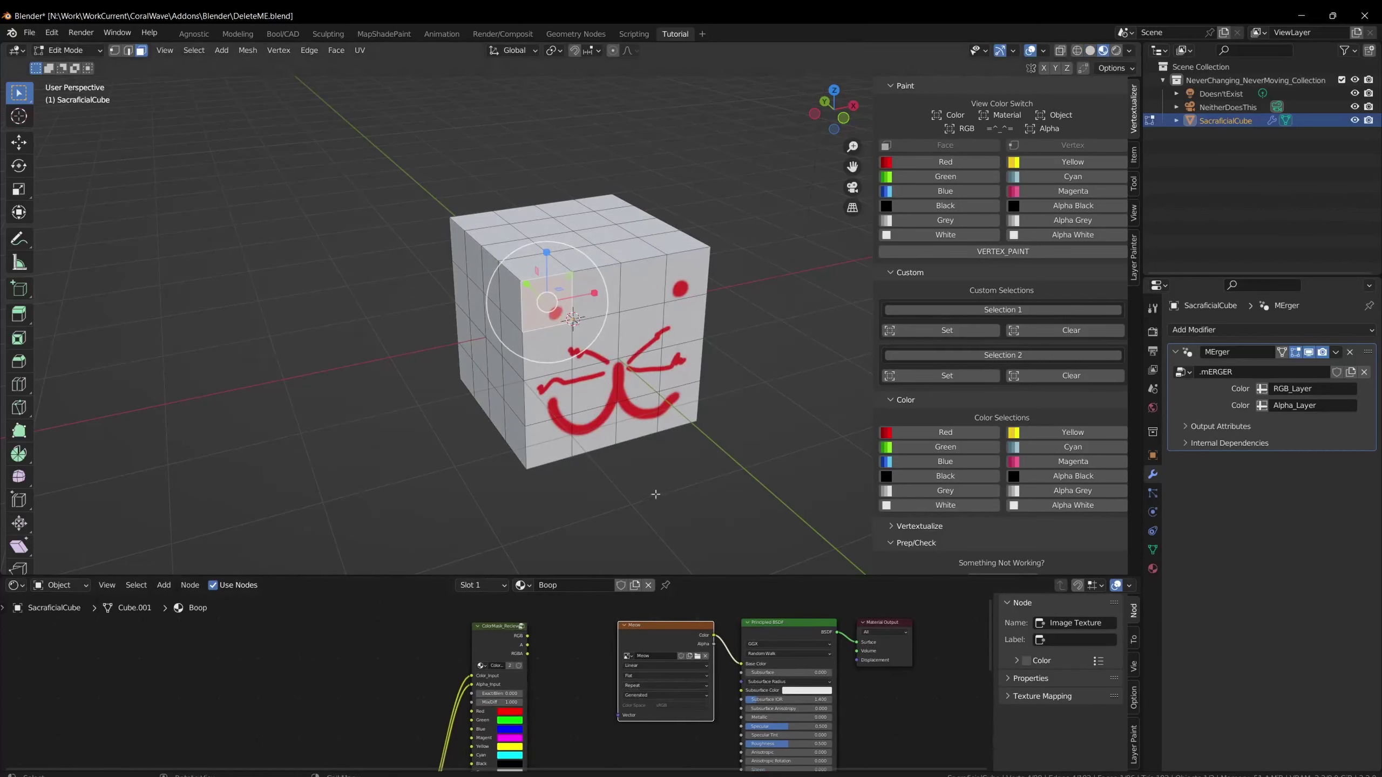
left_click(955, 112)
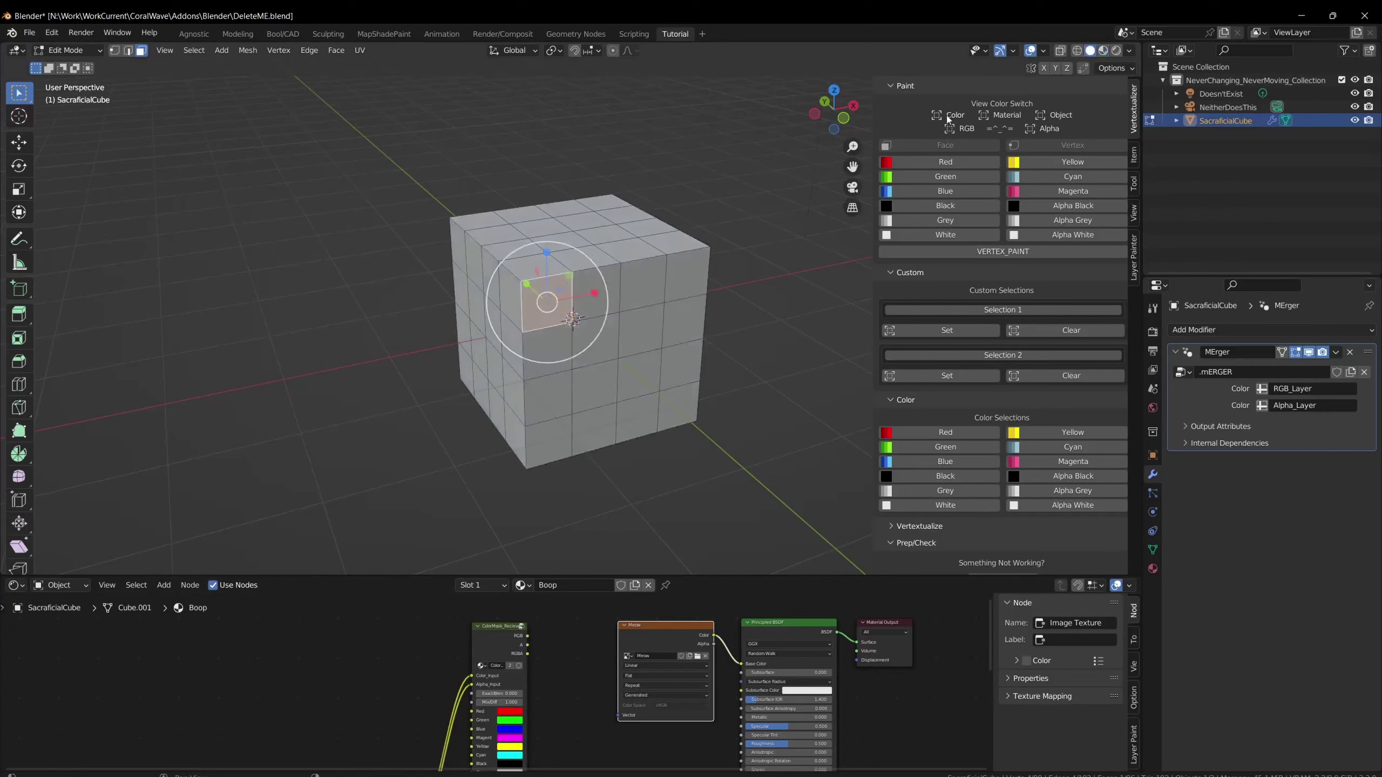
scroll(599, 709, "down", 1)
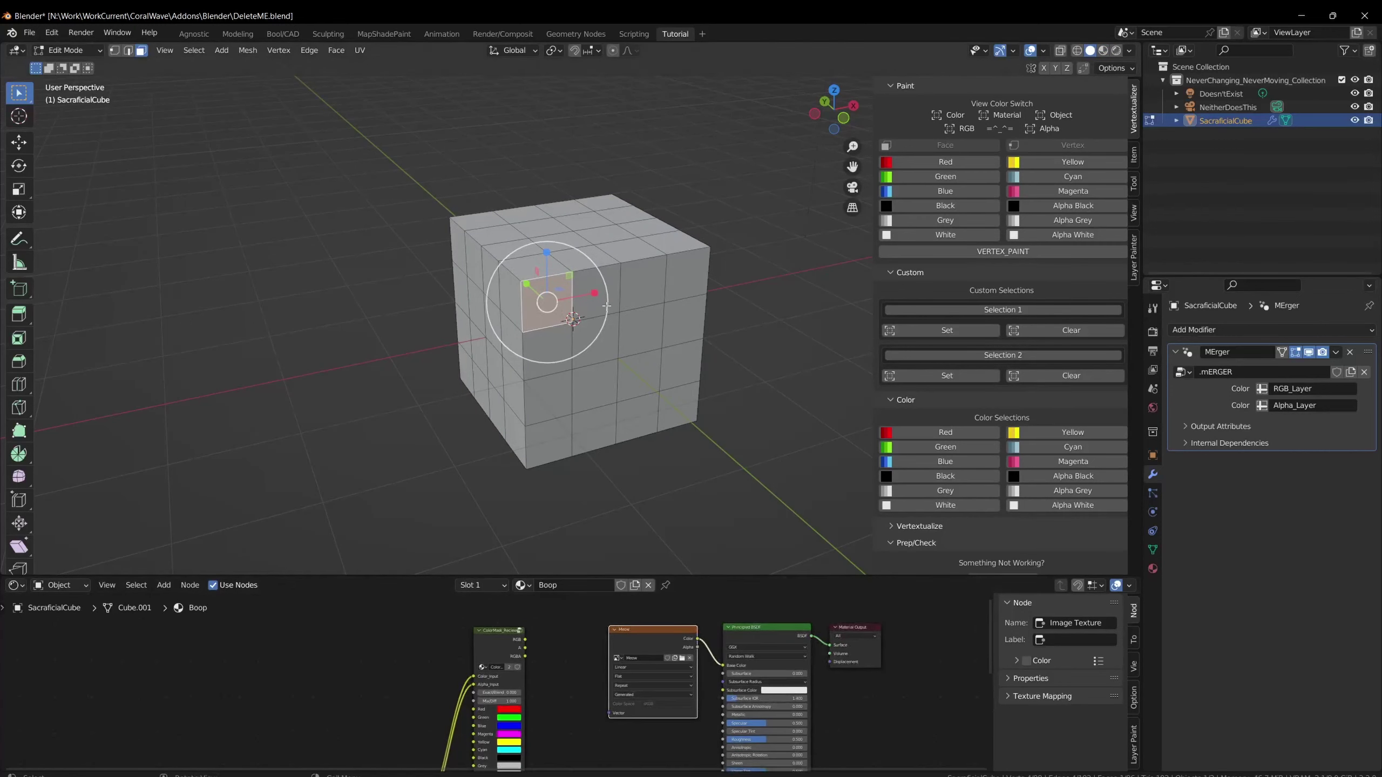
Add the opposite upper corner face of the front side to the selection and paint both faces Red.
left_click(687, 274, "shift")
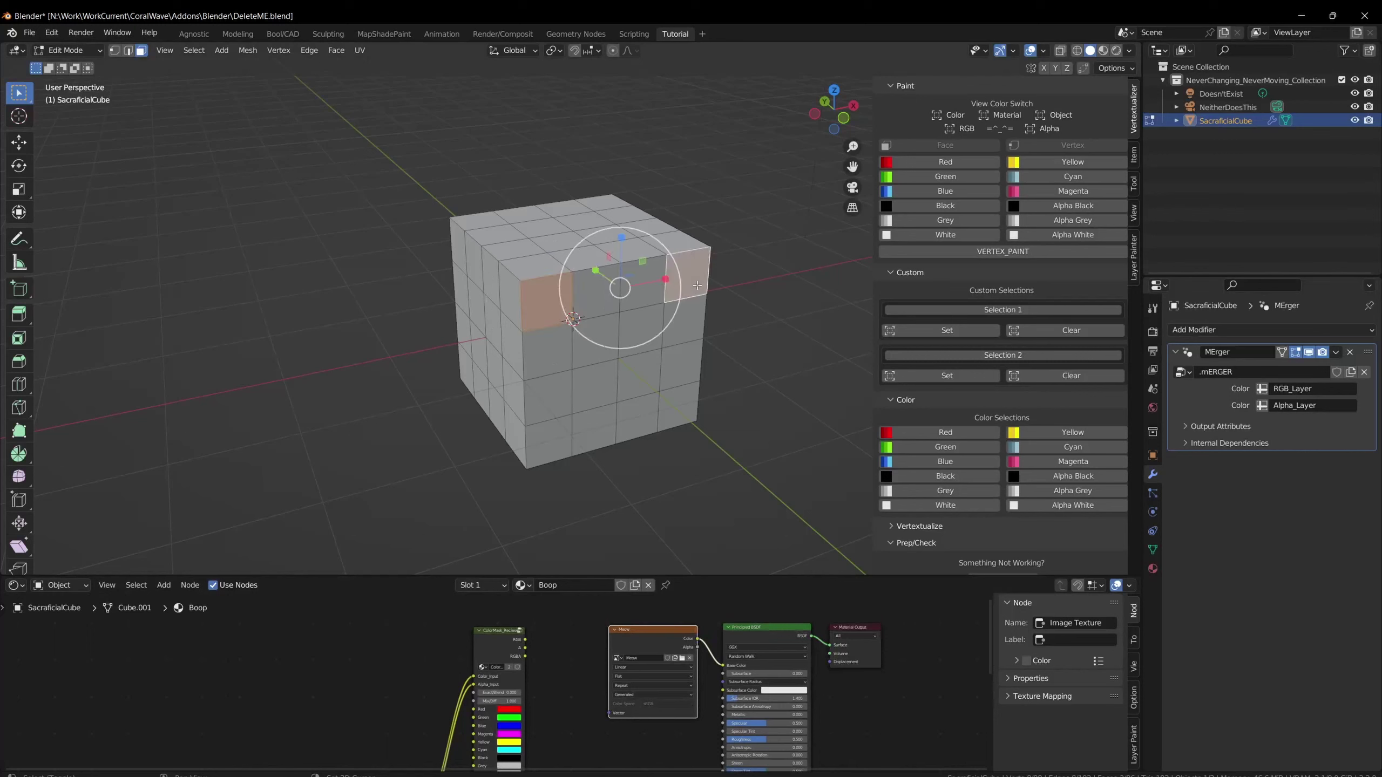
left_click(943, 161)
middle_click_drag(647, 414, 675, 427)
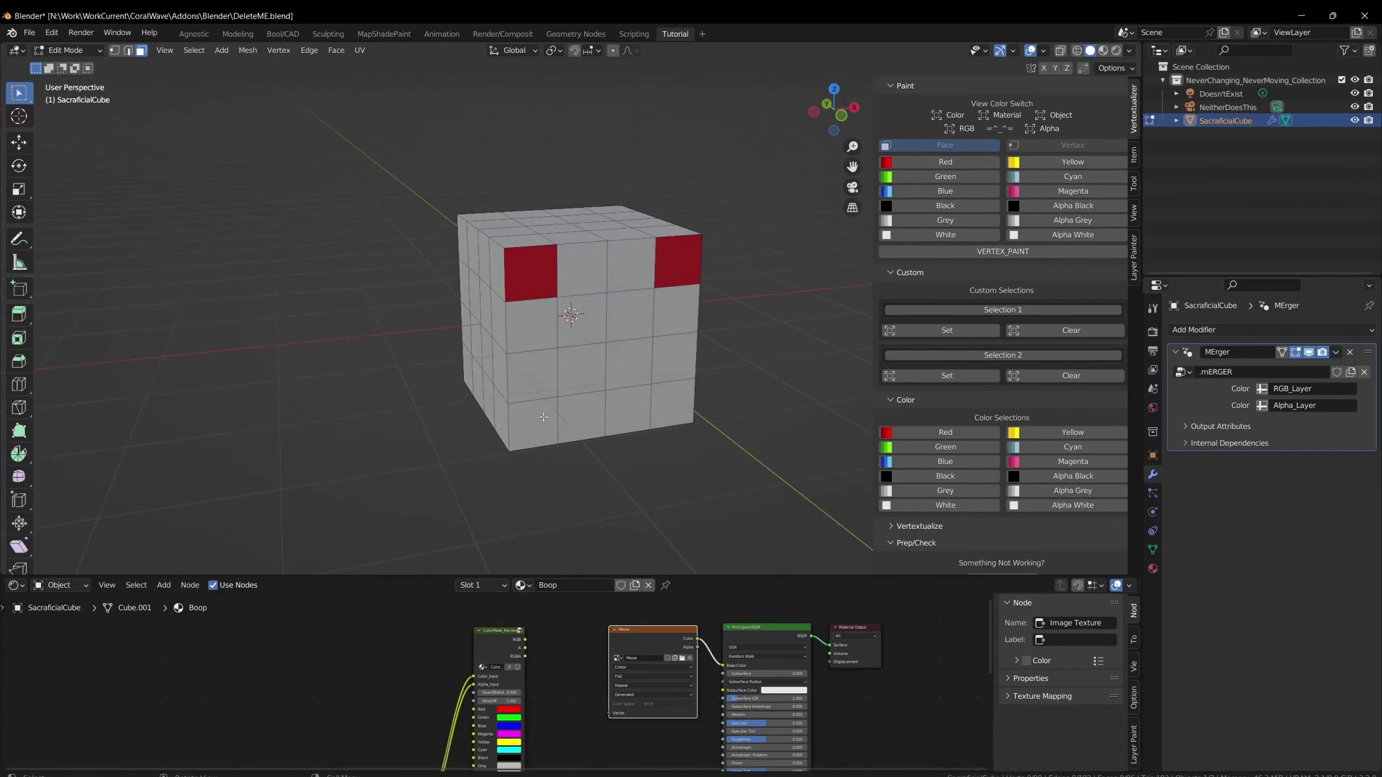
Paint the four faces of the front side's bottom row Red and clear the selection.
left_click(544, 417)
left_click(669, 400, "shift")
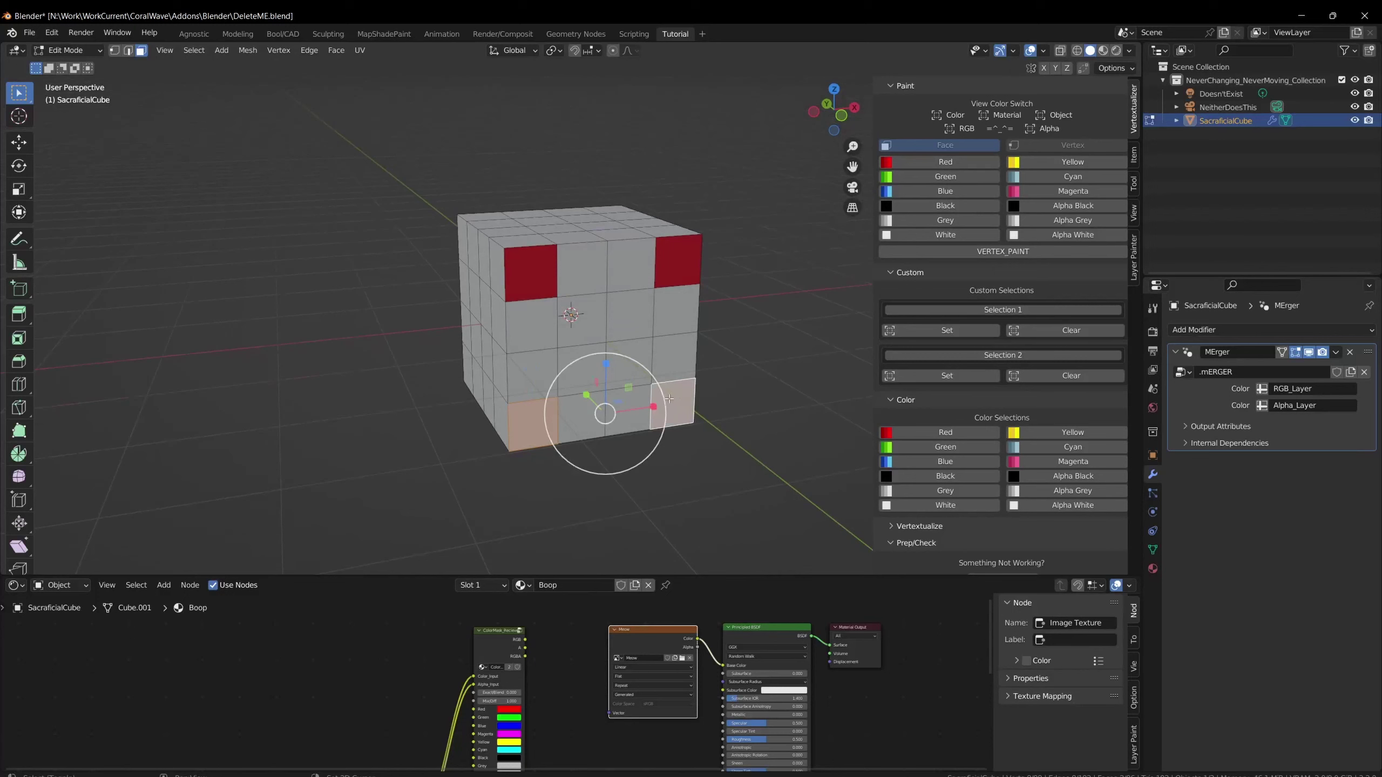
left_click(629, 411, "shift")
left_click(580, 416, "shift")
left_click(945, 164)
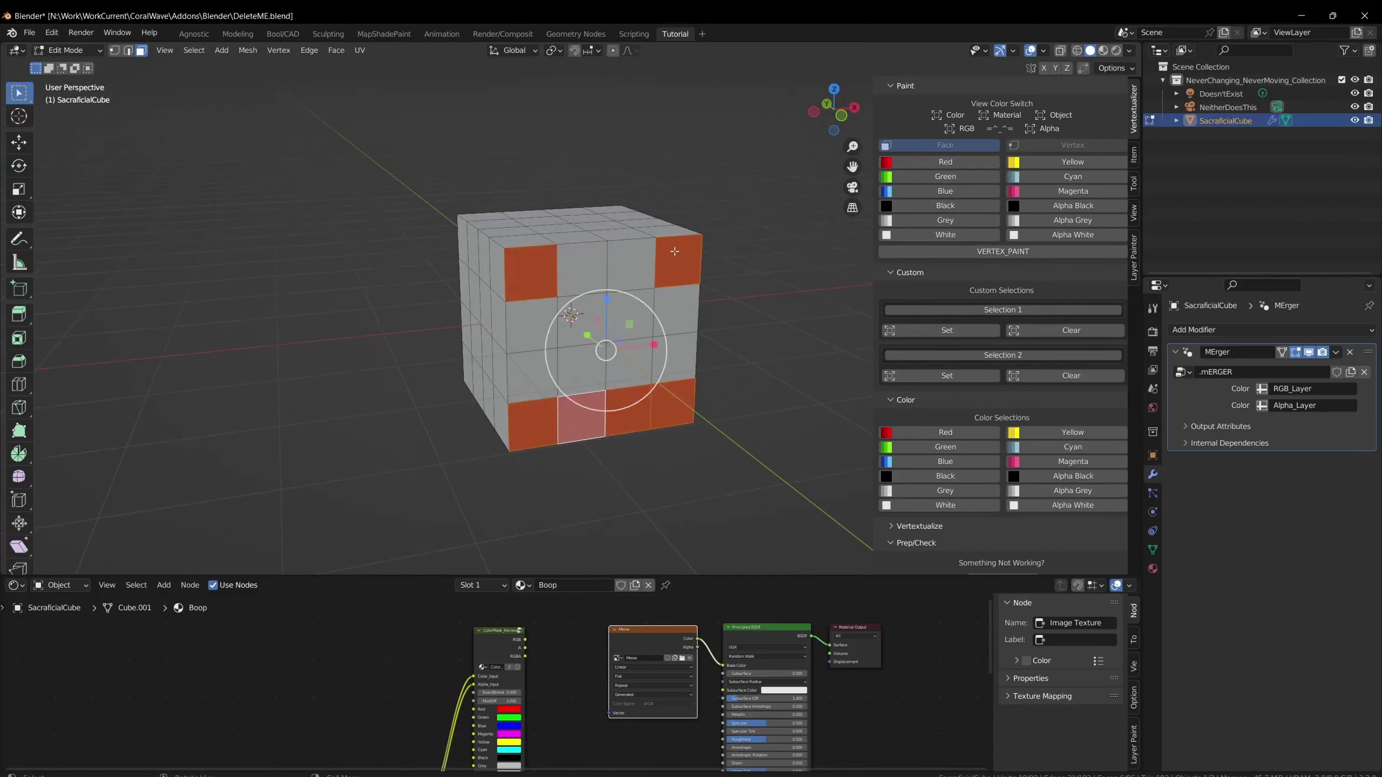
left_click(736, 270)
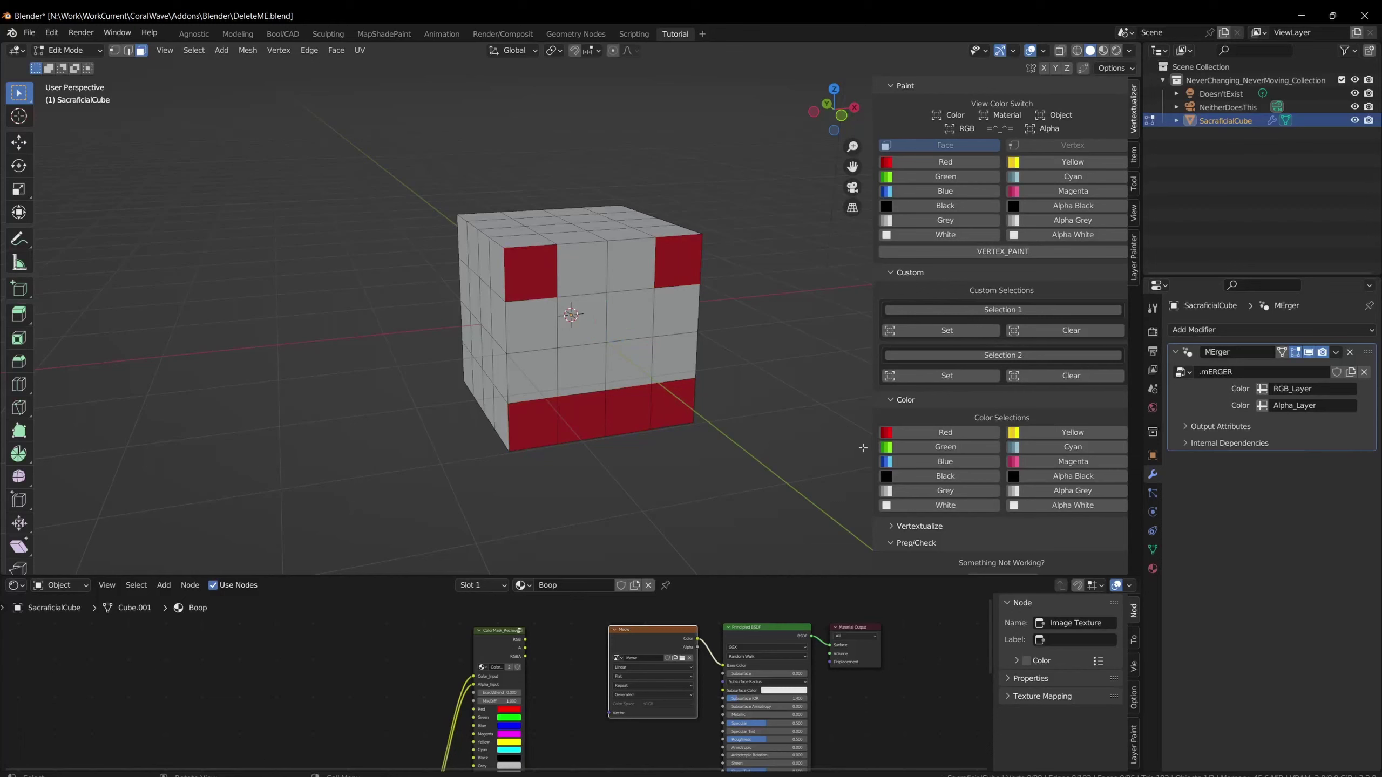
Select the Red-painted geometry by color in face, vertex and edge modes, clearing the selection each time.
left_click(937, 431)
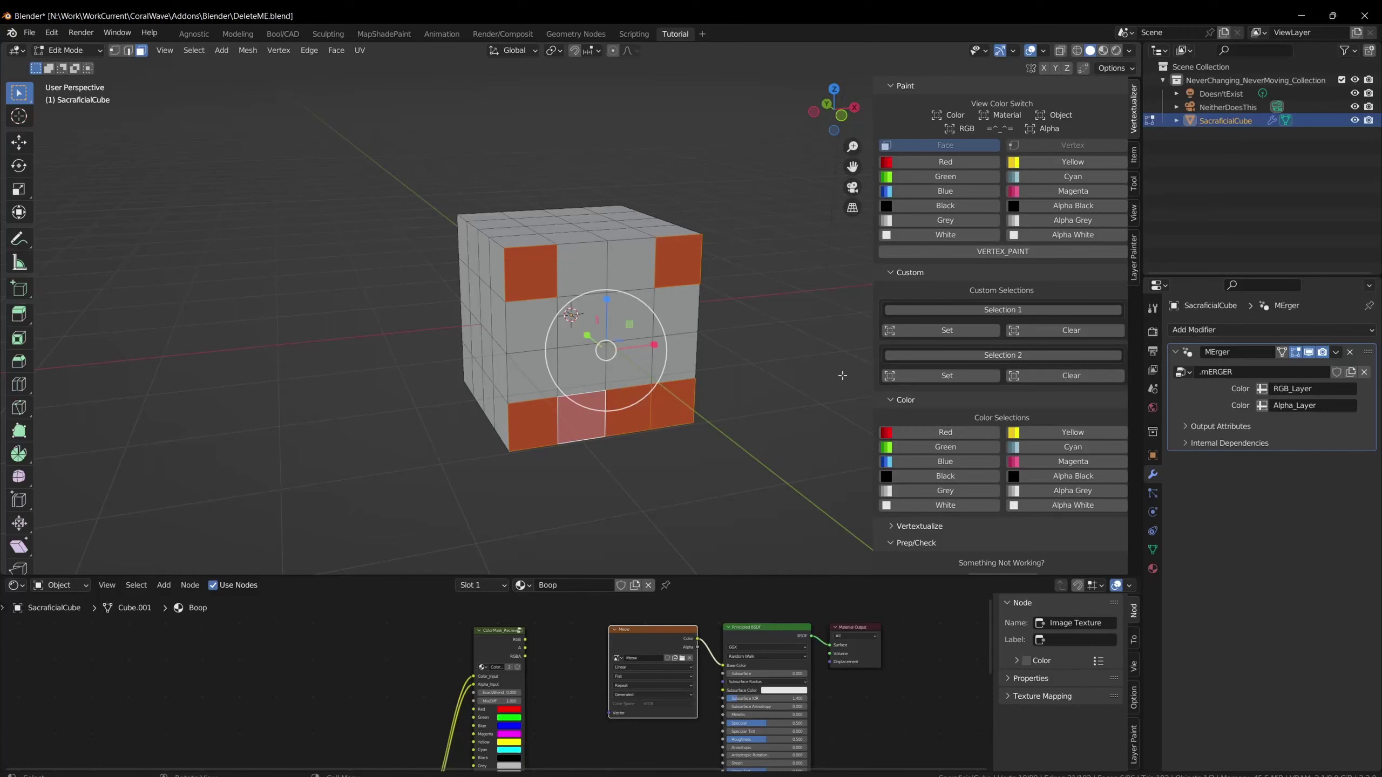
left_click(820, 380)
left_click(120, 53)
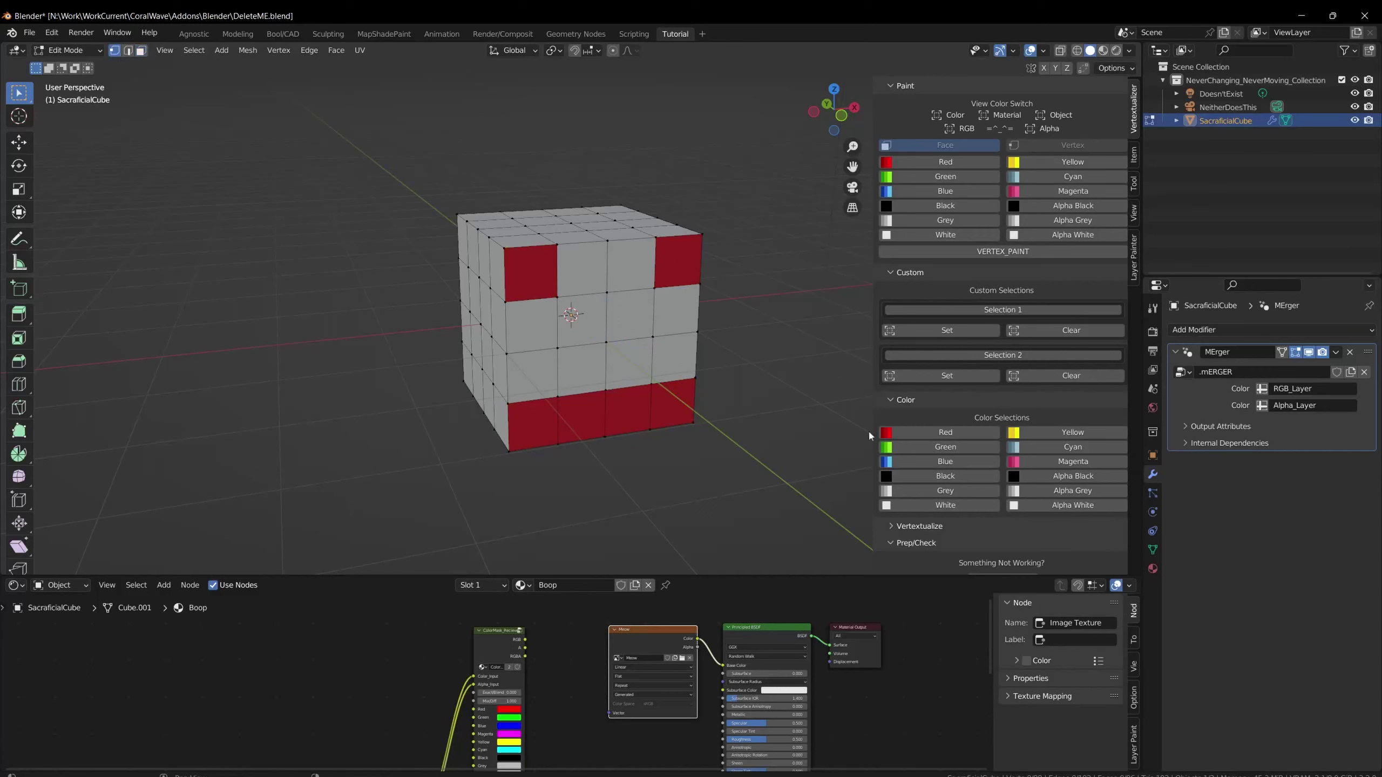
left_click(923, 433)
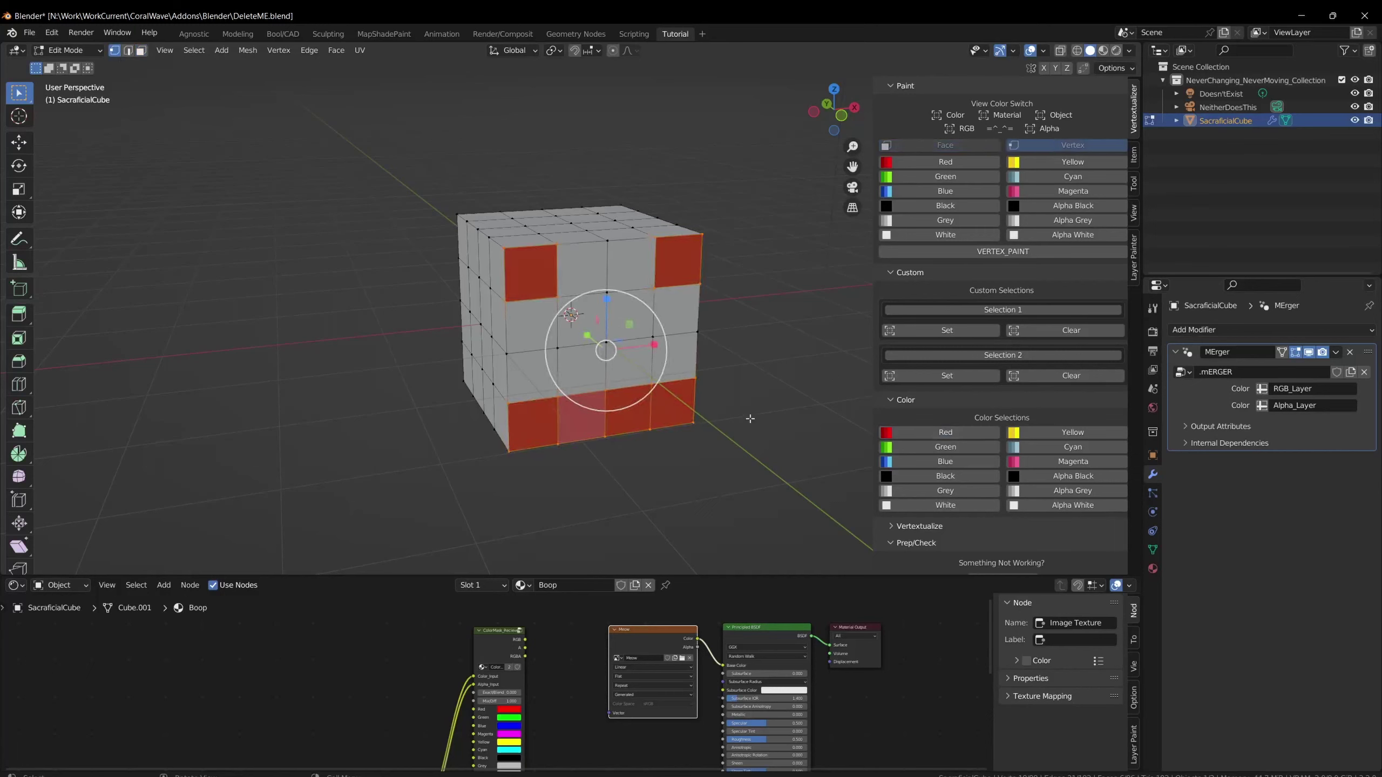
left_click(828, 369)
left_click(128, 50)
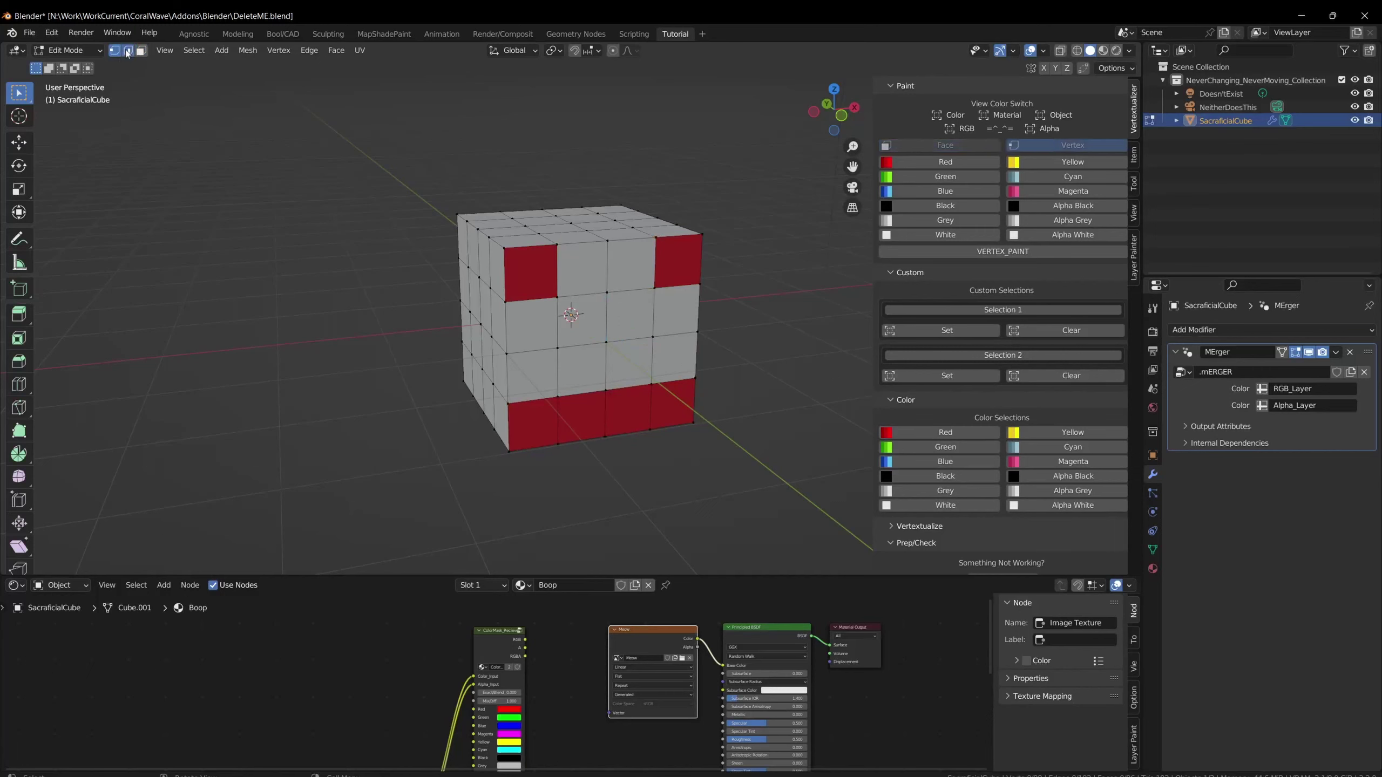
left_click(884, 431)
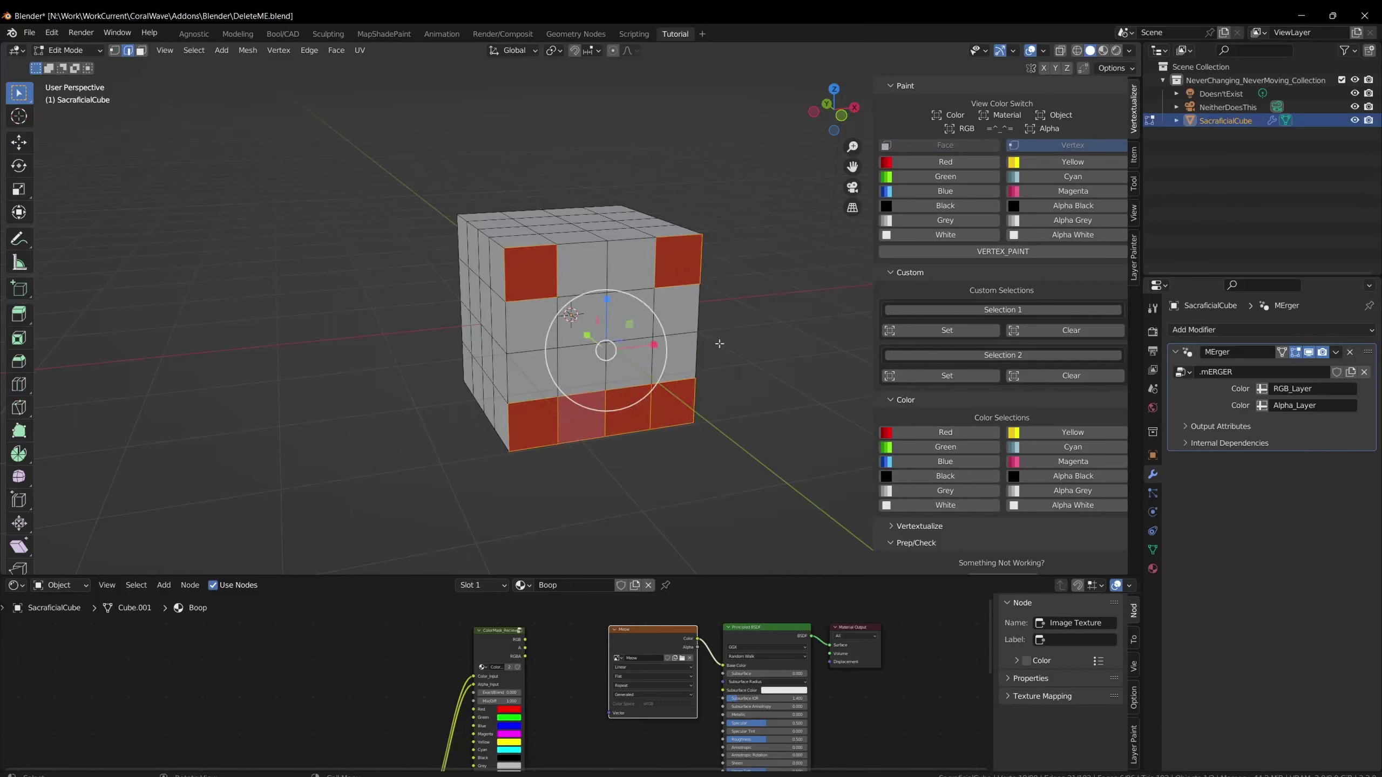
left_click(789, 350)
Enable vertex selection and paint the center vertex of the front side Red.
left_click(142, 51)
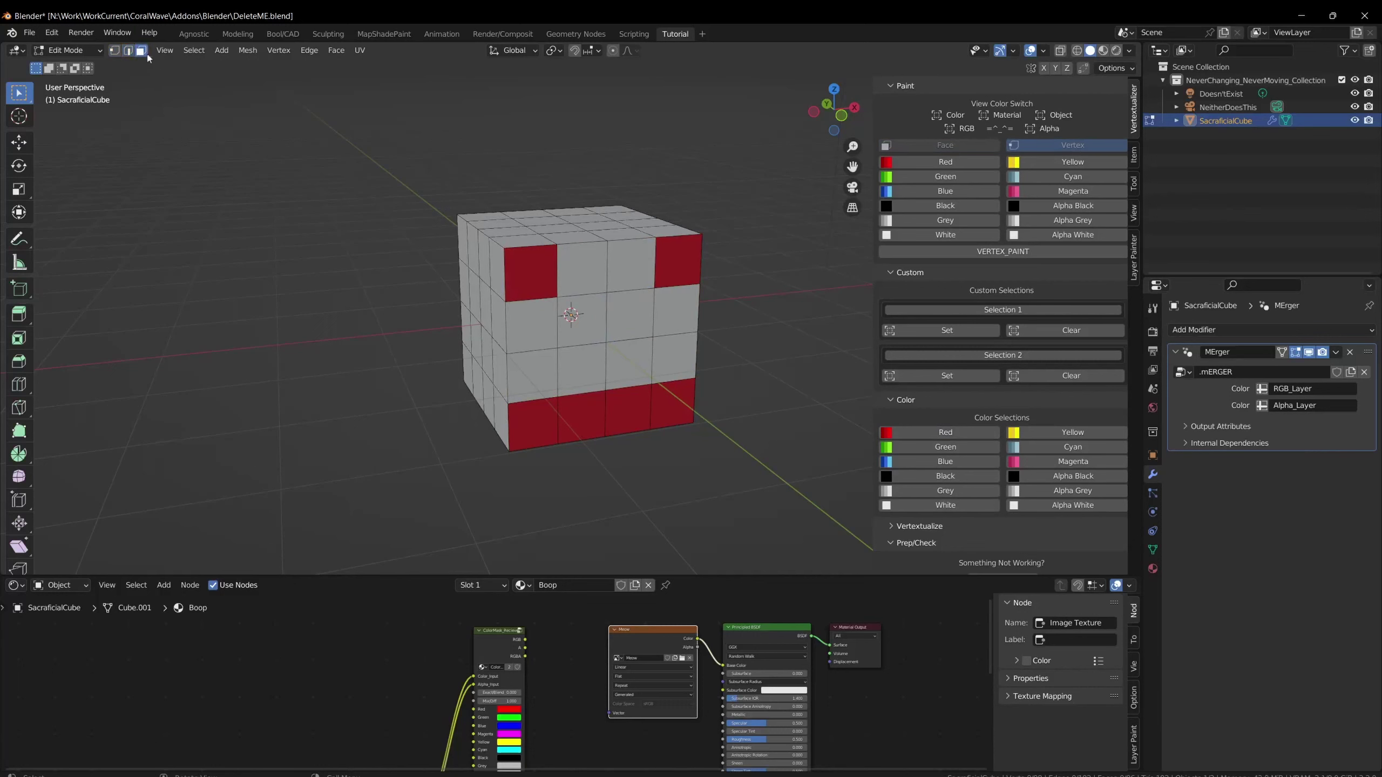
left_click(114, 50)
left_click(601, 335)
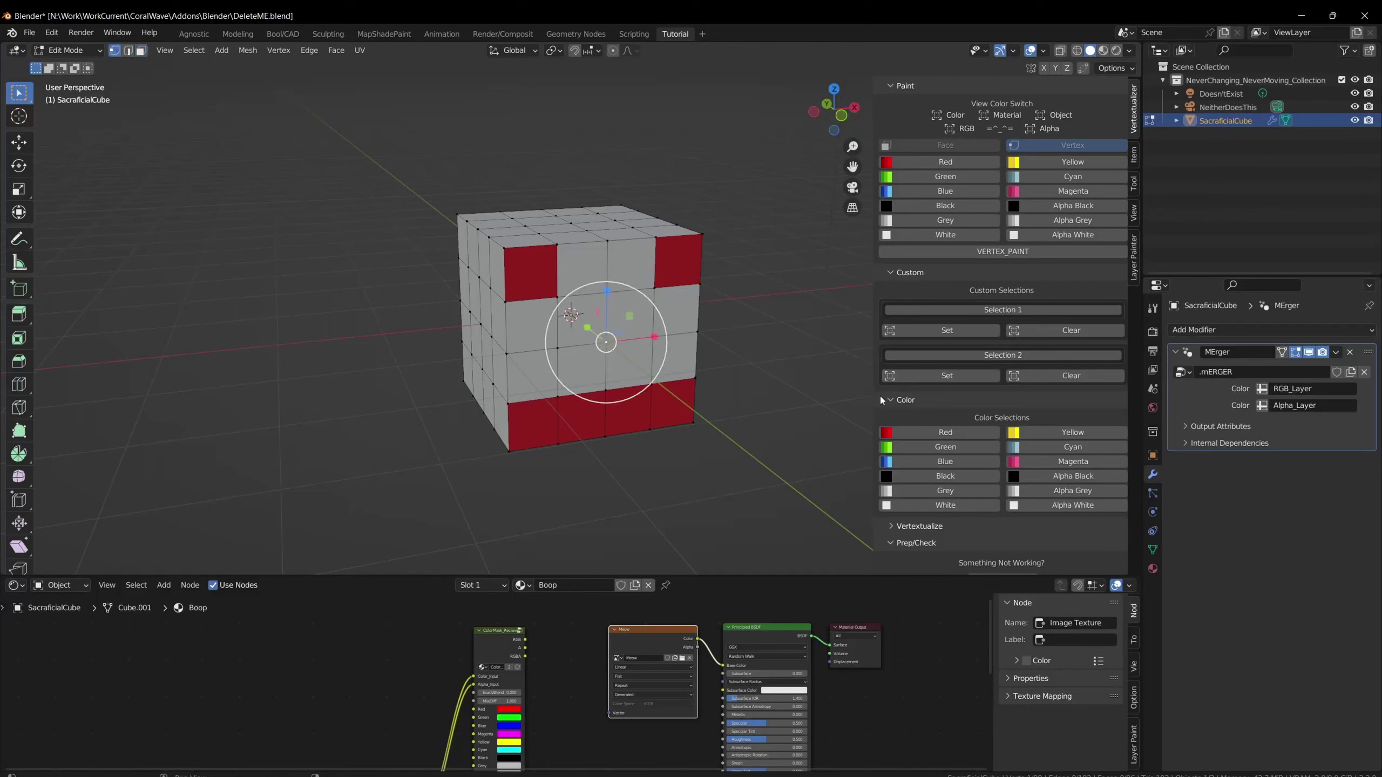
left_click(923, 163)
middle_click_drag(642, 413, 637, 386)
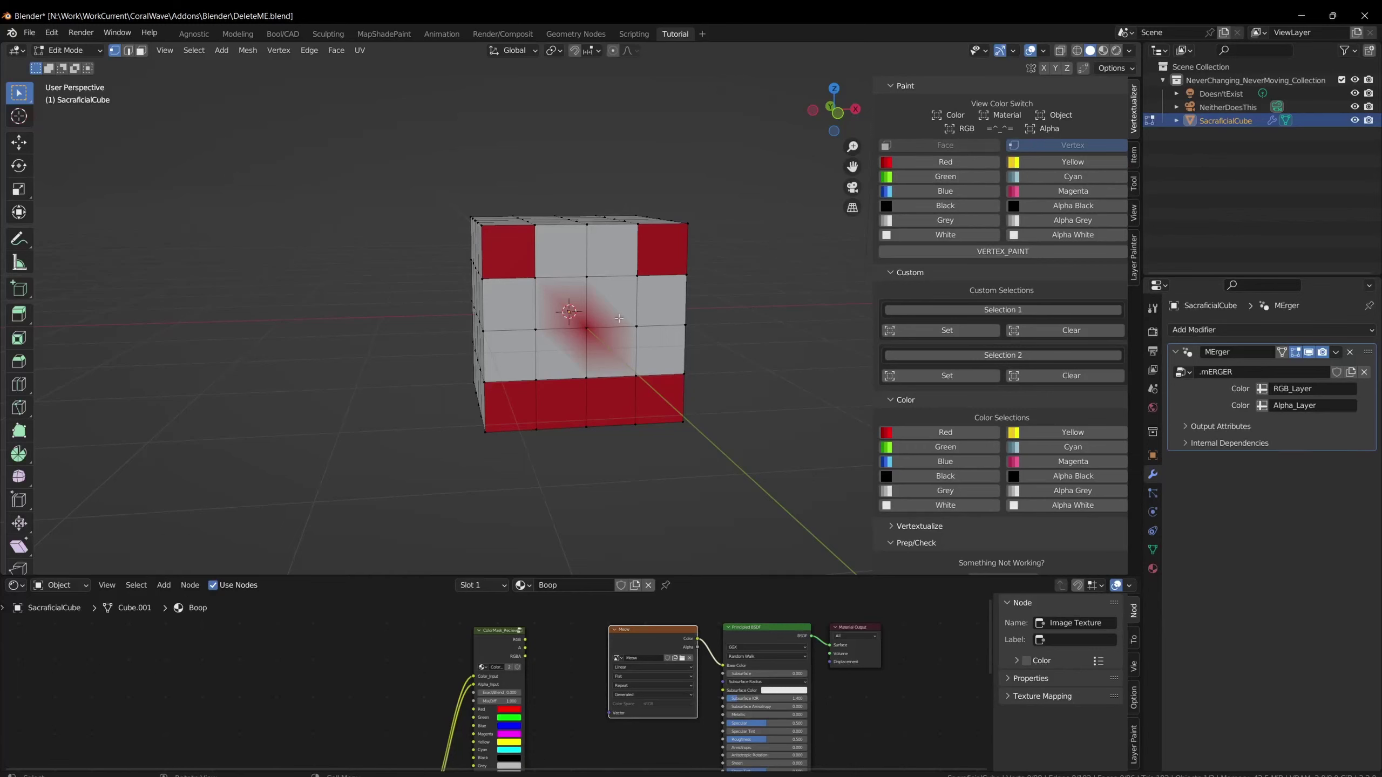
Paint the two horizontal edges on either side of the front side's center vertex Red and clear the selection.
middle_click_drag(605, 316, 611, 325)
key("2")
left_click(568, 332)
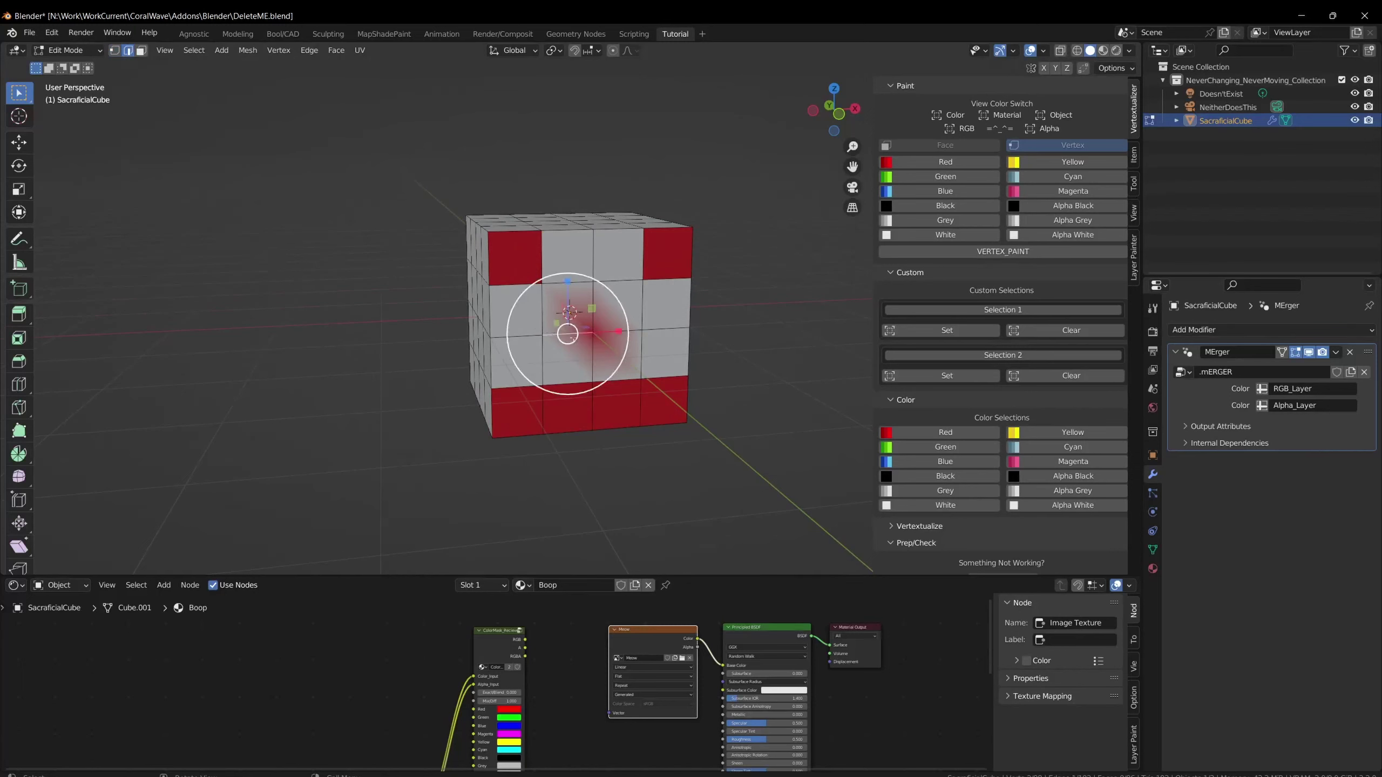
left_click(617, 330, "shift")
left_click(954, 166)
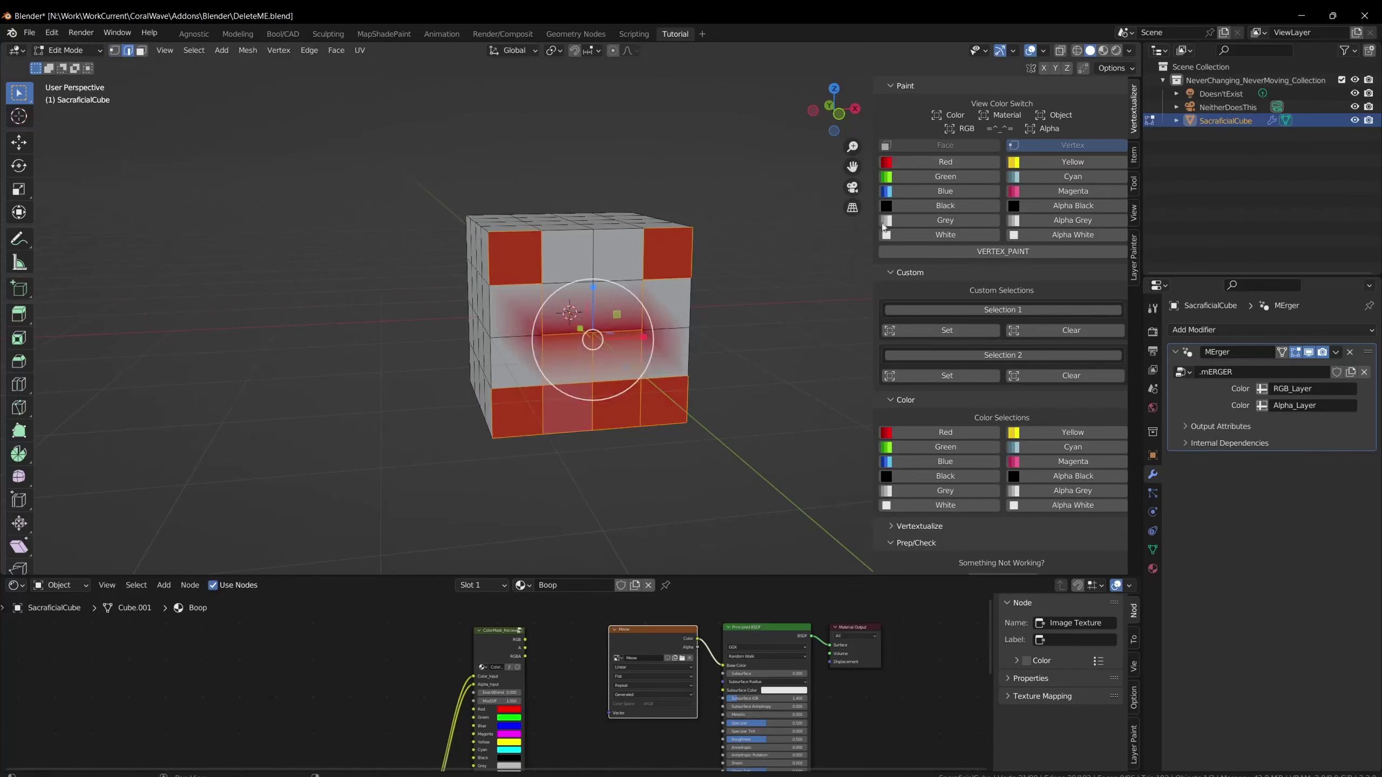
left_click(769, 361)
middle_click_drag(768, 361, 676, 337)
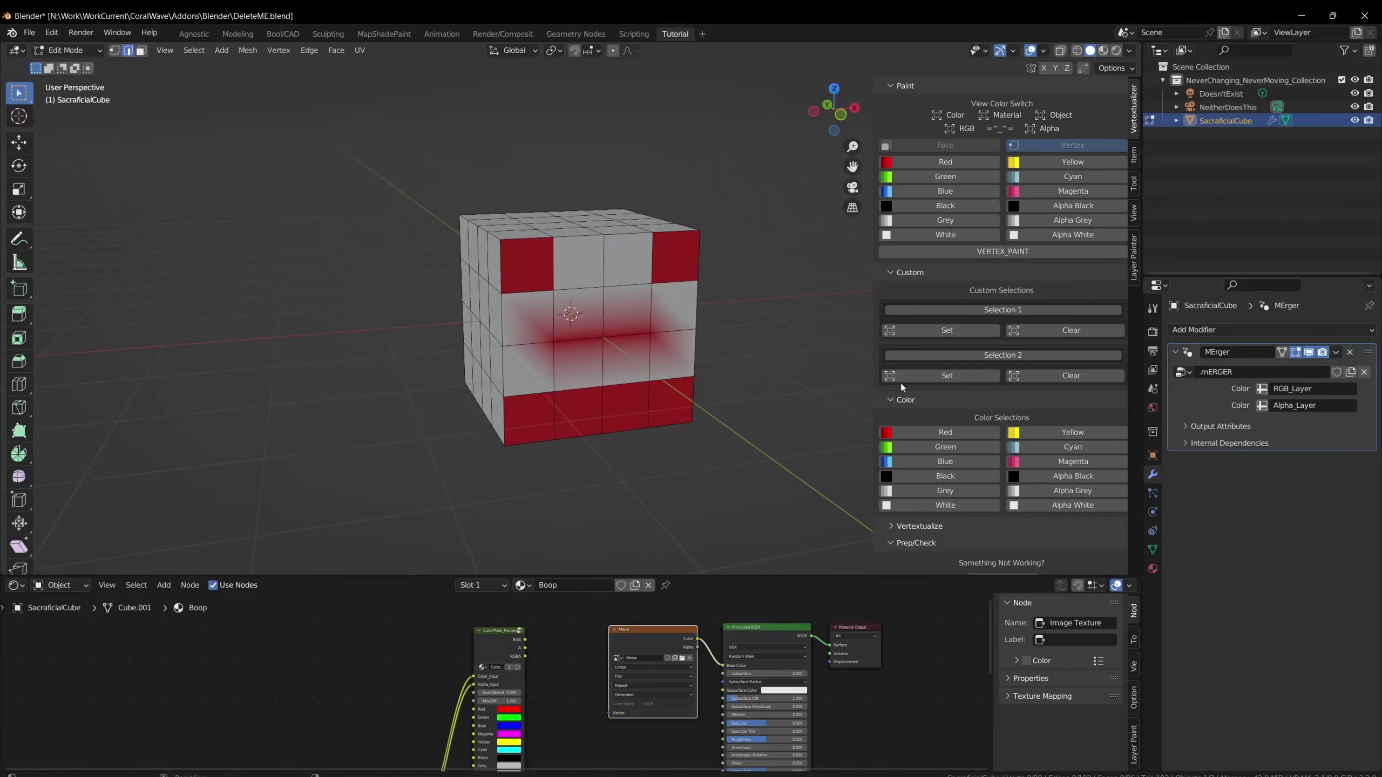
Select the Red geometry by color in face mode and again in vertex mode, including the gradient area's vertices.
left_click(140, 50)
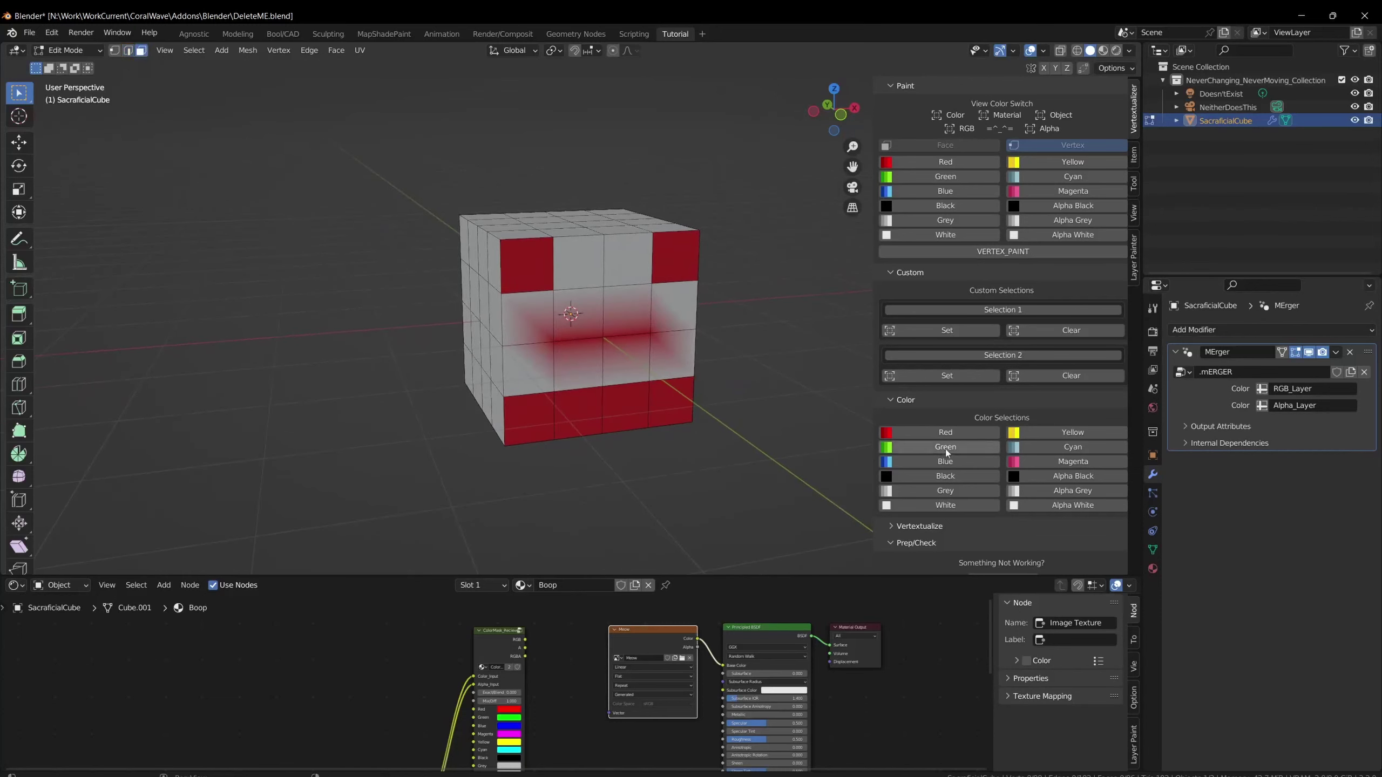
left_click(943, 435)
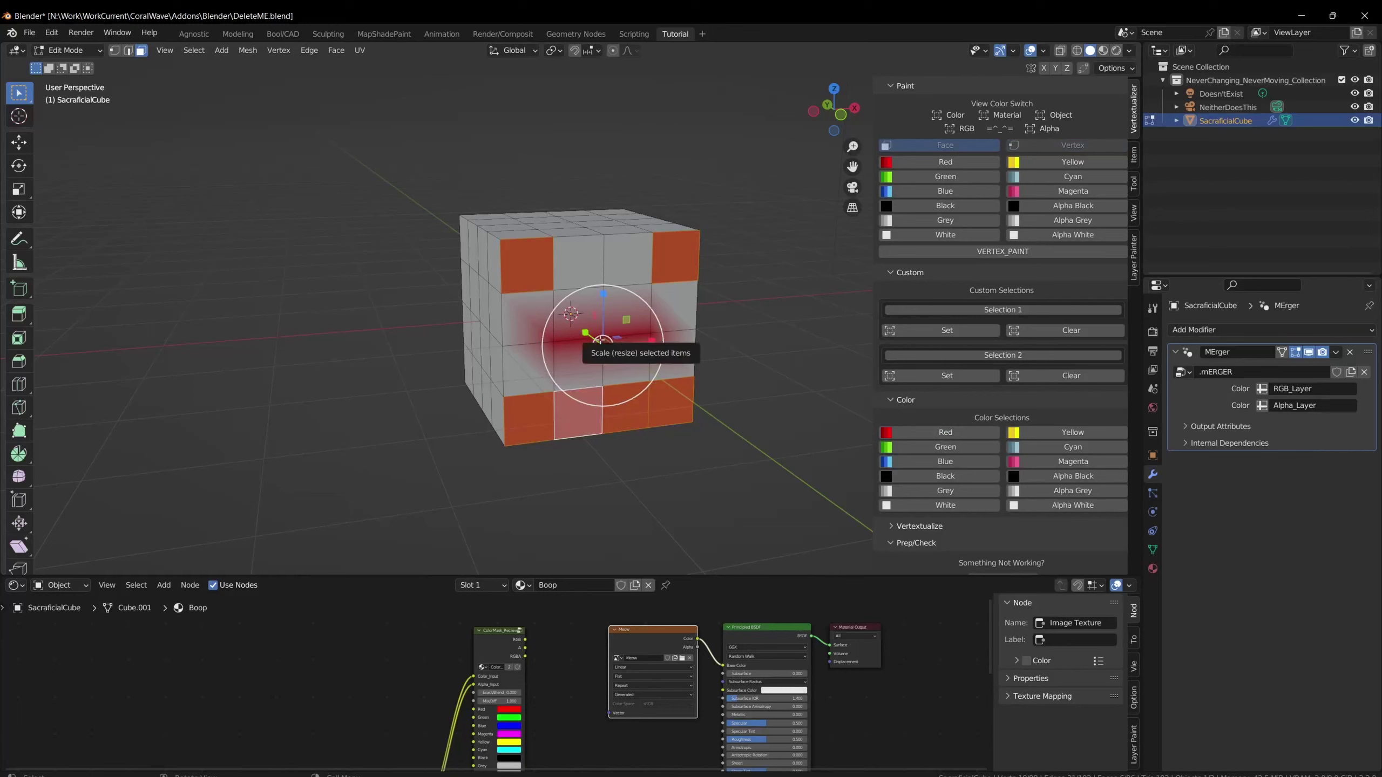
left_click(114, 50)
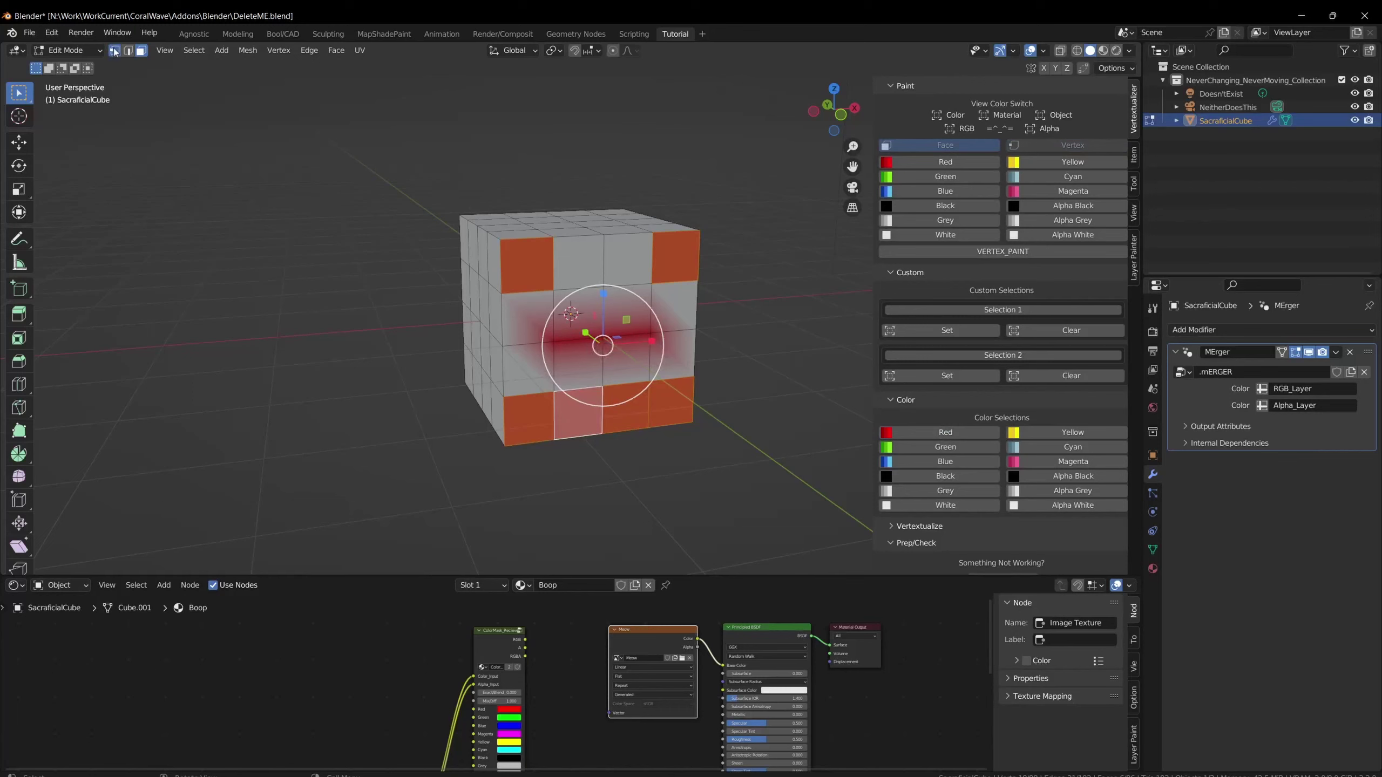
left_click(925, 433)
middle_click_drag(718, 332, 621, 302)
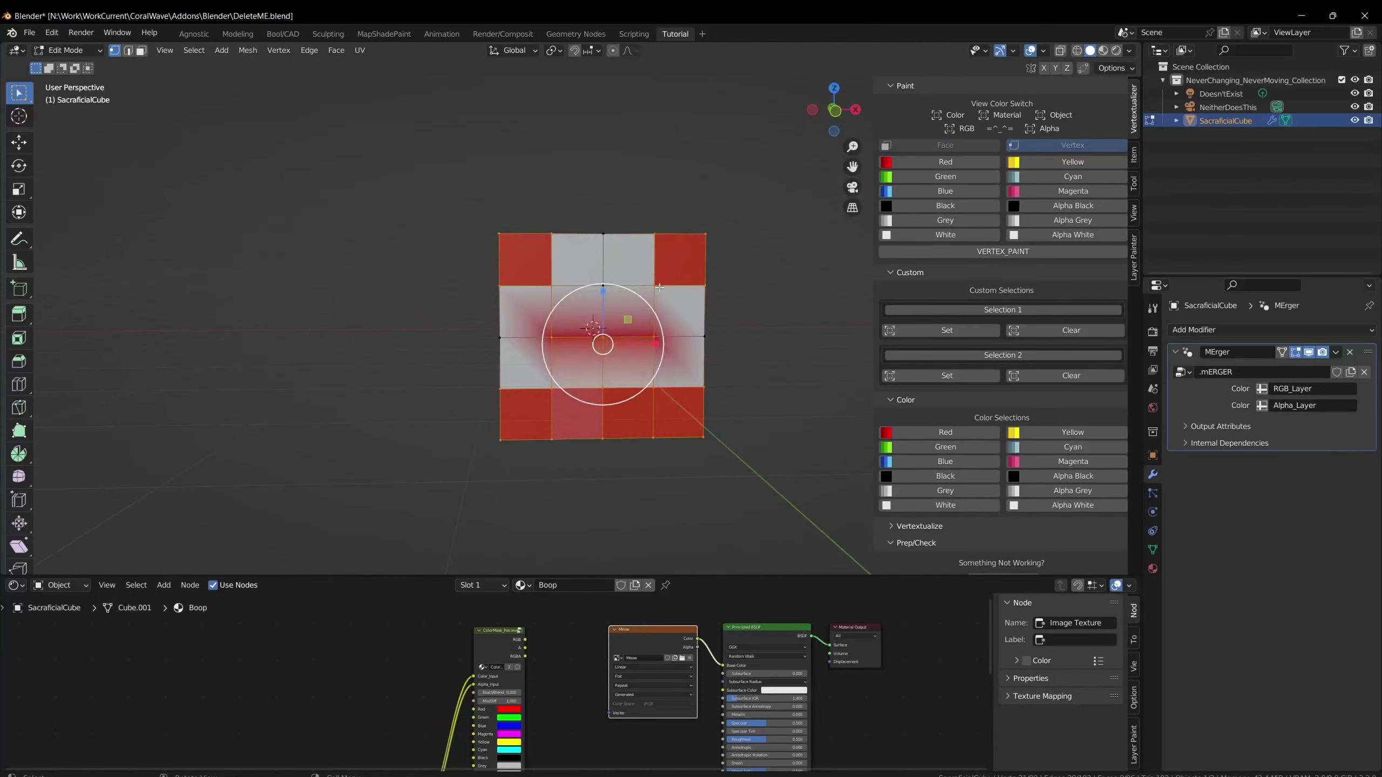
middle_click_drag(746, 333, 809, 341)
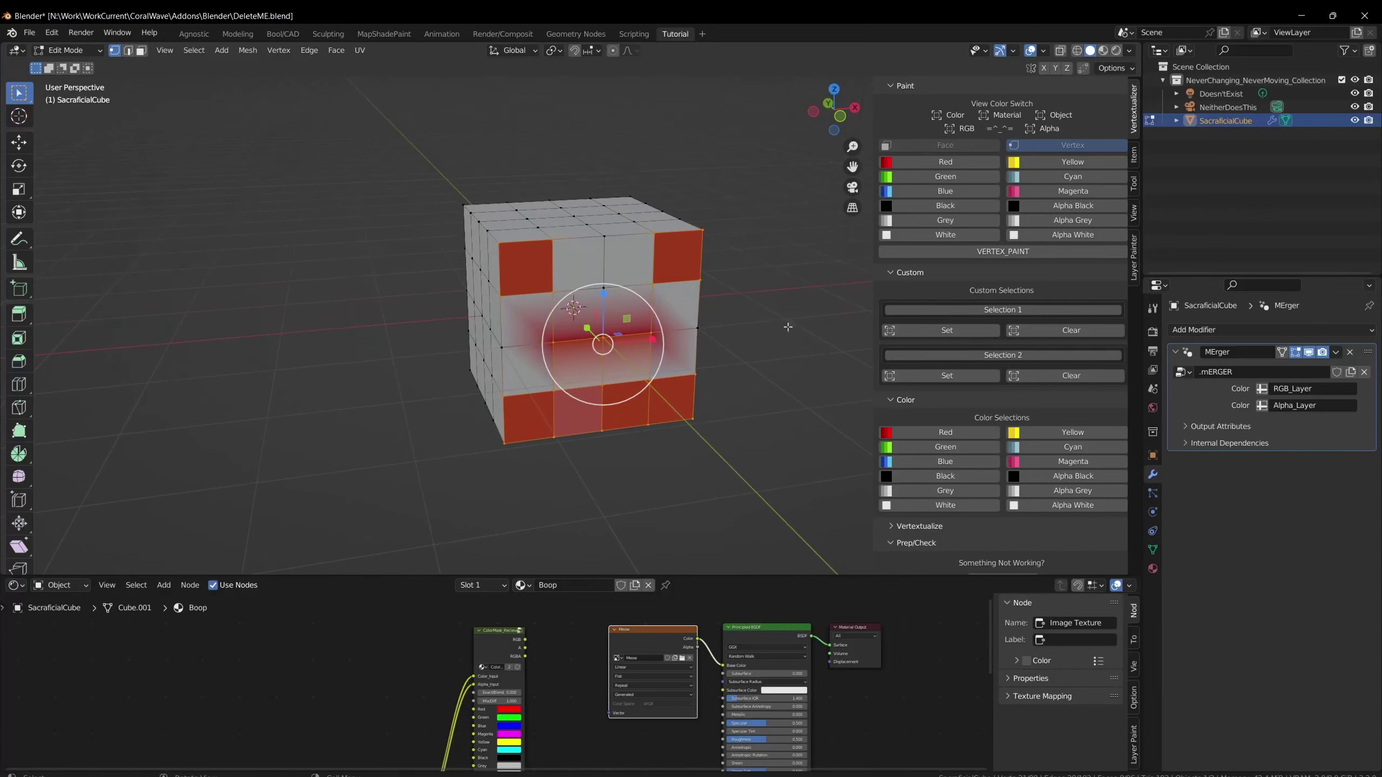
Store the vertical edge loop through the front side's center as custom Selection 1, clear the selection and recall it.
left_click(811, 340)
middle_click_drag(589, 240, 589, 255)
left_click(594, 242, "alt")
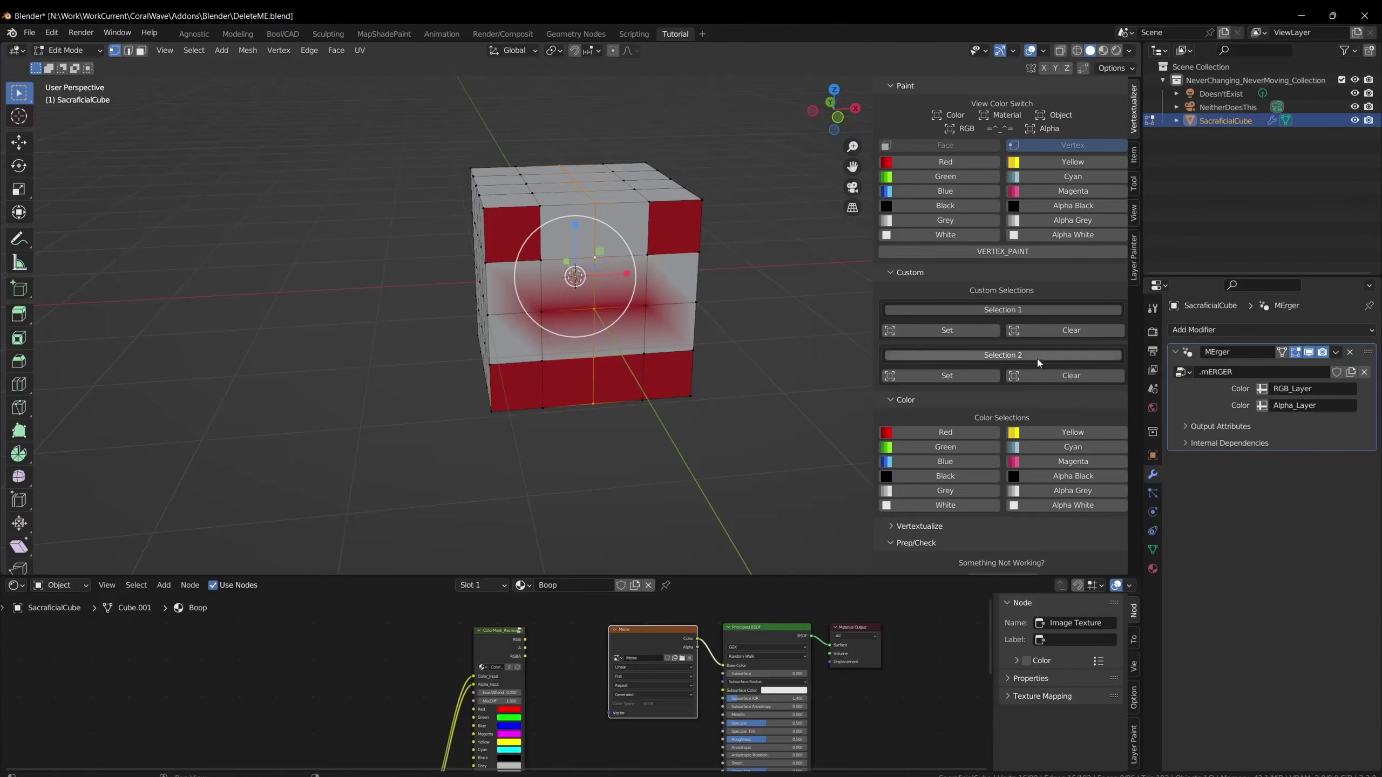
left_click(783, 348)
middle_click_drag(820, 360, 804, 332)
left_click(948, 311)
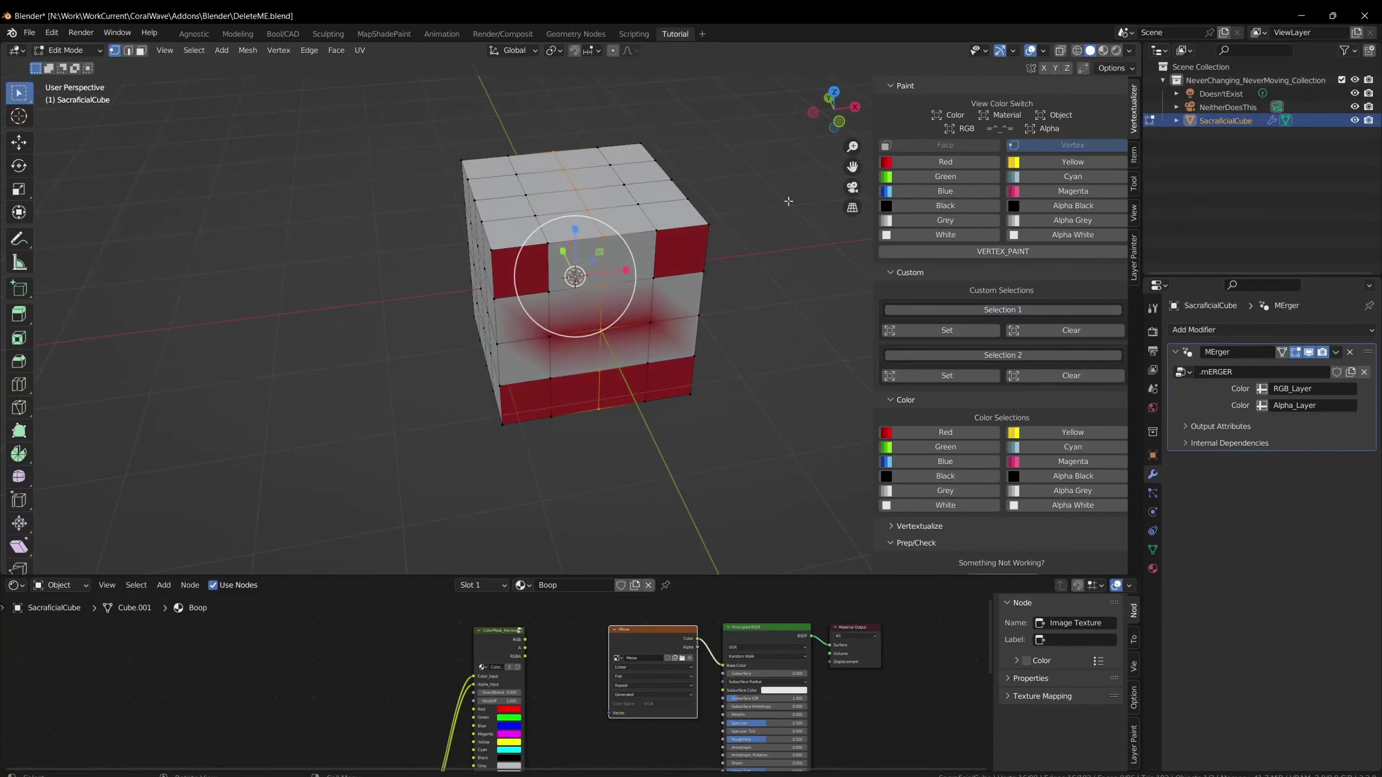
Select the face loop running across the cube's top and sides, store it as custom Selection 2 and clear the selection.
left_click(788, 201)
middle_click_drag(750, 218, 777, 223)
left_click(141, 50)
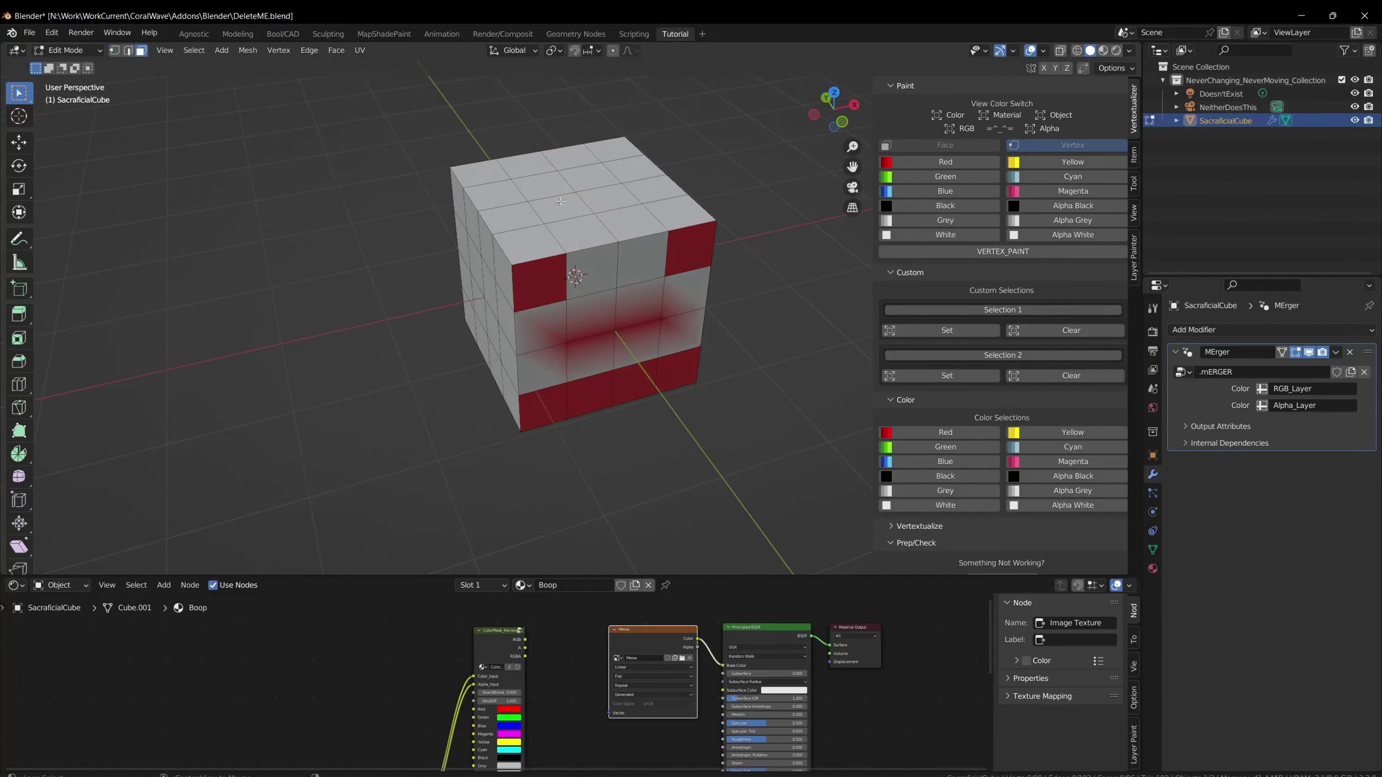
left_click(535, 211, "alt")
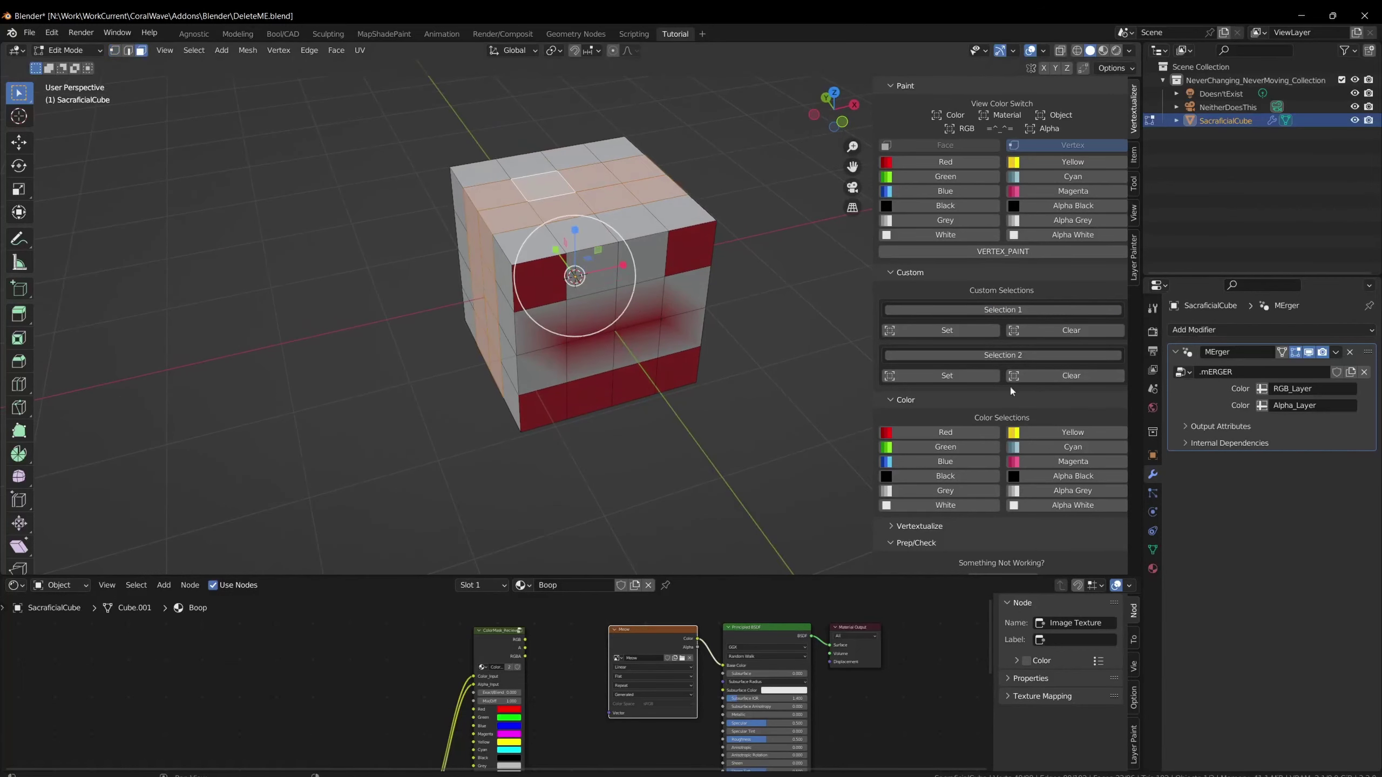
left_click(989, 376)
left_click(759, 293)
middle_click_drag(770, 295, 859, 303)
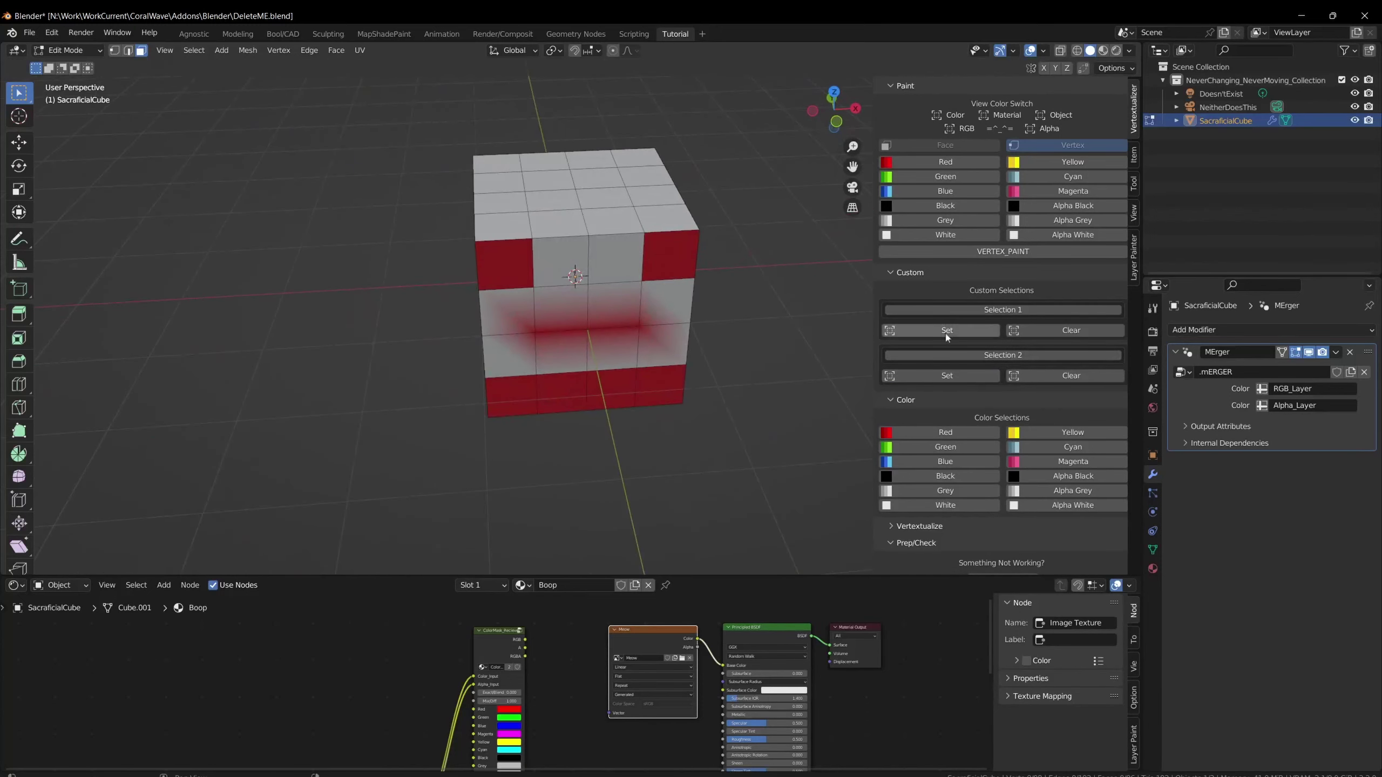
Recall custom Selection 2, check the selected face loop around the cube and clear the selection.
left_click(946, 354)
middle_click_drag(653, 217, 757, 209)
mouse_move(803, 274)
middle_mouse_down()
mouse_move(722, 244)
mouse_move(697, 277)
mouse_move(717, 289)
middle_mouse_up()
left_click(756, 231)
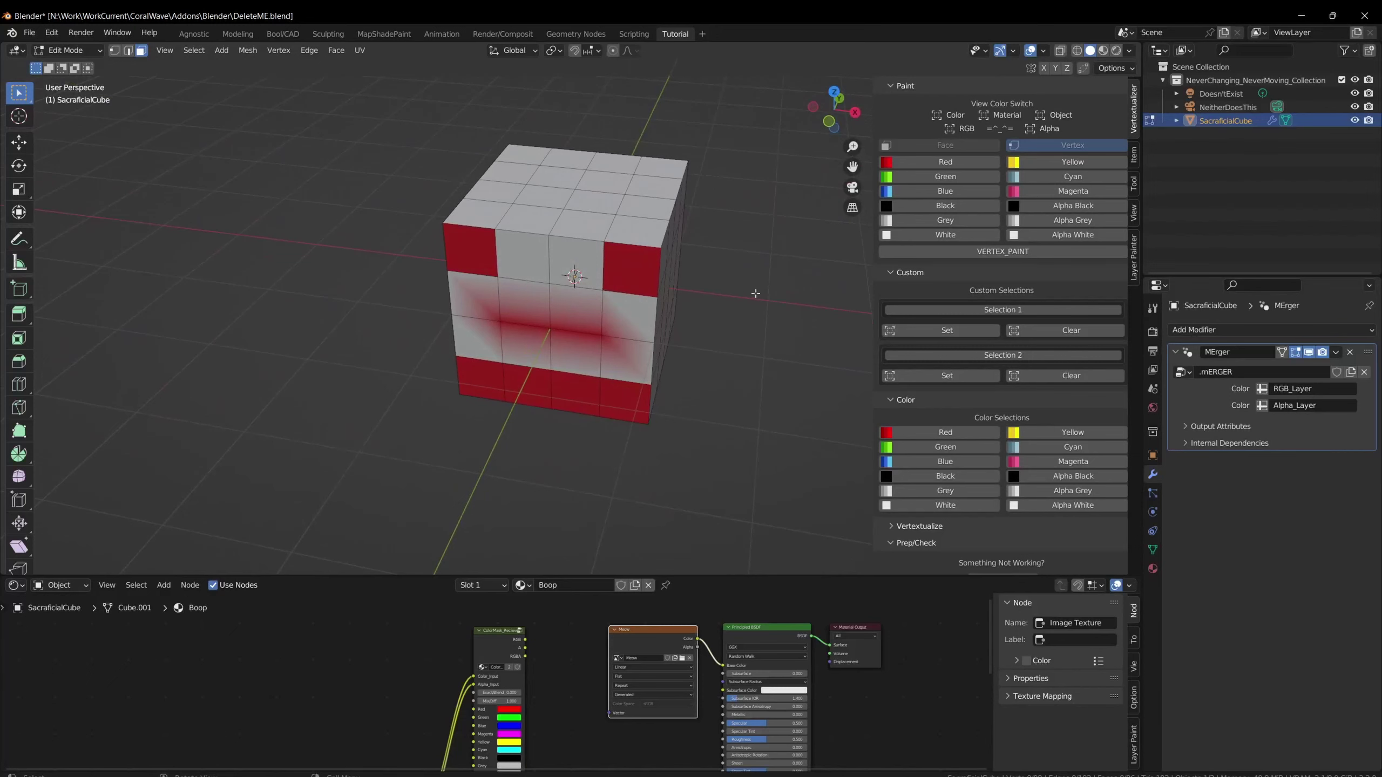
Move two adjacent inner edges on the cube's top face toward its center to distort that row of faces.
mouse_move(710, 235)
middle_mouse_down()
mouse_move(620, 274)
mouse_move(669, 249)
middle_mouse_up()
key("2")
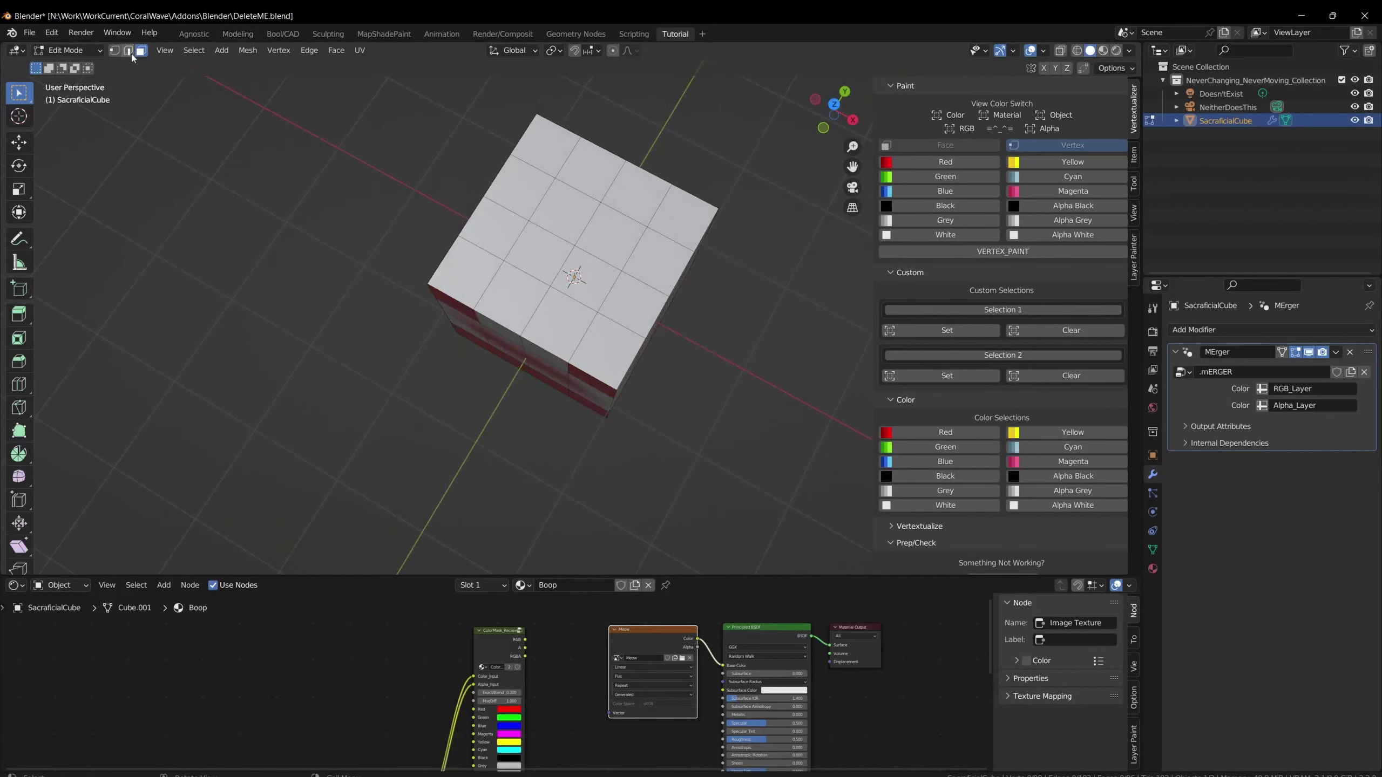
left_click(596, 208)
left_click(624, 213)
left_click(579, 191, "shift")
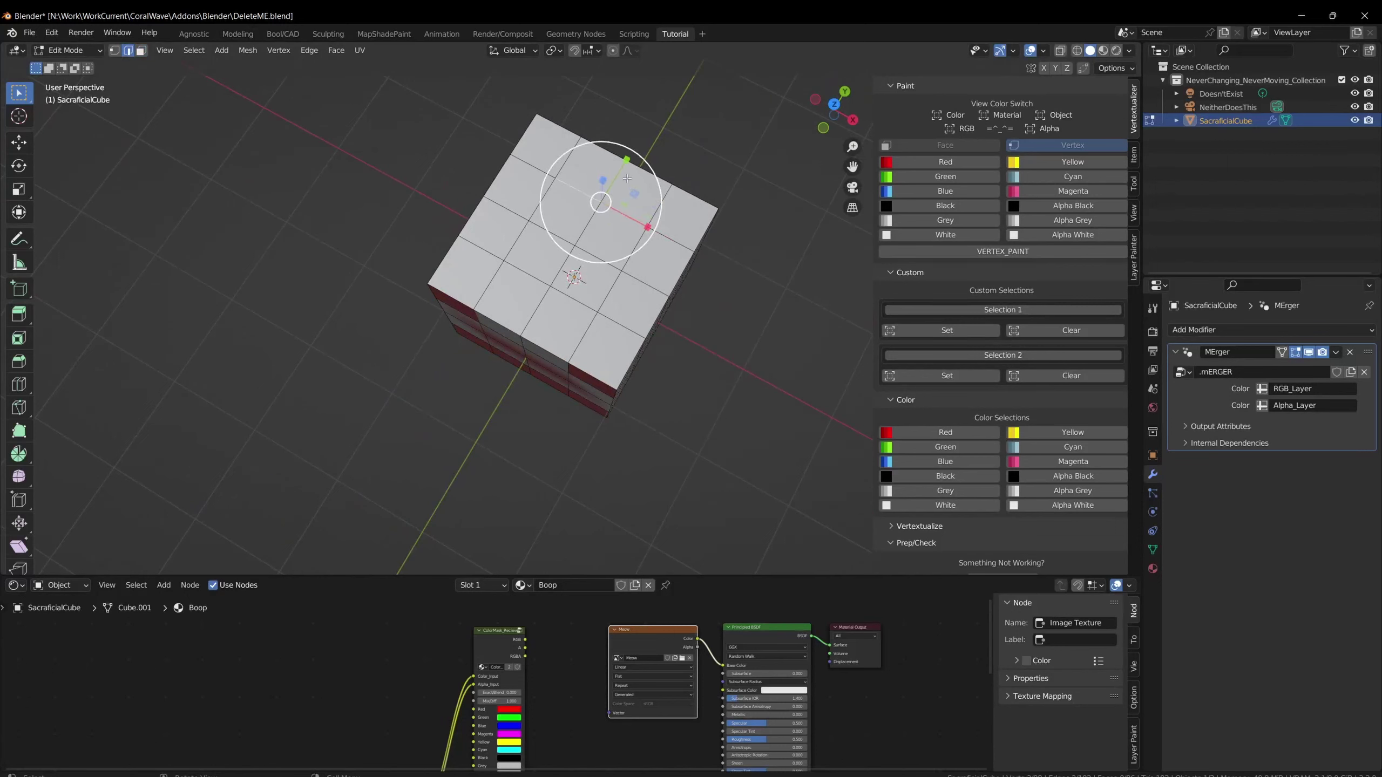
left_click(21, 142)
left_click_drag(603, 181, 637, 197)
right_click(603, 191)
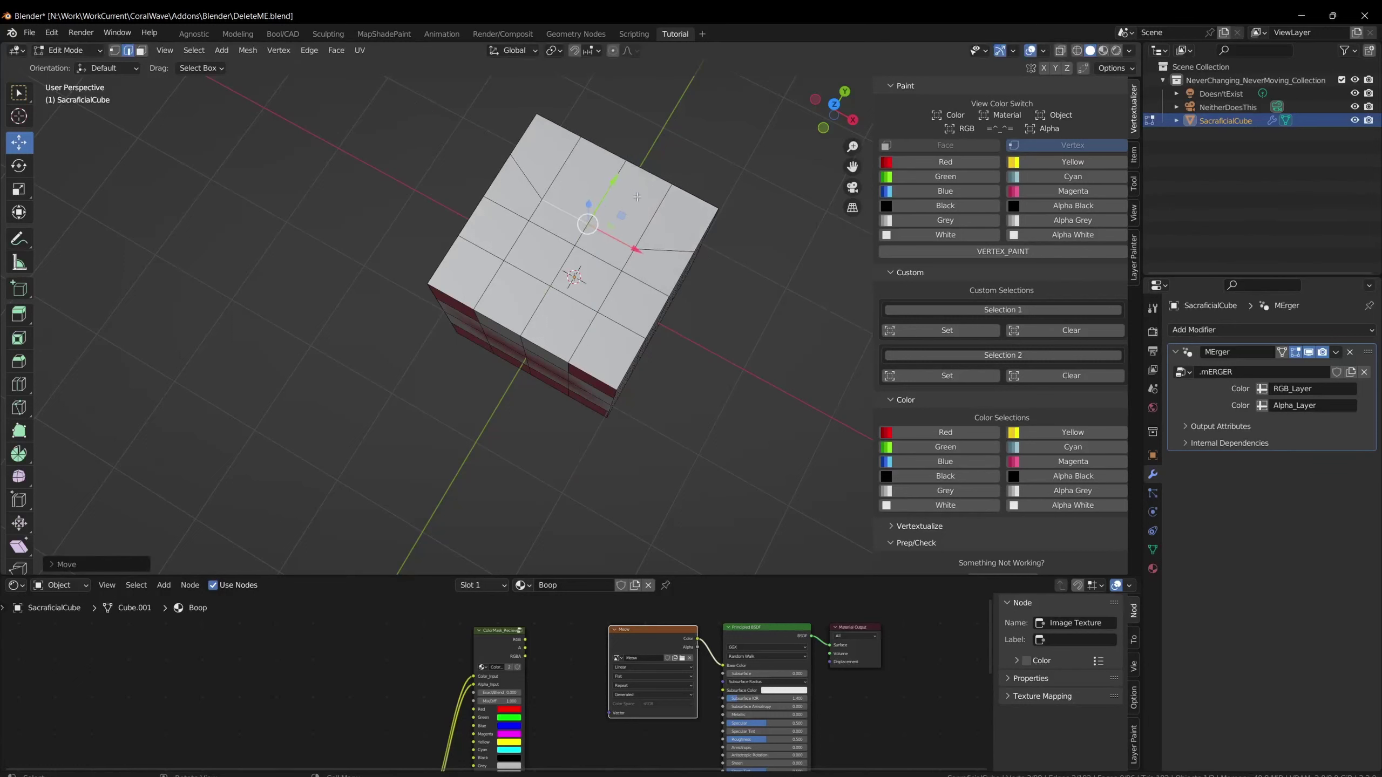
Select the distorted row of faces on the cube's top and clear the stored custom Selection 2.
left_click(141, 50)
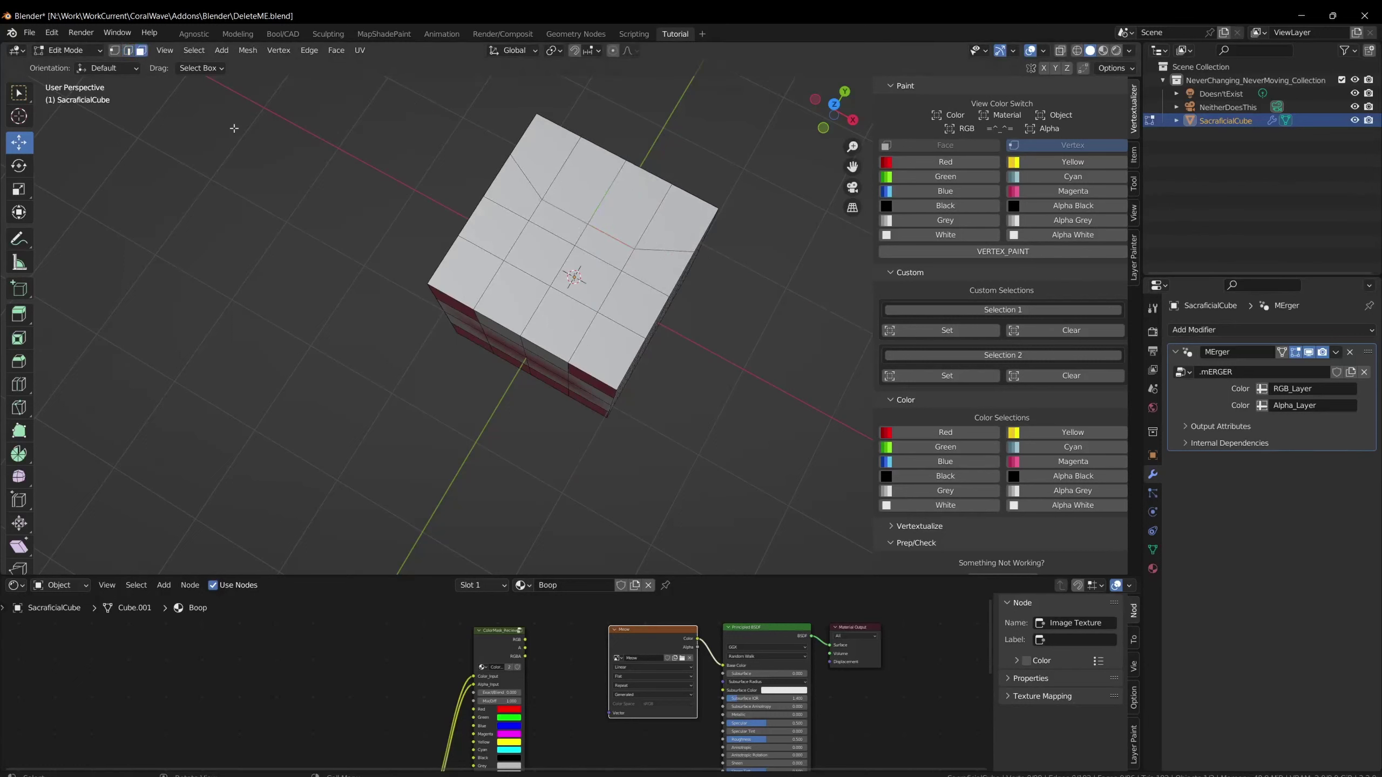
middle_click_drag(570, 286, 690, 237)
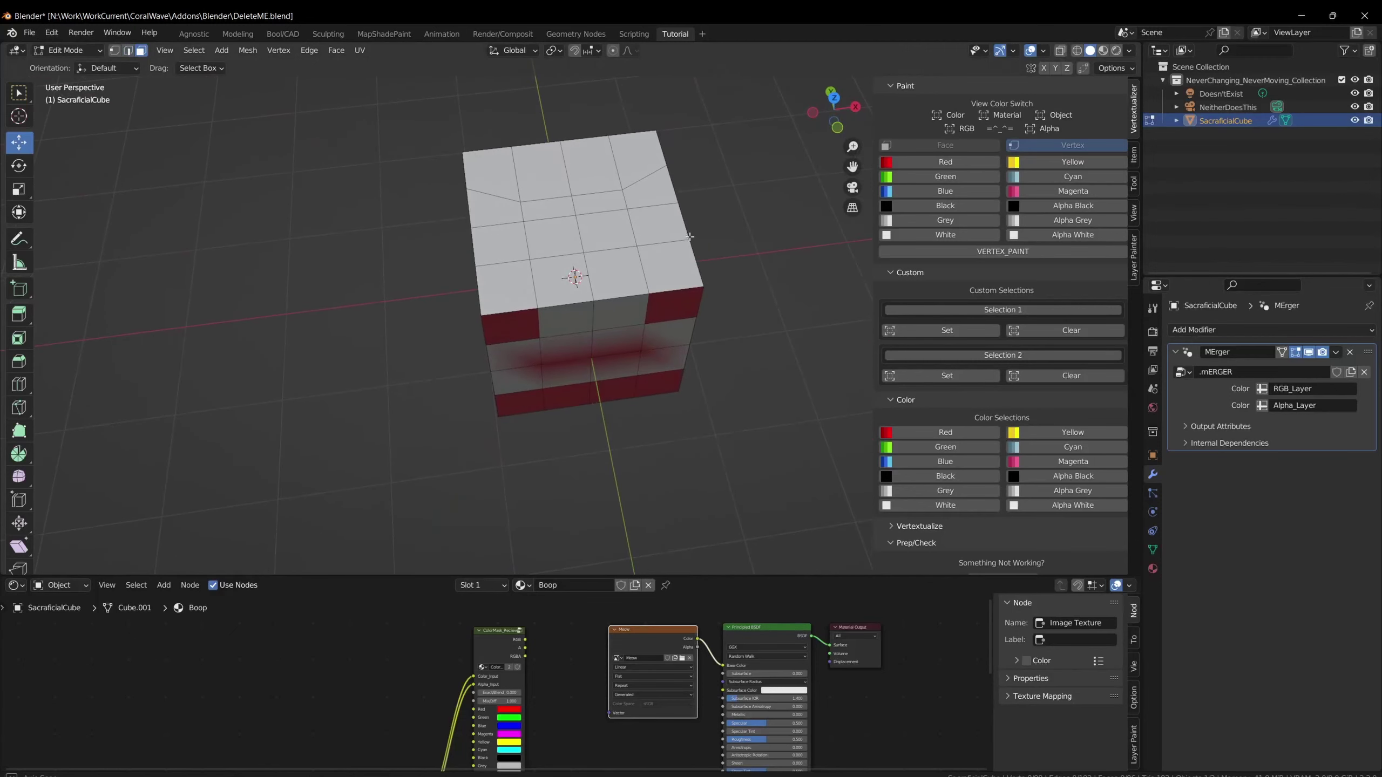
left_click(663, 200)
left_click(512, 213, "ctrl")
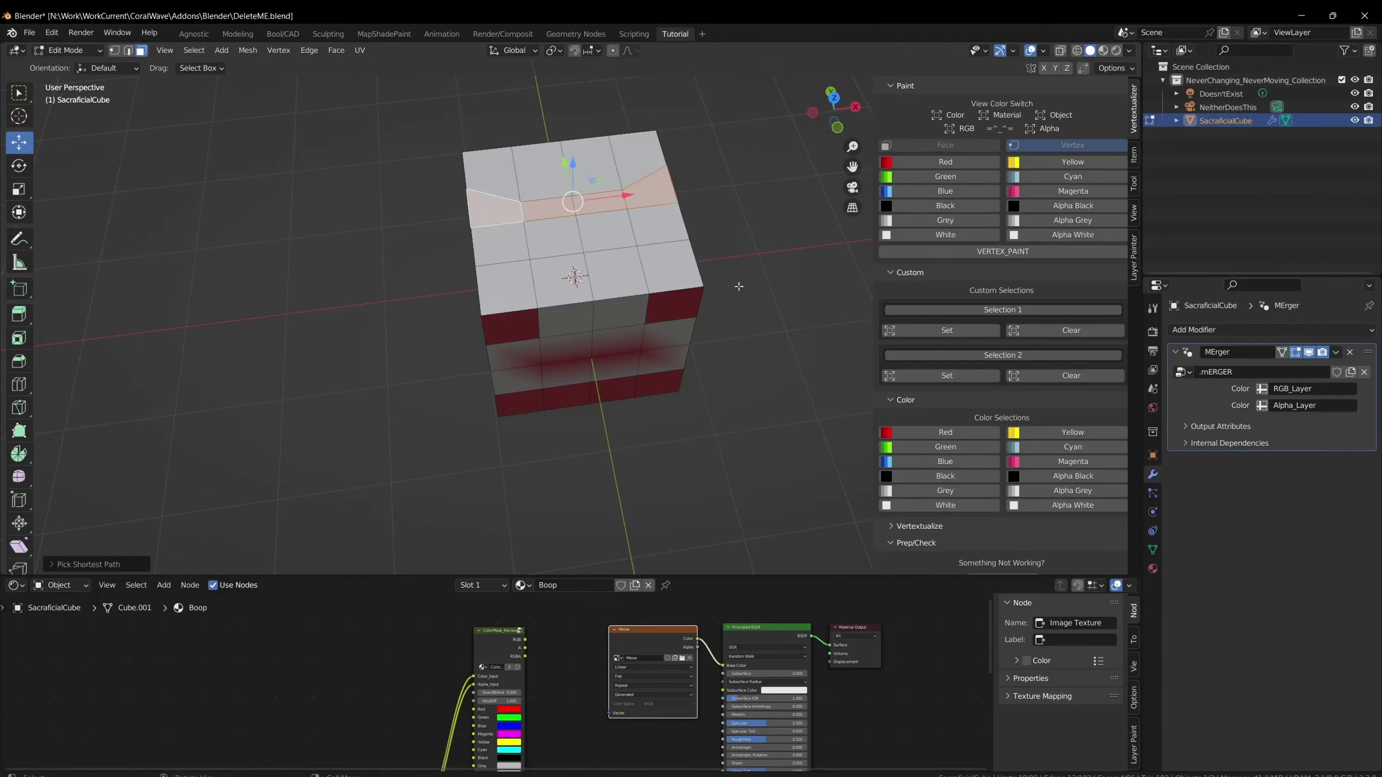
middle_click_drag(780, 334, 827, 354)
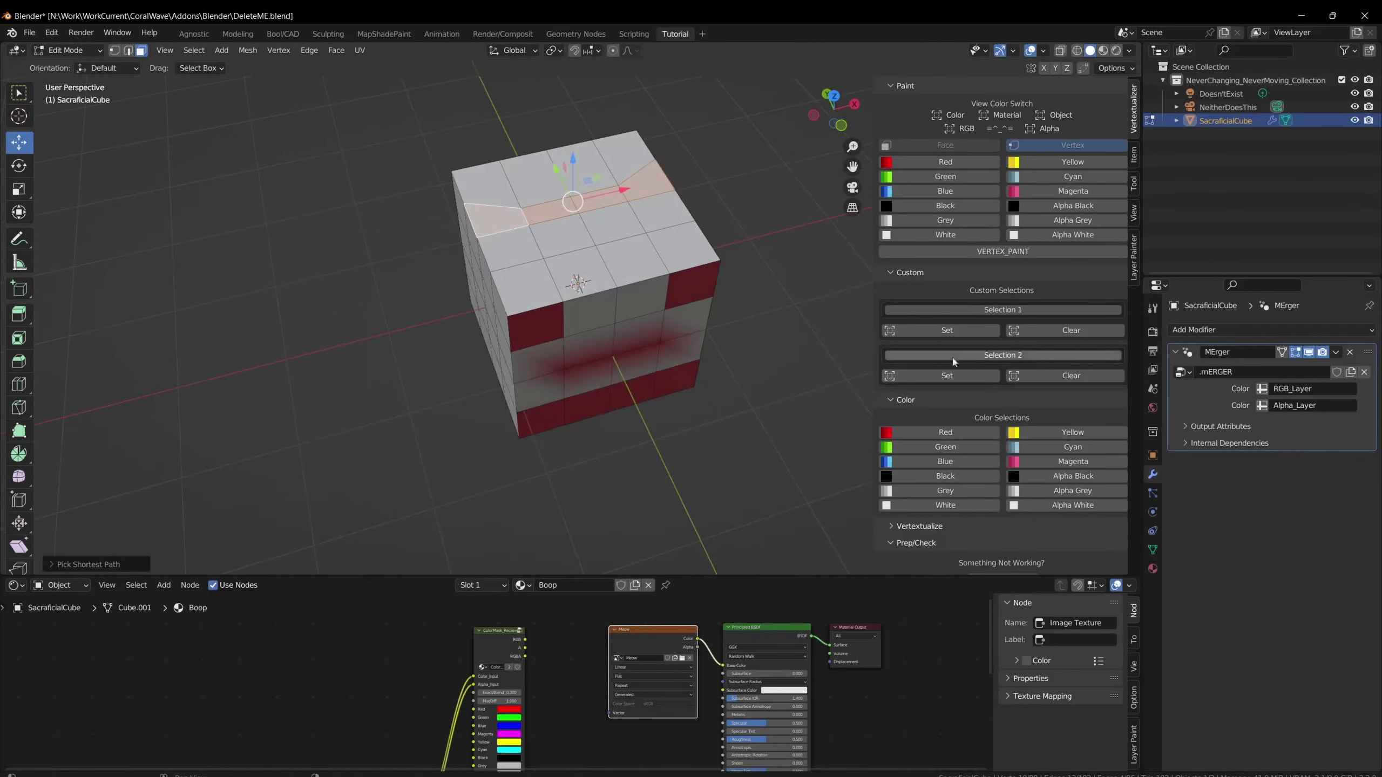
left_click(1023, 355)
left_click(1071, 377)
Store the four distorted faces across the cube's top as custom Selection 2 and clear the selection.
left_click(633, 195)
left_click(508, 214, "ctrl")
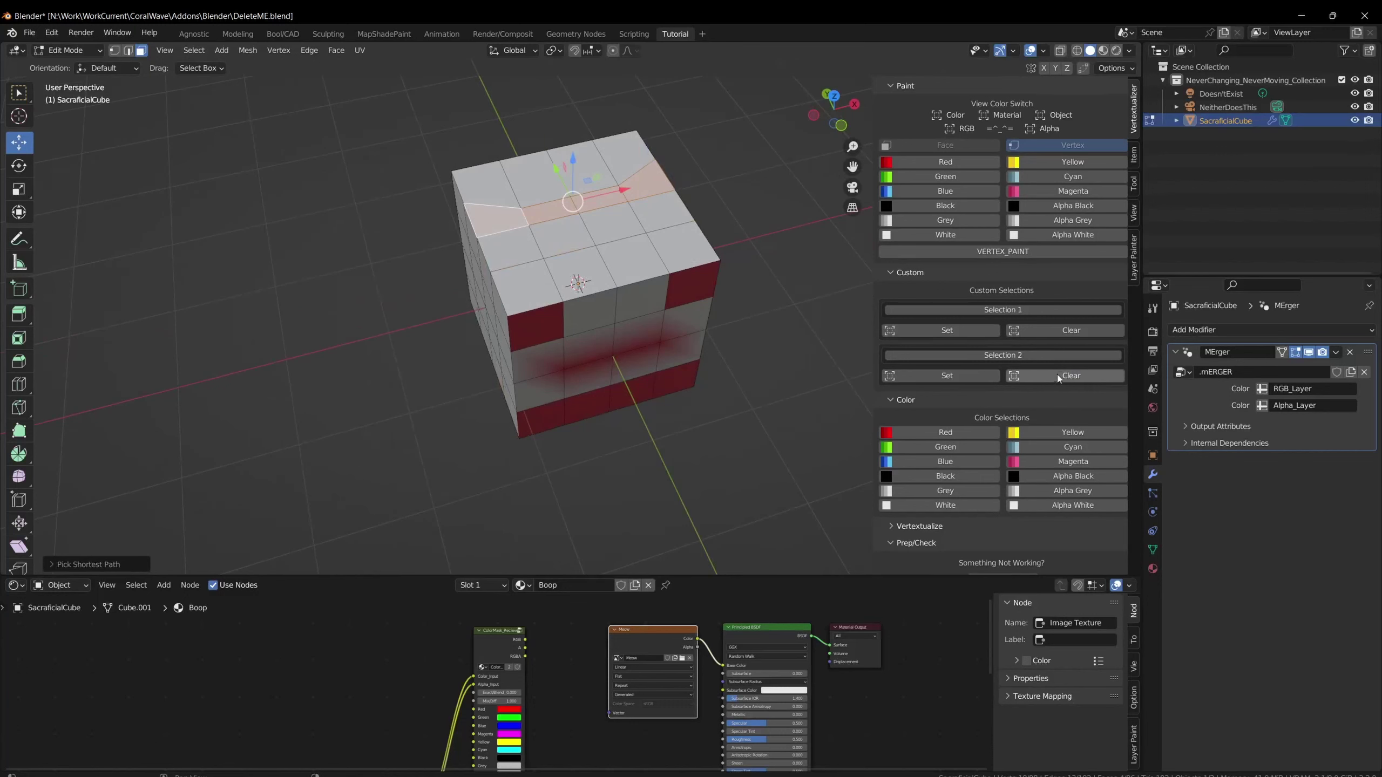
left_click(974, 375)
left_click(748, 208)
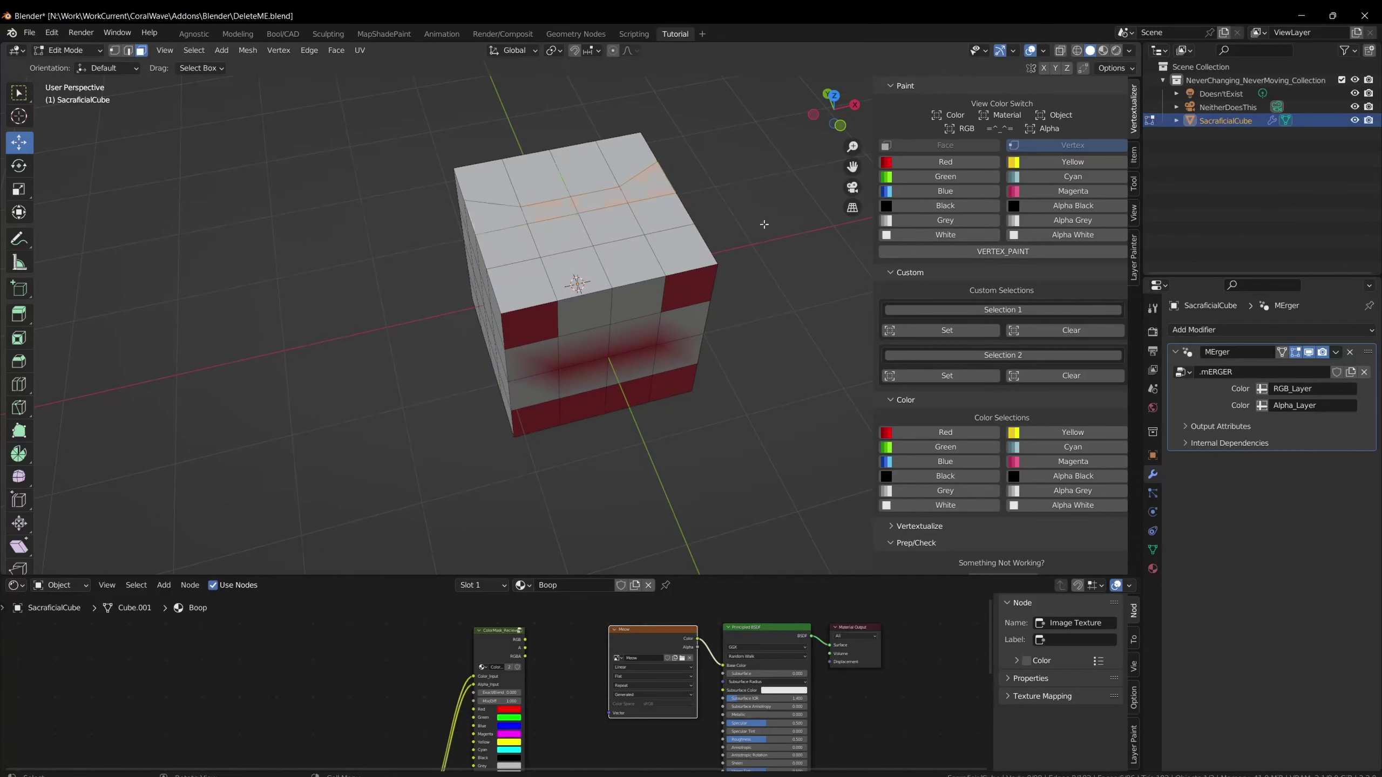
Paint the four center faces of the cube's front side Blue and clear the selection.
middle_click_drag(748, 208, 610, 335)
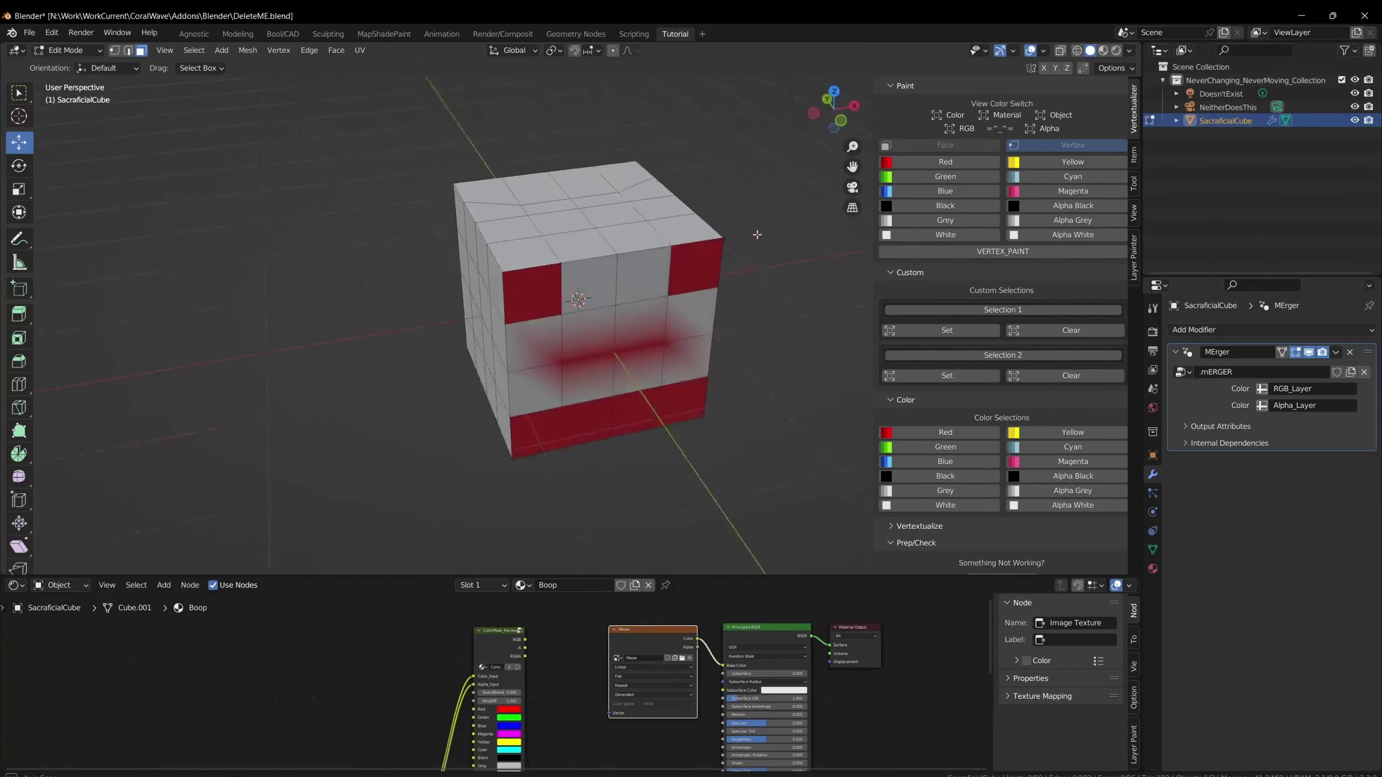
left_click(626, 333)
left_click(596, 343, "shift")
left_click(599, 374, "shift")
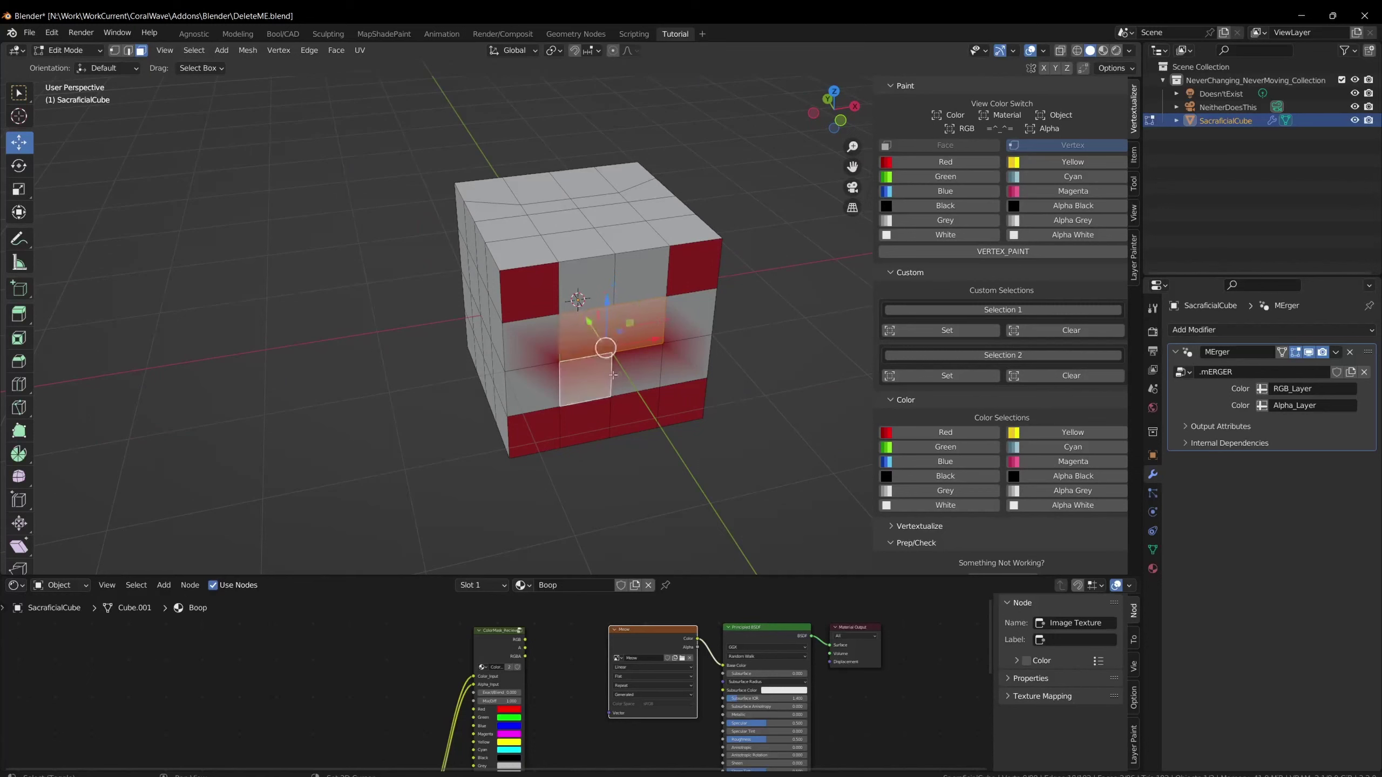
left_click(629, 373, "shift")
left_click(934, 192)
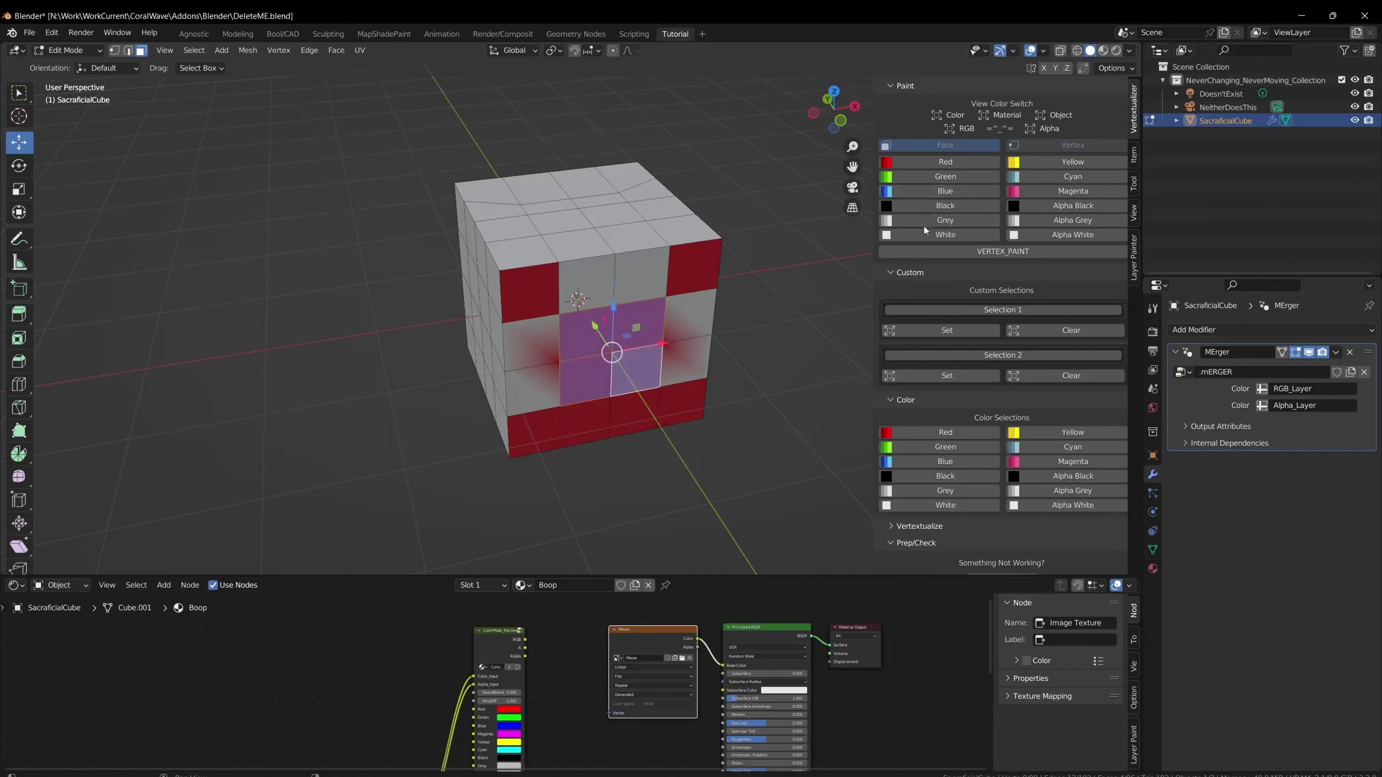
left_click(807, 469)
Select the Red geometry by color in vertex mode.
middle_click_drag(775, 502, 728, 475)
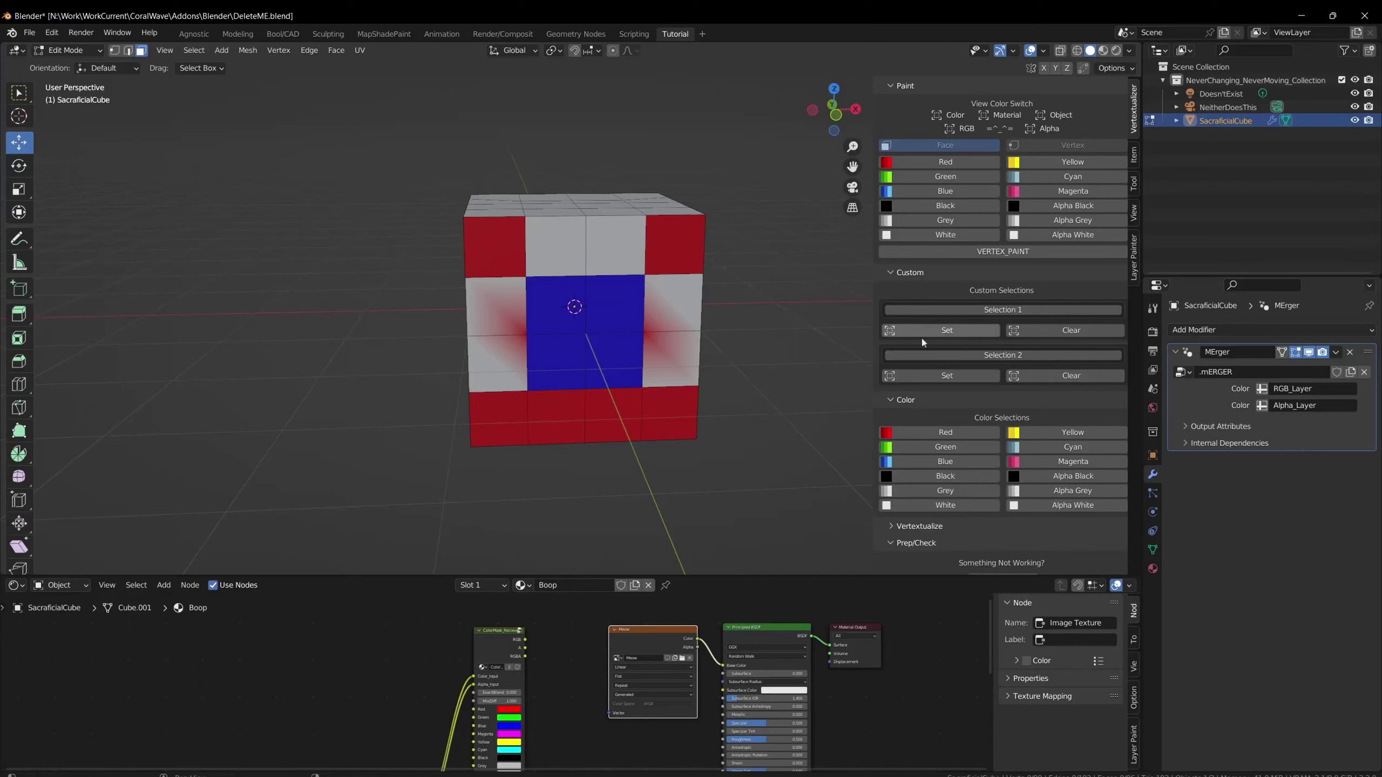
key("1")
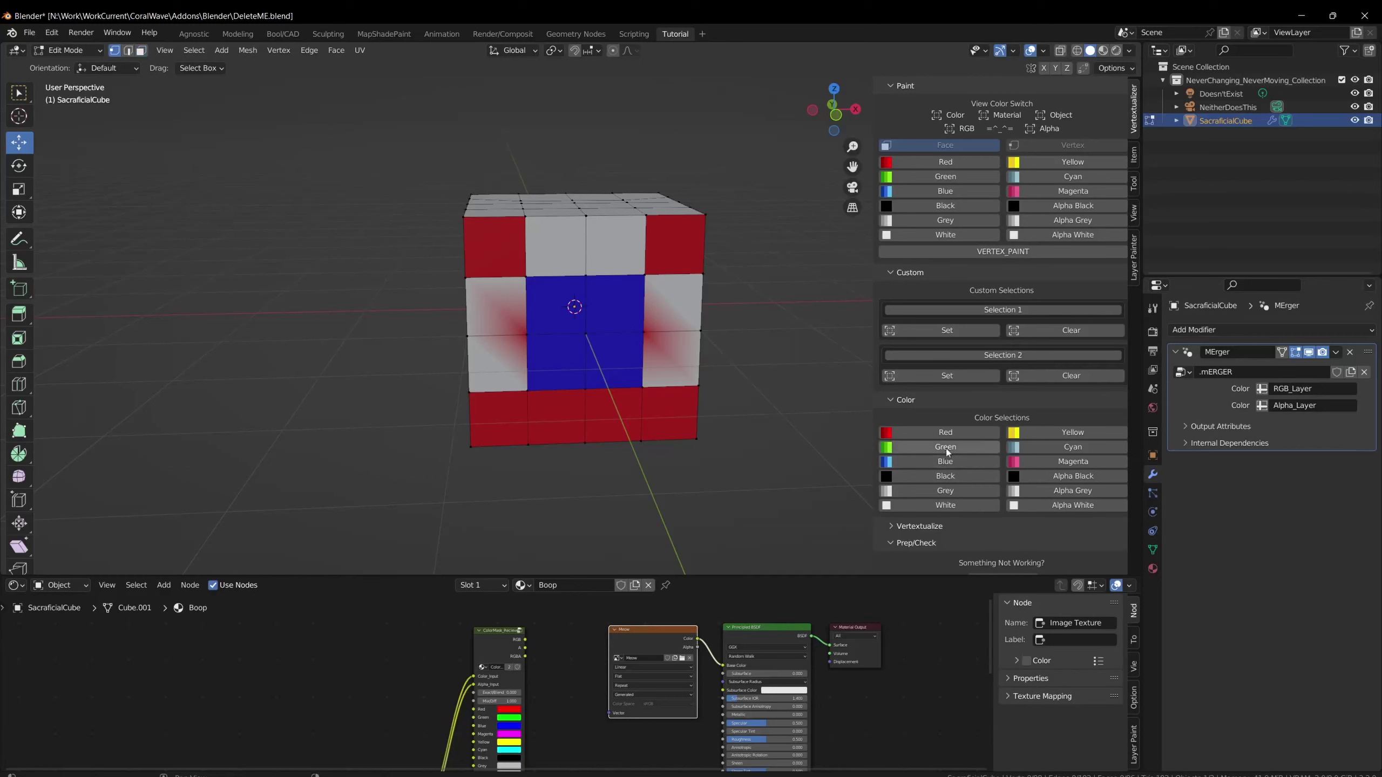
left_click(953, 435)
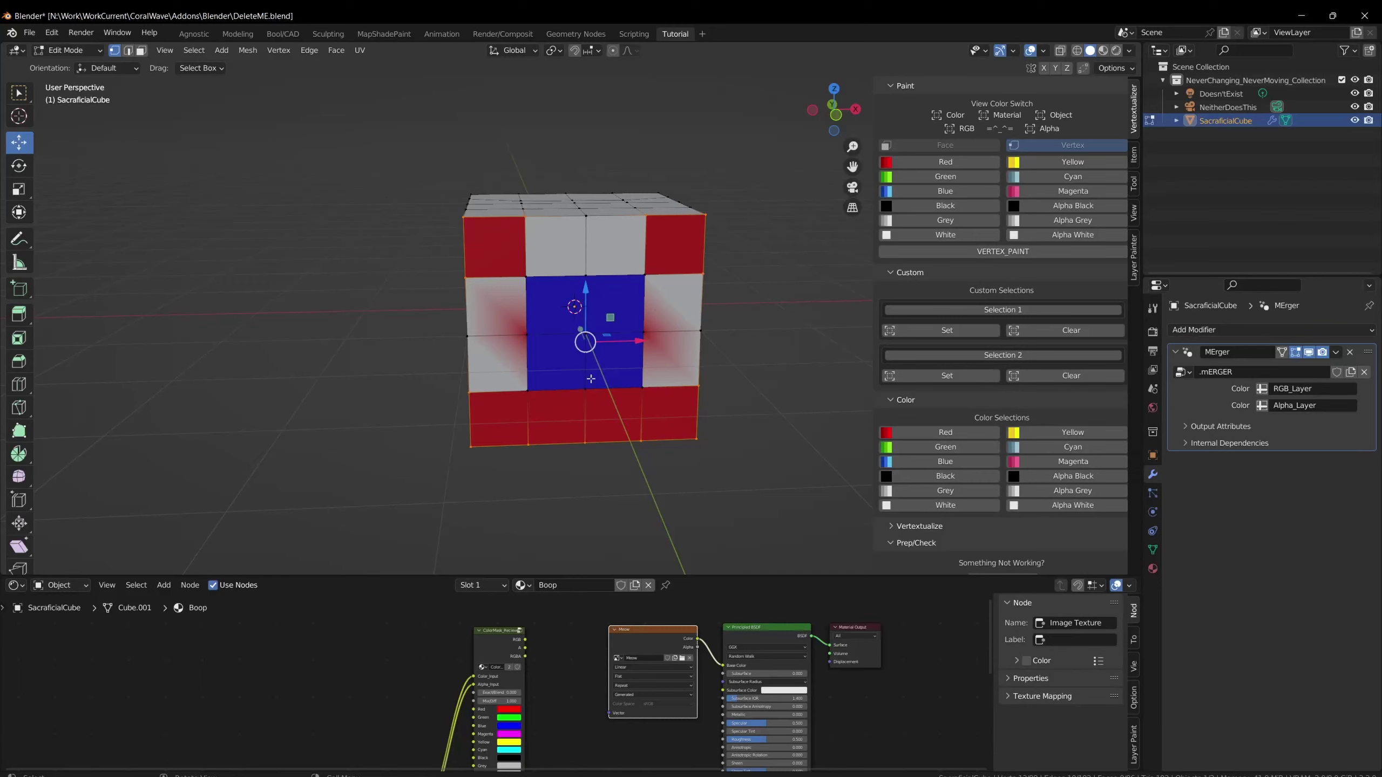
left_click(654, 336)
left_click(697, 333, "shift")
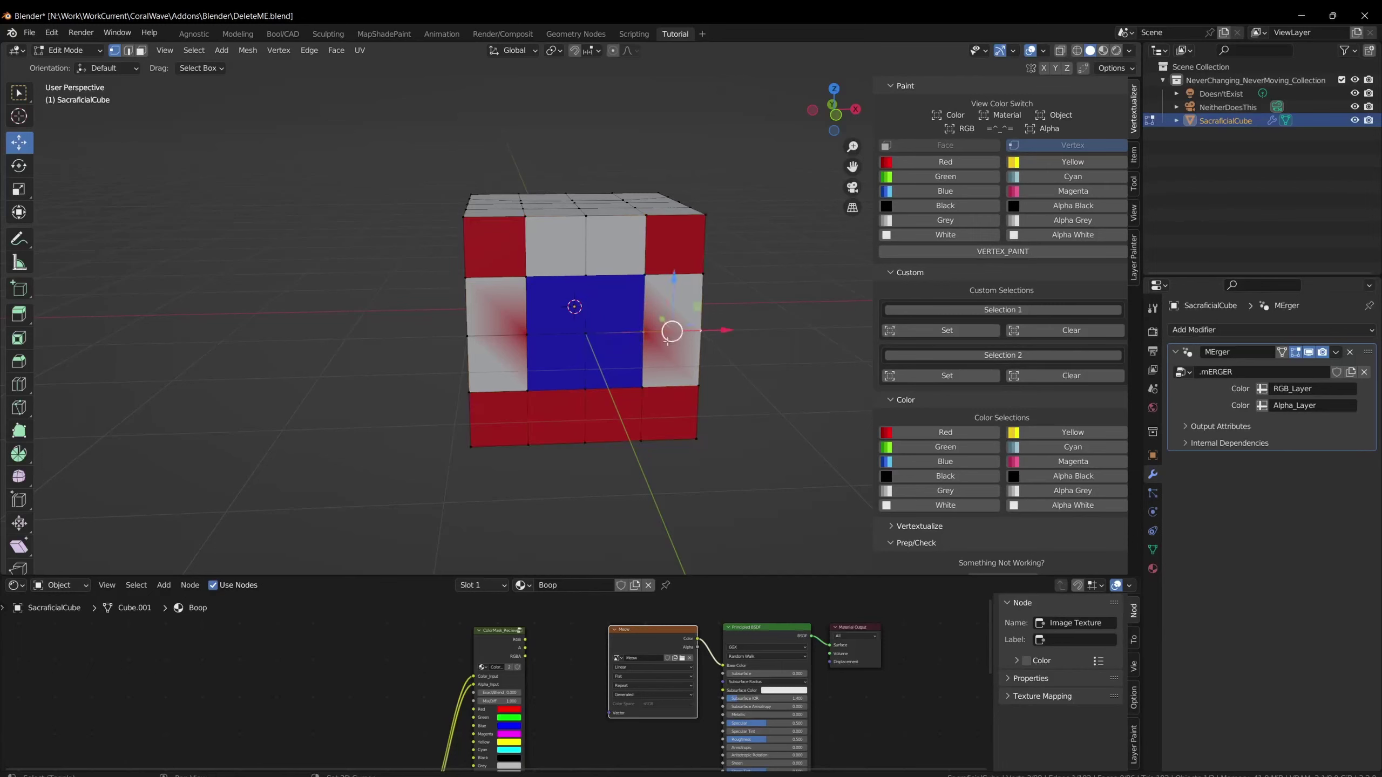
left_click(534, 340, "shift")
left_click(481, 335, "shift")
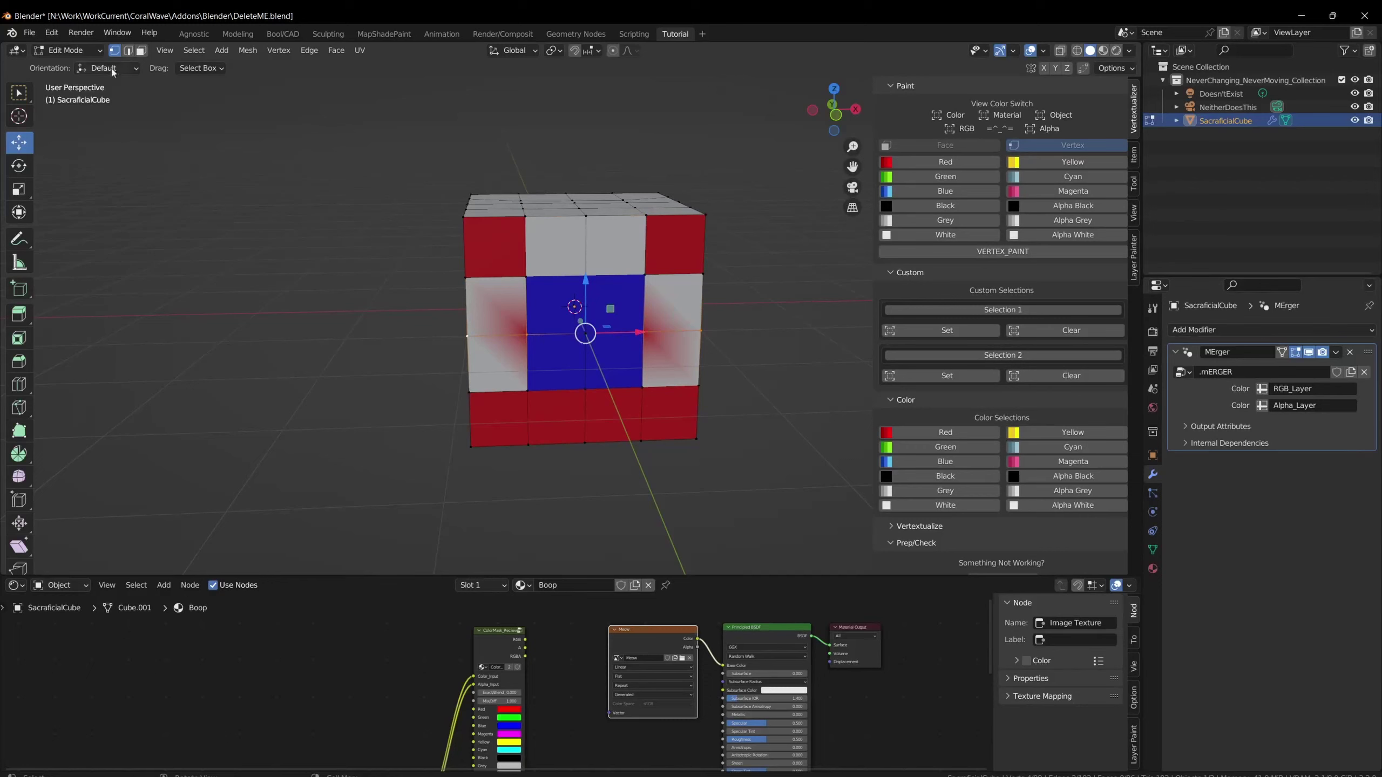
Paint the four gradient faces on either side of the blue area White in face mode and clear the selection.
left_click(141, 51)
left_click(497, 327)
left_click(499, 348, "shift")
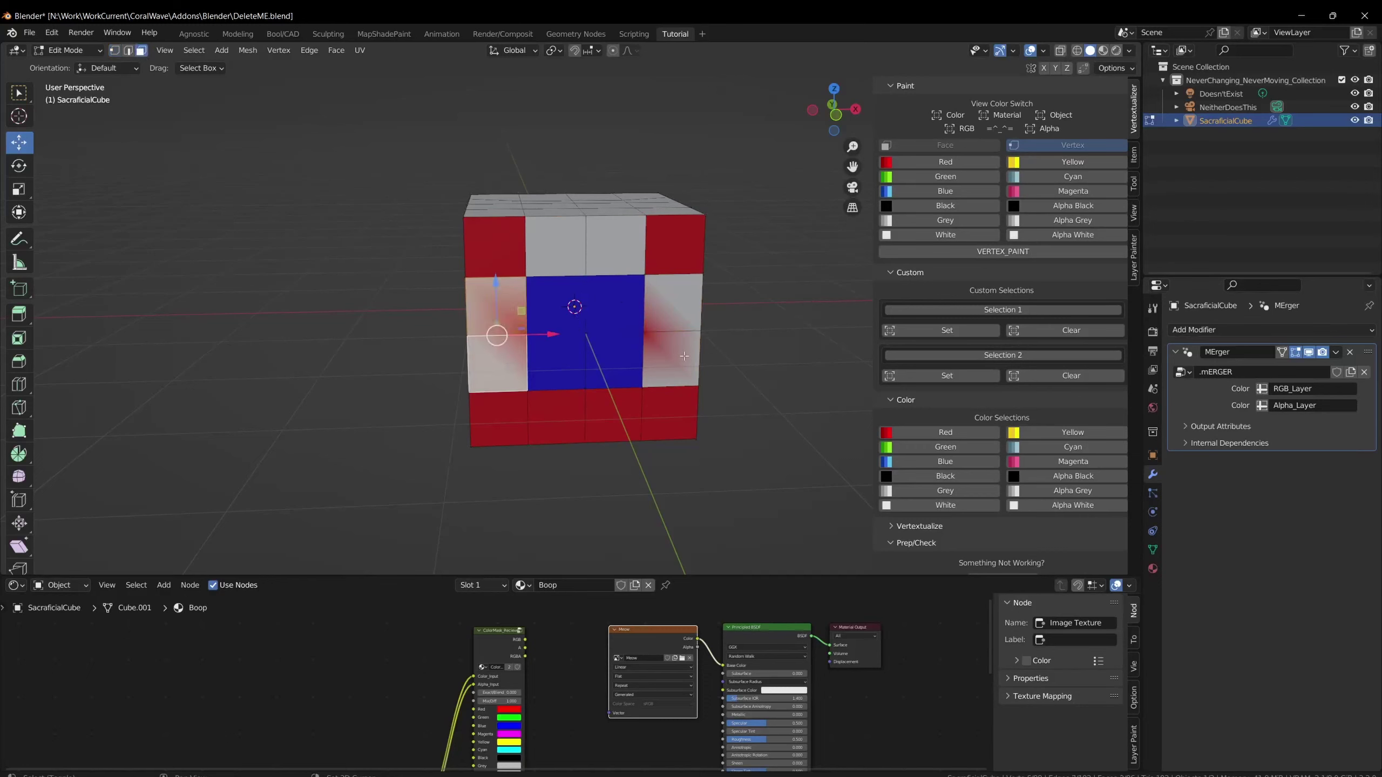
left_click(669, 354, "shift")
left_click(921, 236)
key("a")
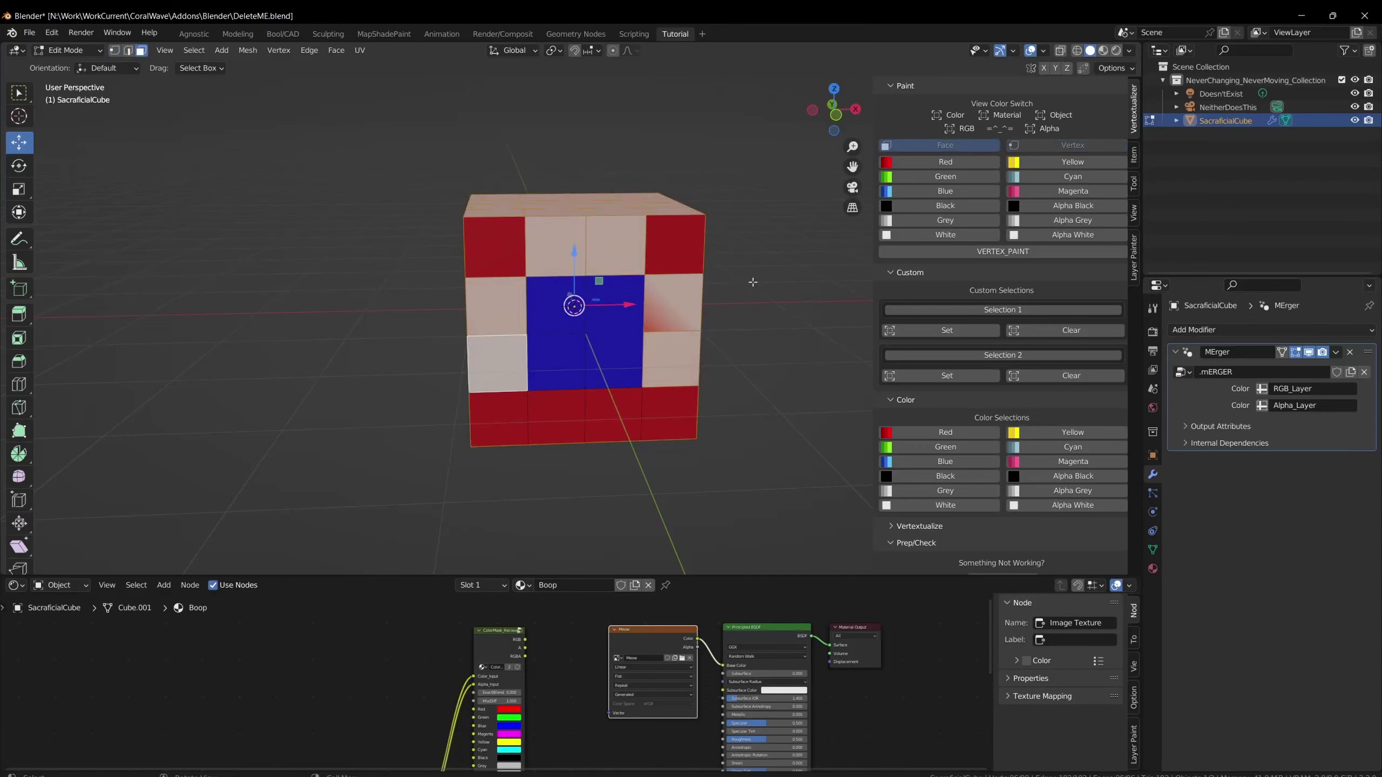
key("alt+a")
left_click(700, 316)
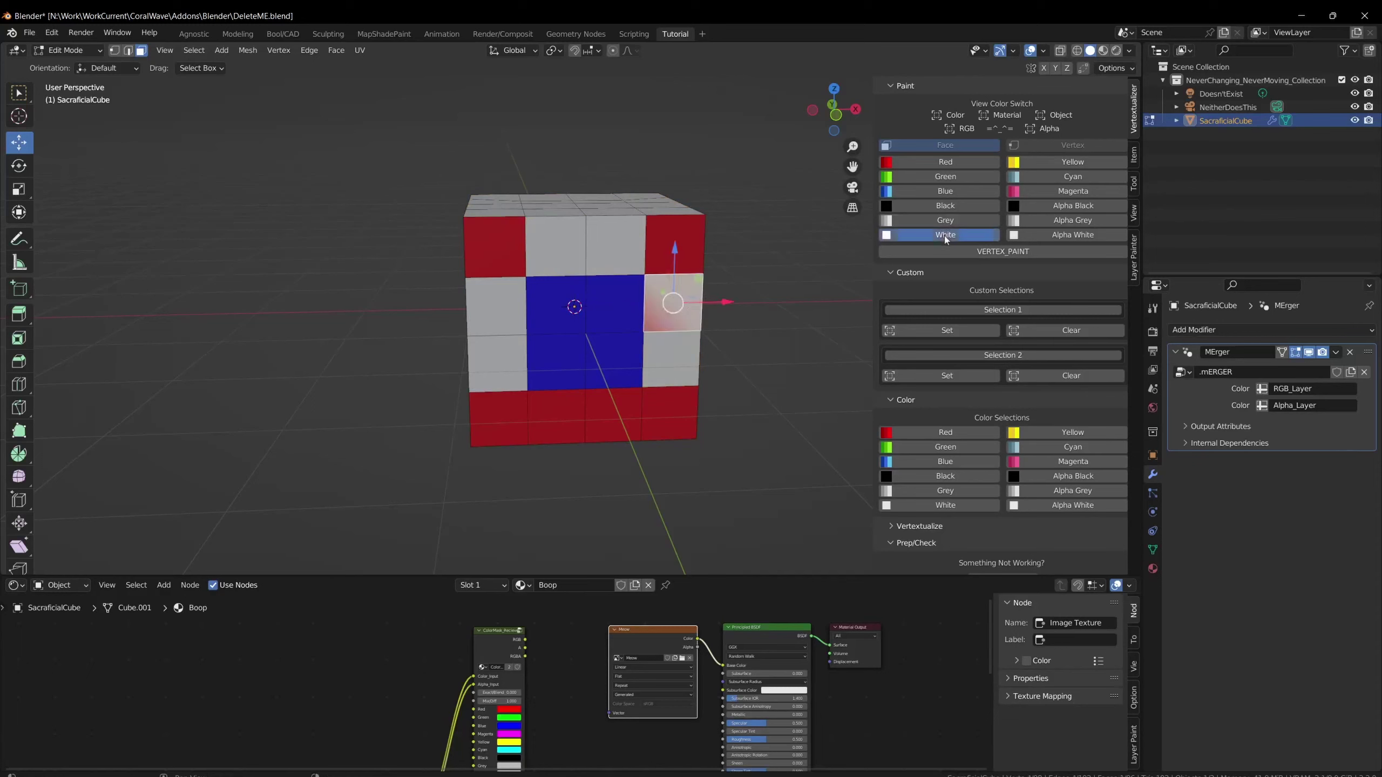
left_click(944, 234)
key("alt+a")
Paint the four blue center faces of the front side White and clear the selection.
middle_click_drag(608, 359, 538, 365)
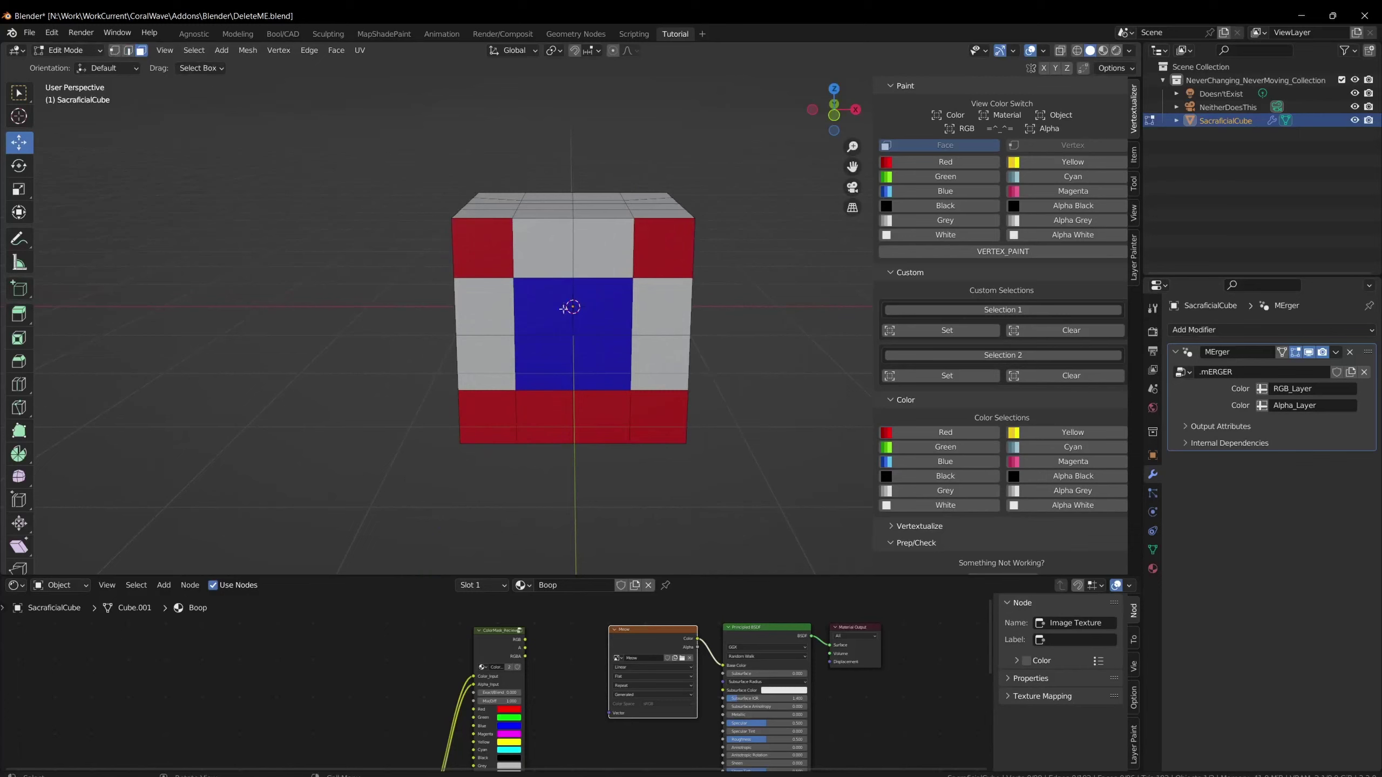
left_click(602, 305)
left_click(603, 362, "shift")
left_click(545, 362, "shift")
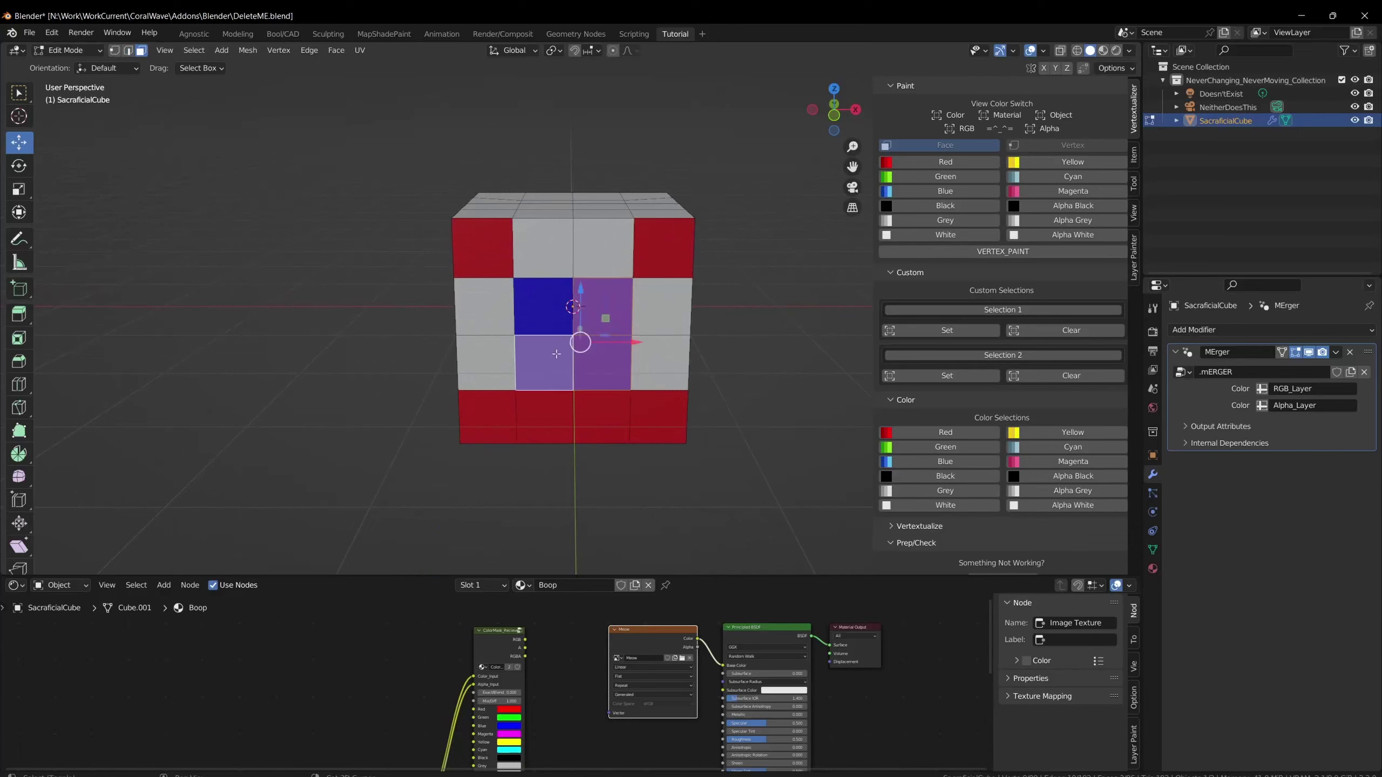
left_click(544, 305, "shift")
left_click(959, 238)
mouse_move(741, 359)
middle_mouse_down()
mouse_move(790, 377)
mouse_move(783, 434)
middle_mouse_up()
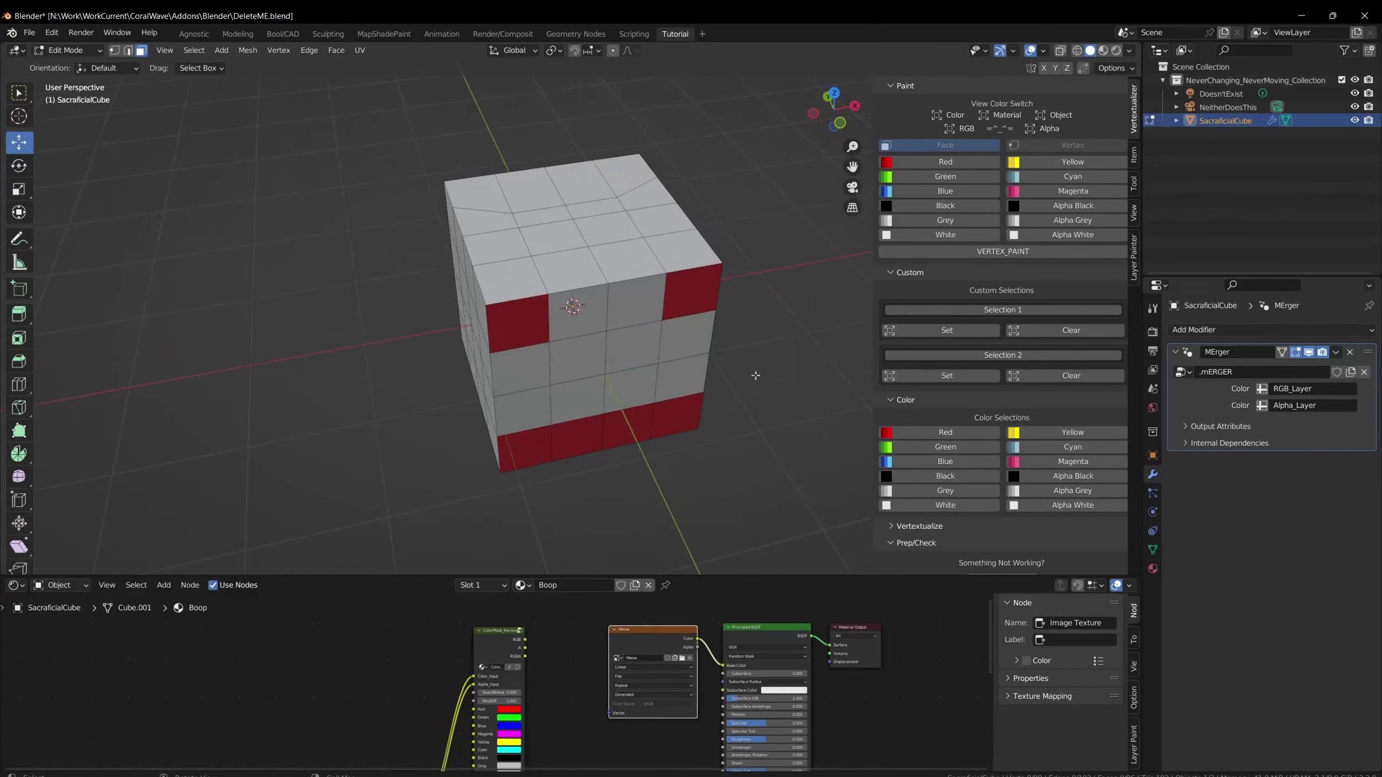
Recall custom Selection 2, paint its row of top faces Black and clear the selection.
left_click(985, 355)
middle_click_drag(762, 272, 711, 287)
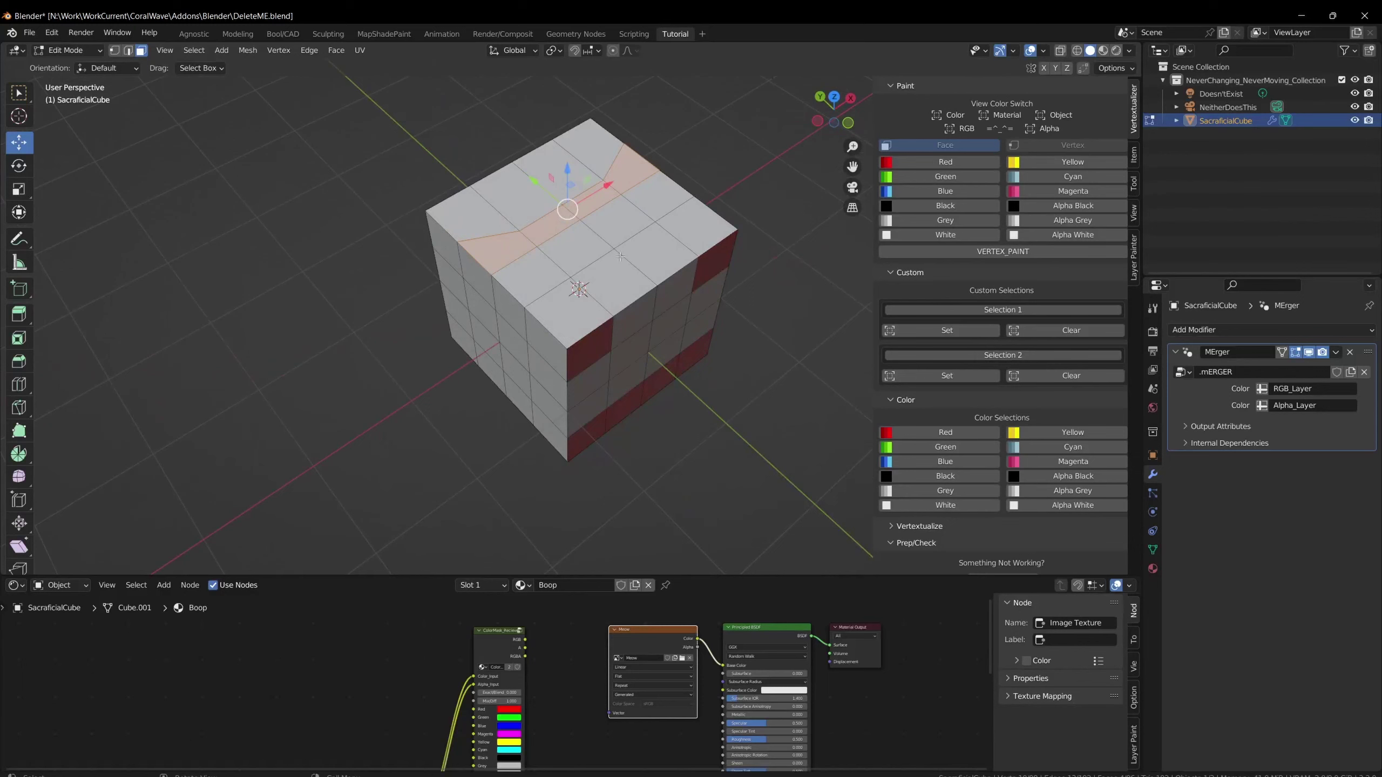
left_click(942, 208)
left_click(726, 428)
mouse_move(722, 437)
middle_mouse_down()
mouse_move(709, 408)
mouse_move(723, 350)
middle_mouse_up()
Expand the Clear Stuff! and Are You Sure? sections and examine the add-on's cleanup options.
scroll(1000, 413, "down", 2)
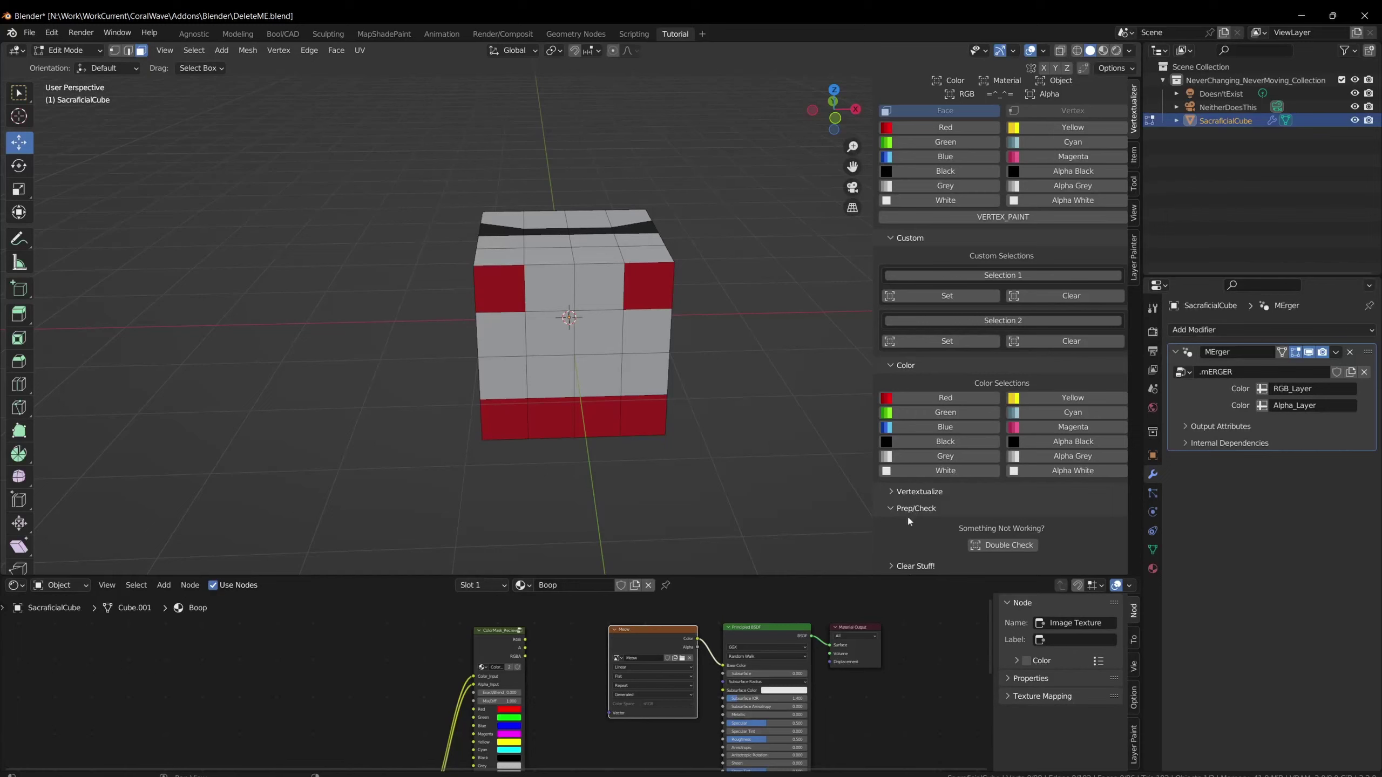
scroll(917, 567, "down", 1)
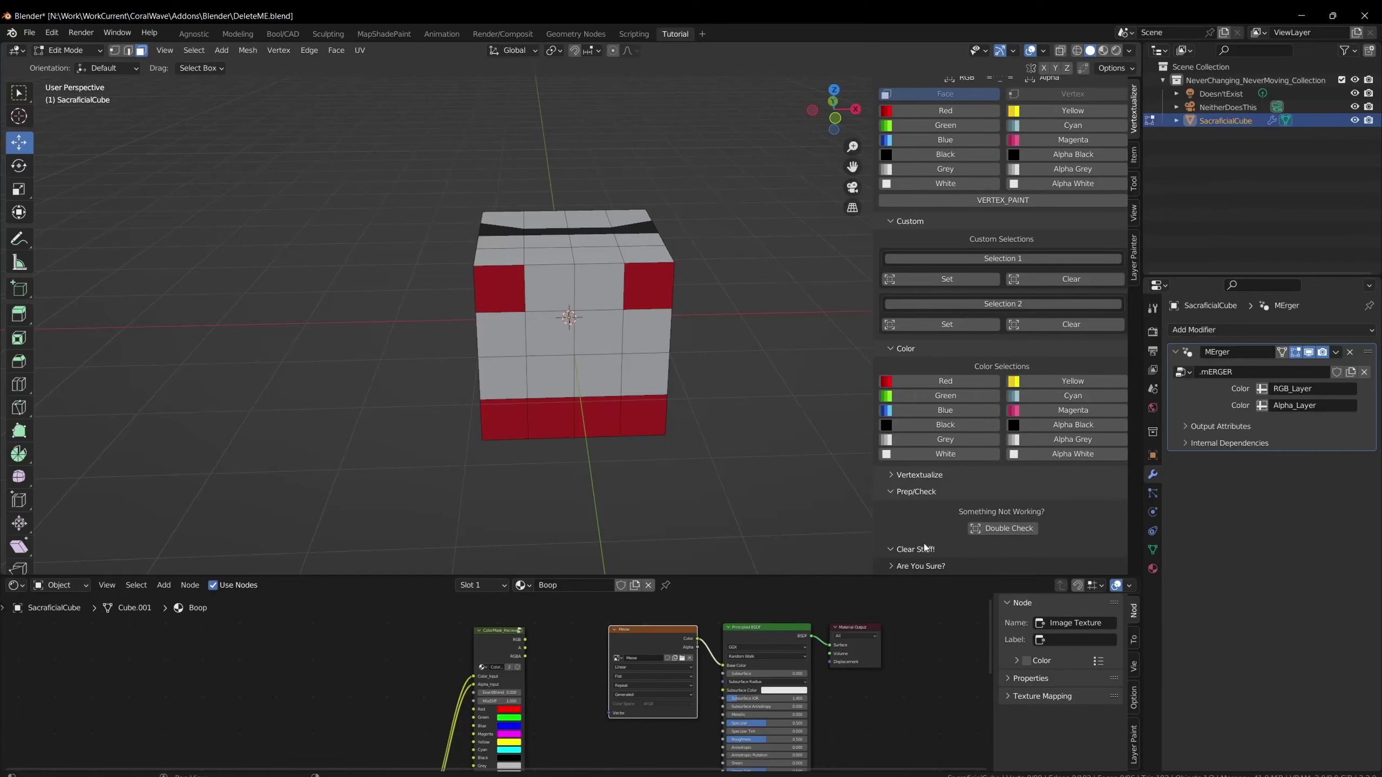
left_click(925, 560)
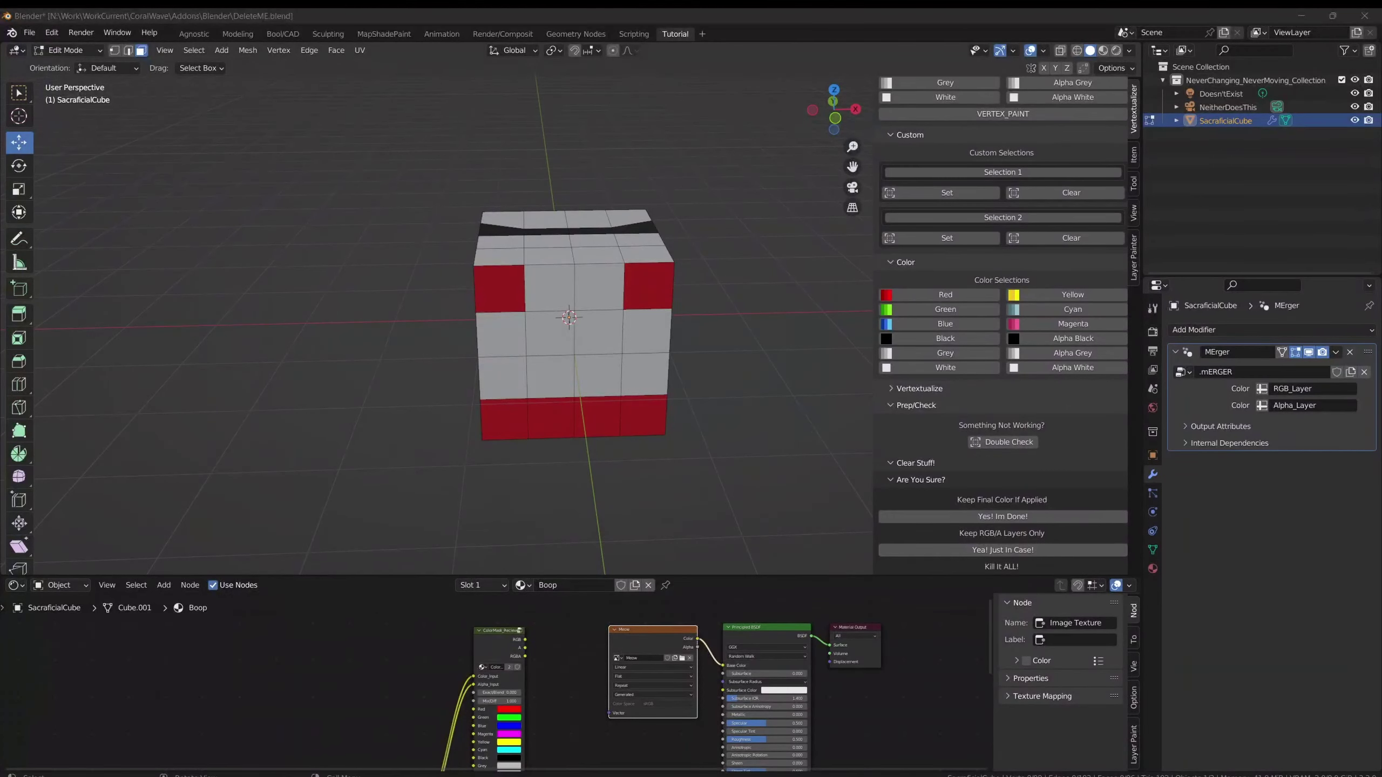
middle_click_drag(604, 284, 621, 284)
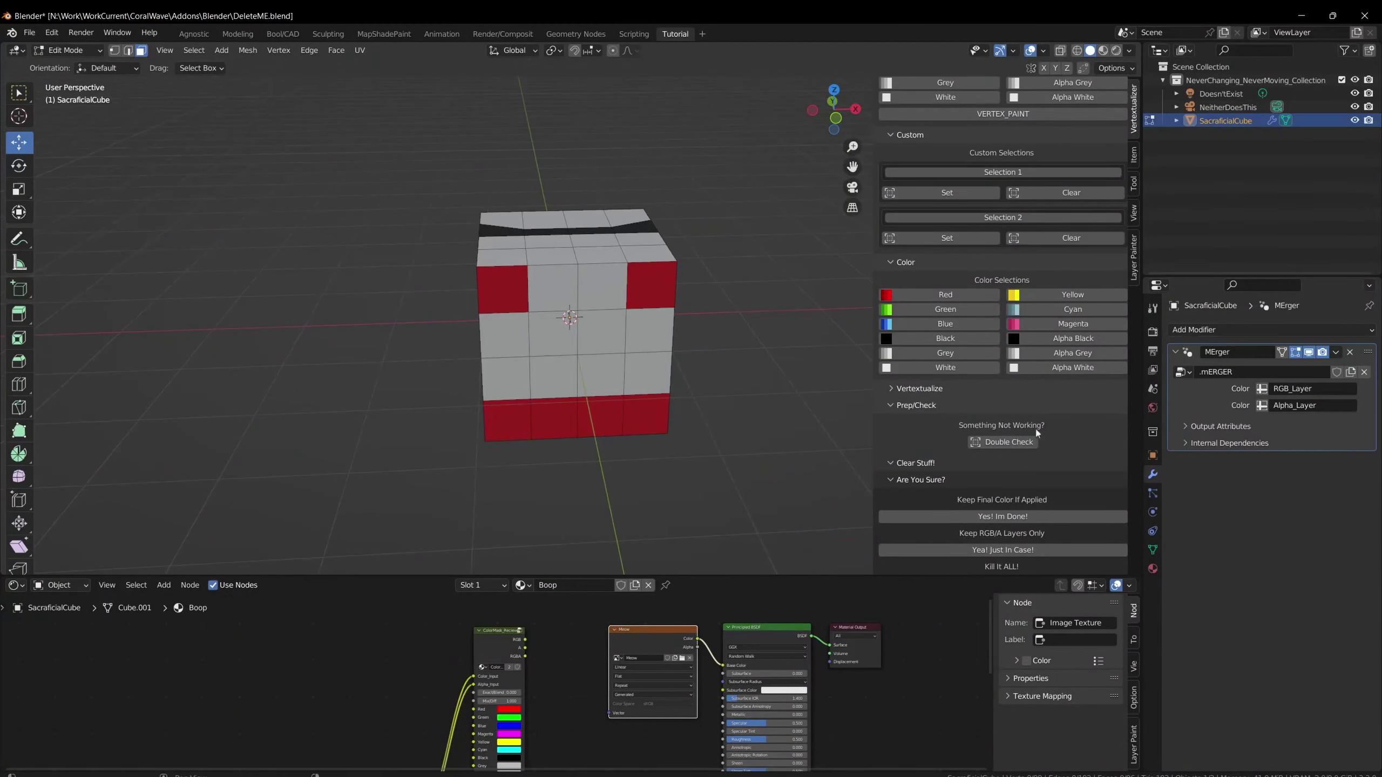
scroll(1036, 441, "down", 1)
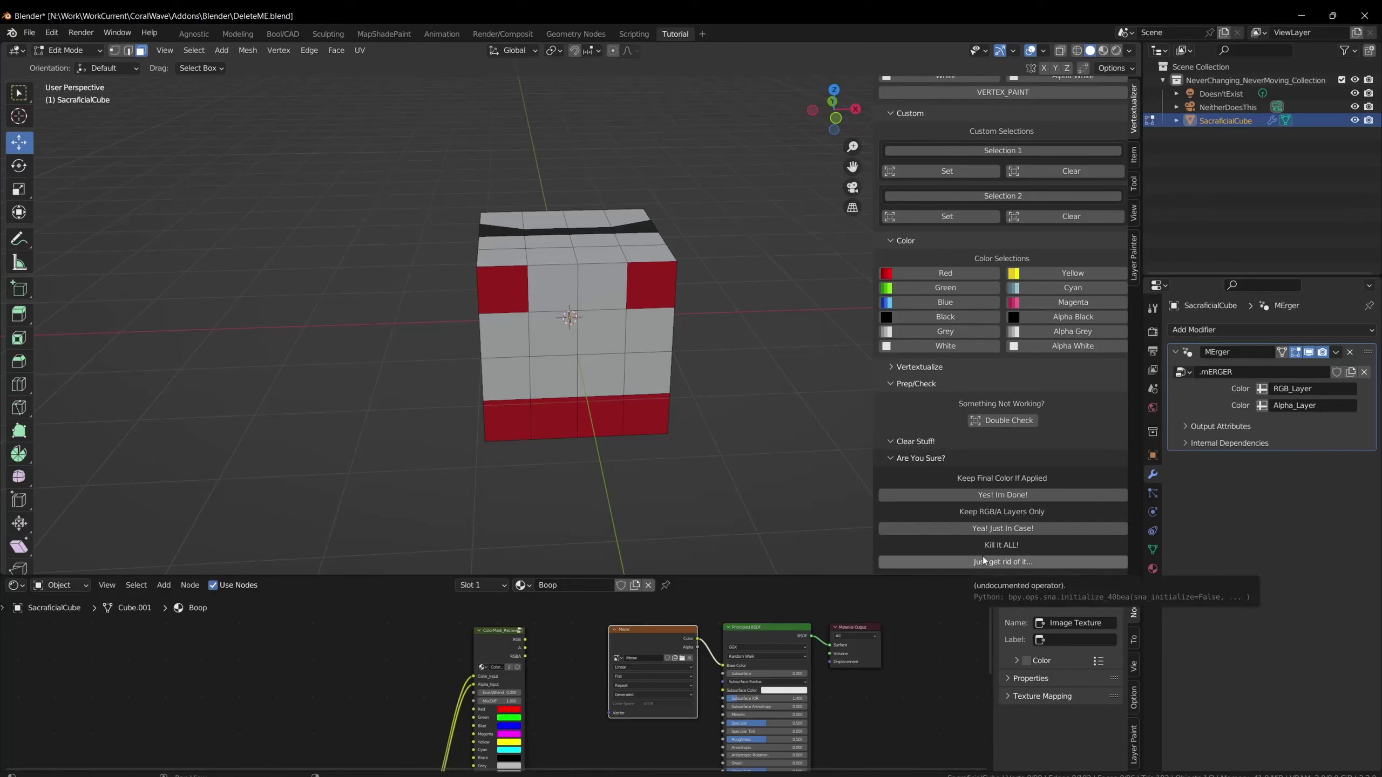
Collapse the Are You Sure? options and expand the Vertextualize section with its two apply choices.
scroll(964, 361, "up", 6)
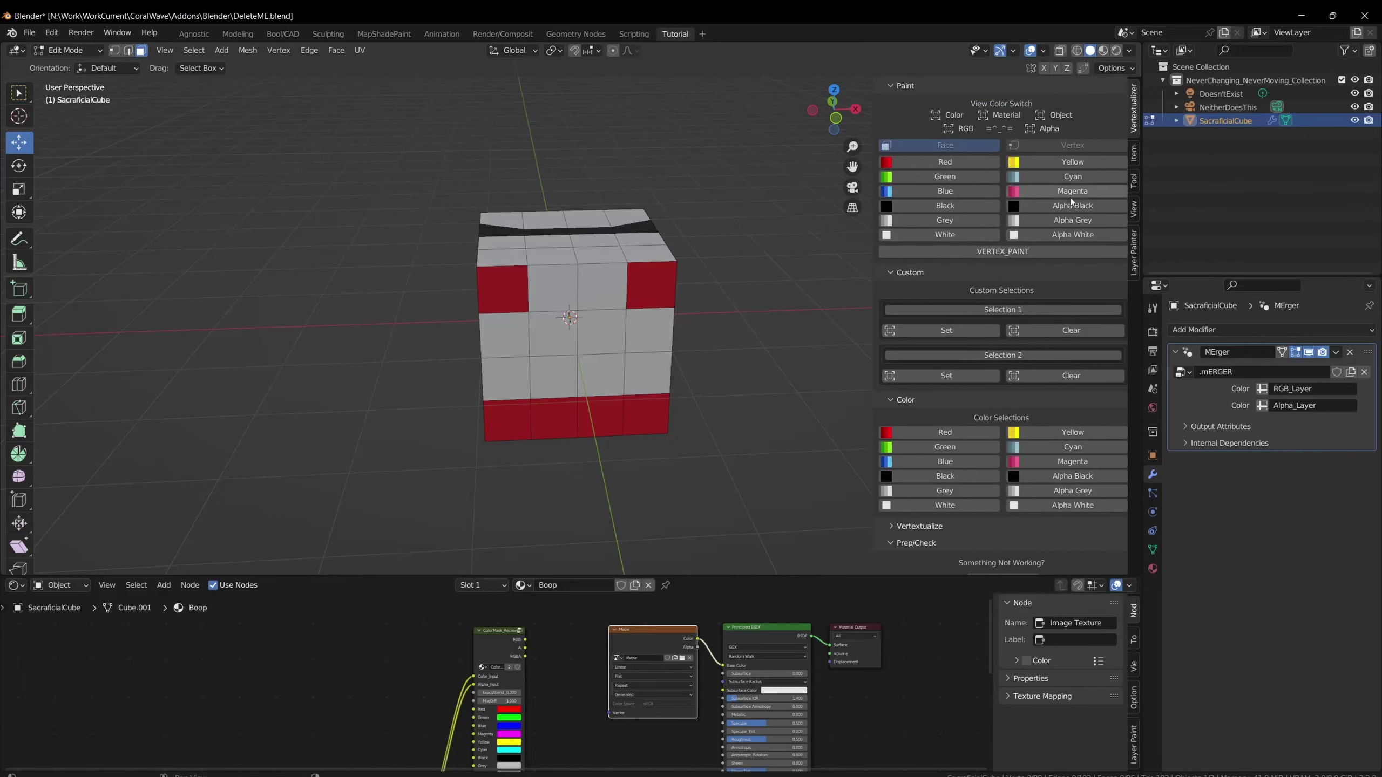
scroll(1037, 432, "down", 6)
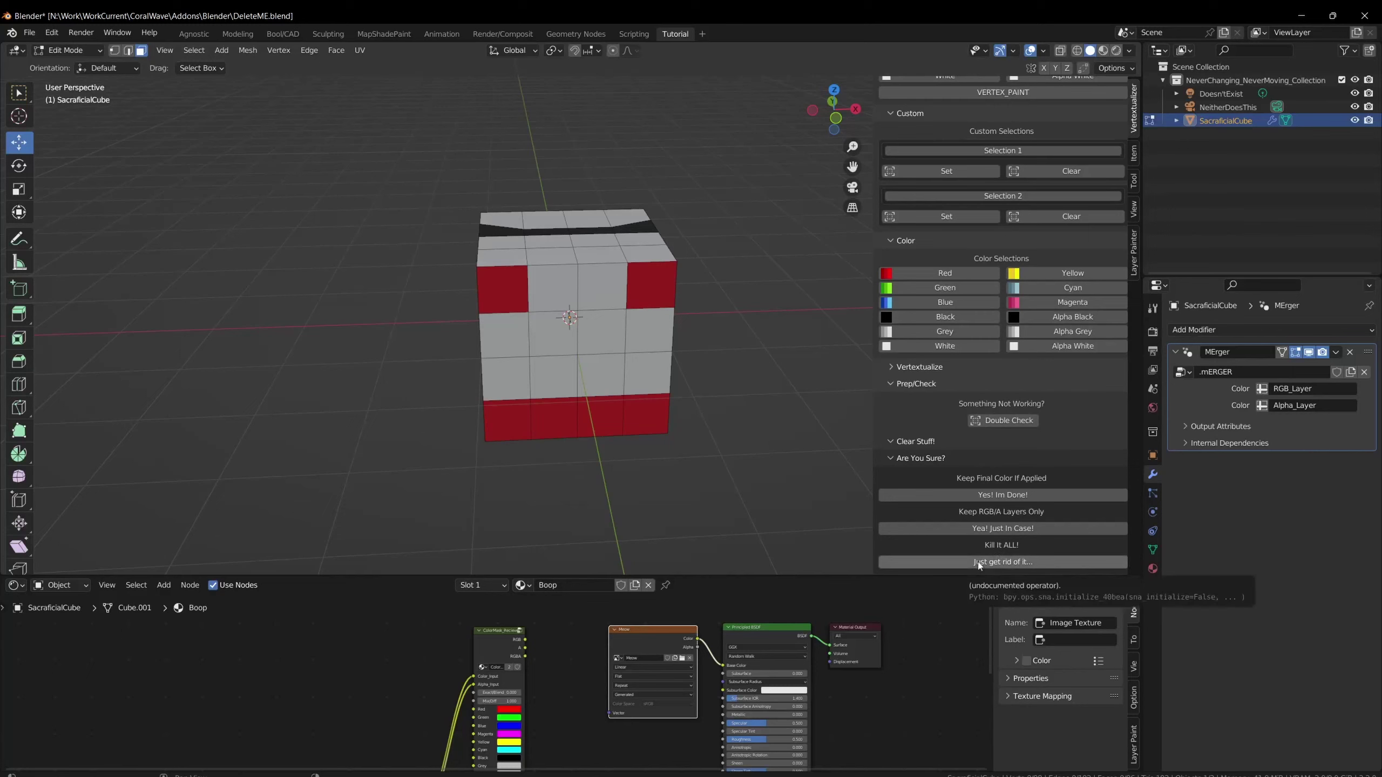
left_click(940, 462)
left_click(920, 452)
scroll(941, 506, "down", 3)
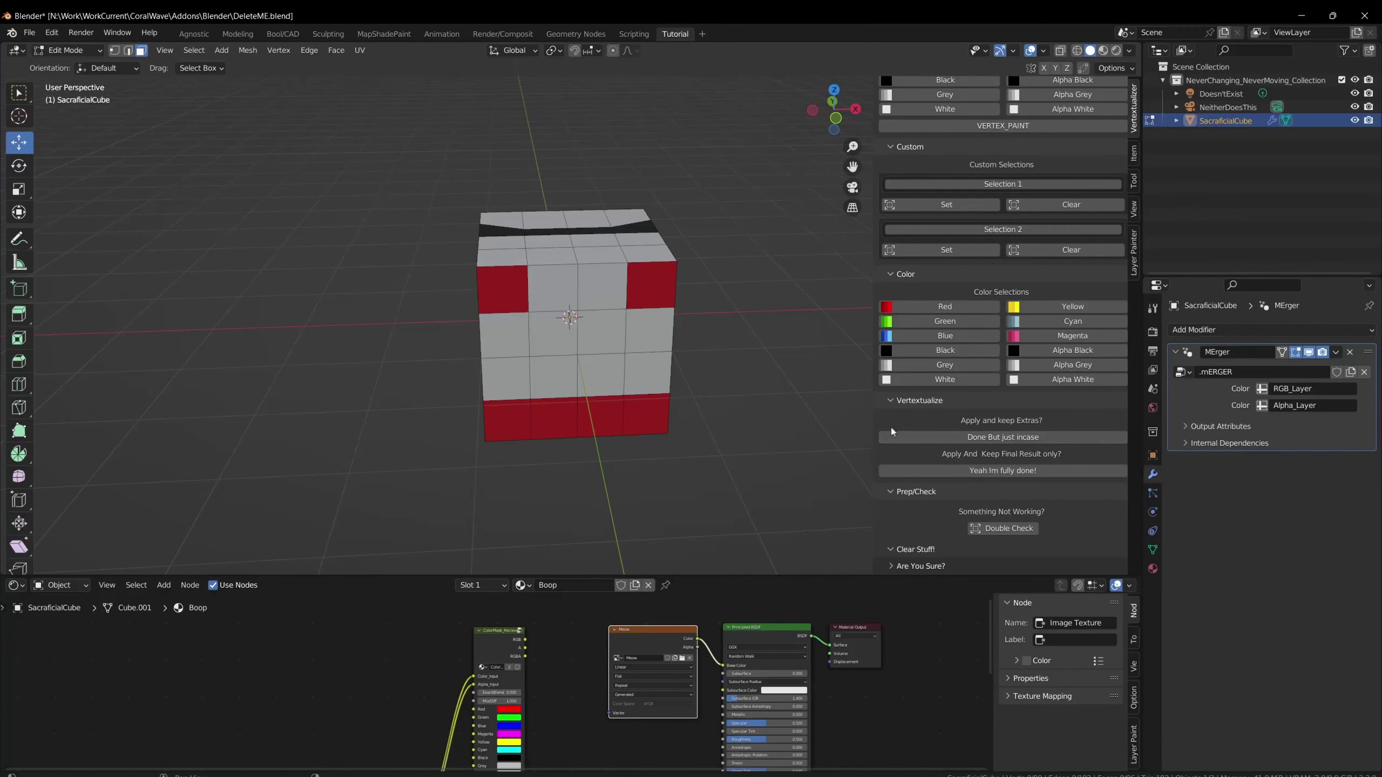
middle_click_drag(566, 450, 639, 284)
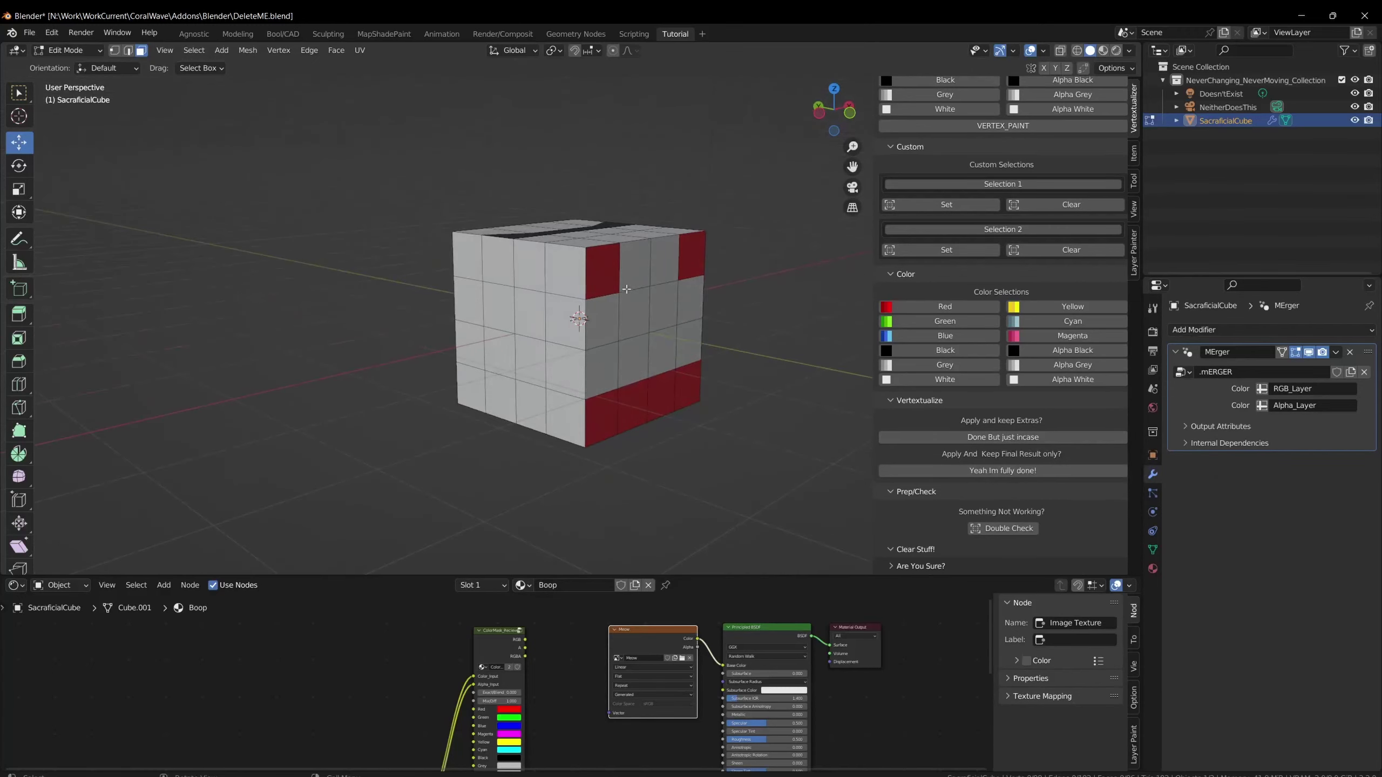
middle_click_drag(663, 398, 786, 410)
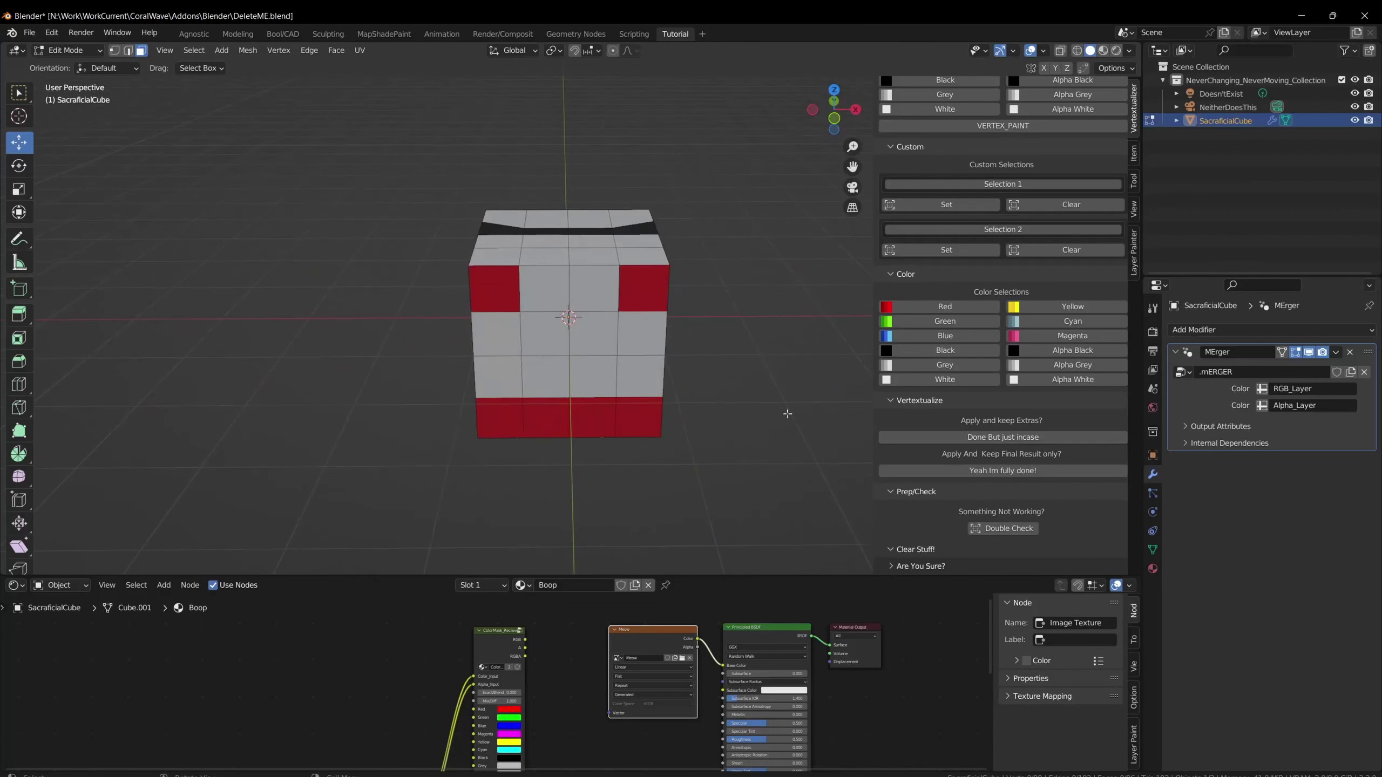
Expand the cube mesh's Color Attributes and compare its layers with the color inputs of the MErger modifier.
left_click(1154, 549)
left_click(1203, 550)
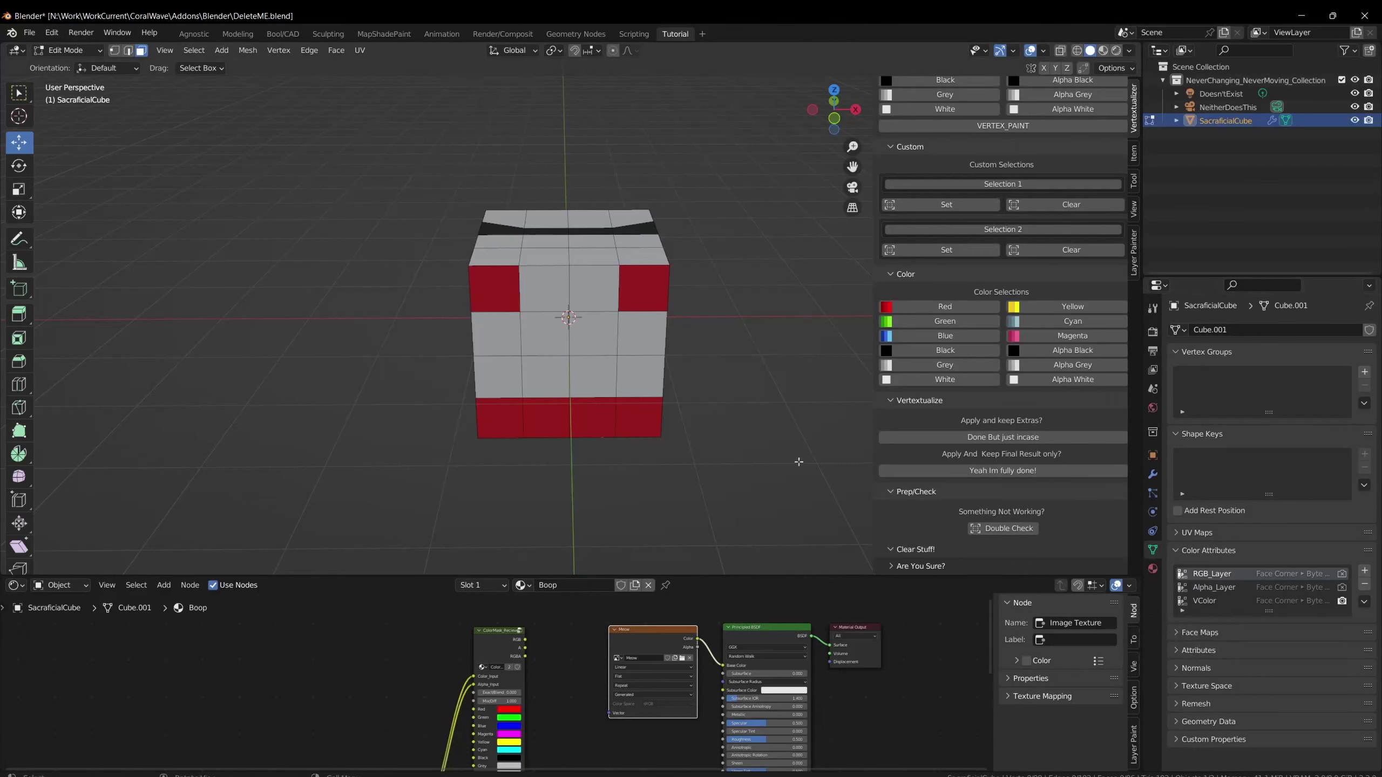
scroll(956, 460, "up", 3)
scroll(958, 462, "down", 3)
left_click(1150, 476)
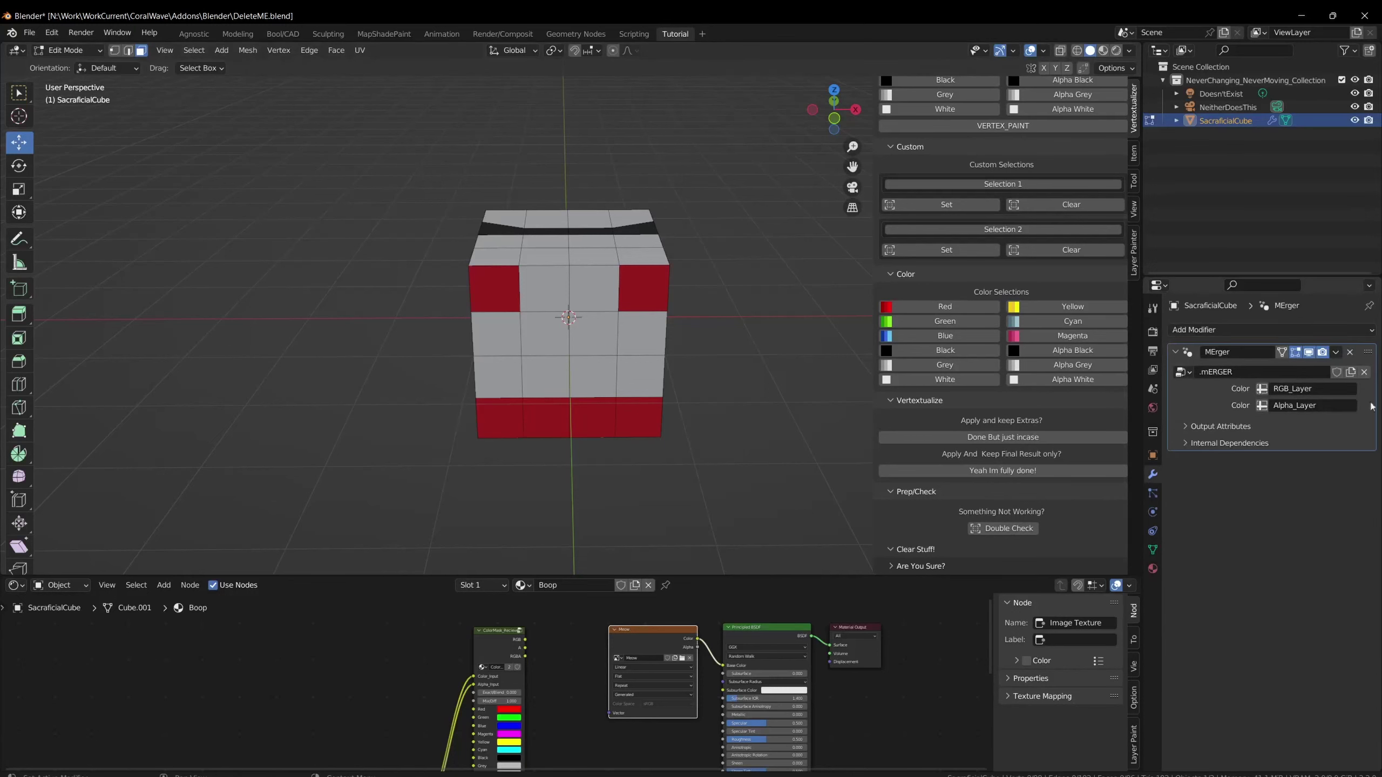
left_click(1152, 549)
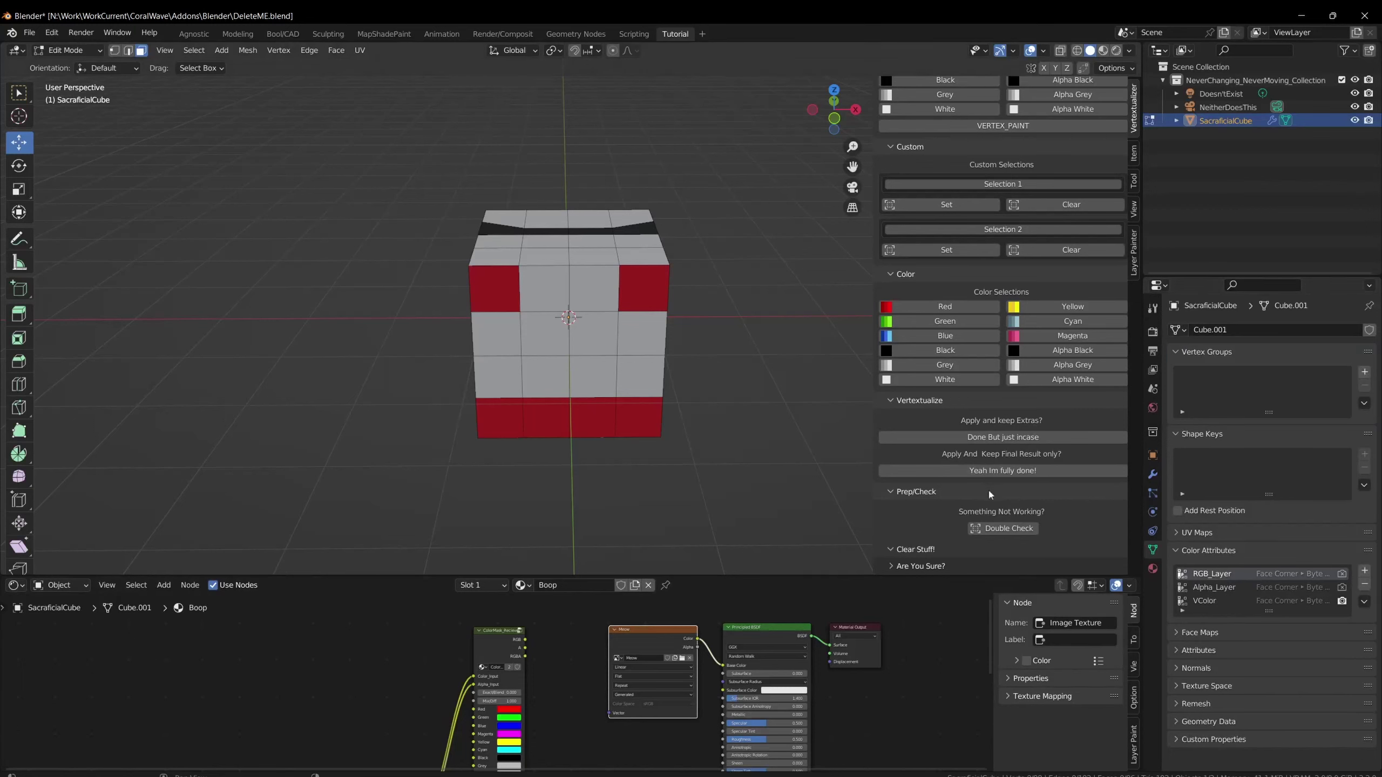
scroll(989, 493, "up", 4)
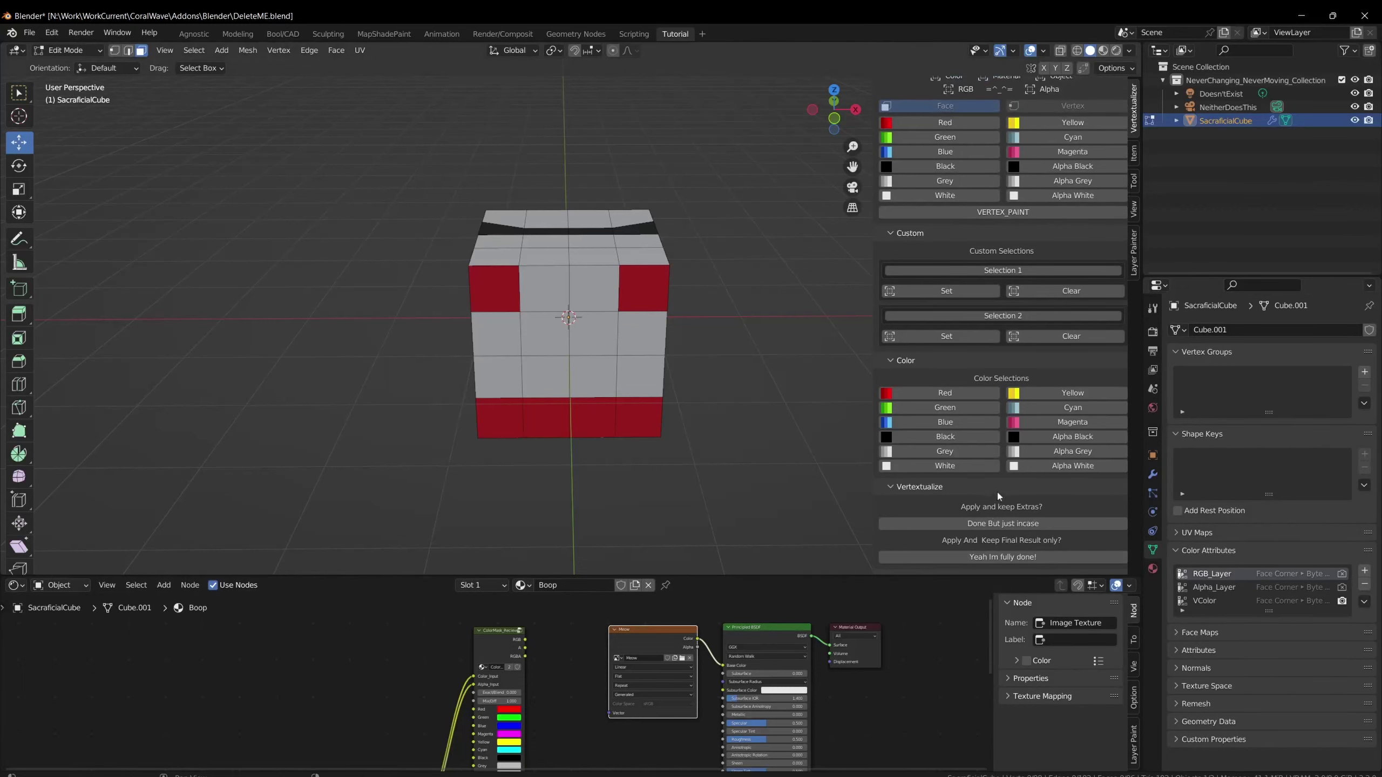
scroll(998, 495, "up", 2)
scroll(1001, 491, "down", 3)
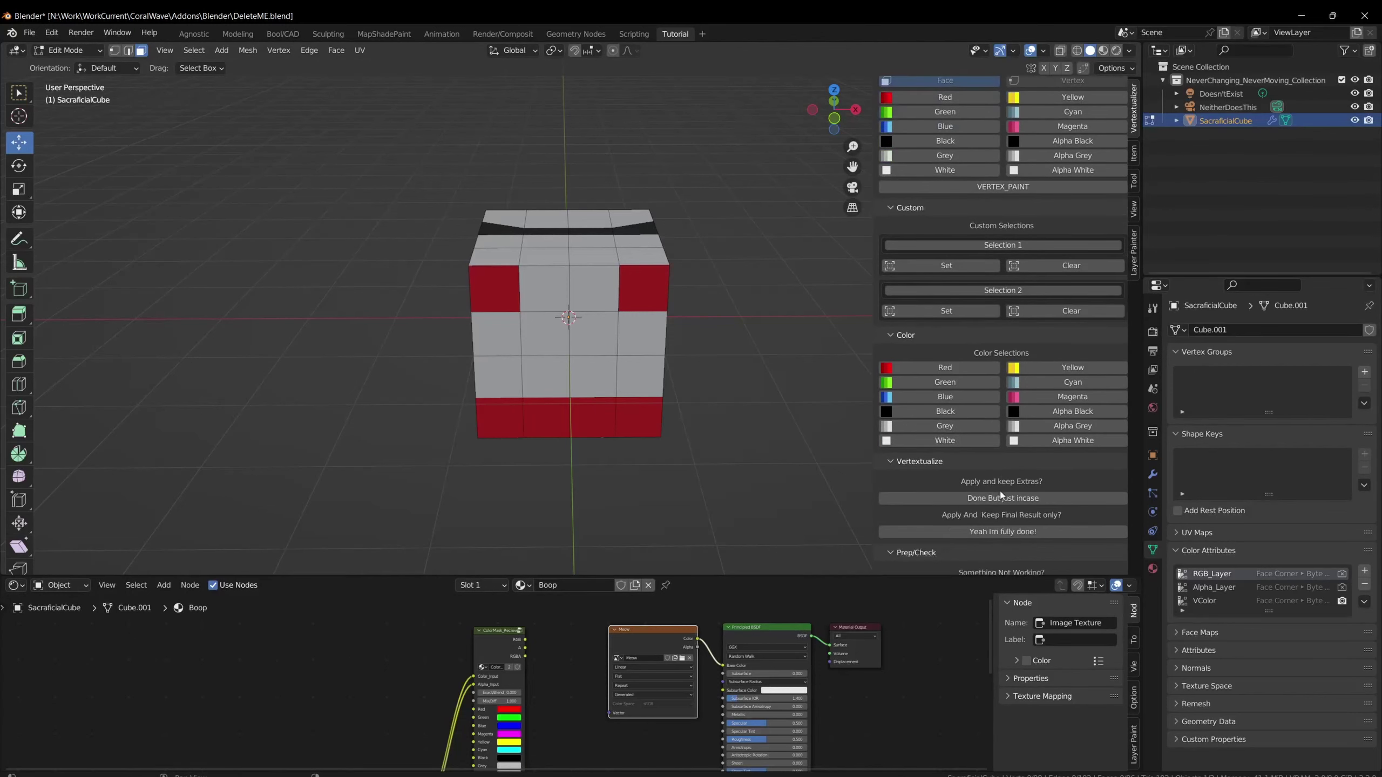
scroll(1010, 399, "up", 3)
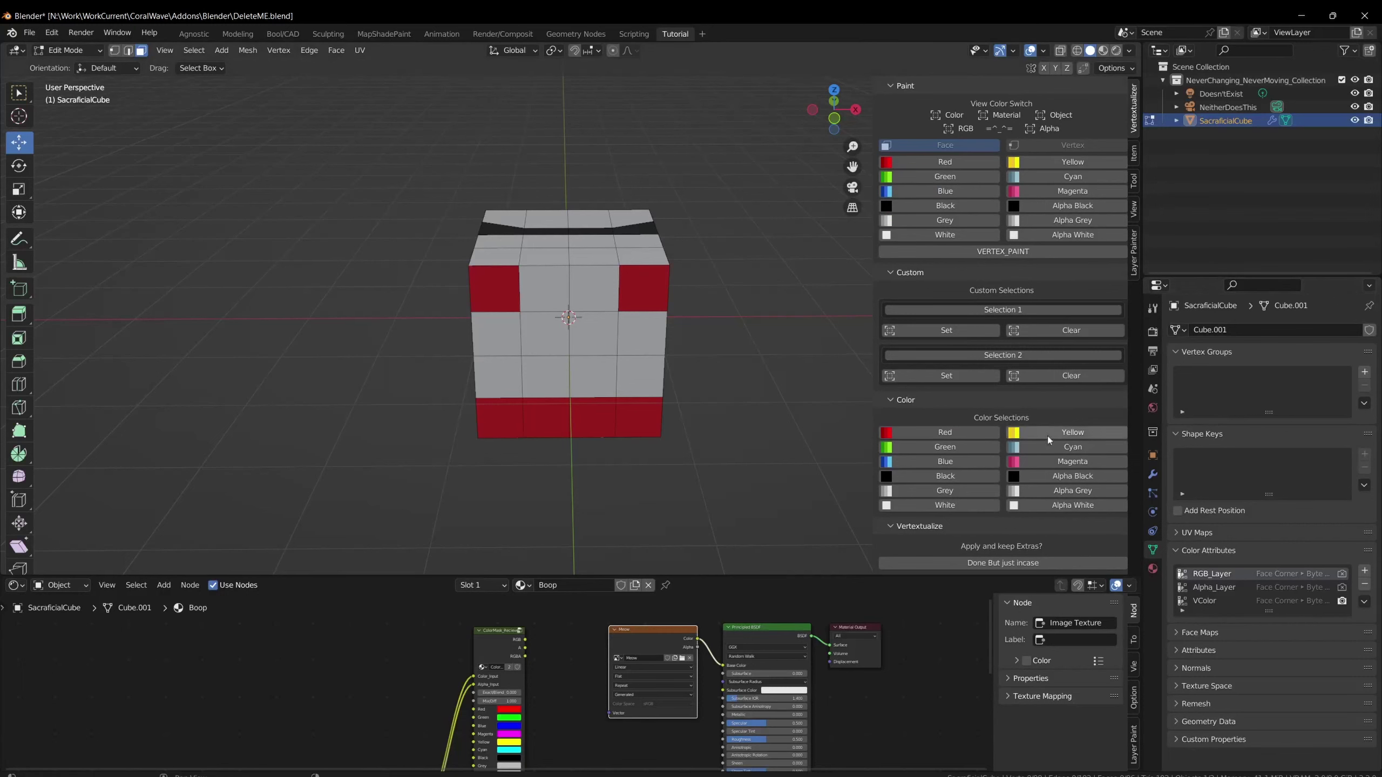
scroll(1045, 444, "down", 6)
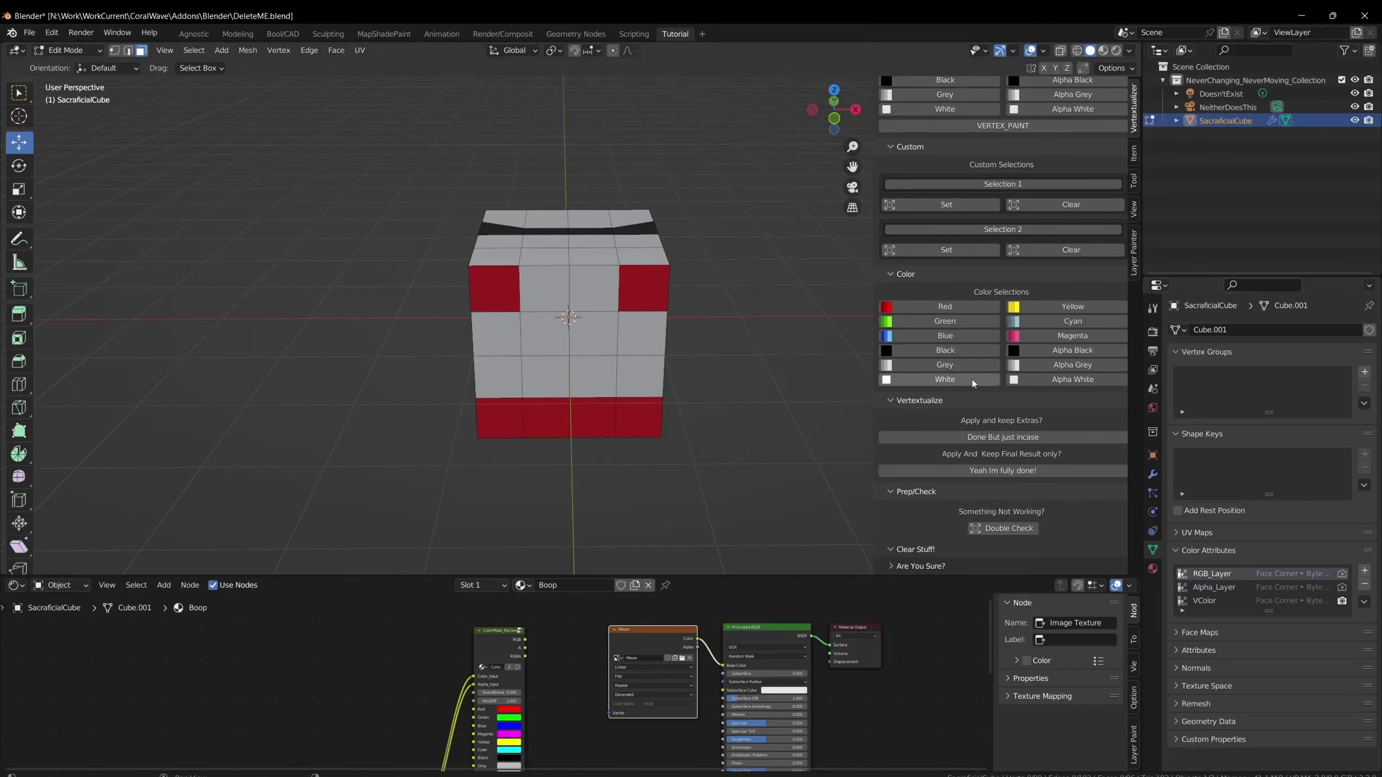
In Object Mode, apply the cube's vertex colors keeping the final result only, and expand the Are You Sure? options.
left_click(1015, 472)
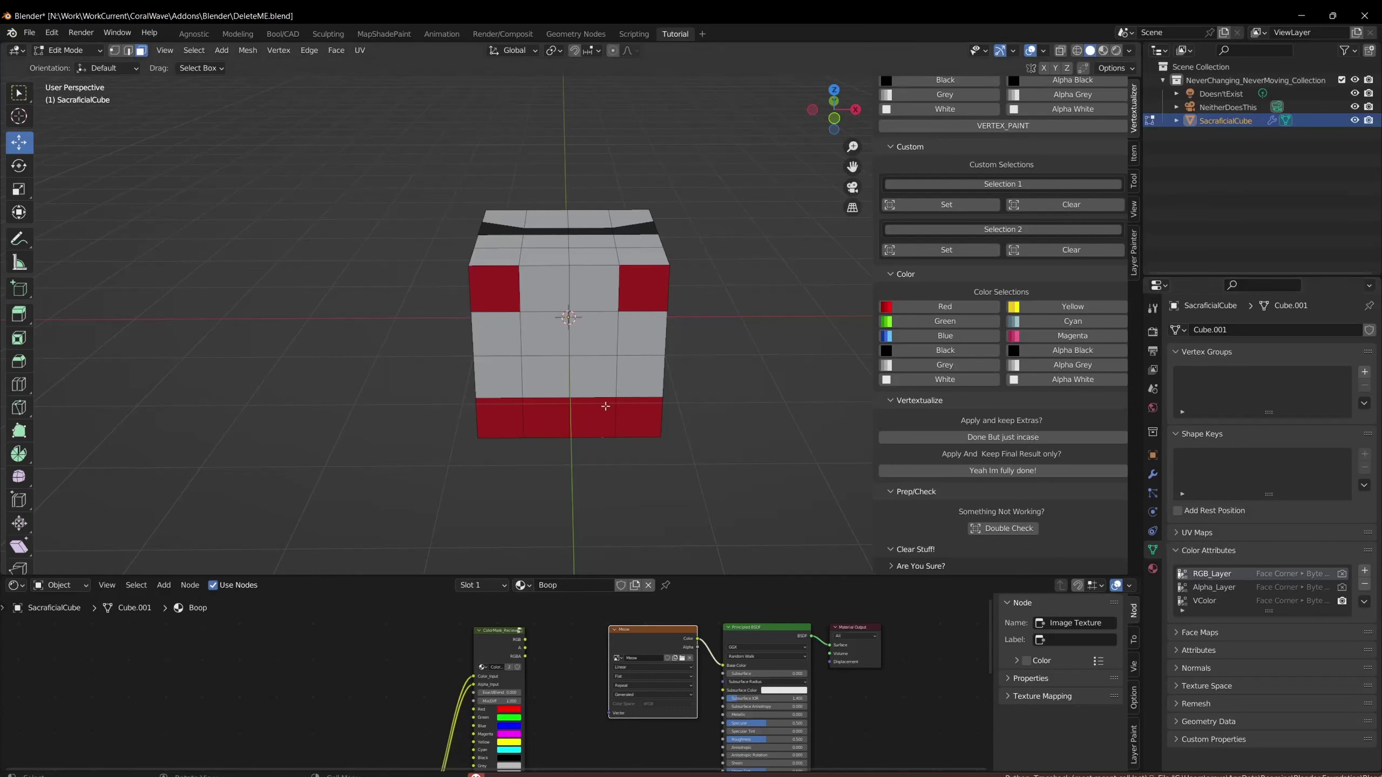
key("ctrl+Tab")
left_click(556, 400)
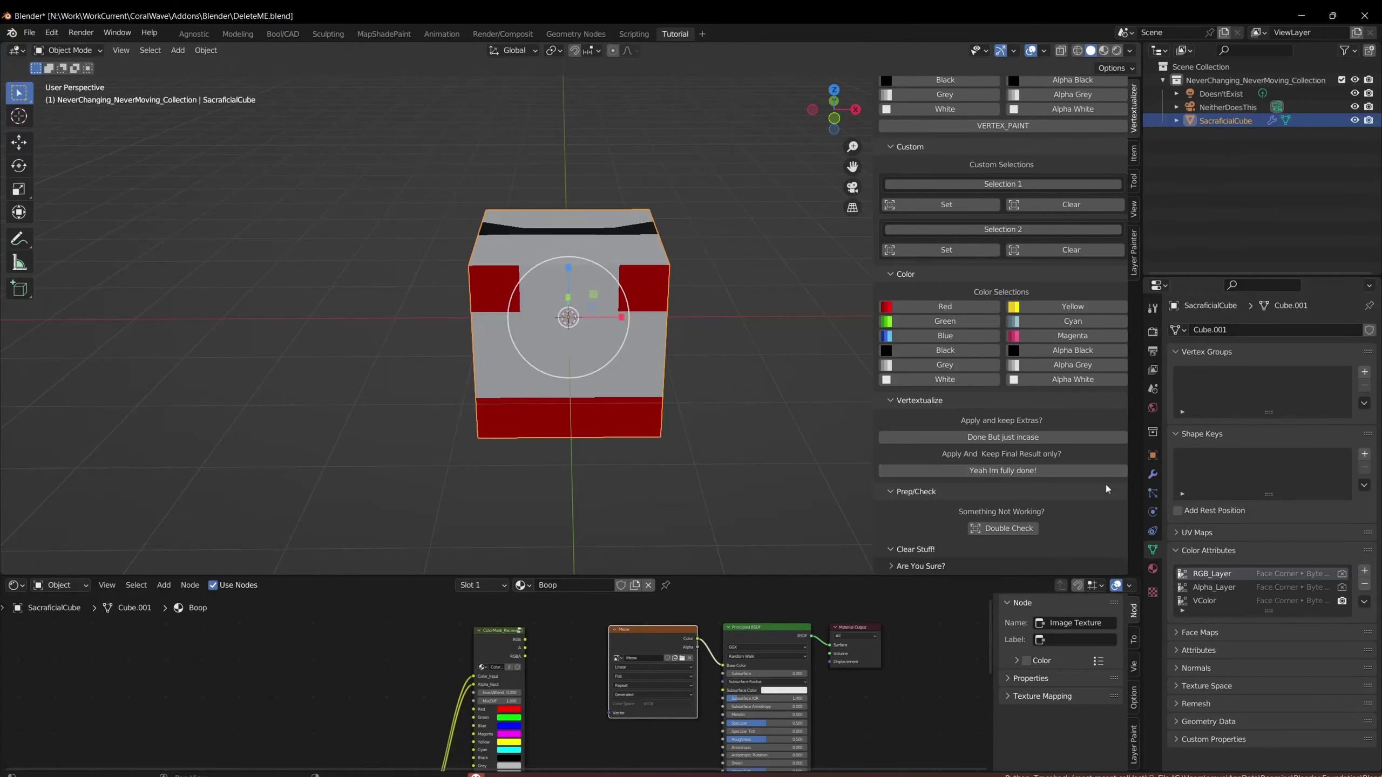
left_click(1039, 471)
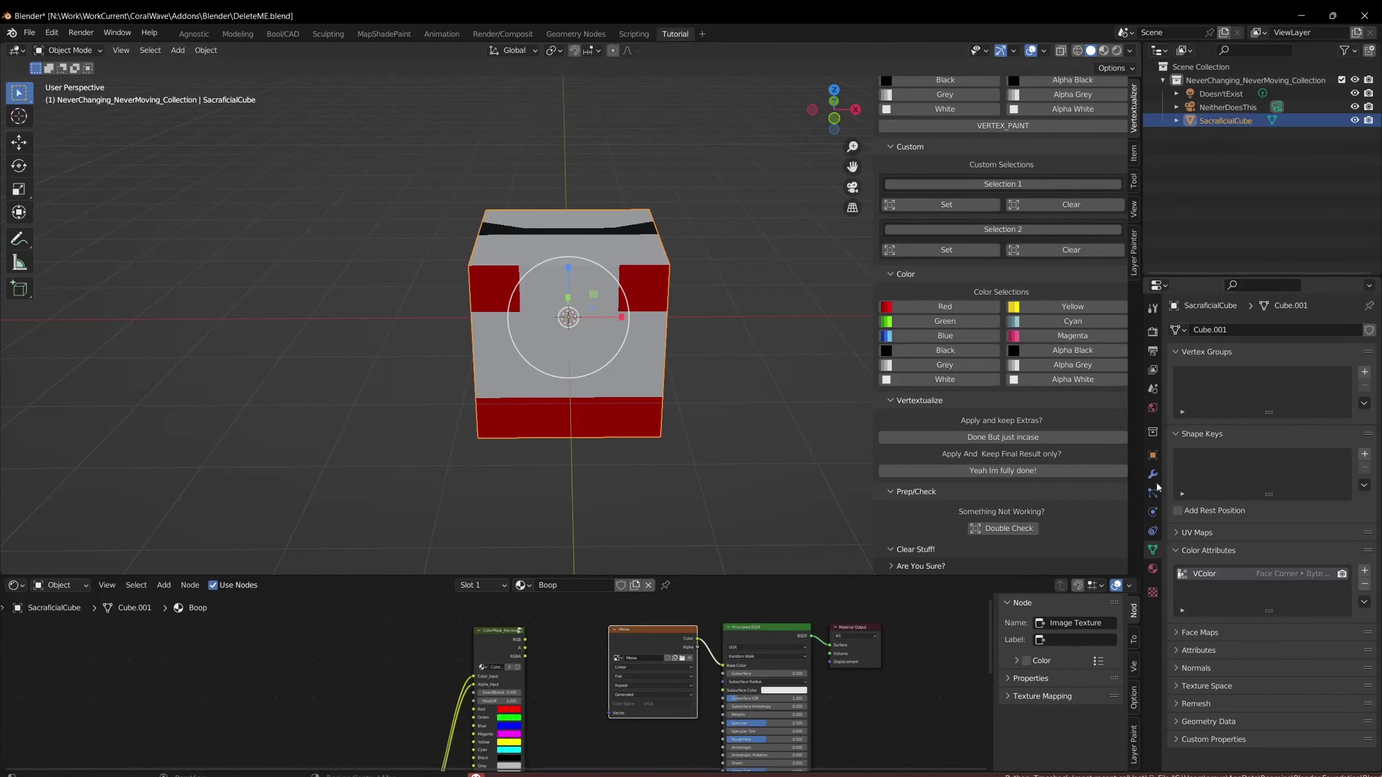
middle_click_drag(635, 281, 680, 312)
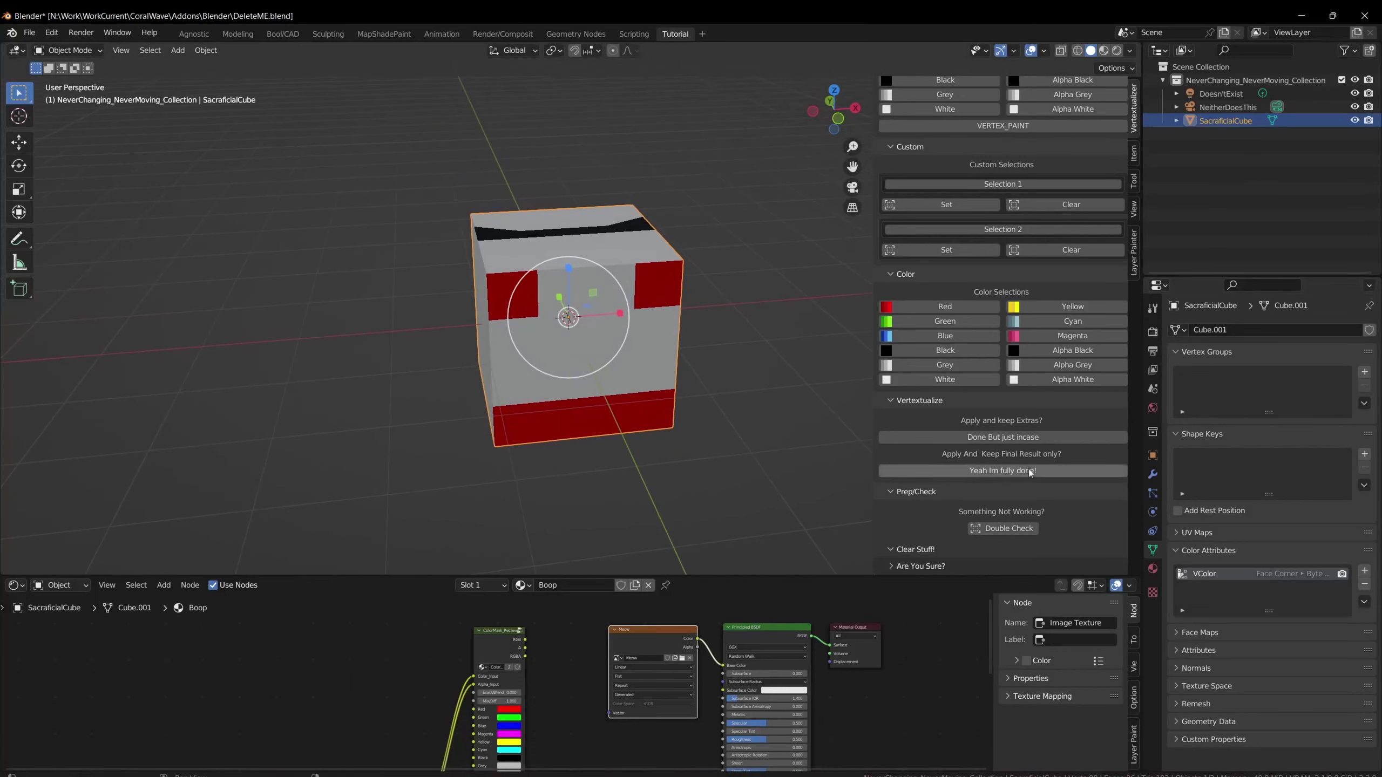
left_click(920, 566)
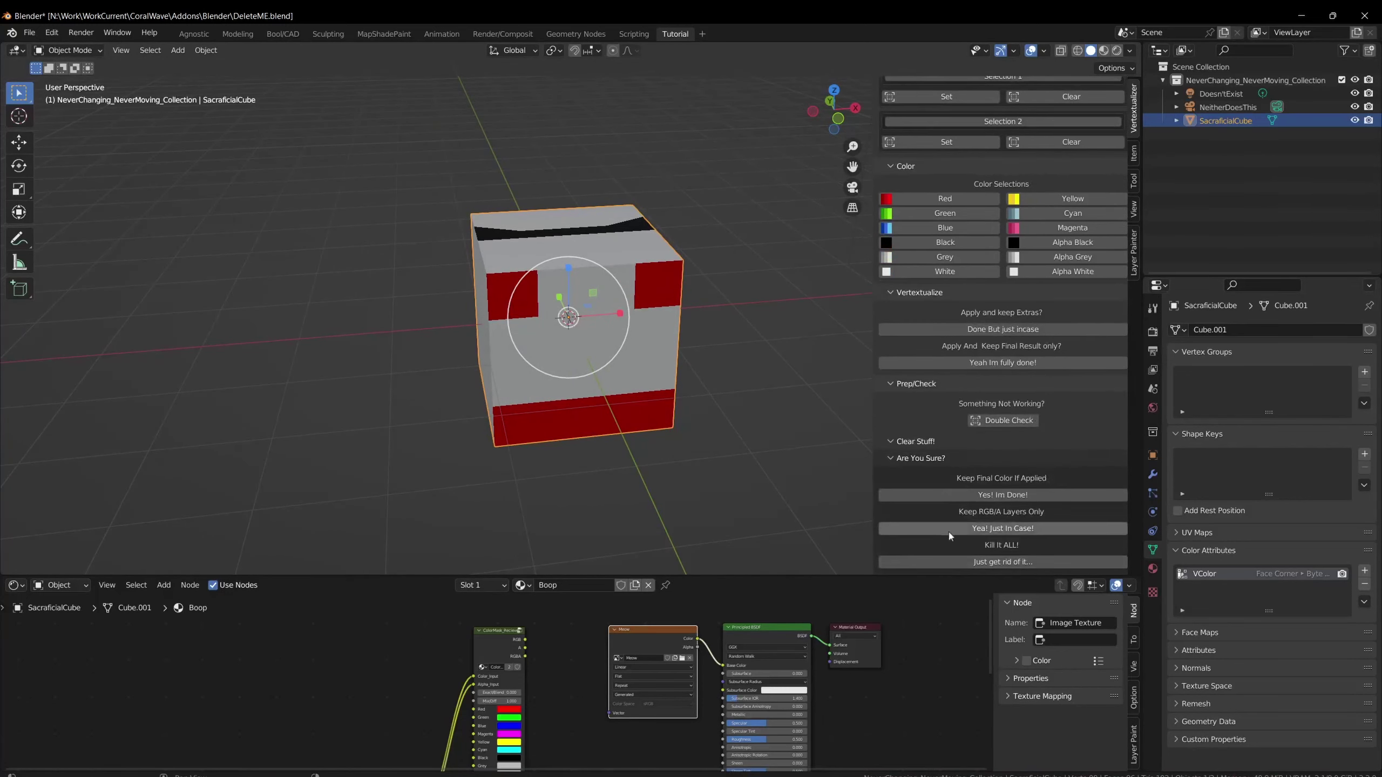
Show the Layer Painter options and enlarge the shader node editor to about half of the viewport height.
left_click(1135, 245)
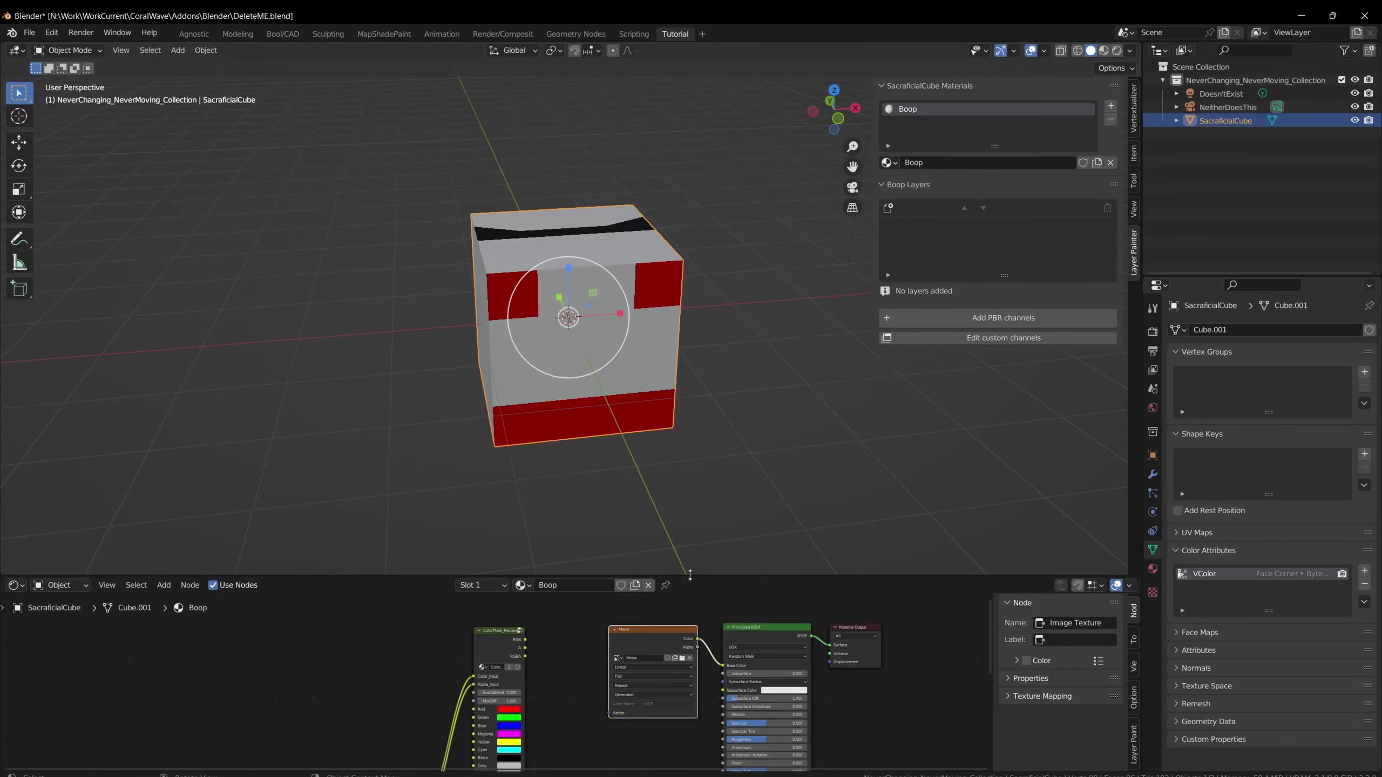
left_click_drag(690, 575, 705, 397)
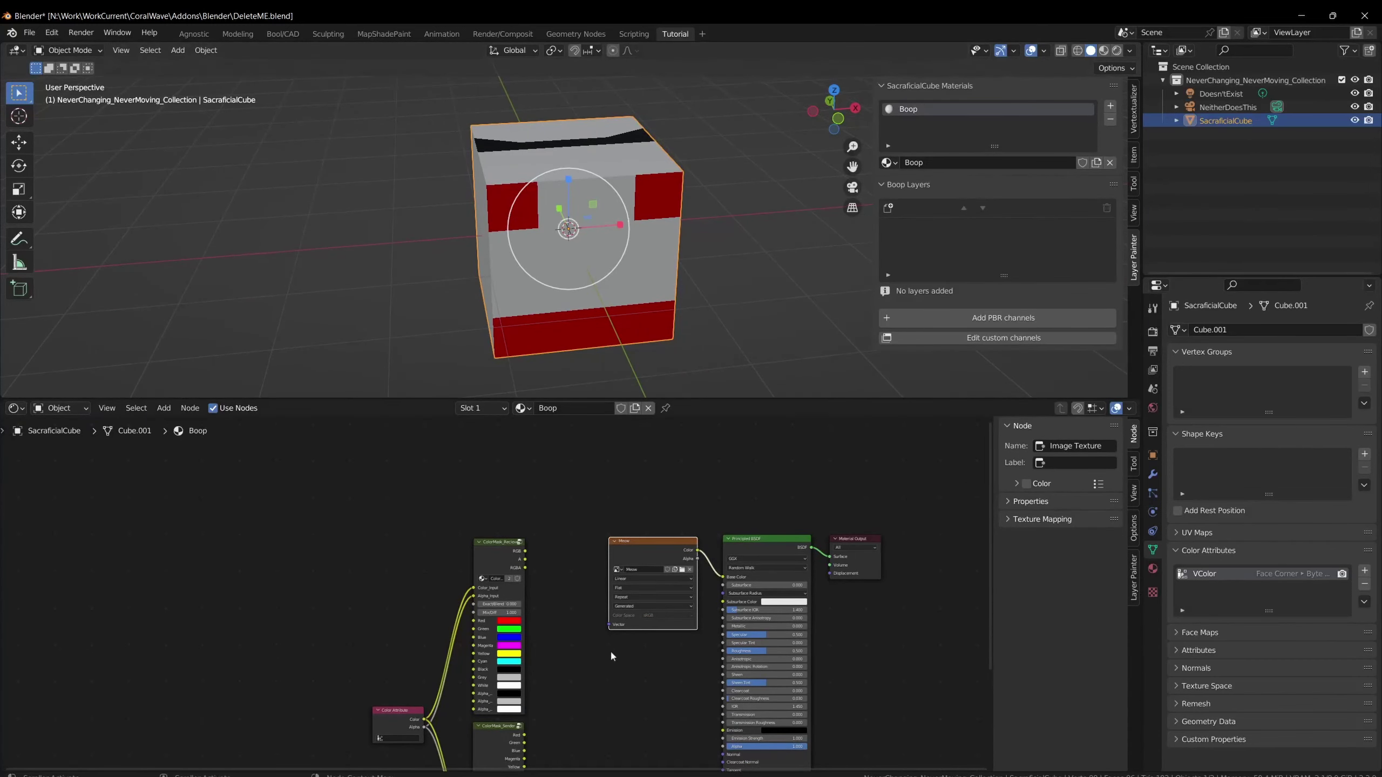
middle_click_drag(610, 652, 767, 576)
scroll(761, 562, "up", 4)
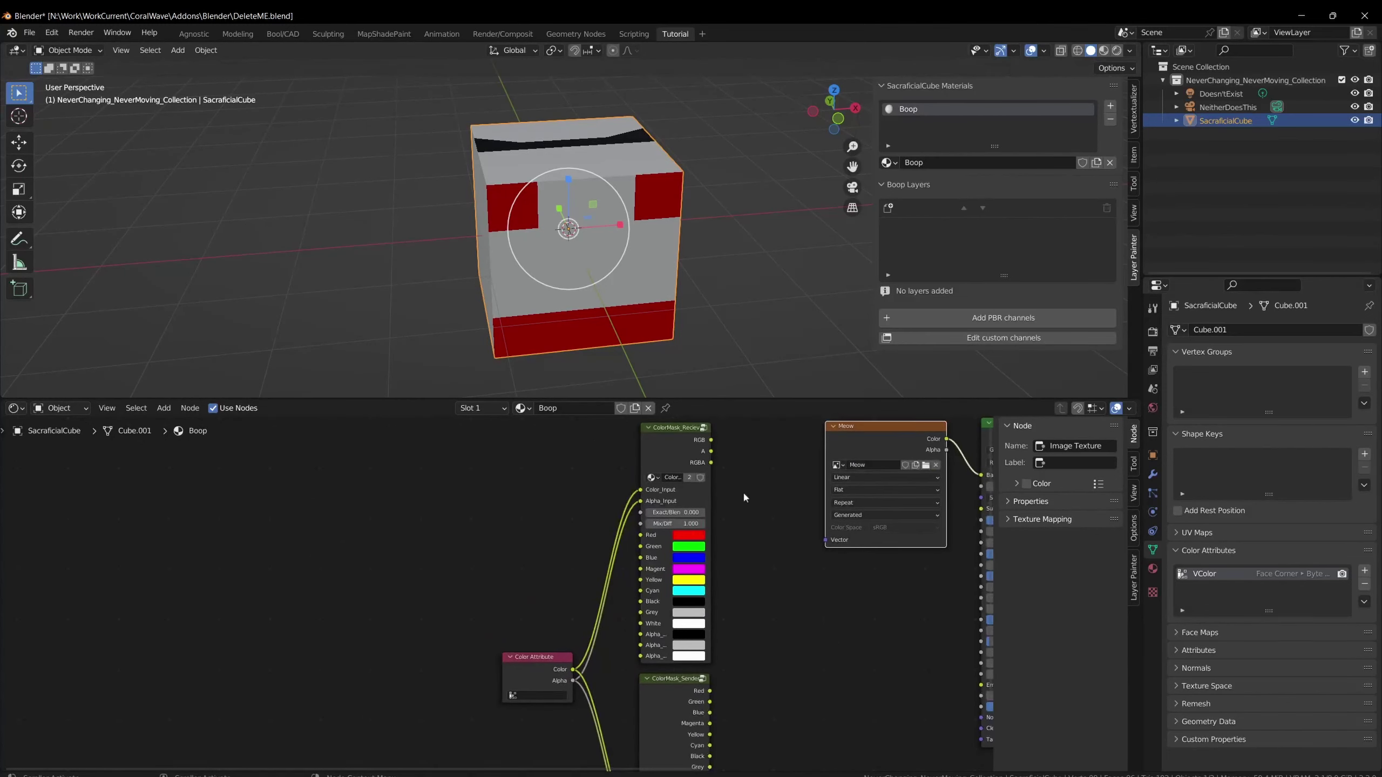
scroll(750, 562, "down", 2)
scroll(752, 572, "up", 2)
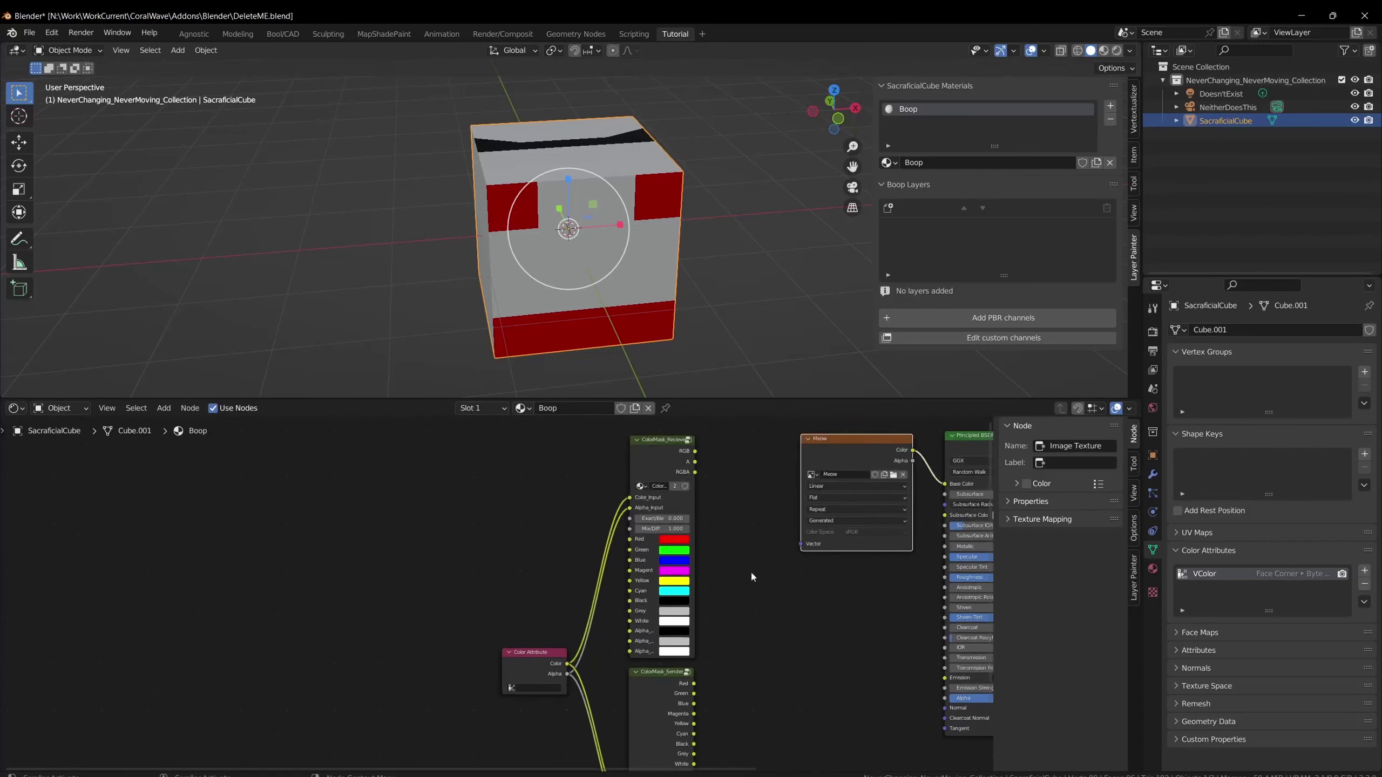
Examine the ColorMask_Sender group's outputs and the color inputs of the other ColorMask group in the Boop material.
middle_click_drag(727, 672, 701, 585)
left_click(649, 629)
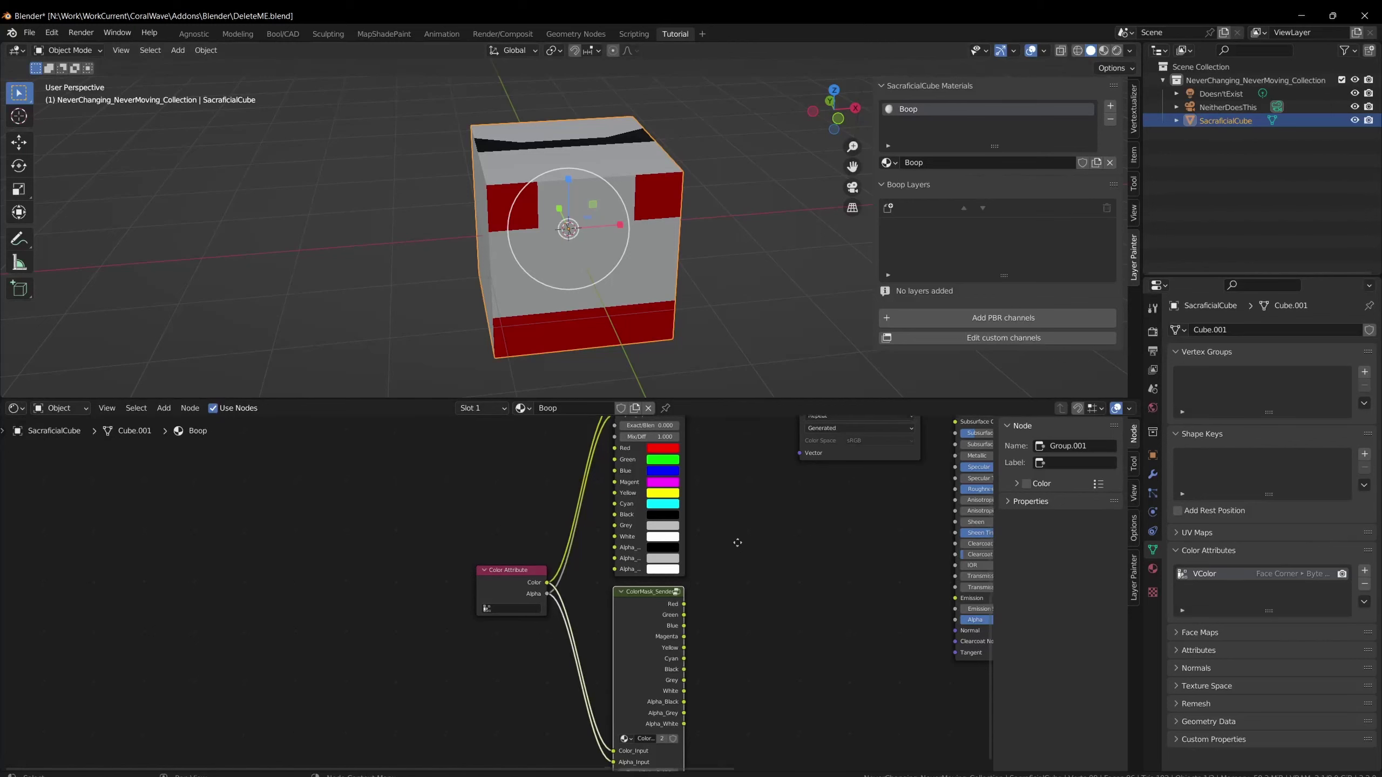
middle_click_drag(740, 542, 720, 587)
middle_click_drag(706, 401, 697, 457)
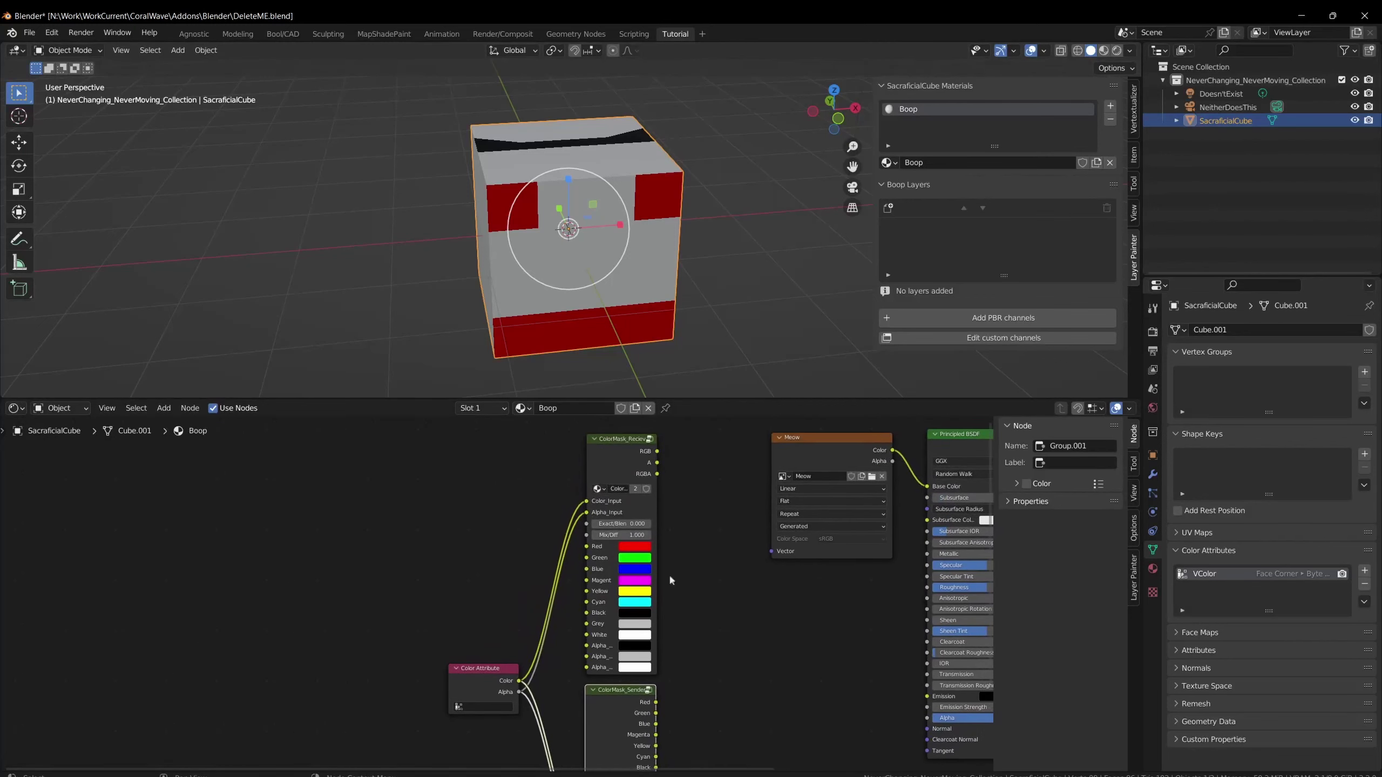
middle_click_drag(700, 671, 710, 614)
scroll(623, 609, "down", 1)
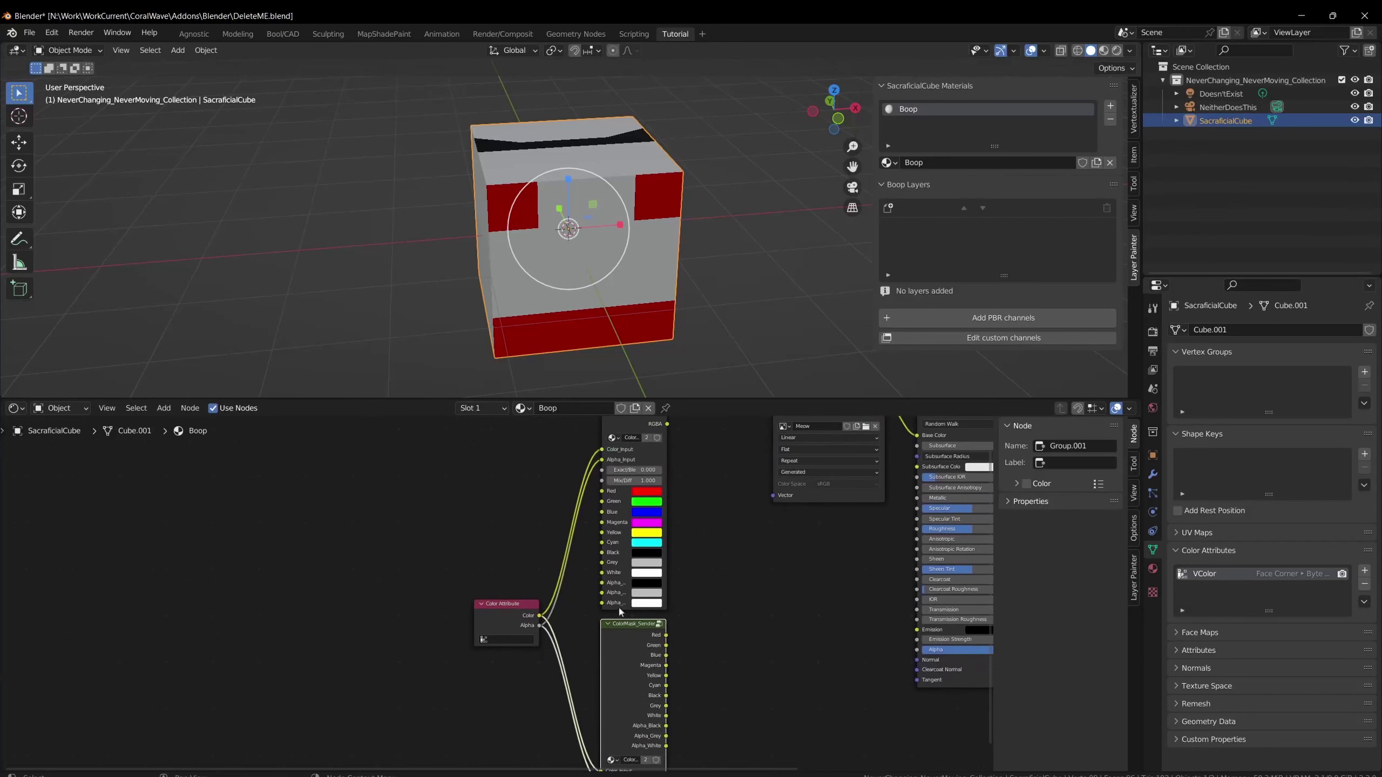
Set the Color Attribute node to the VColor layer and move it slightly away from the ColorMask groups.
middle_click_drag(616, 562, 618, 571)
left_click(519, 657)
left_click(509, 658)
left_click(520, 674)
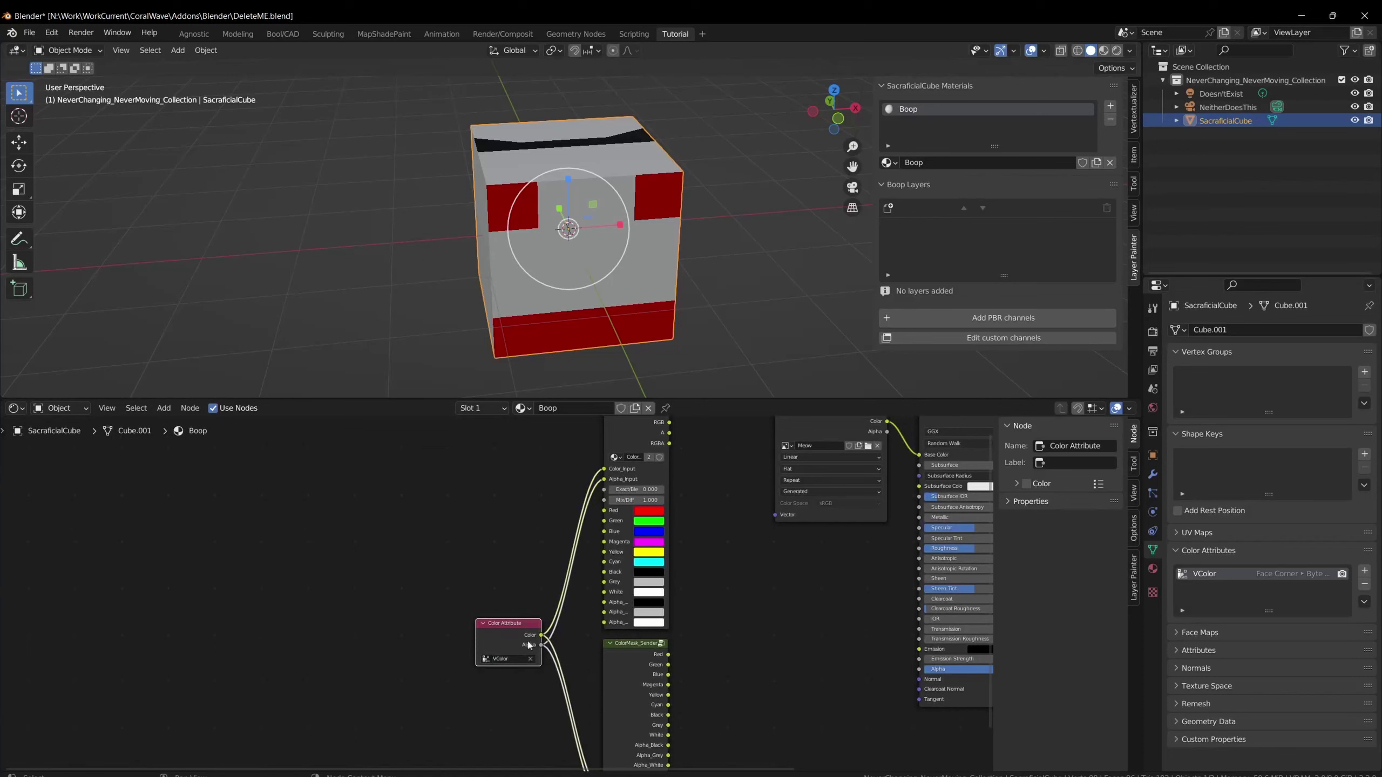
left_click_drag(516, 640, 495, 633)
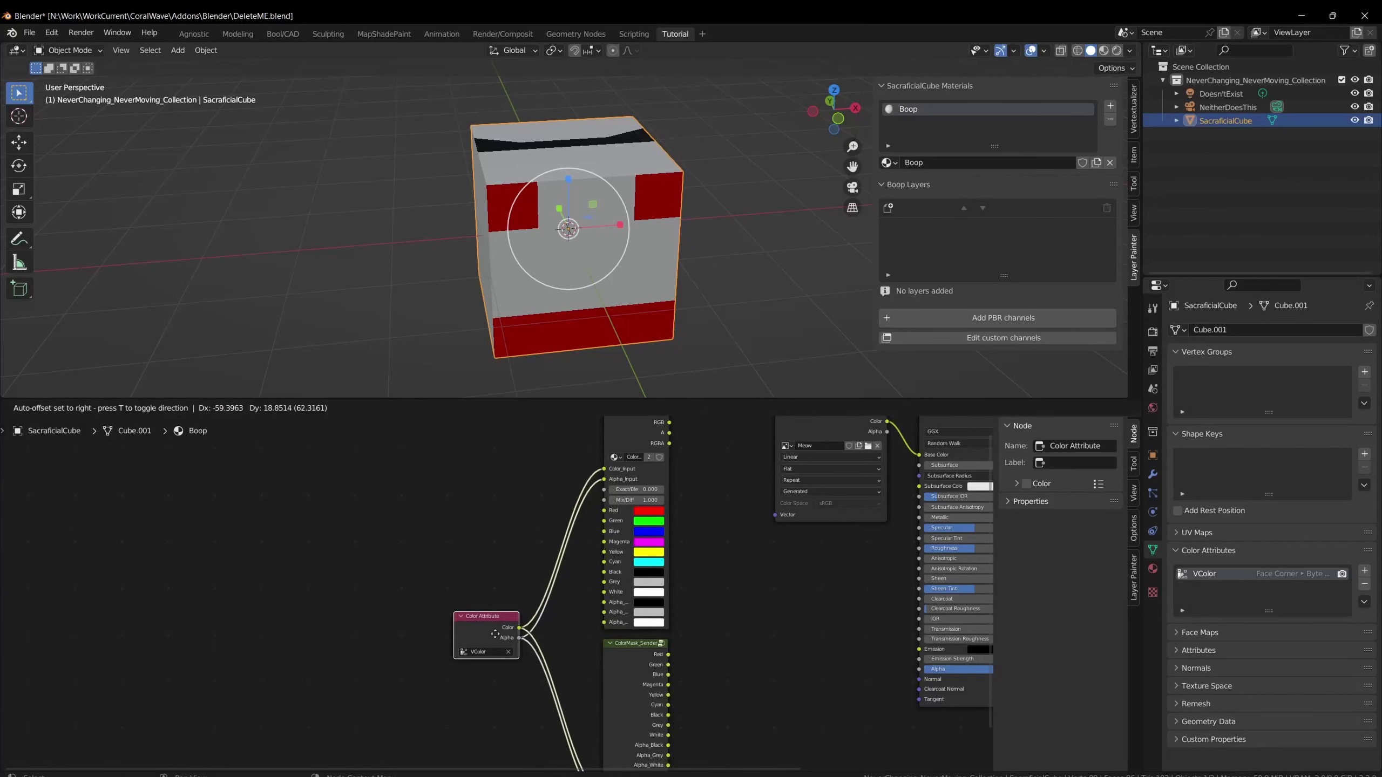
scroll(495, 632, "up", 1)
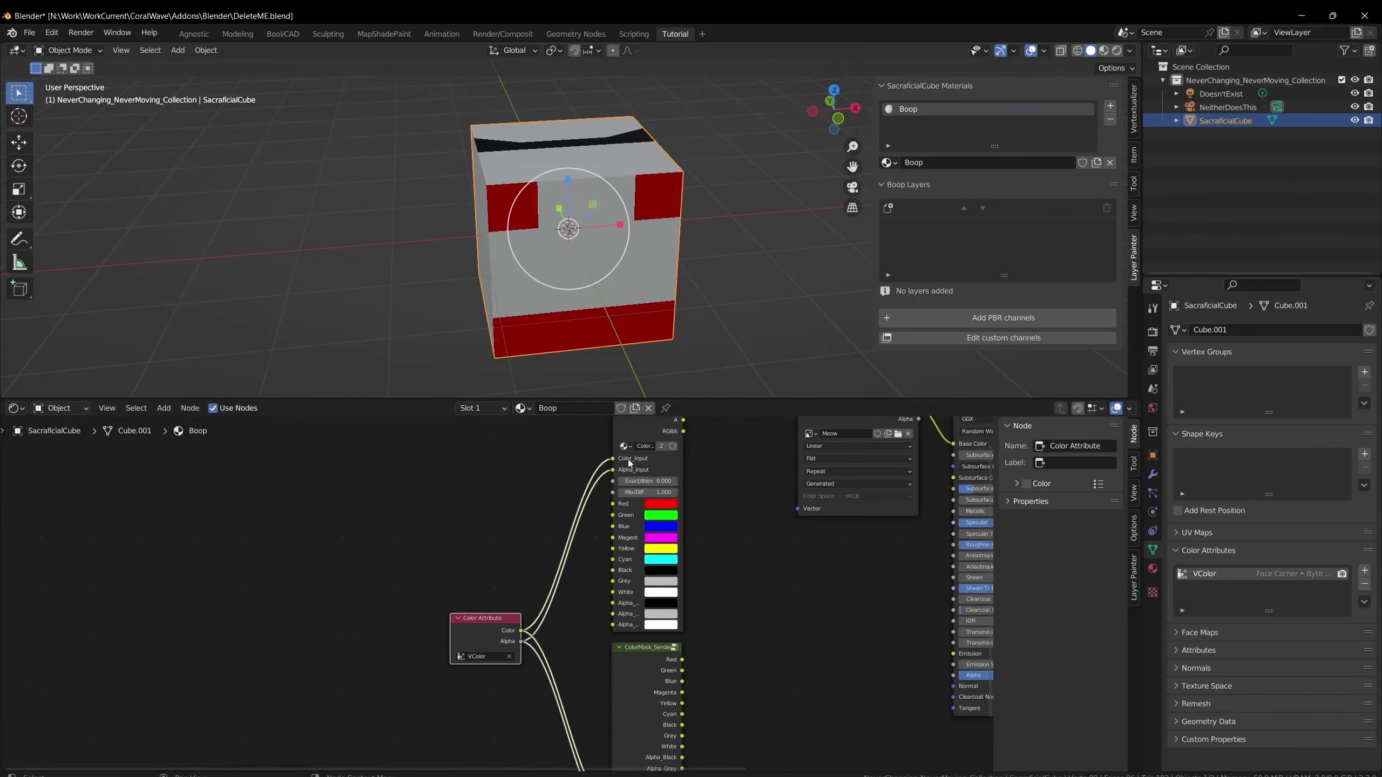
Examine how the VColor attribute feeds both ColorMask groups and which RGB, alpha and per-color outputs they offer.
middle_click_drag(630, 463, 612, 511)
mouse_move(666, 456)
left_mouse_down()
mouse_move(679, 484)
mouse_move(710, 452)
mouse_move(671, 463)
mouse_move(681, 468)
left_mouse_up()
key("Escape")
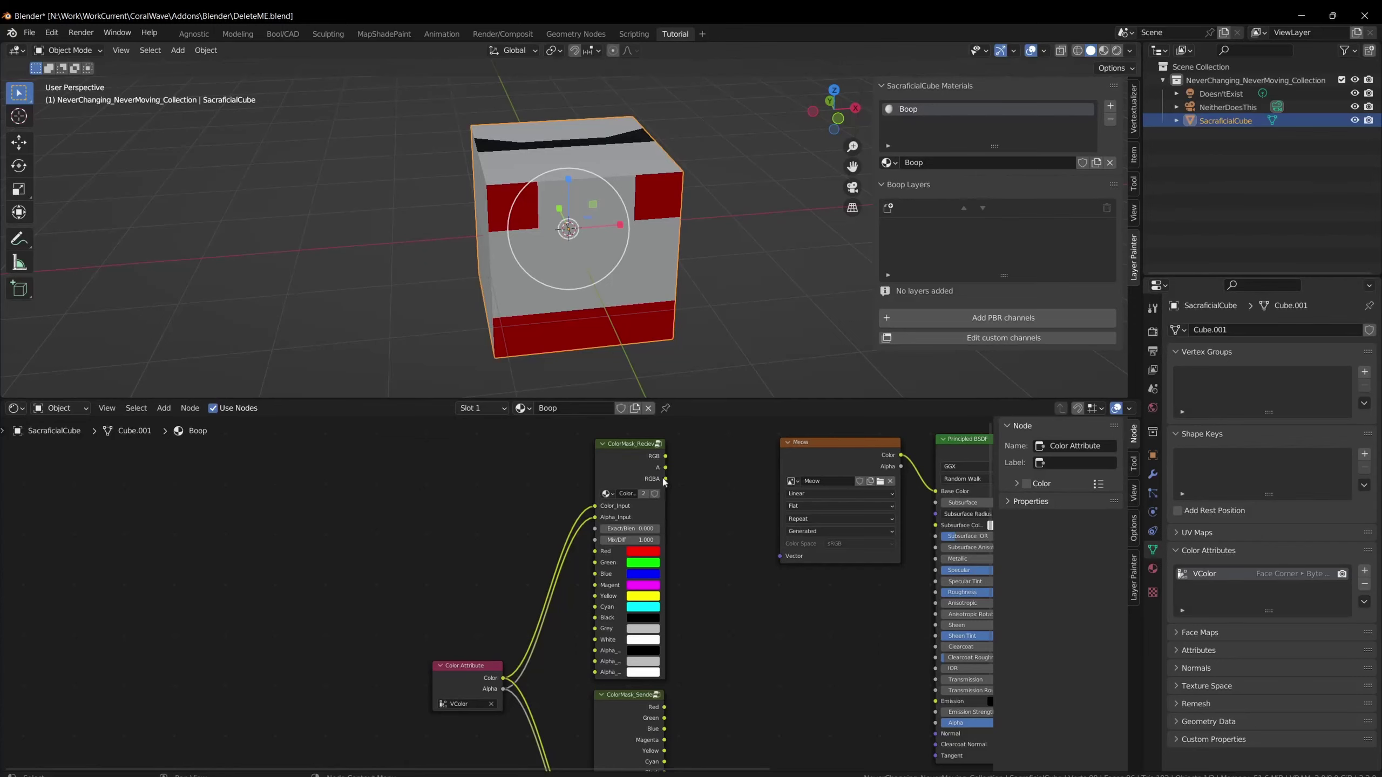
scroll(709, 632, "down", 5, "shift")
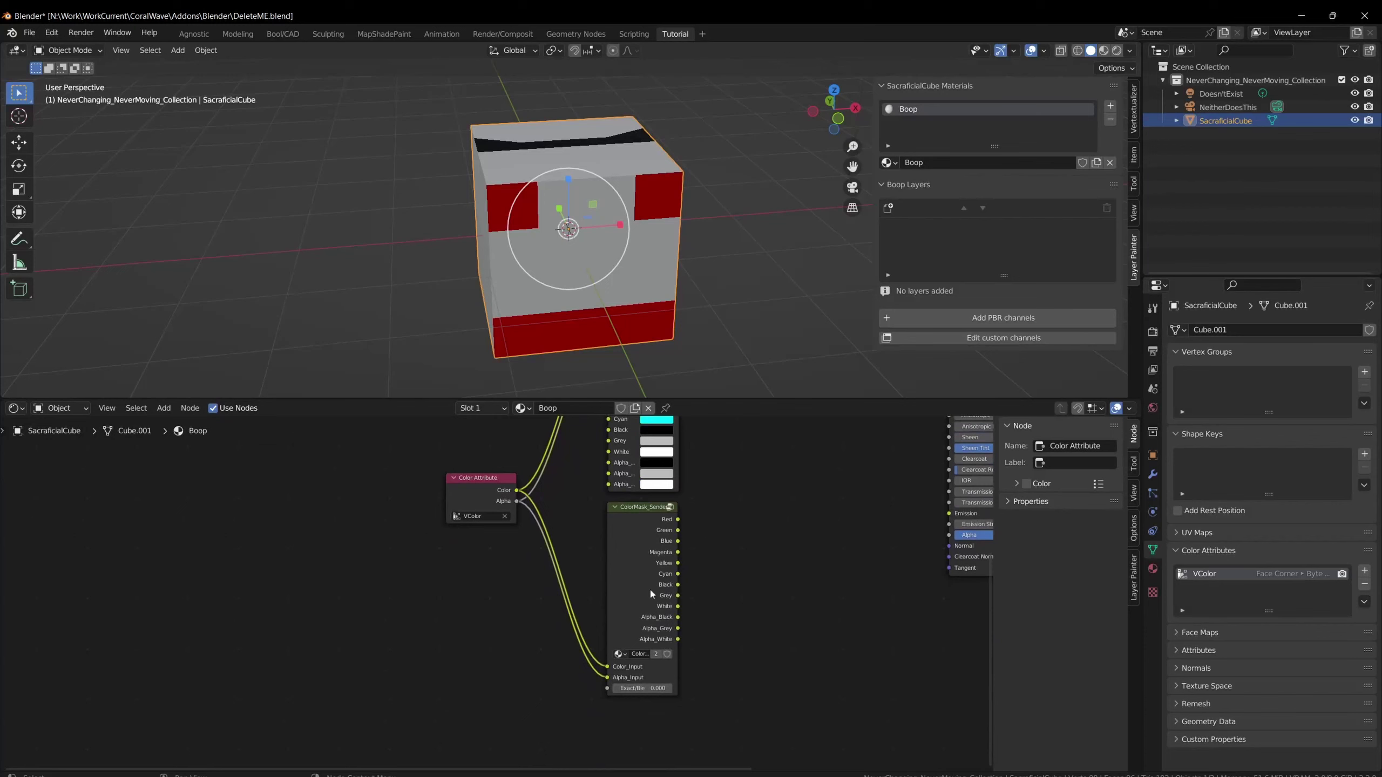
scroll(652, 594, "up", 1, "shift")
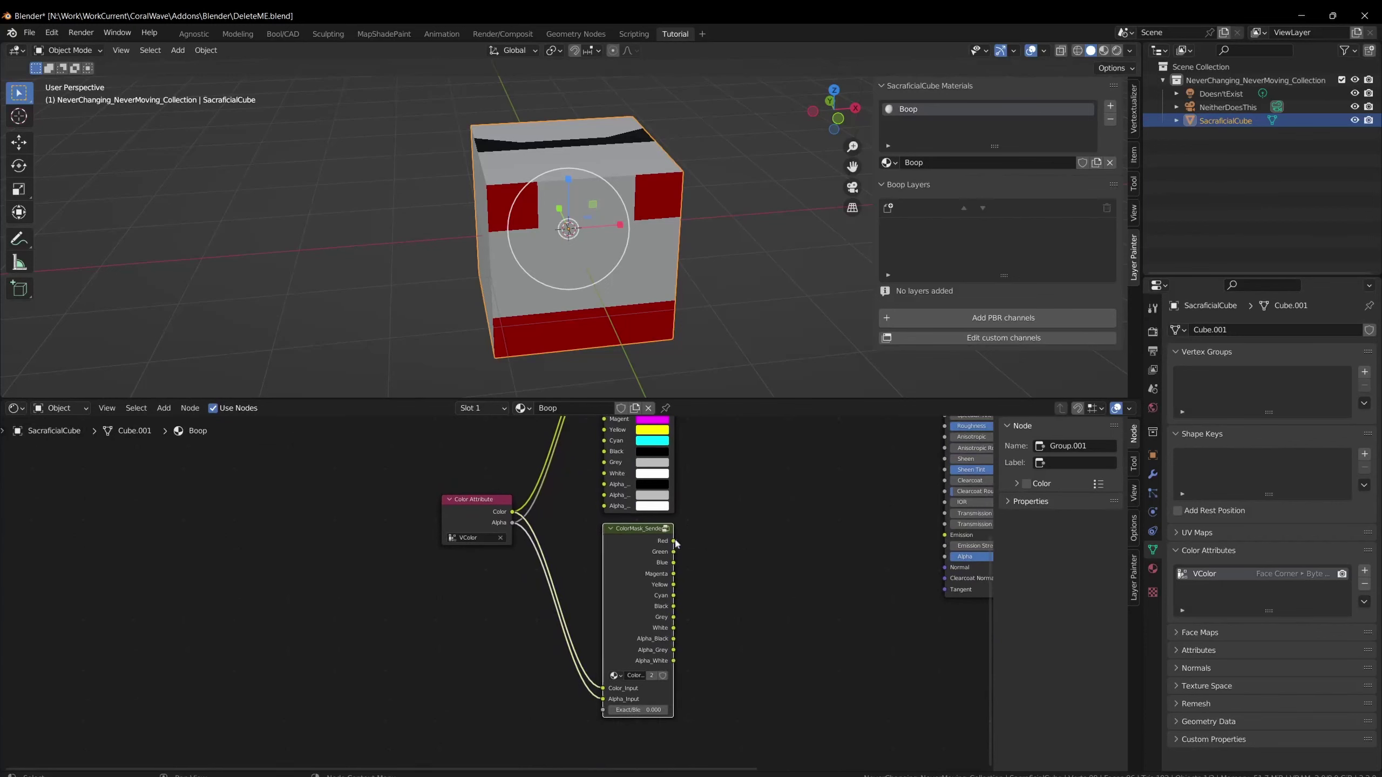
scroll(650, 588, "up", 4, "shift")
scroll(650, 585, "up", 2, "shift")
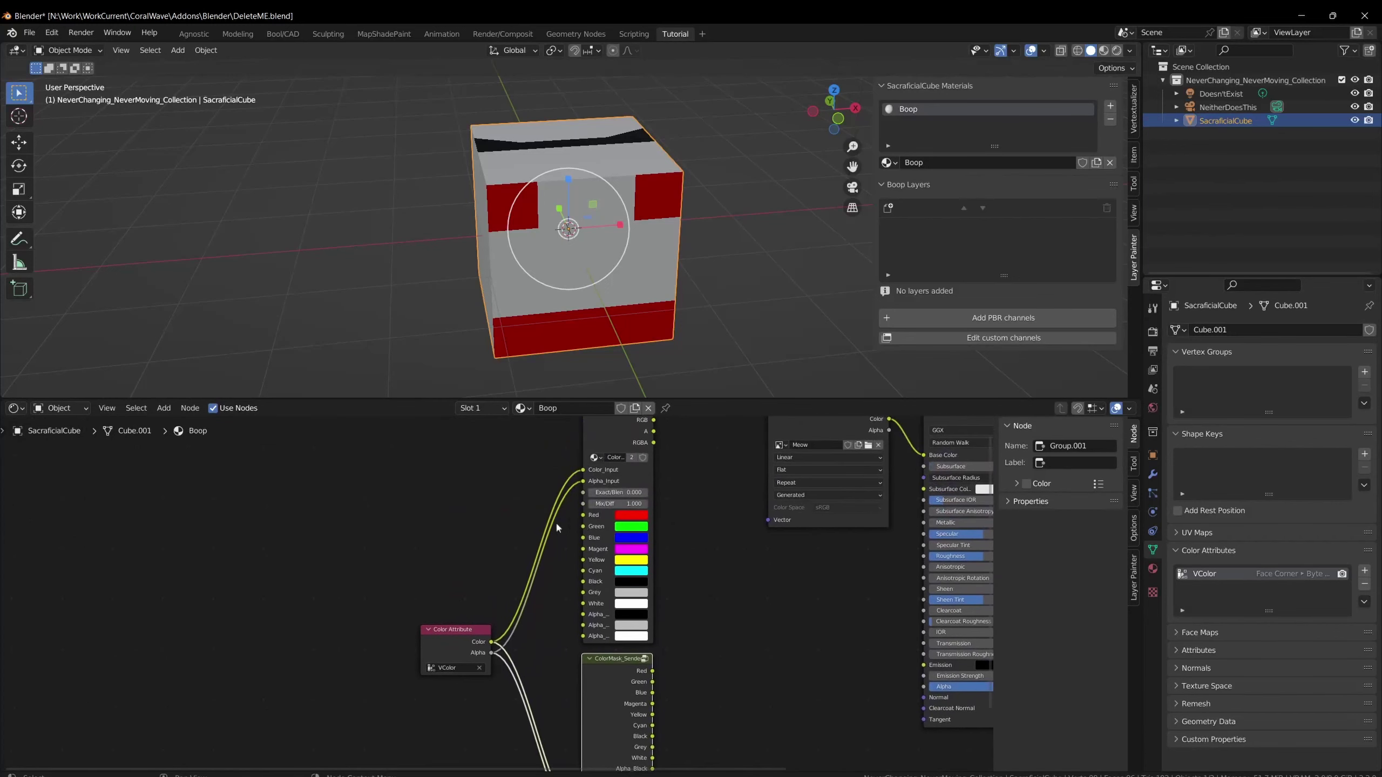
scroll(643, 521, "up", 3, "shift")
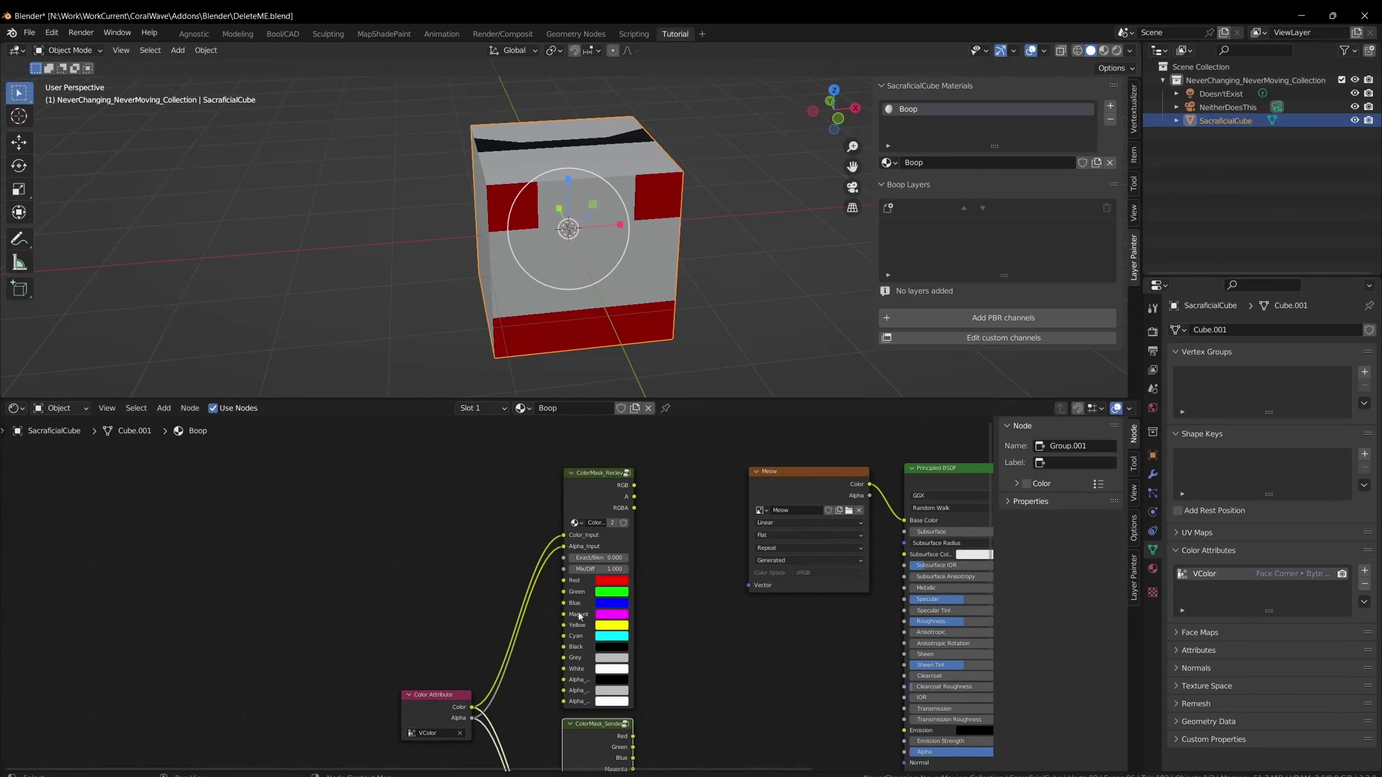
Link the upper ColorMask group's RGB output to the Principled BSDF Base Color and move the Meow image texture aside.
left_click_drag(633, 487, 905, 520)
left_click_drag(809, 492, 819, 337)
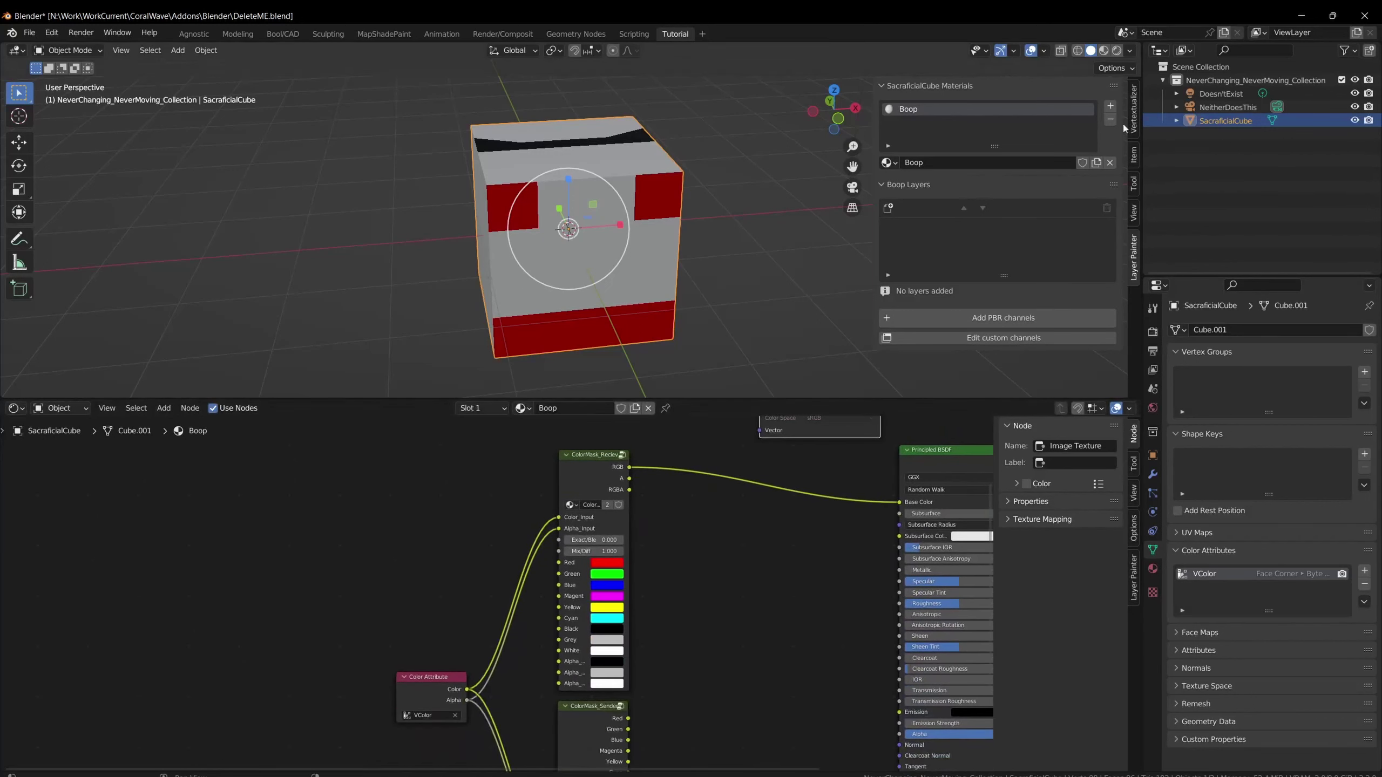
Switch the add-on's view color mode to Material and inspect the cube's shaded result.
left_click(1133, 106)
left_click(996, 115)
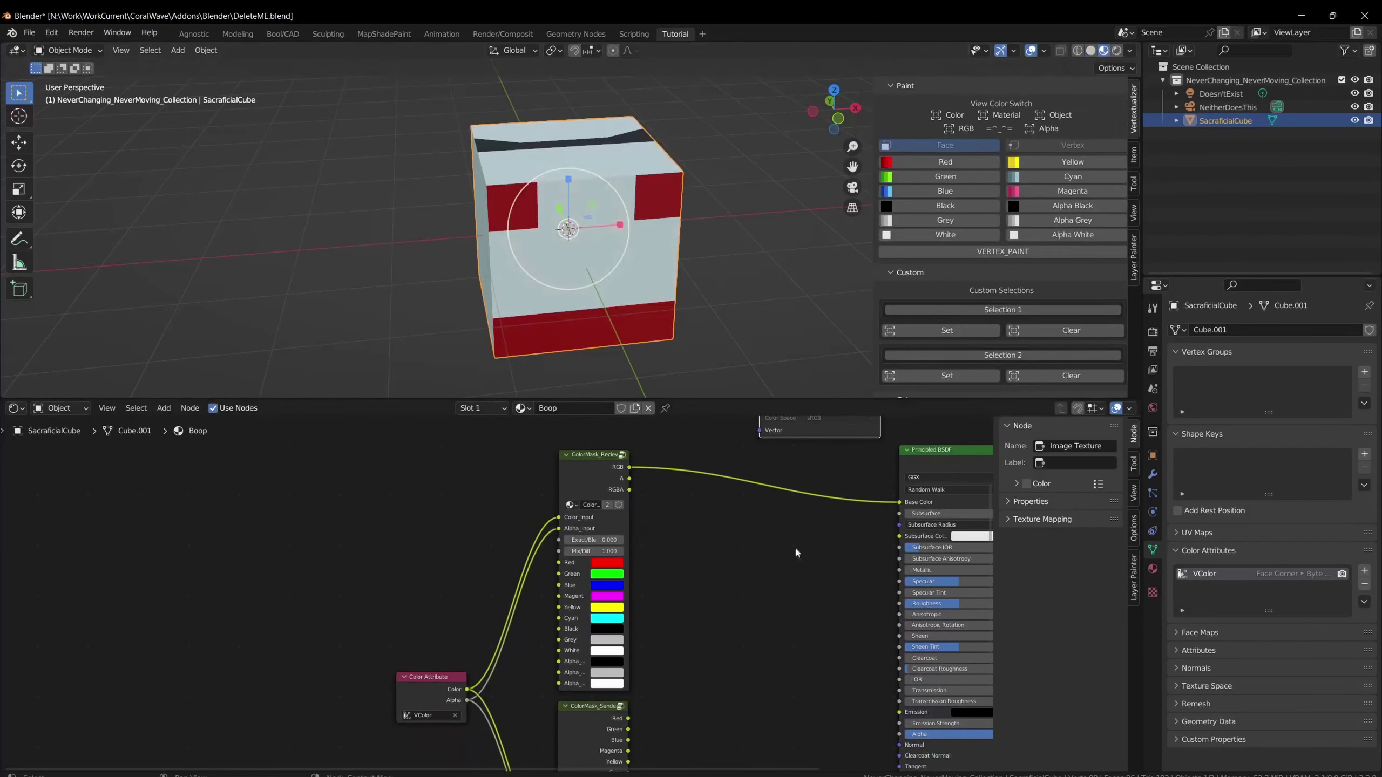
mouse_move(642, 256)
middle_mouse_down()
mouse_move(661, 253)
mouse_move(661, 265)
mouse_move(918, 221)
middle_mouse_up()
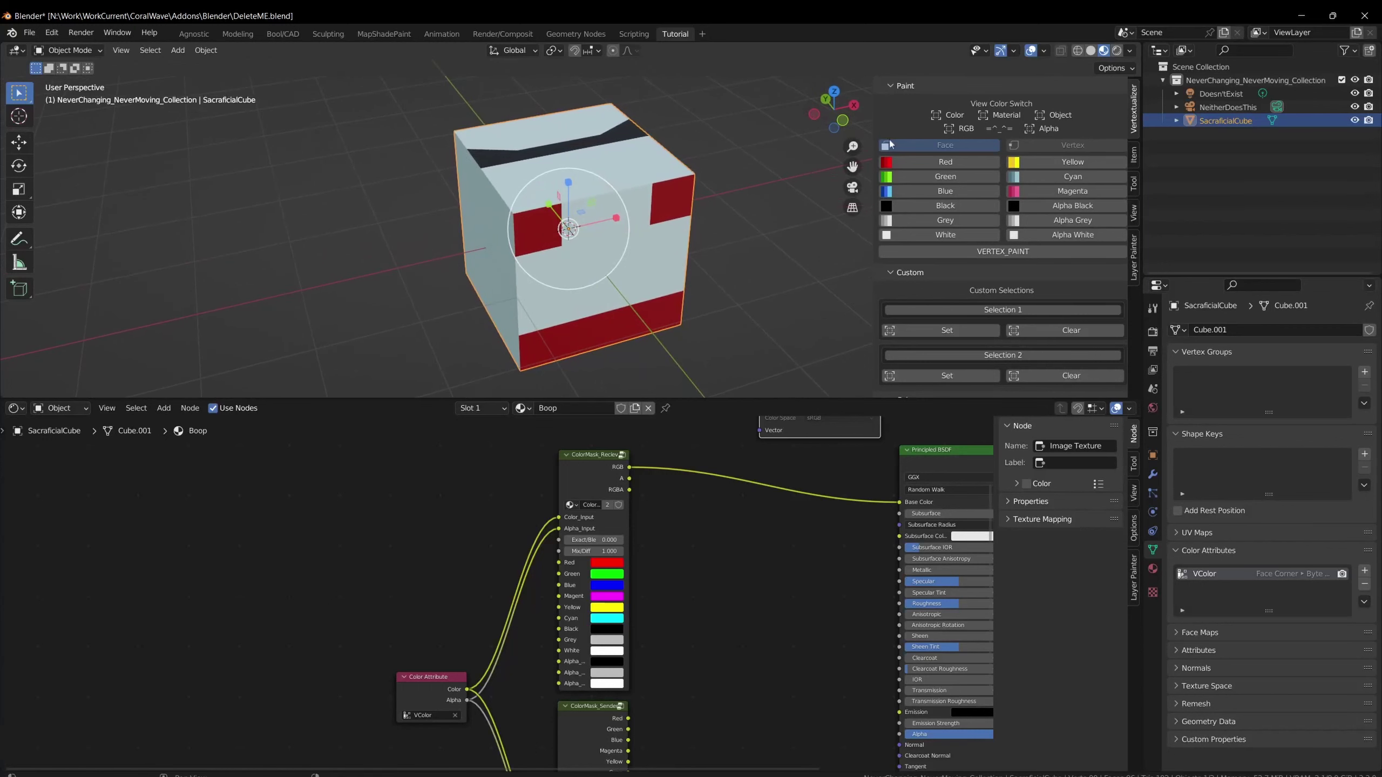
Set the upper ColorMask group's exactness to 1.000 and its mix difference to 0.000, and try adjusting the brightness of its Red color.
middle_click_drag(615, 232, 620, 236)
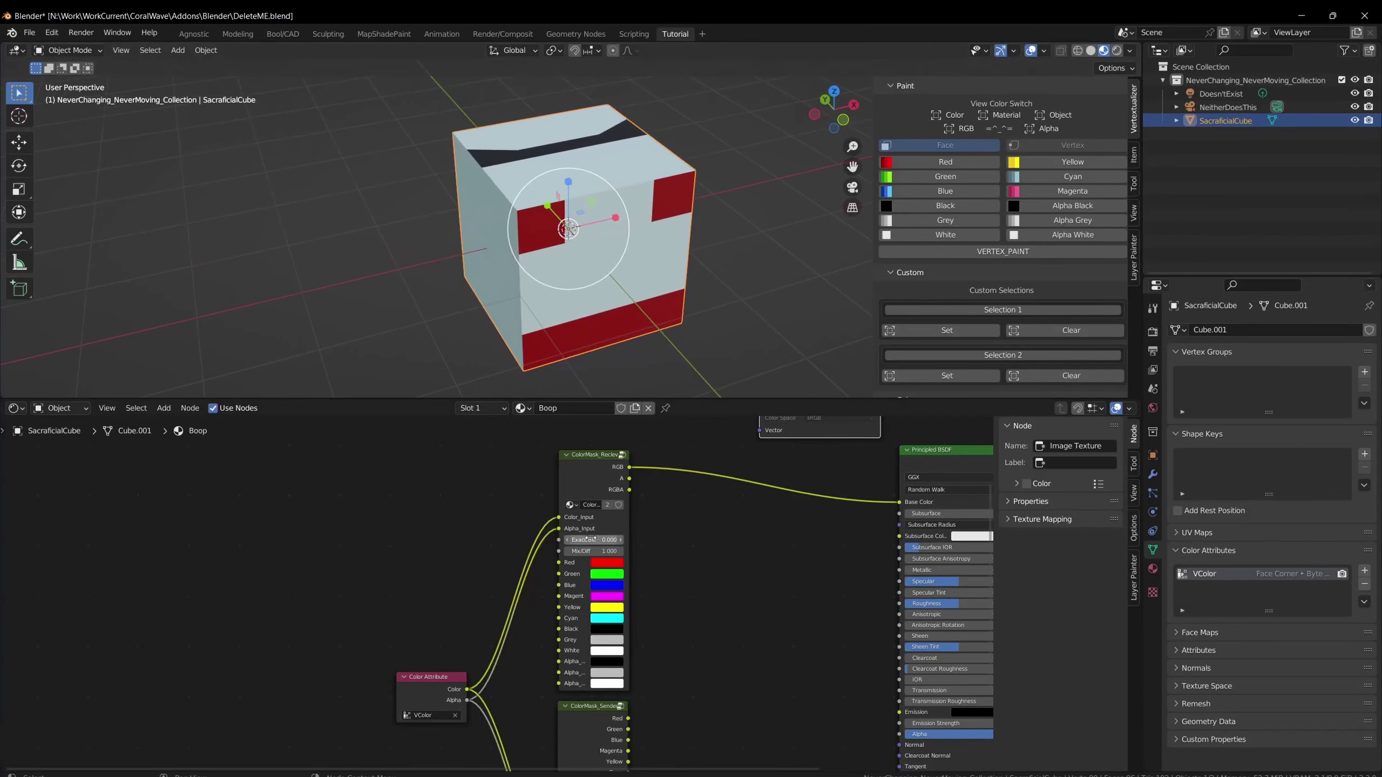
left_click_drag(583, 539, 615, 539)
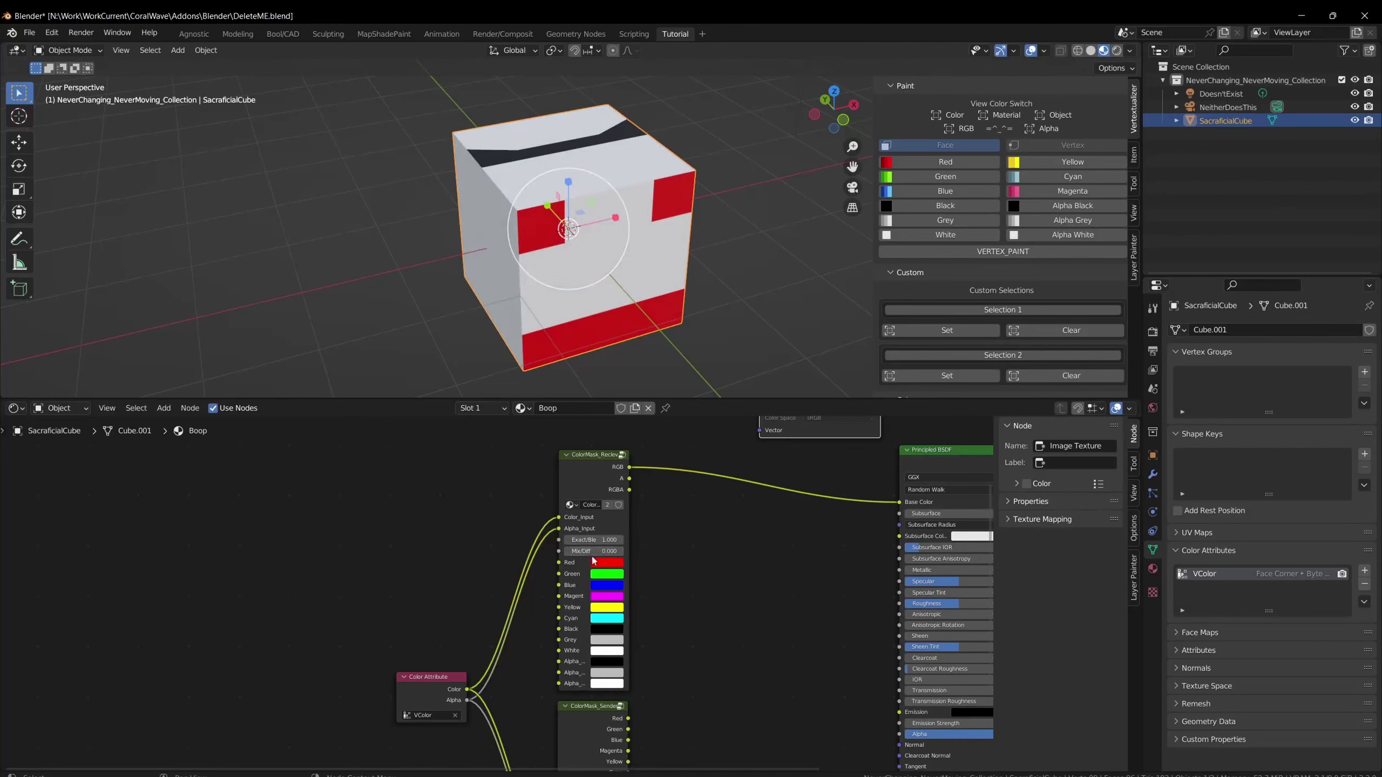
left_click(599, 569)
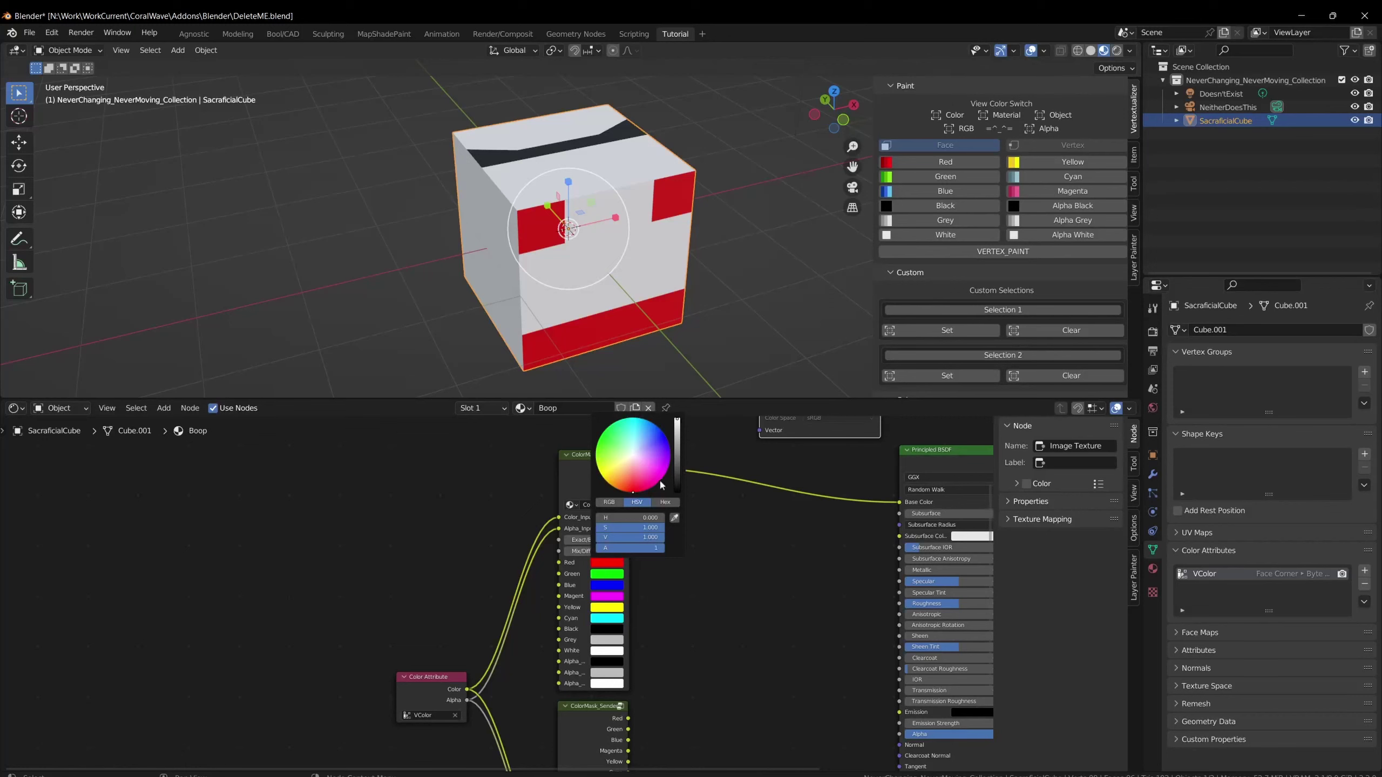
left_click_drag(680, 469, 679, 422)
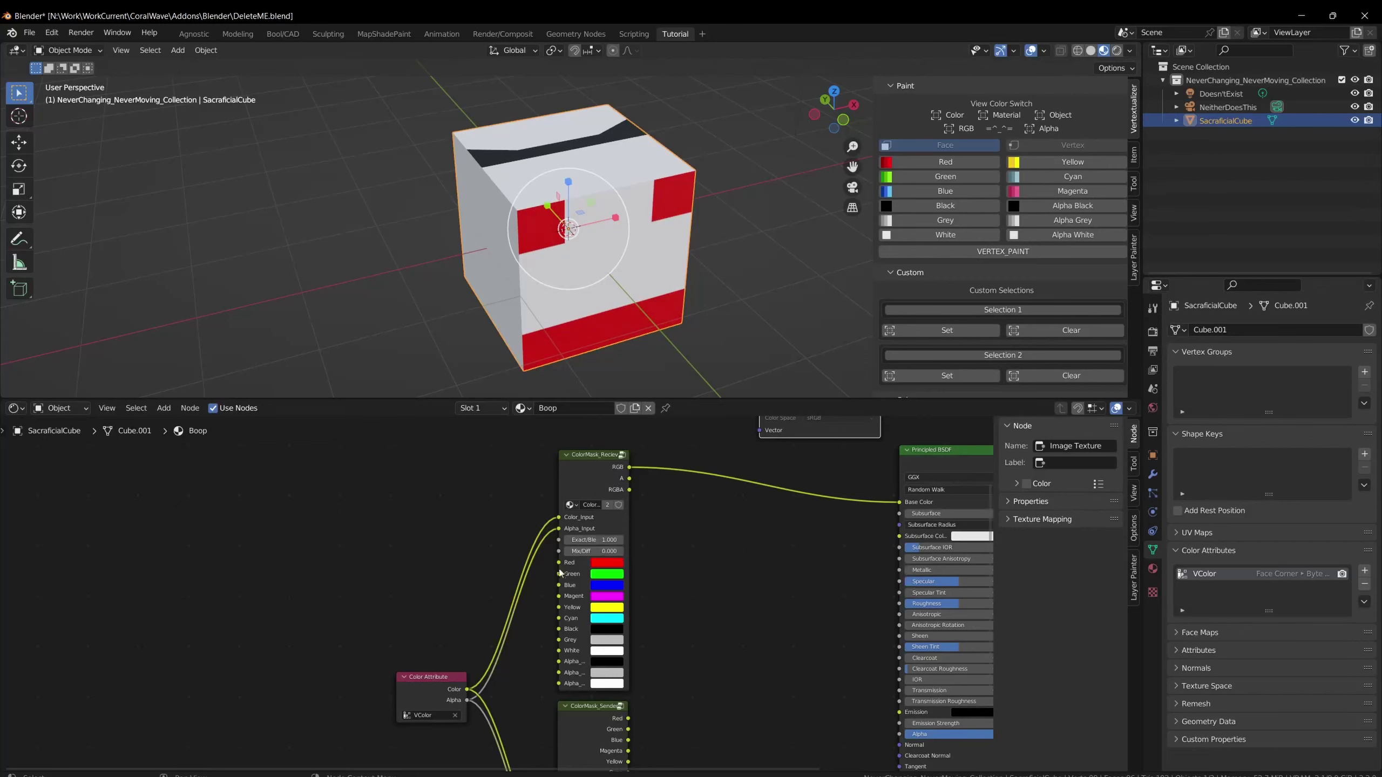
Compare the ColorMask_Reciever group, the Principled BSDF node and the lower ColorMask_Sender group with its separate color outputs.
scroll(772, 596, "down", 2)
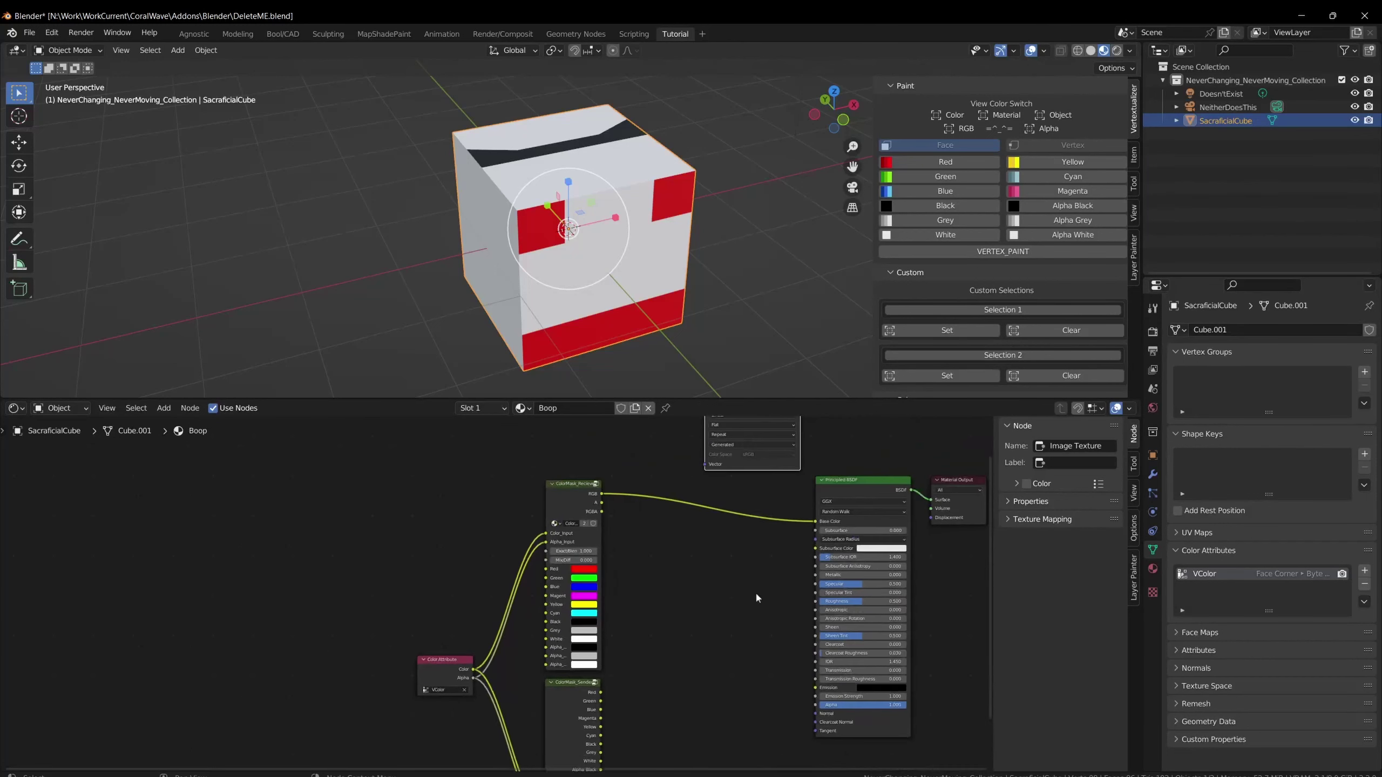
left_click(838, 487)
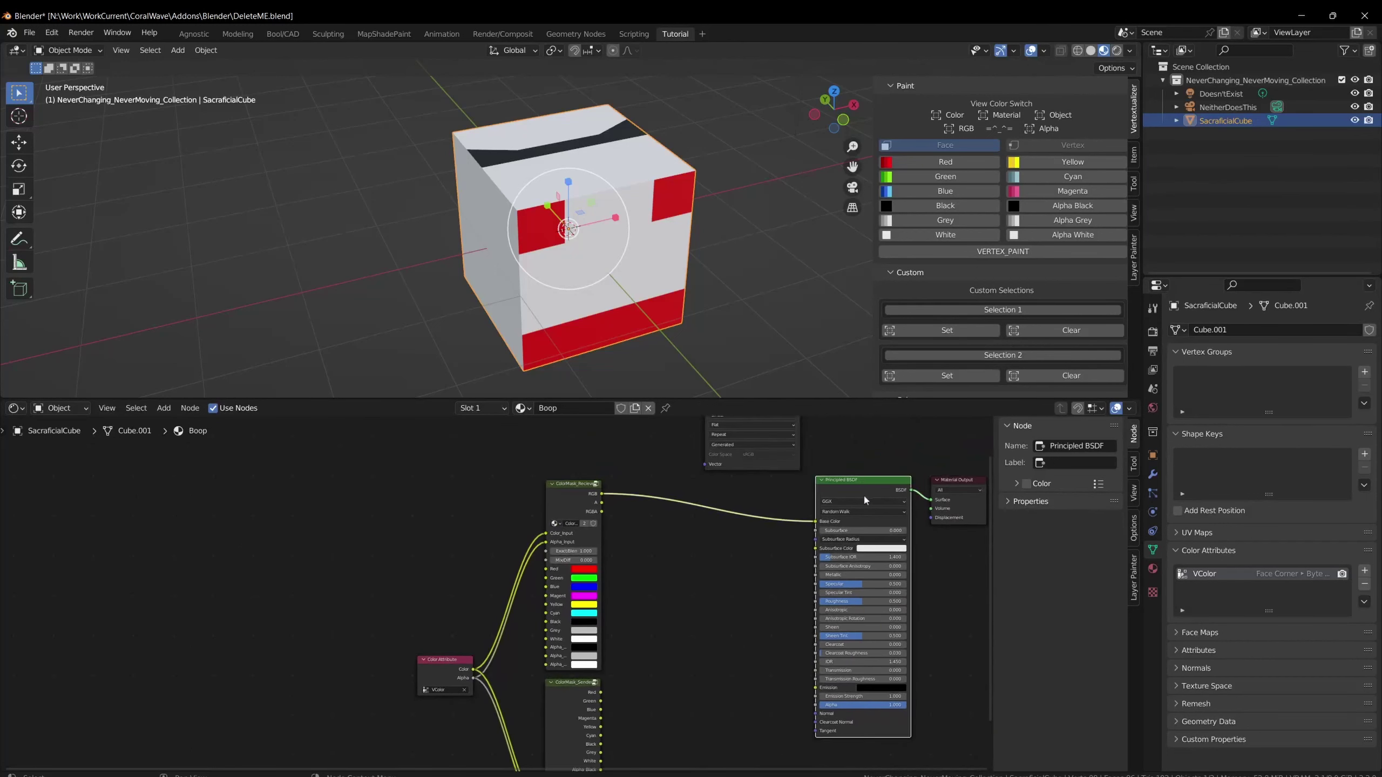
left_click(547, 484)
scroll(632, 567, "up", 2)
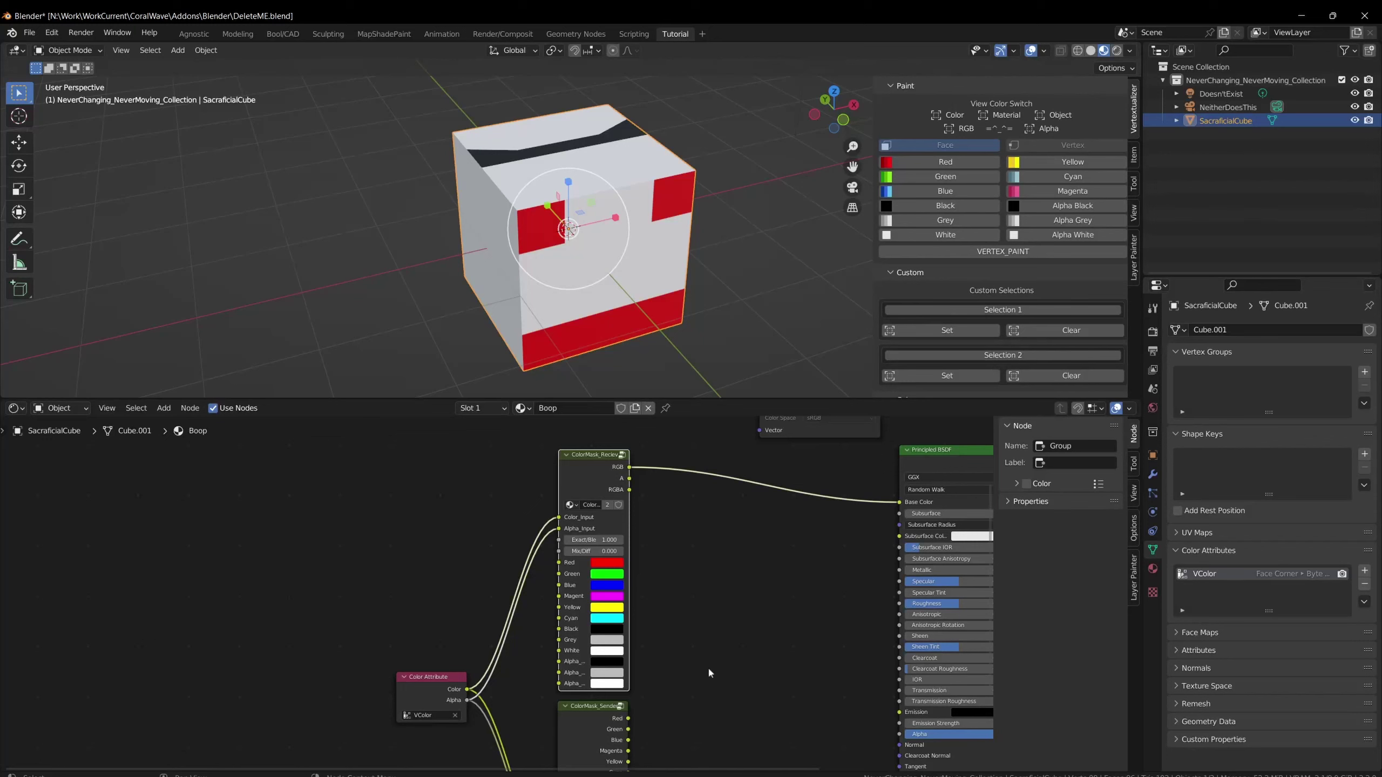
scroll(702, 673, "down", 4)
scroll(697, 681, "up", 3)
middle_click_drag(696, 684, 695, 683)
left_click(584, 556)
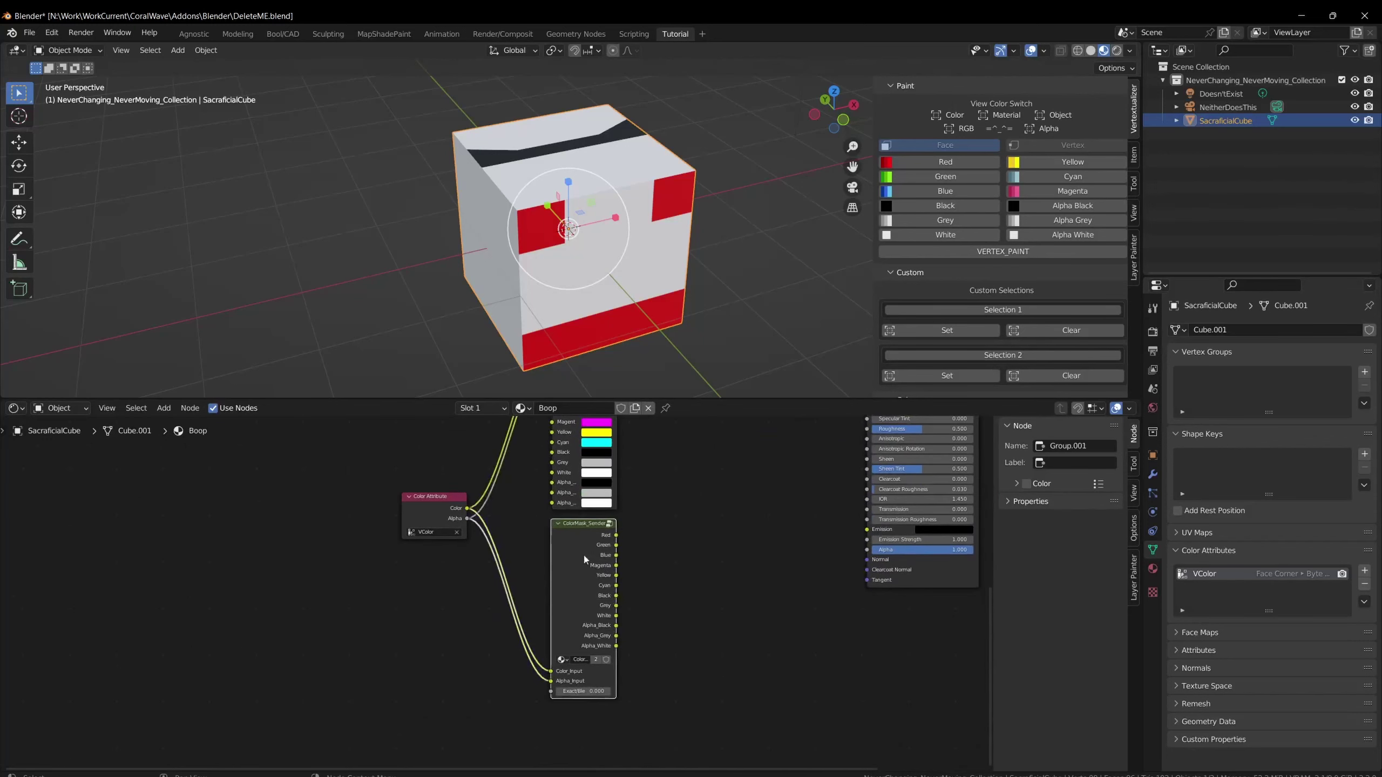
Link the ColorMask_Sender group's Red output to the Principled BSDF Alpha input.
middle_click_drag(719, 571, 673, 655)
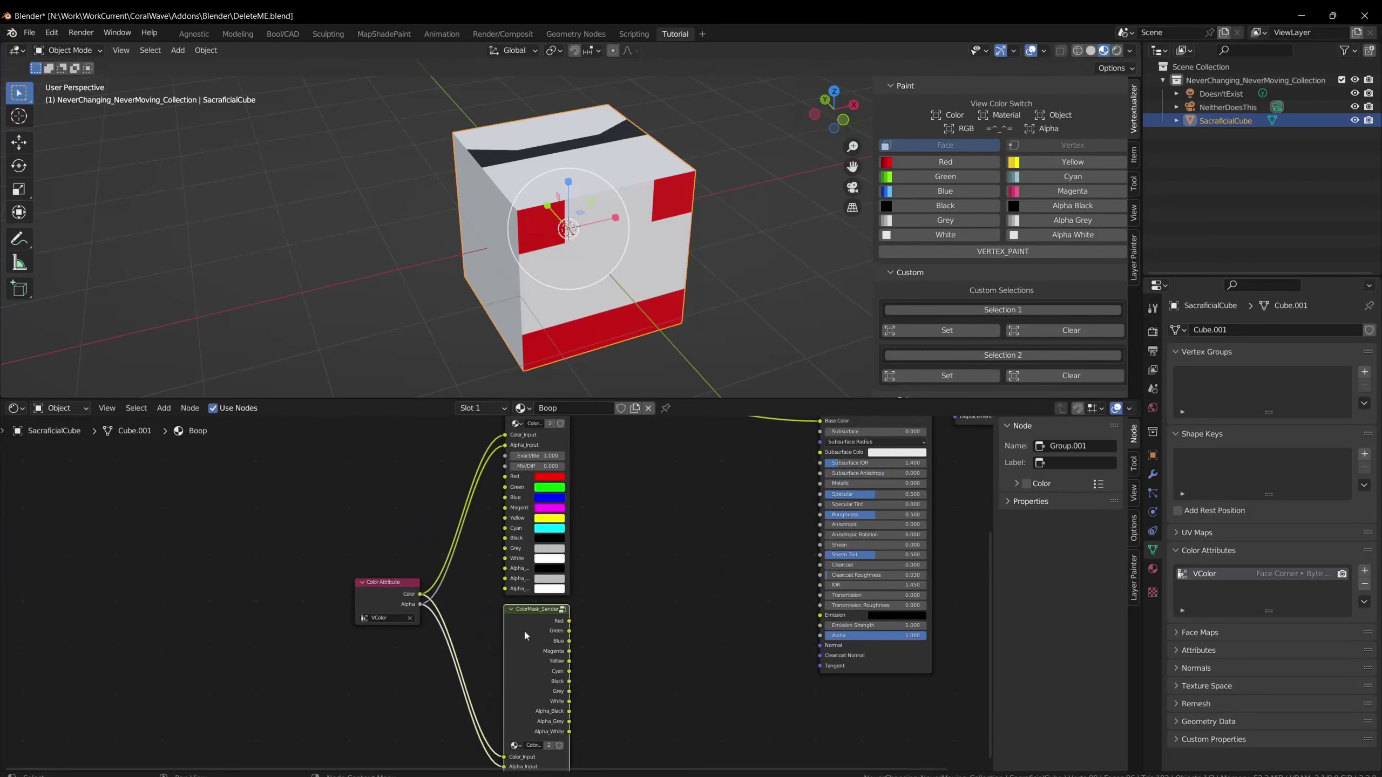
left_click_drag(524, 629, 821, 645)
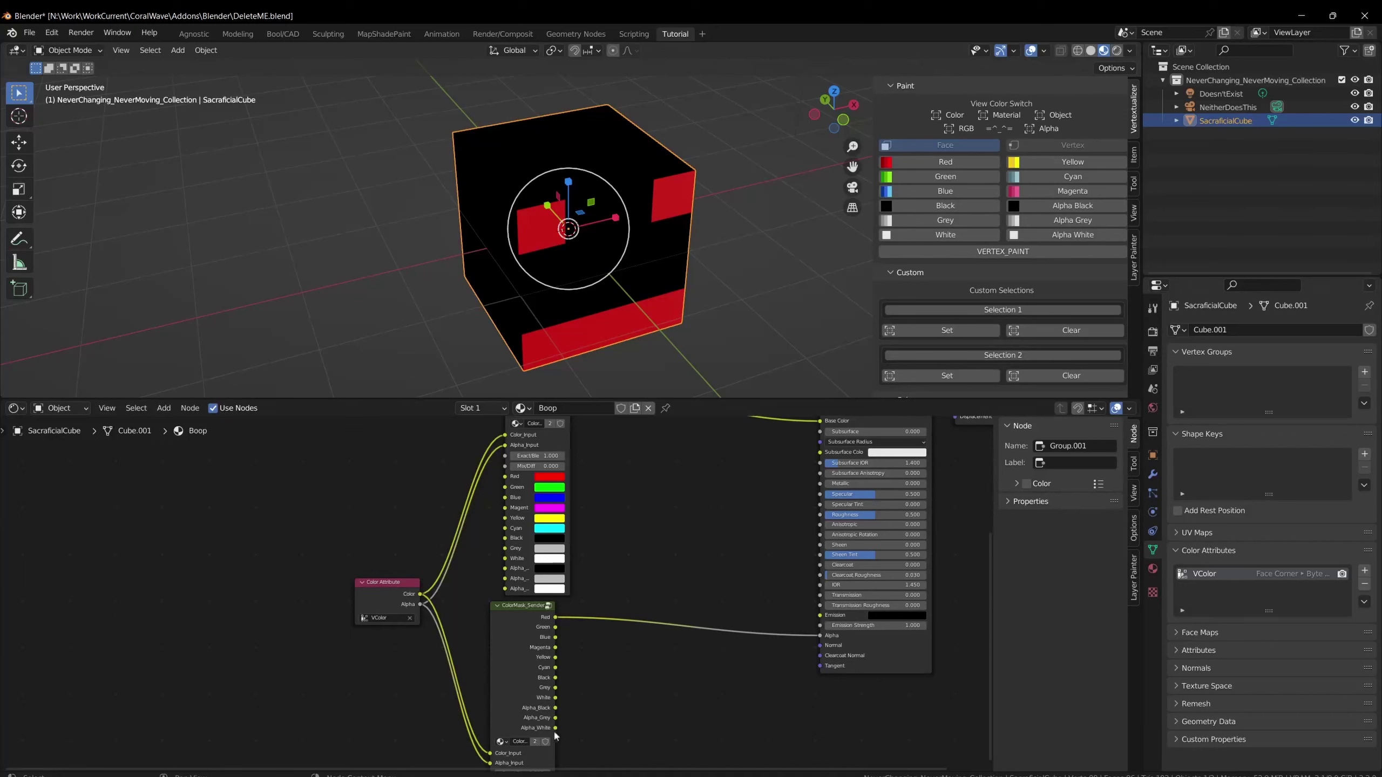
middle_click_drag(554, 734, 593, 628)
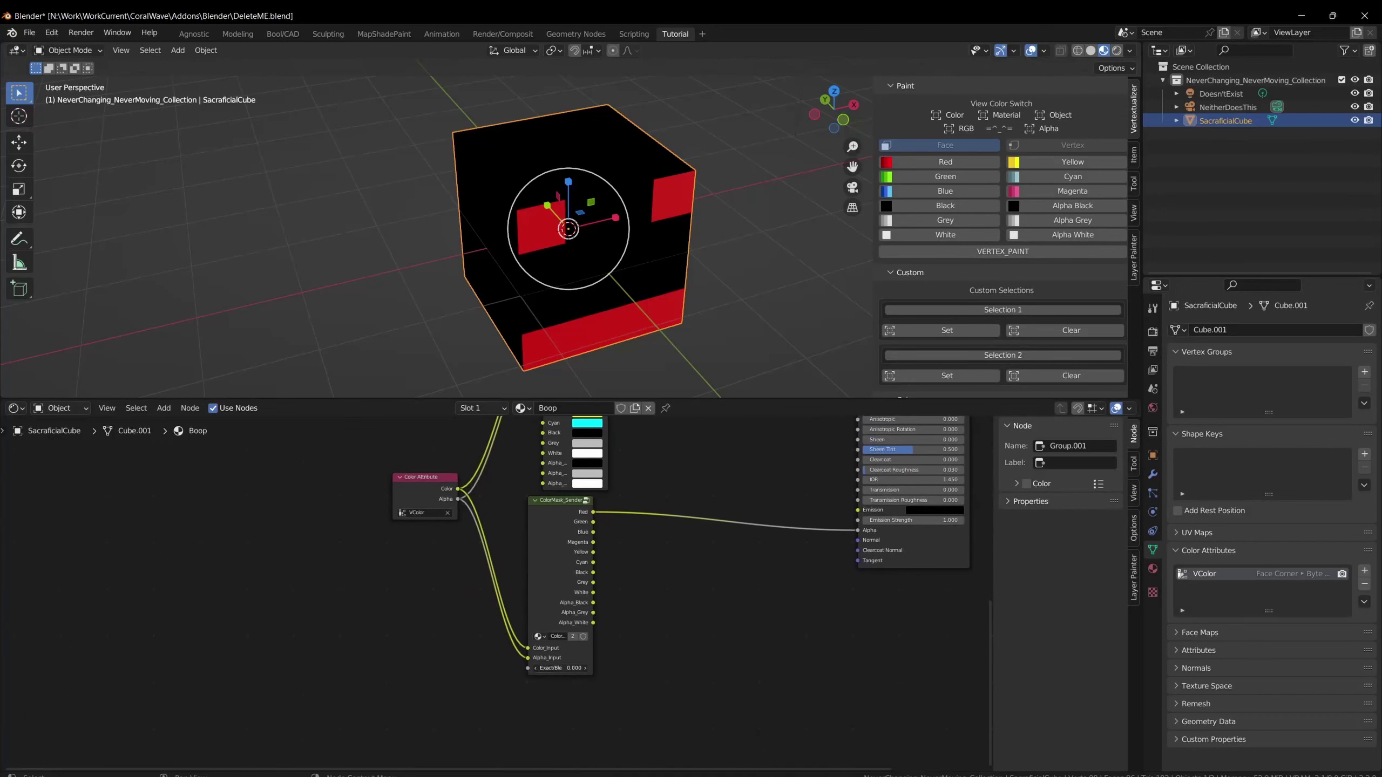
Set the material's Blend Mode to Alpha Hashed and inspect the transparency on the cube.
left_click(1153, 569)
scroll(1245, 746, "down", 10)
scroll(1245, 746, "down", 2)
left_click(1299, 607)
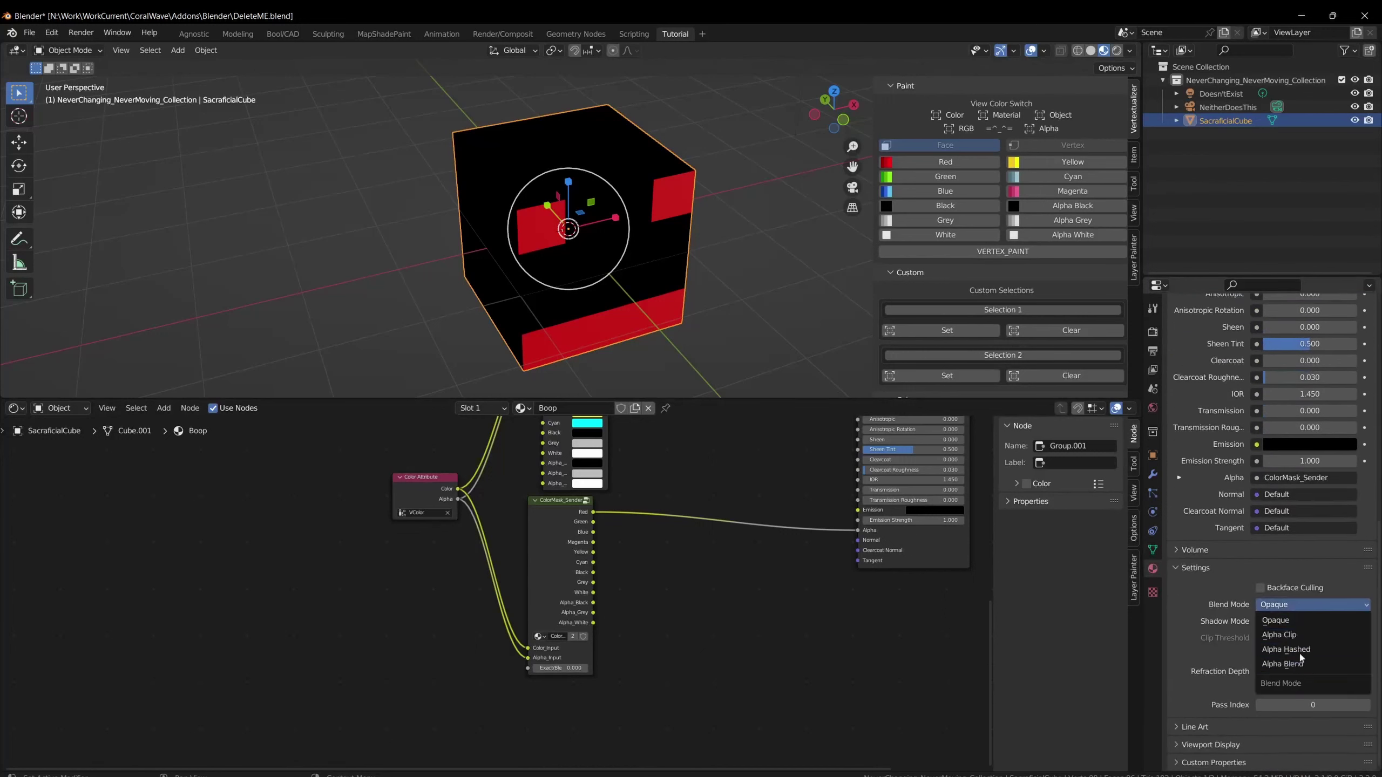
left_click(1290, 657)
mouse_move(668, 298)
middle_mouse_down()
mouse_move(702, 274)
mouse_move(668, 279)
middle_mouse_up()
middle_click_drag(693, 604, 673, 706)
middle_click_drag(665, 257, 678, 266)
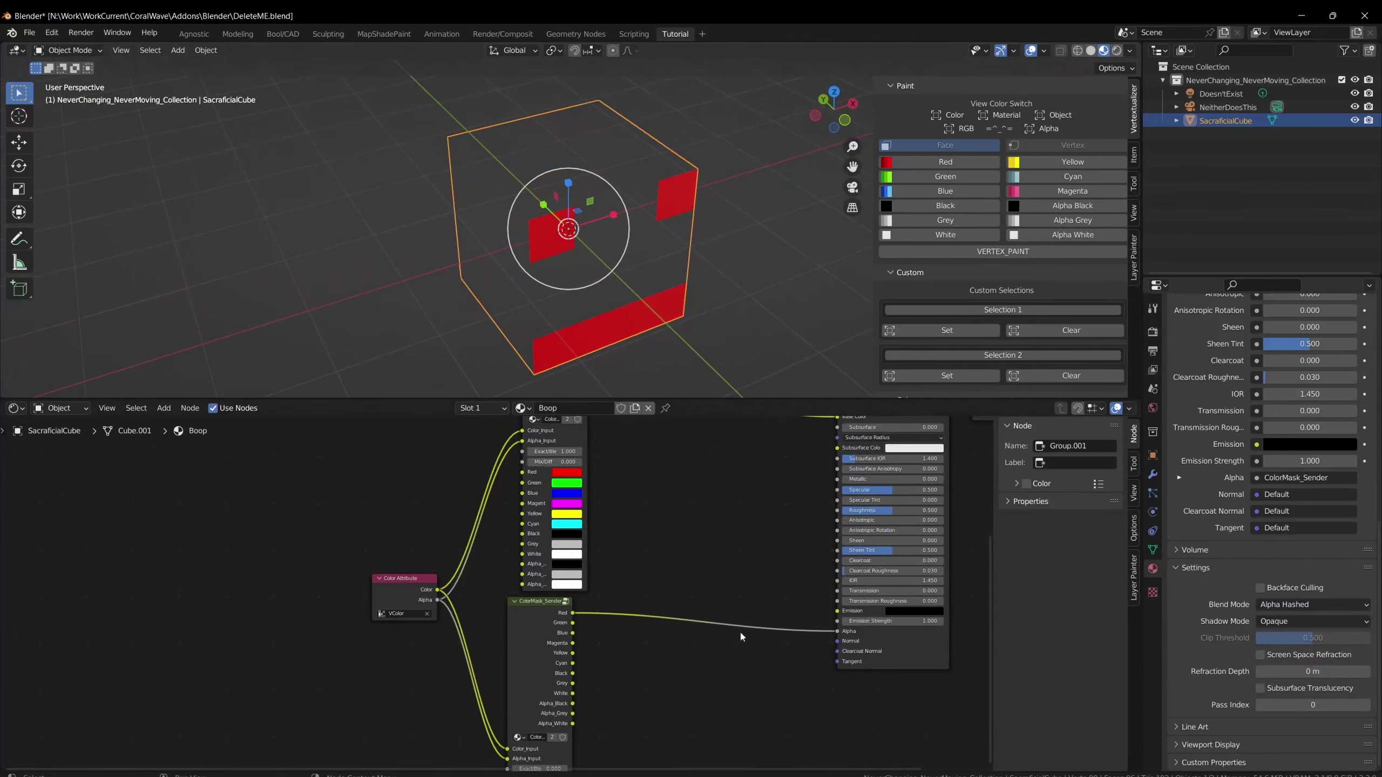
Insert an Invert node on the link between the ColorMask_Sender Red output and the Principled BSDF Alpha, and inspect the cube.
key("shift+a")
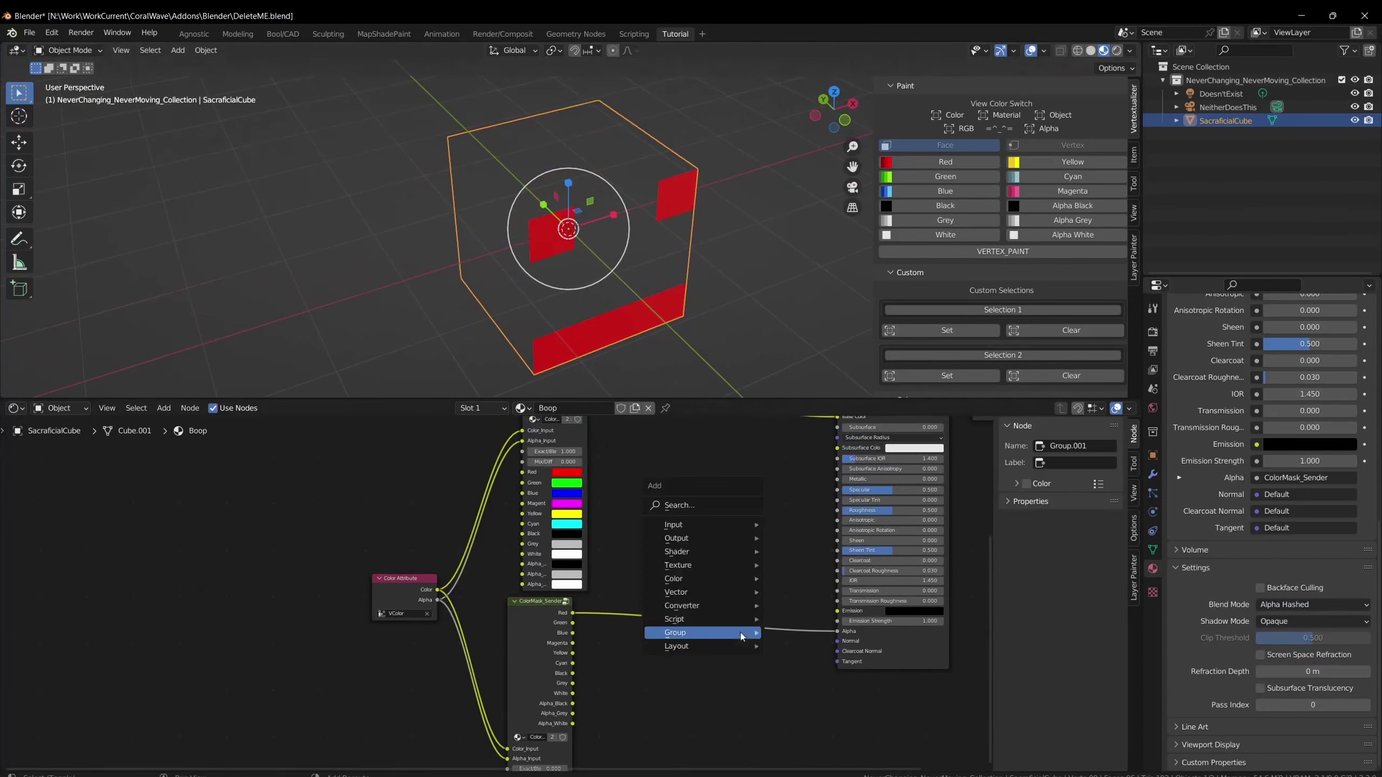
left_click(700, 506)
type("imv")
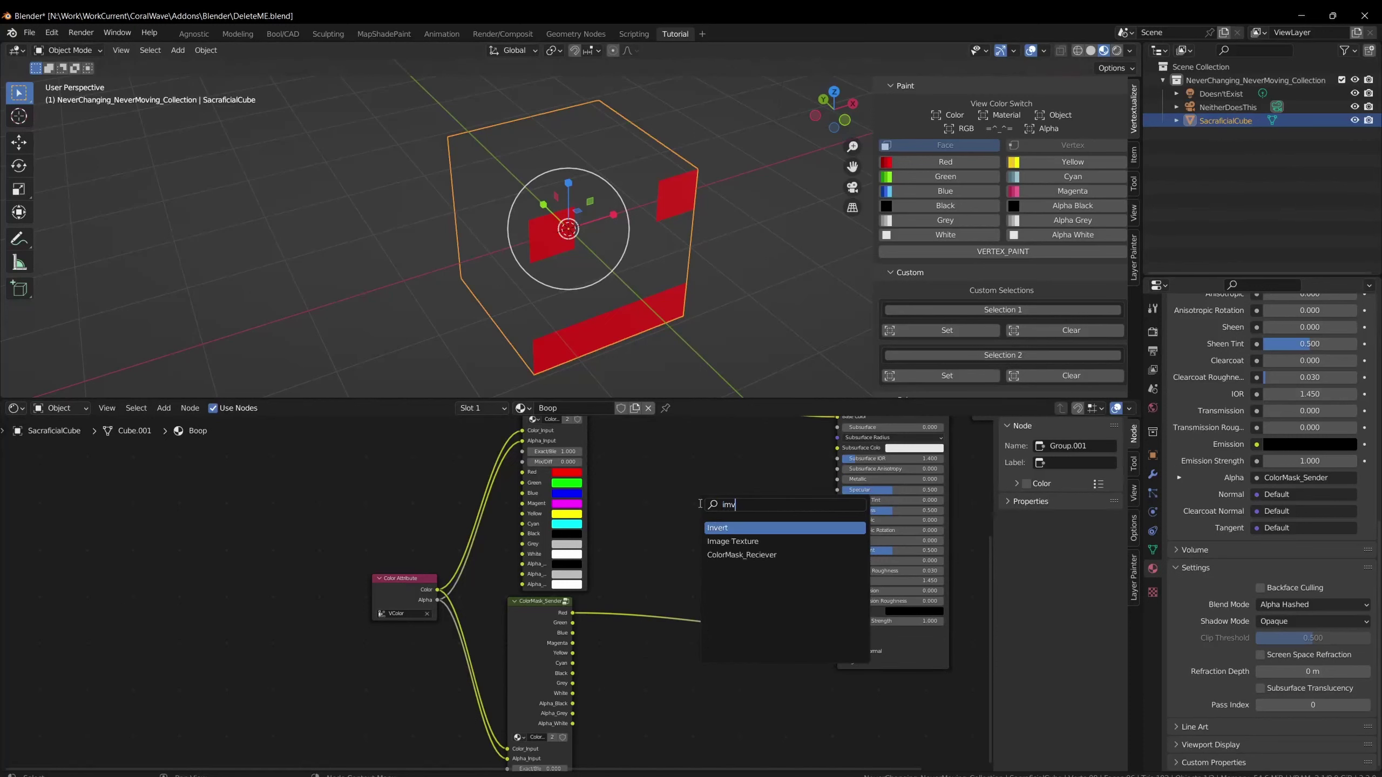
key("BackSpace")
key("BackSpace")
type("nv")
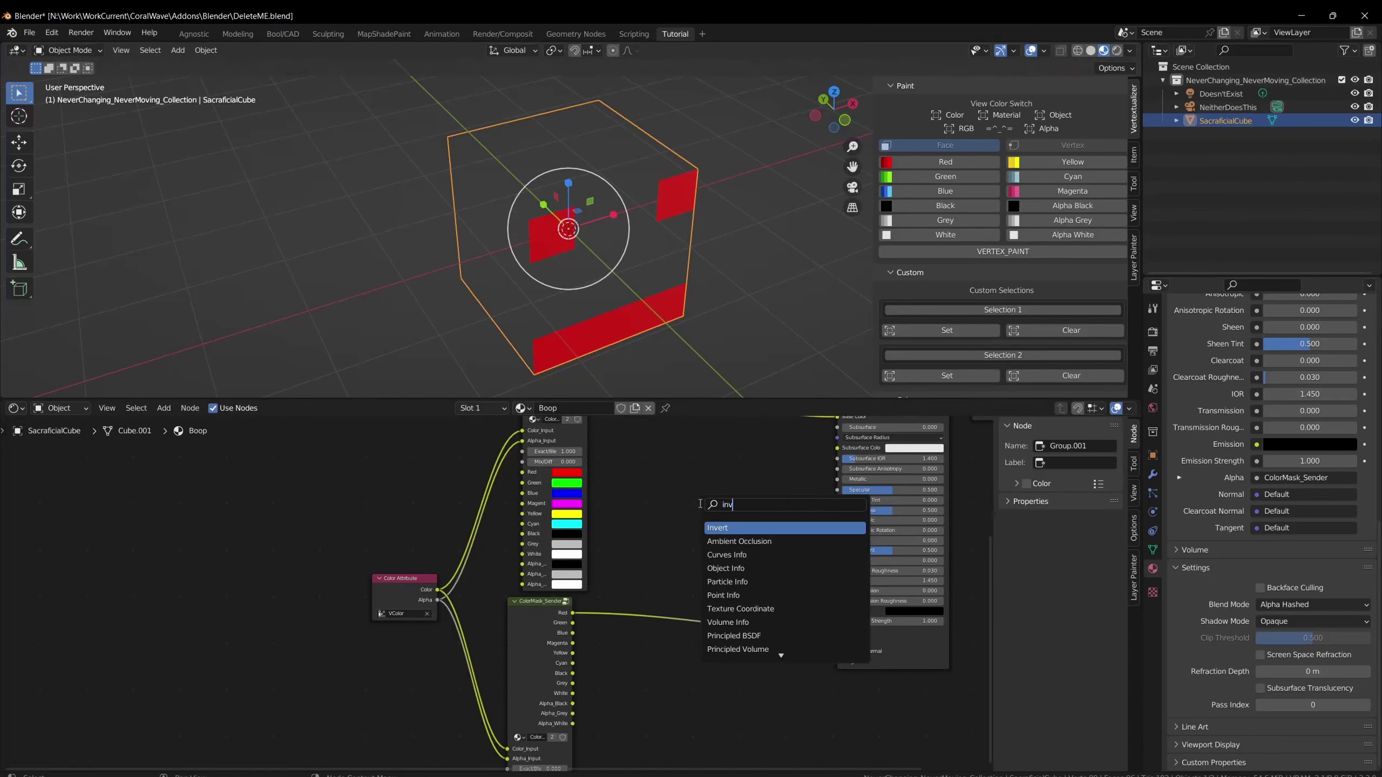
type("e")
key("Return")
left_click(680, 603)
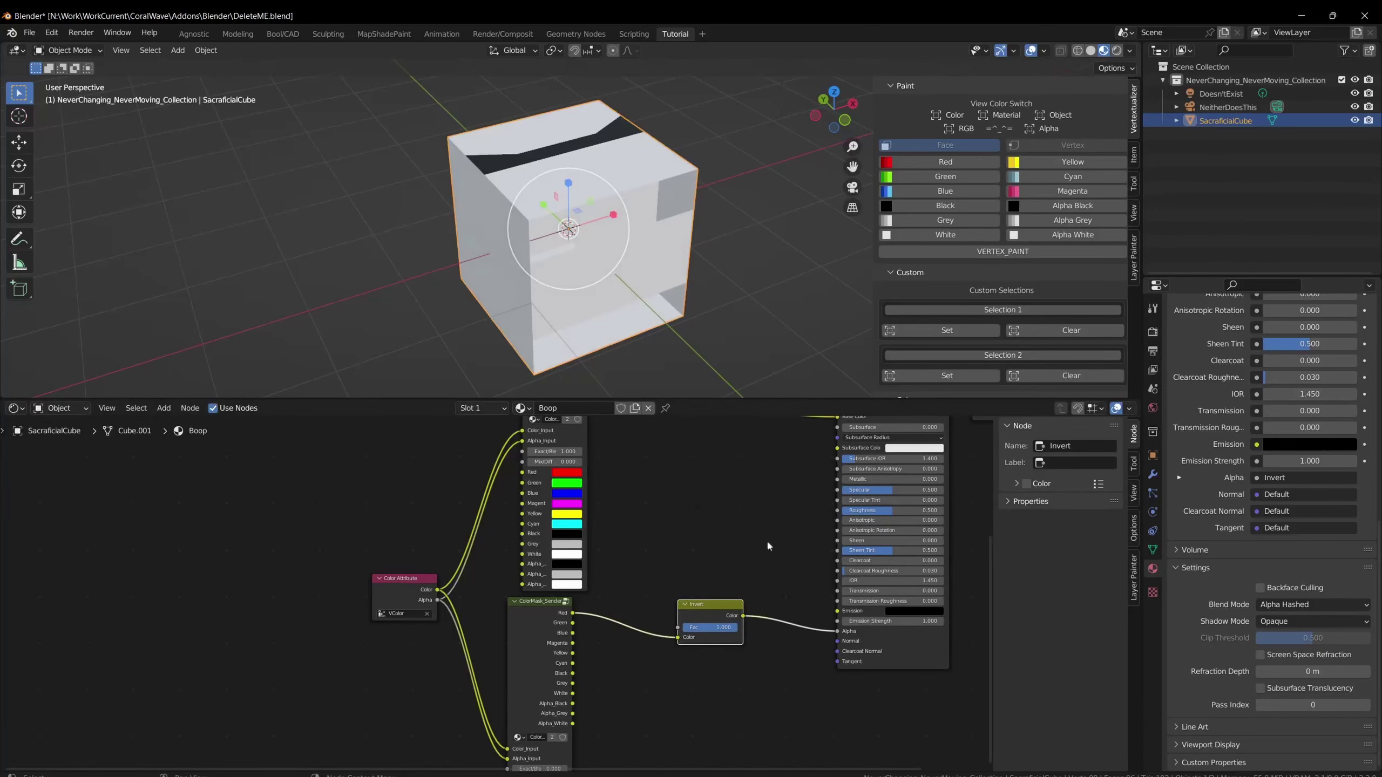
middle_click_drag(666, 159, 735, 205)
middle_click_drag(680, 598, 699, 613)
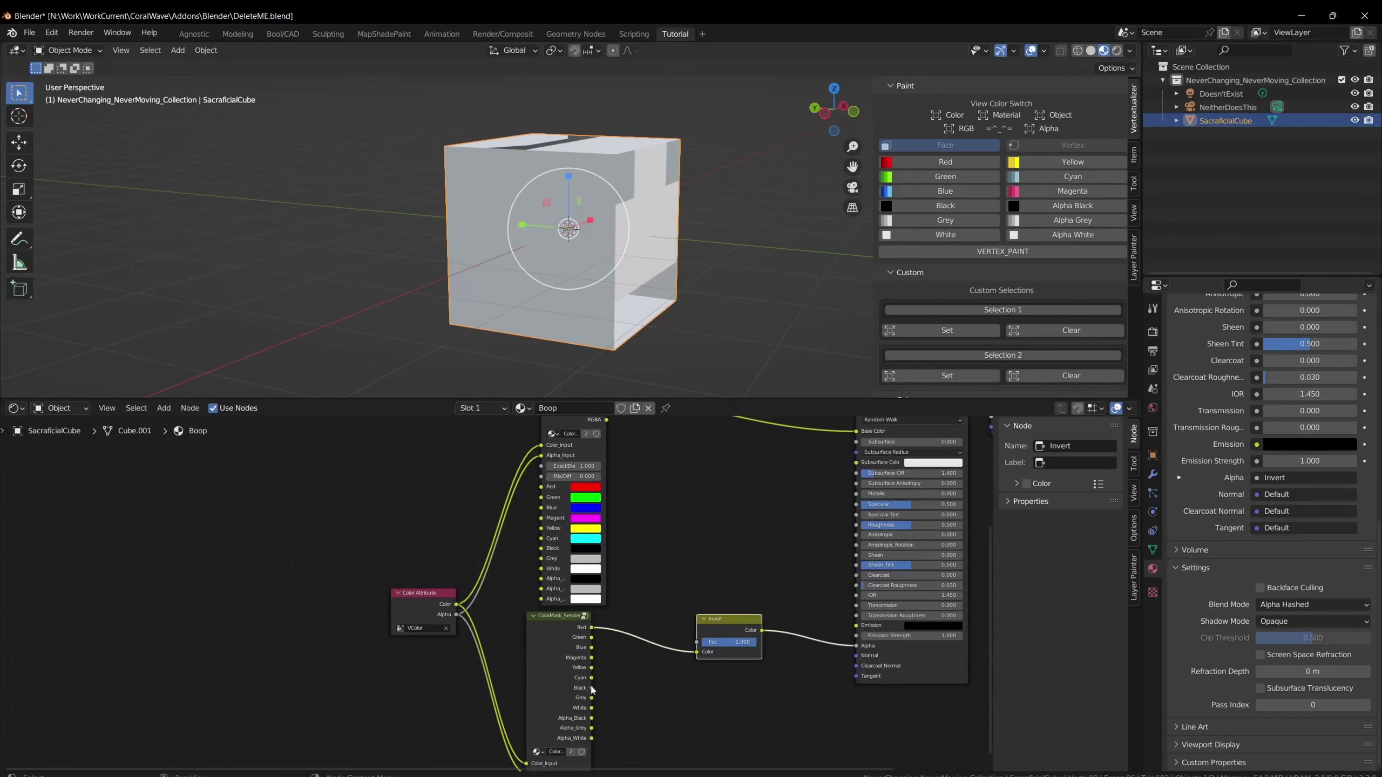
In Edit Mode, select a horizontal loop of faces around the cube and try to paint it Alpha Black.
mouse_move(646, 246)
middle_mouse_down()
mouse_move(626, 235)
mouse_move(624, 249)
middle_mouse_up()
key("ctrl+Tab")
left_click(665, 284)
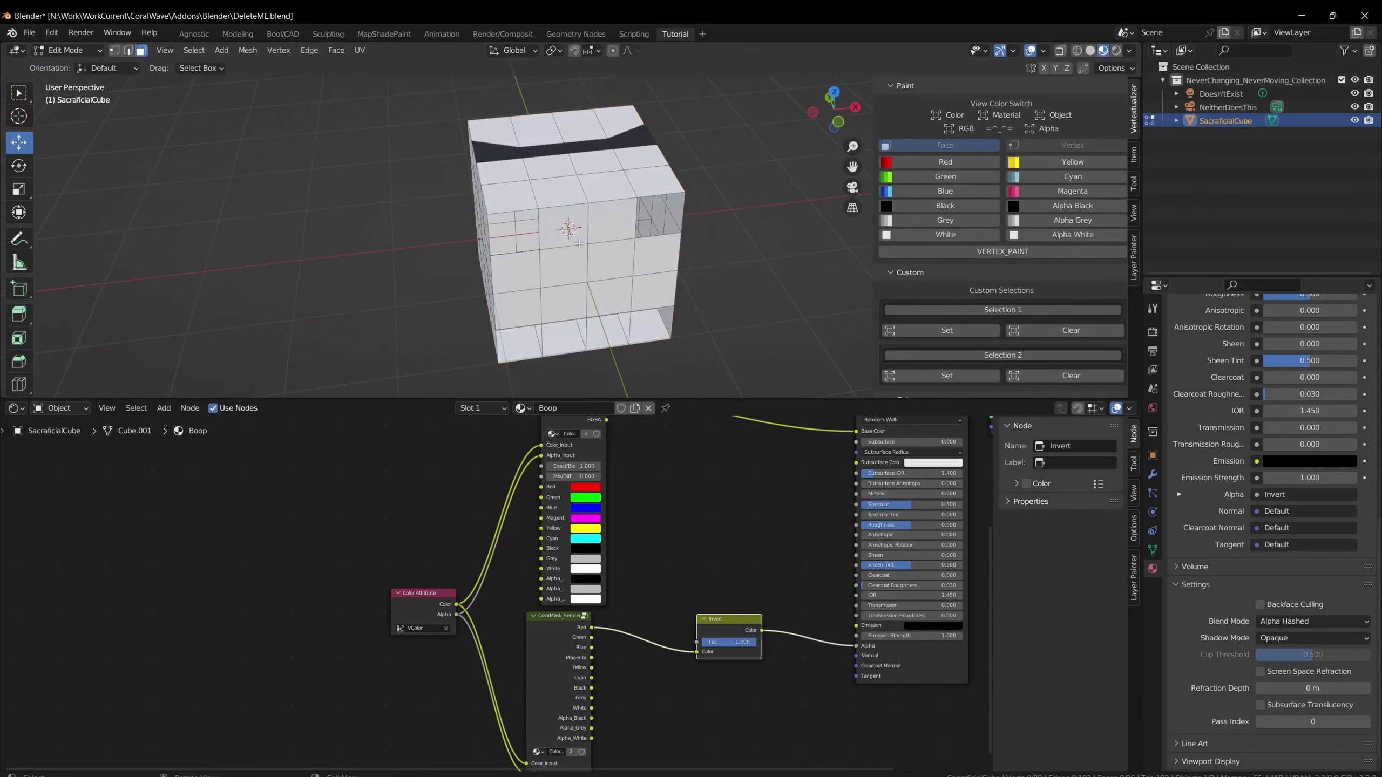
left_click(544, 262, "alt")
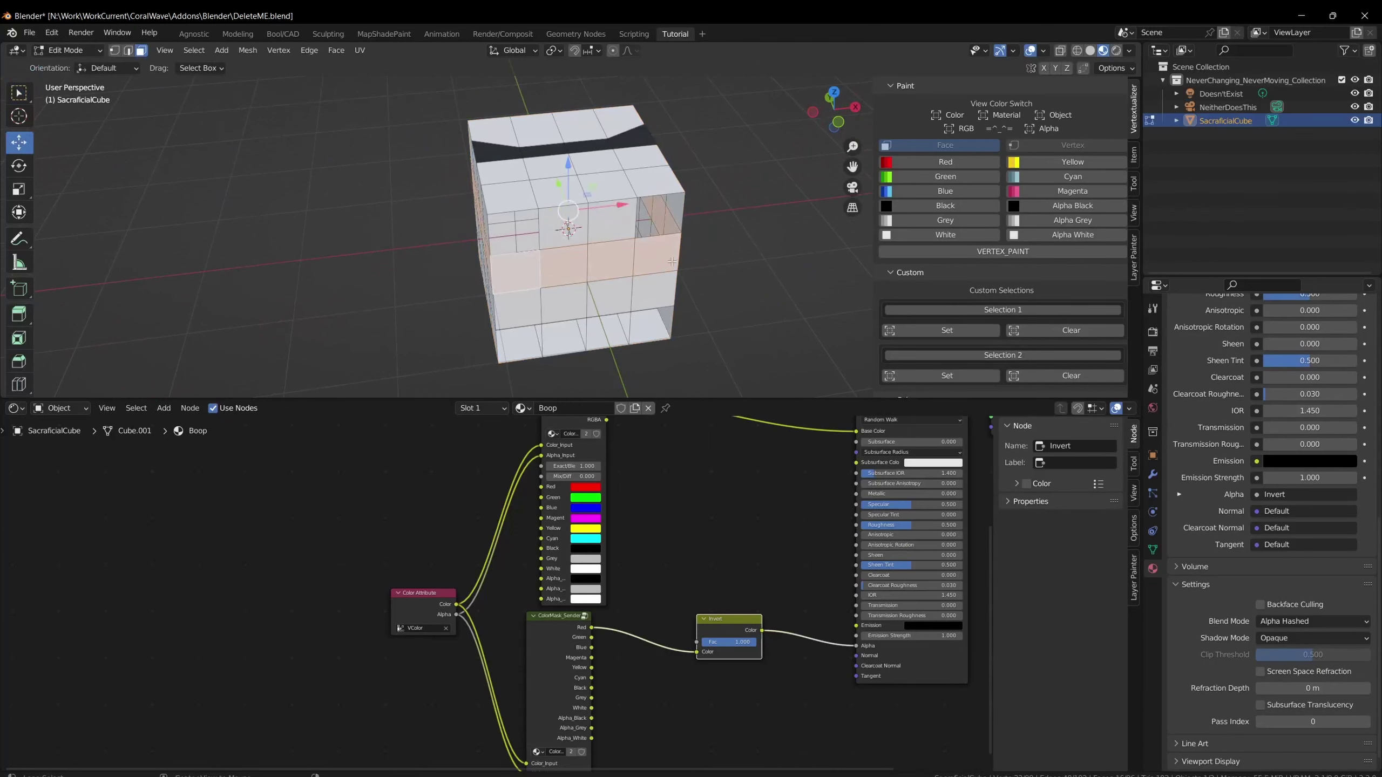
left_click(1081, 207)
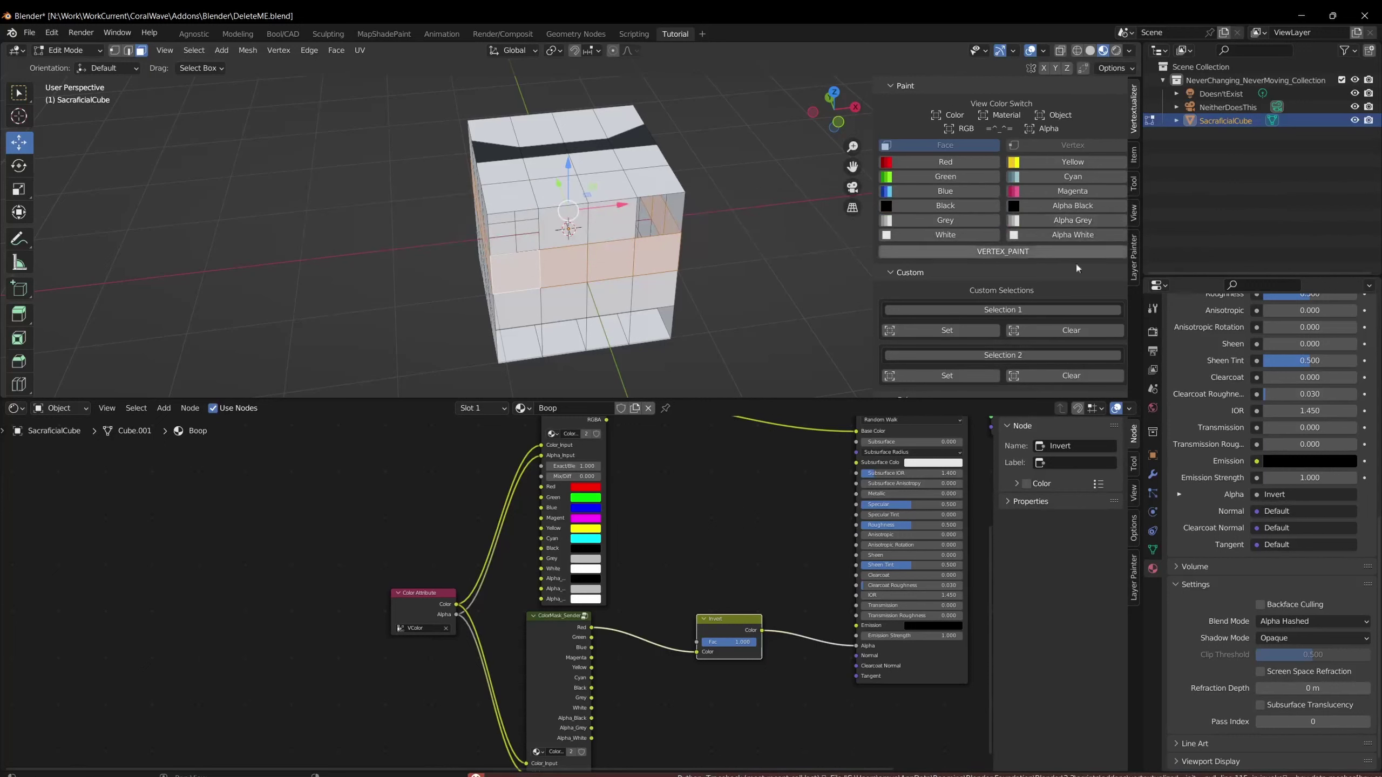
scroll(1020, 331, "down", 5)
scroll(1019, 331, "down", 4)
scroll(994, 346, "down", 4)
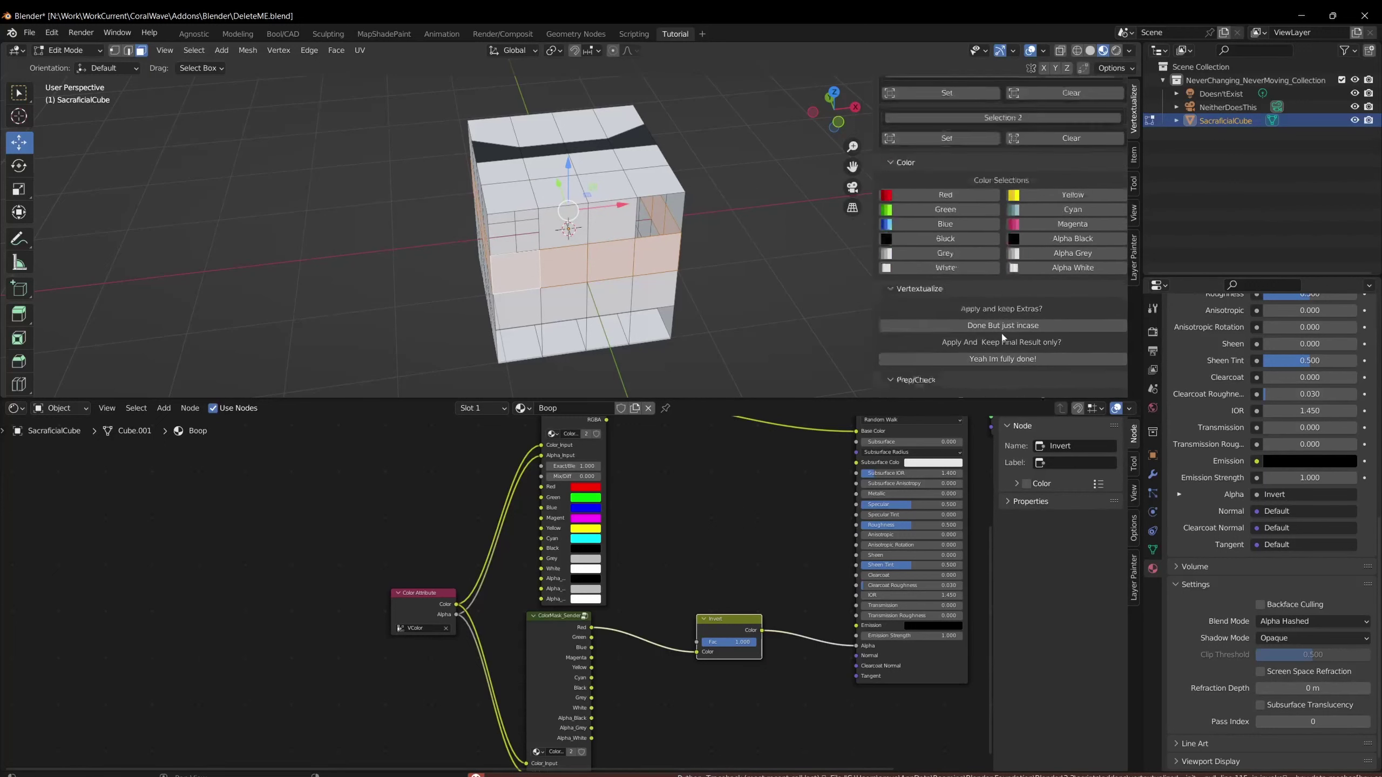
Return the cube to Object Mode, run the add-on's Double Check, and inspect the cube's surface from several sides.
key("ctrl+Tab")
left_click(712, 297)
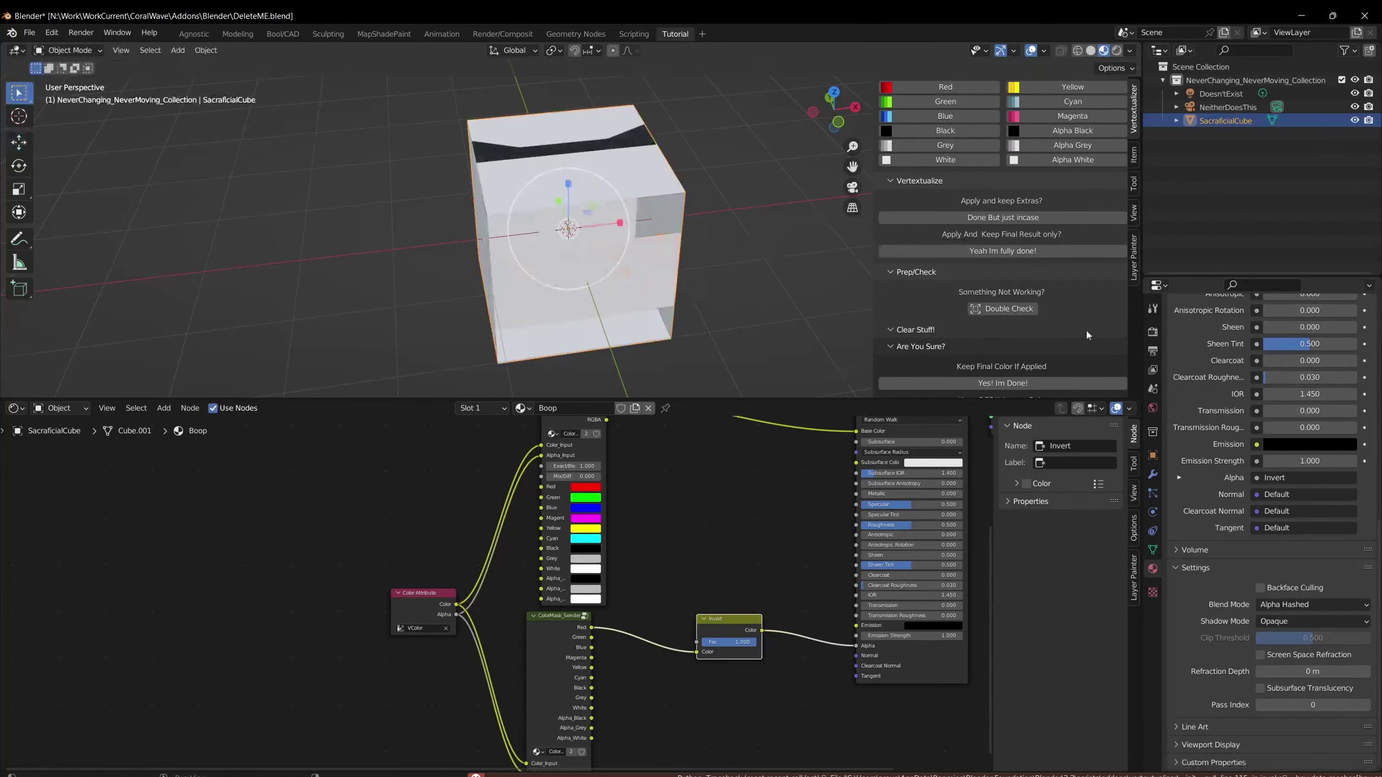
left_click(1017, 313)
scroll(983, 305, "up", 6)
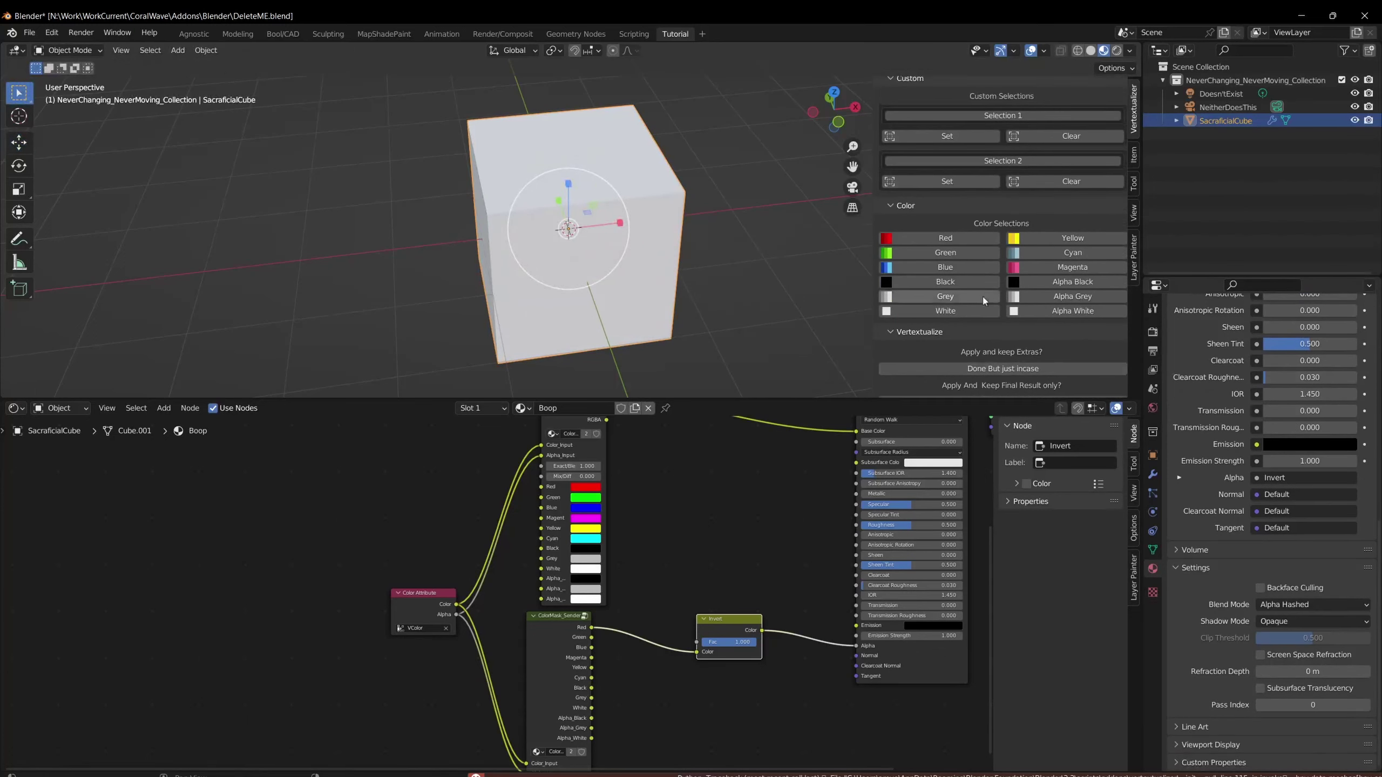
middle_click_drag(782, 272, 838, 267)
scroll(713, 285, "up", 5)
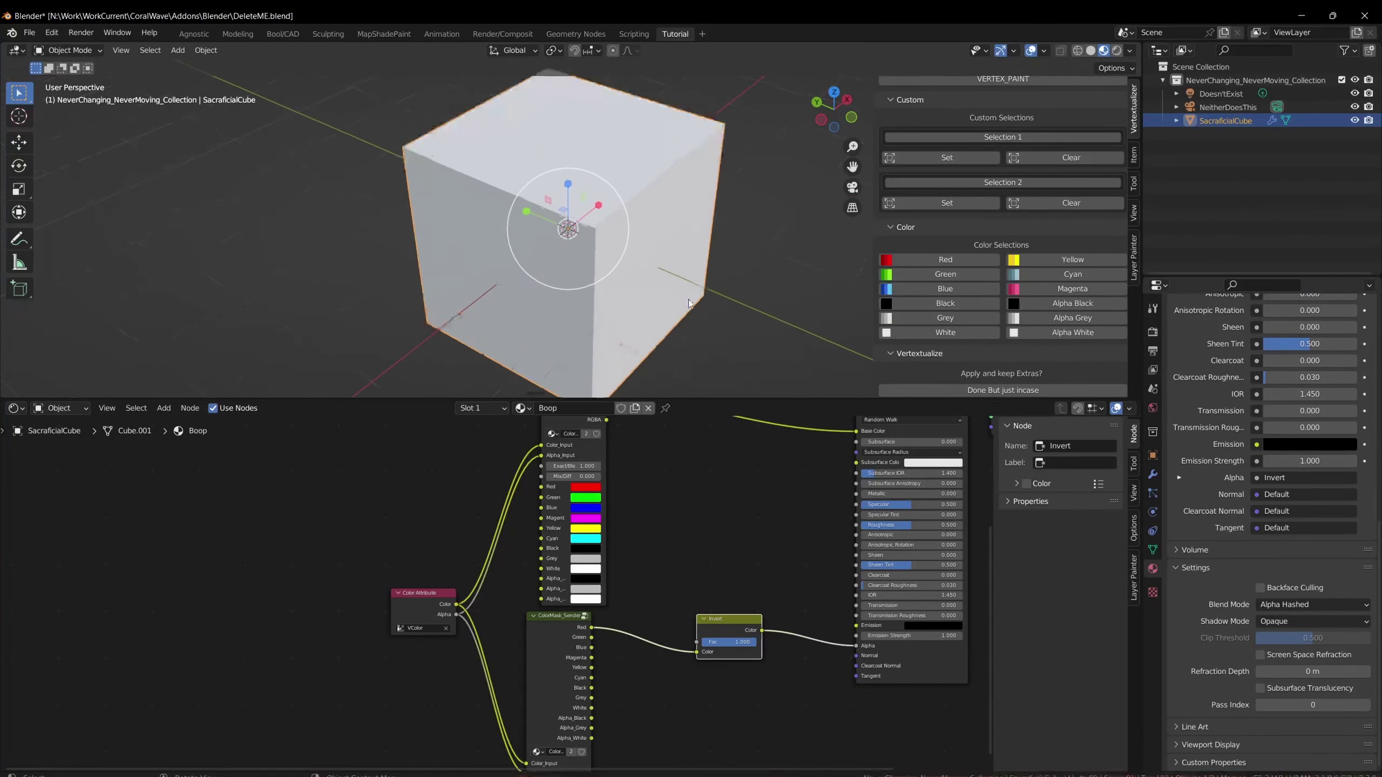
middle_click_drag(699, 291, 640, 266)
scroll(641, 266, "down", 5)
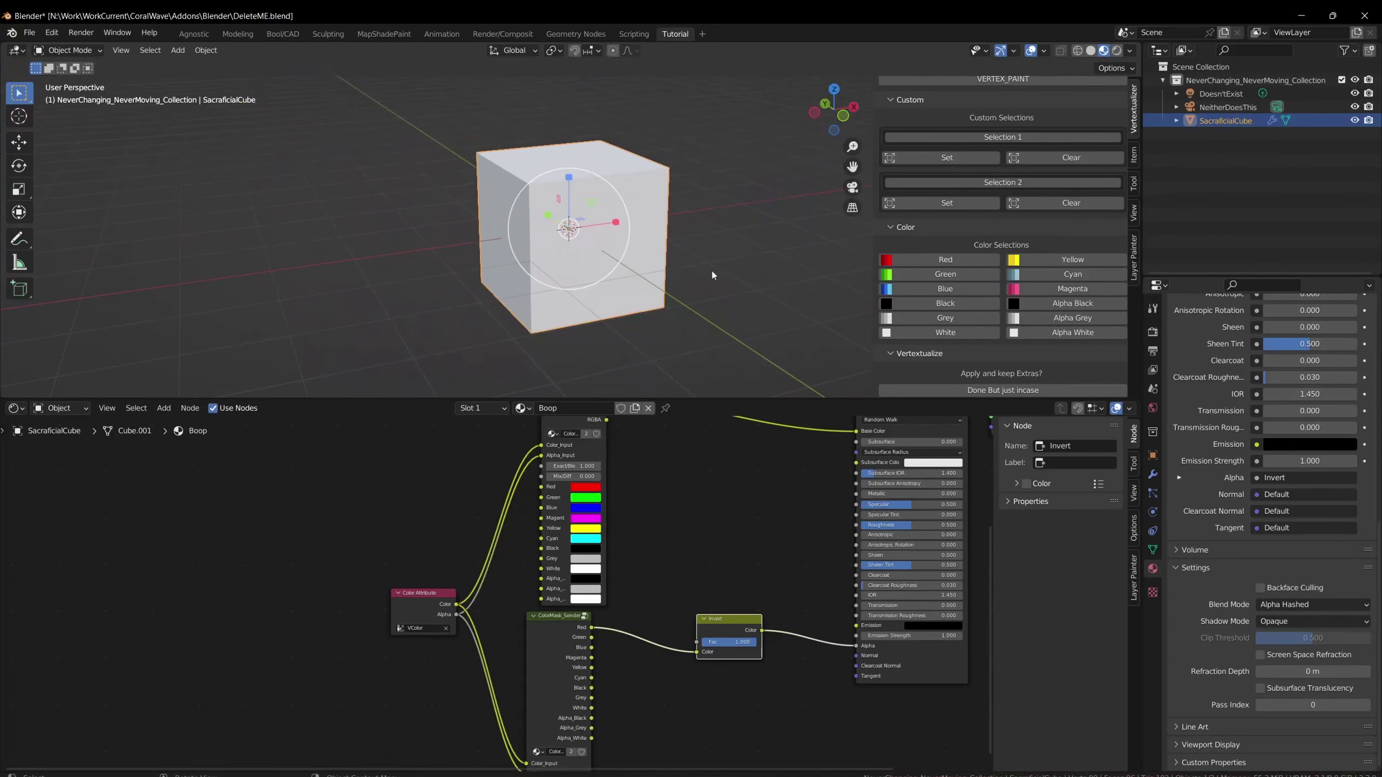
Review the cube's color attributes and switch the add-on's view color mode to Color.
left_click(1154, 550)
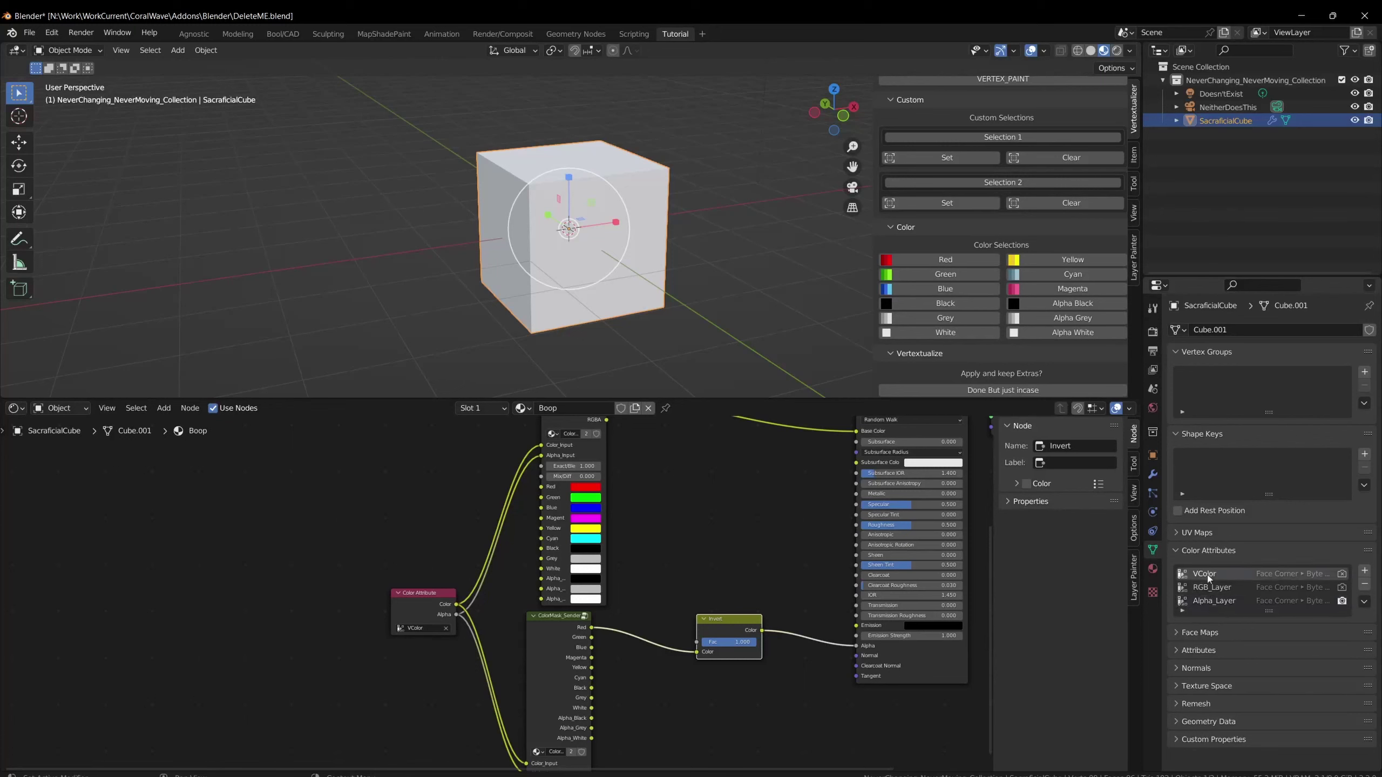
scroll(935, 211, "up", 5)
scroll(935, 211, "up", 3)
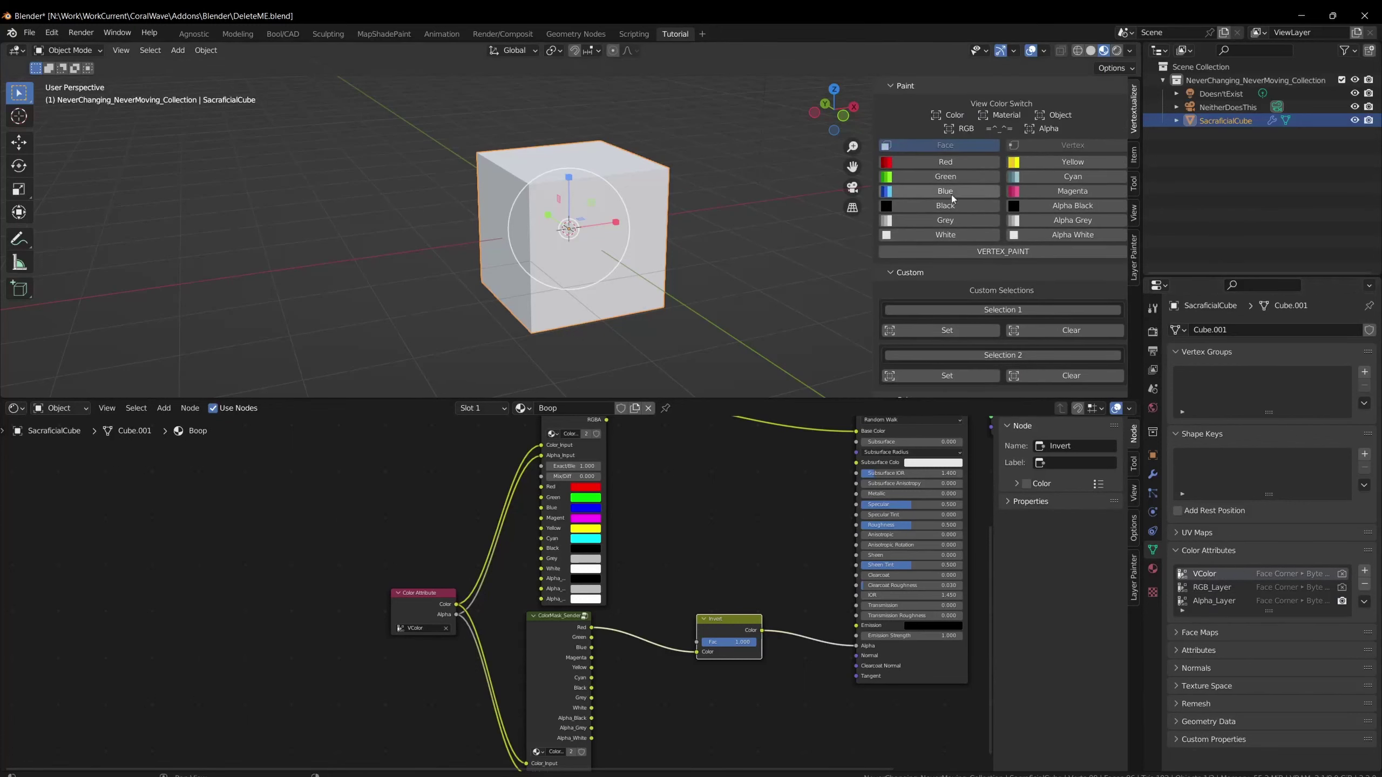
left_click(953, 115)
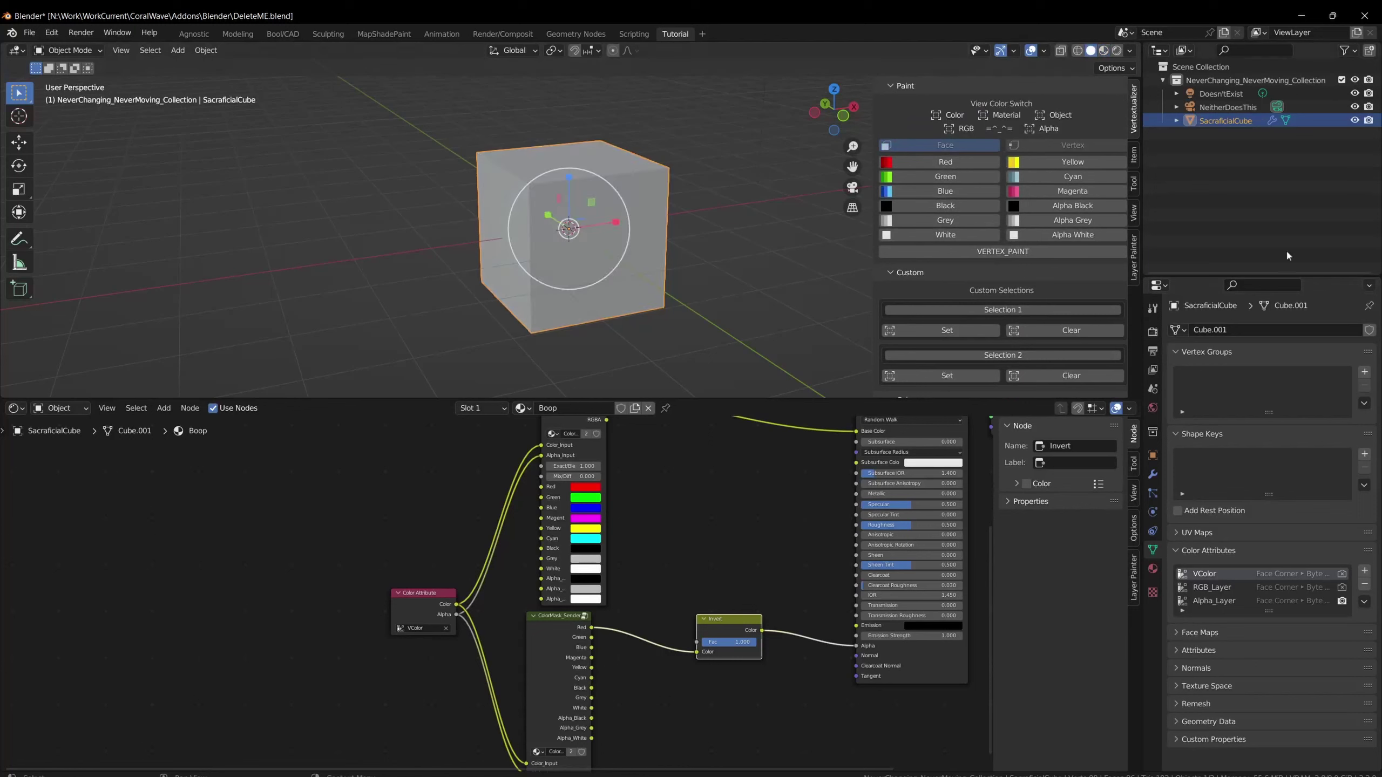
Toggle the MErger modifier's viewport display off and back on to compare the cube's colors.
left_click(1152, 474)
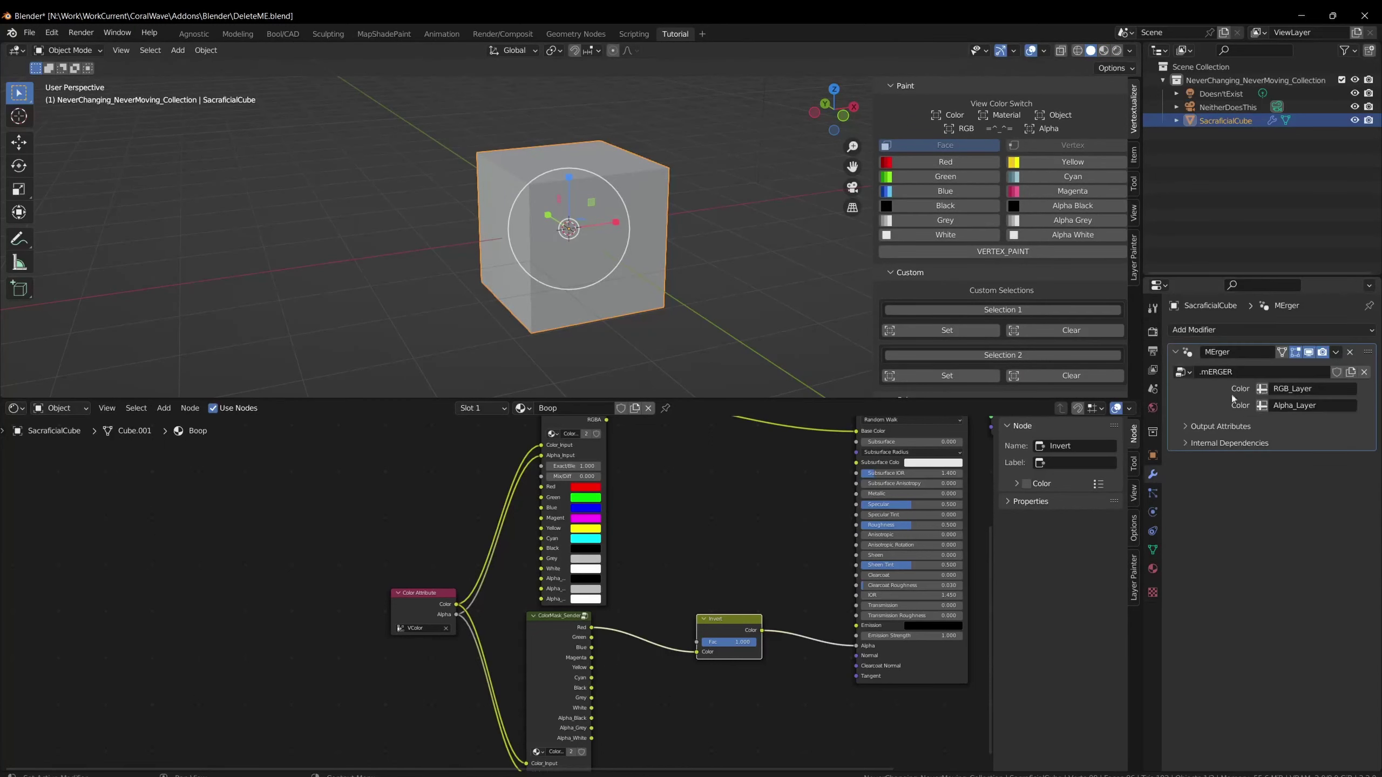
left_click(1309, 352)
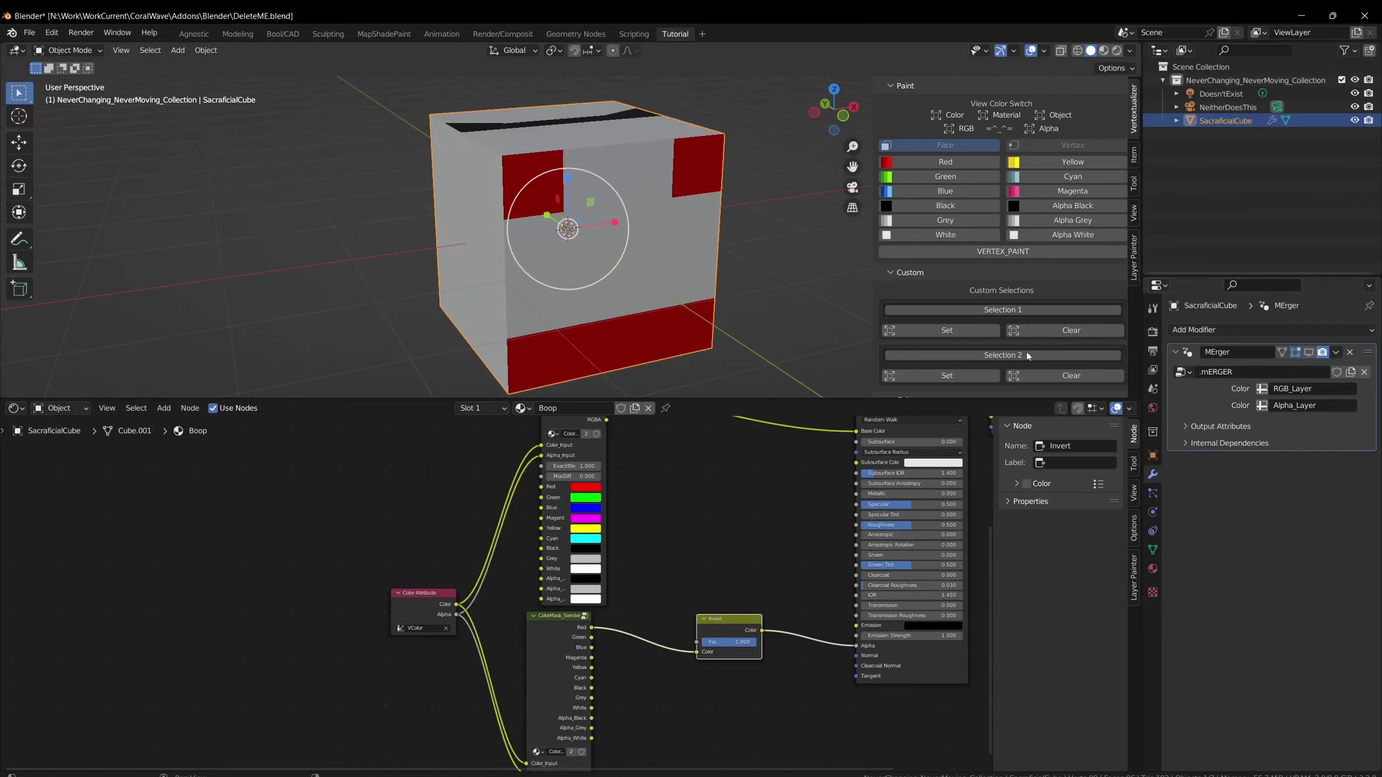
left_click(1308, 352)
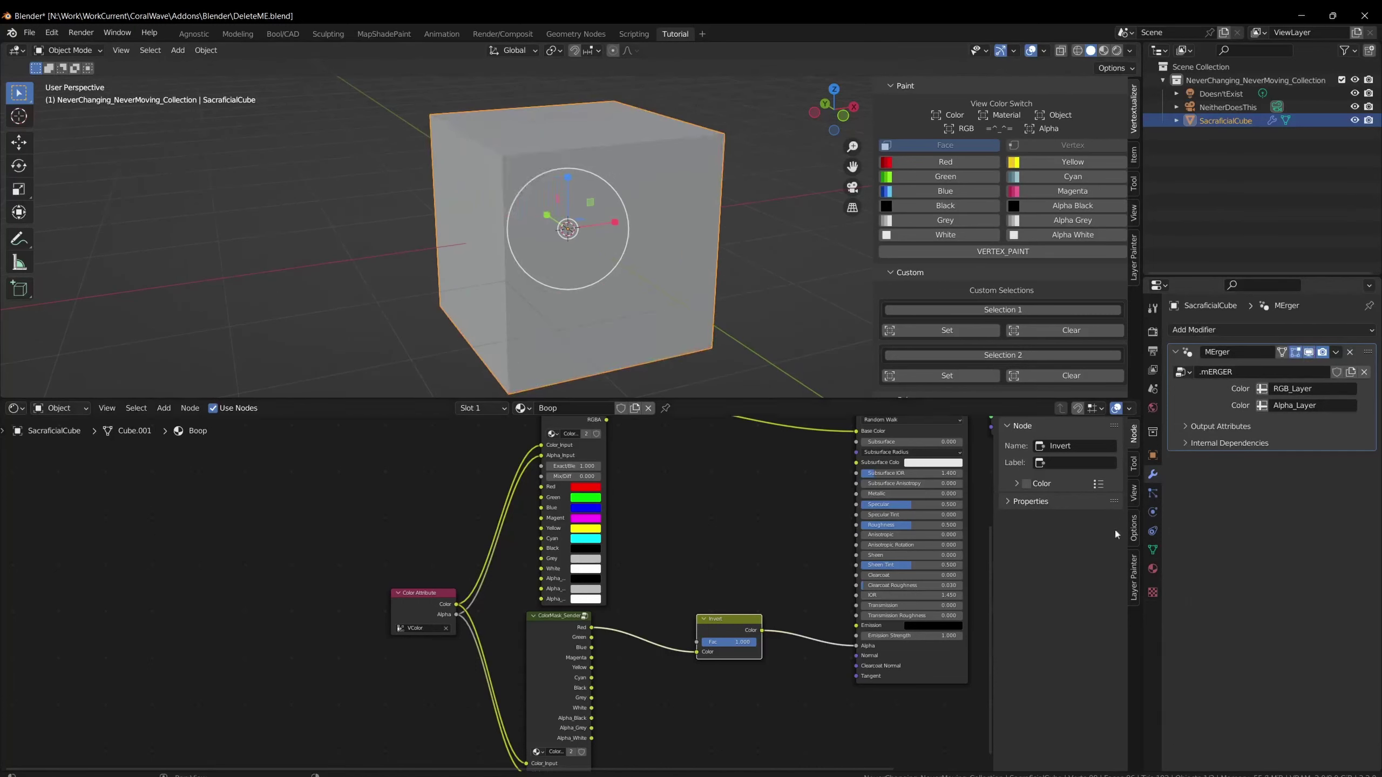
Copy the RGB_Layer color attribute's name and apply it to the VColor attribute.
left_click(1153, 550)
double_click(1205, 587)
key("ctrl+c")
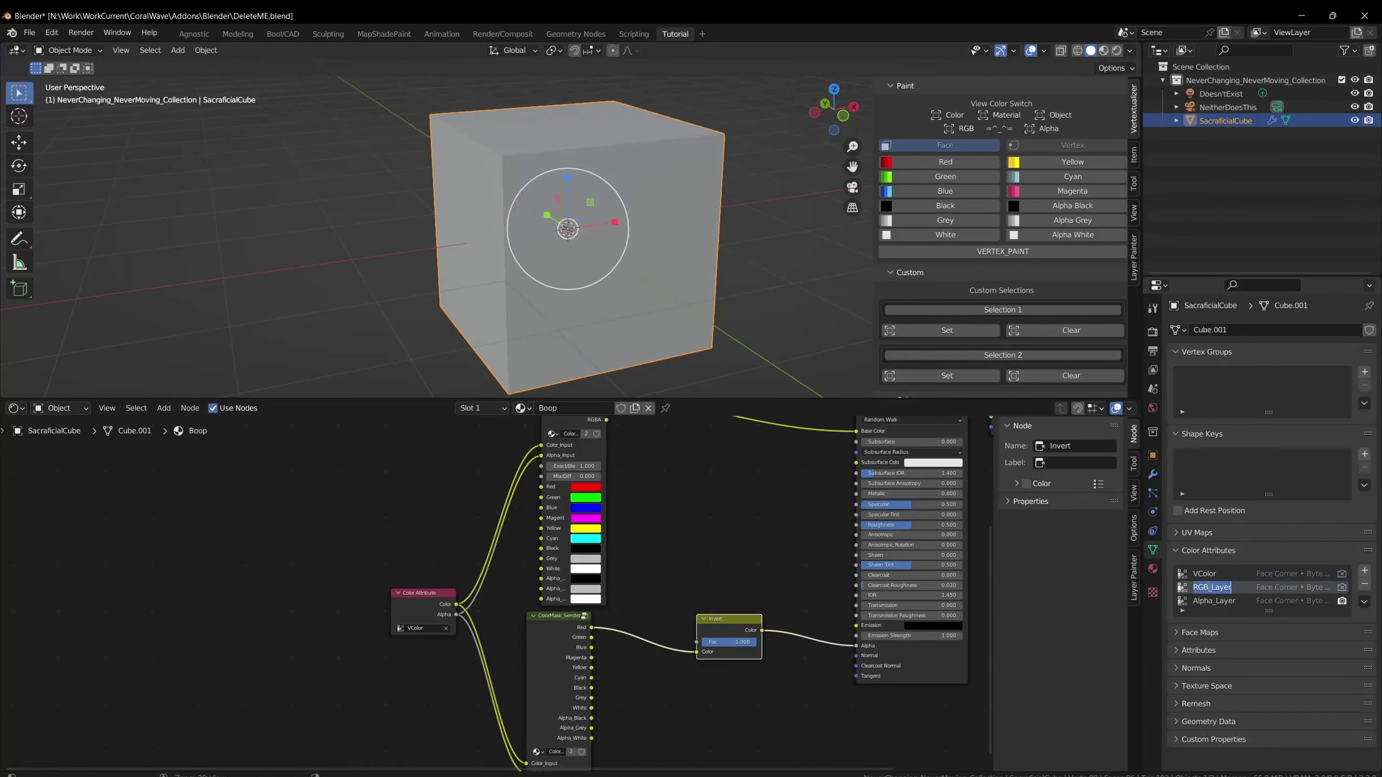
left_click(1195, 617)
double_click(1205, 574)
key("ctrl+v")
key("Return")
Rename the second color attribute as VColor and the first as RGB_Layer, and inspect the painted colors on the cube.
double_click(1228, 588)
type("VColor")
left_click(1240, 575)
double_click(1246, 573)
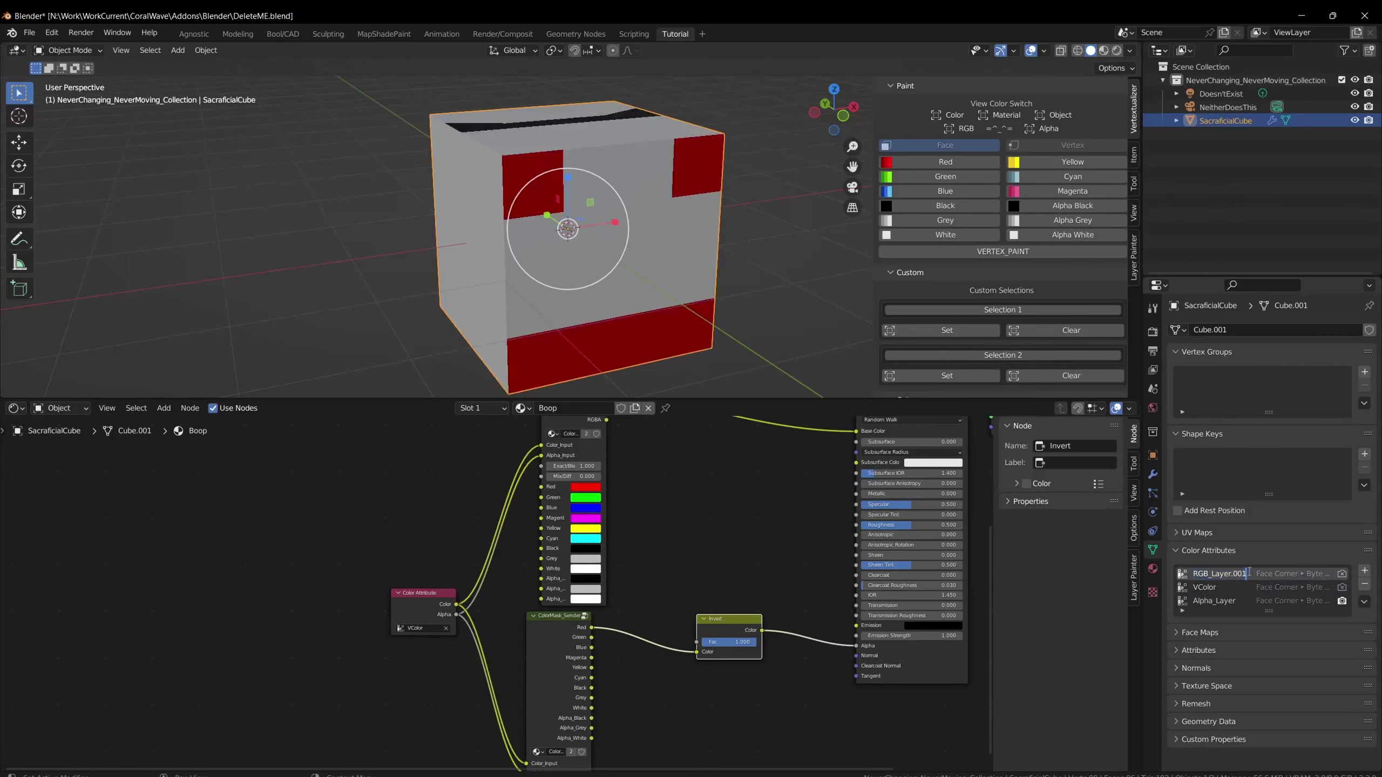
key("BackSpace")
key("BackSpace")
key("BackSpace")
key("BackSpace")
middle_click_drag(593, 241, 755, 326)
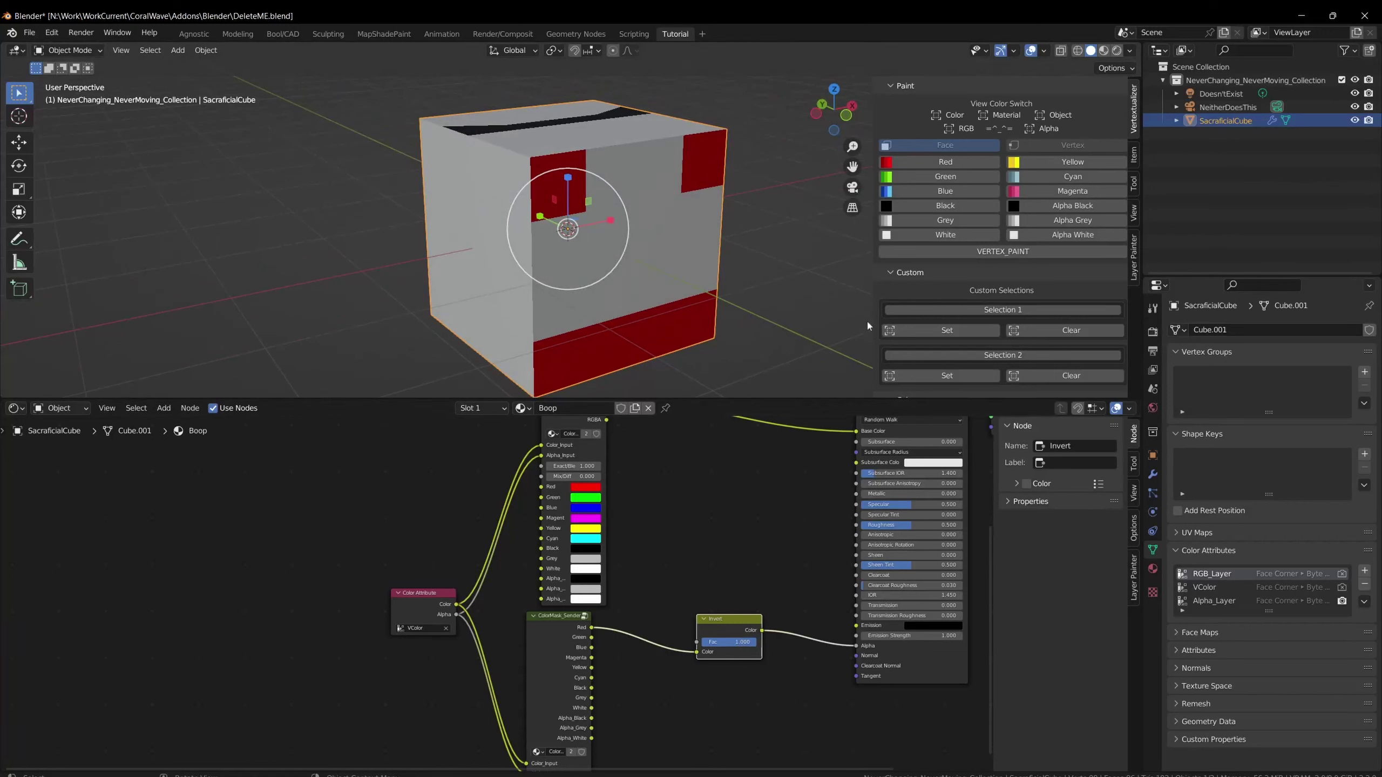
Enter Edit Mode on SacraficialCube and paint the selected horizontal band of faces Alpha Black.
middle_click_drag(771, 264, 801, 268)
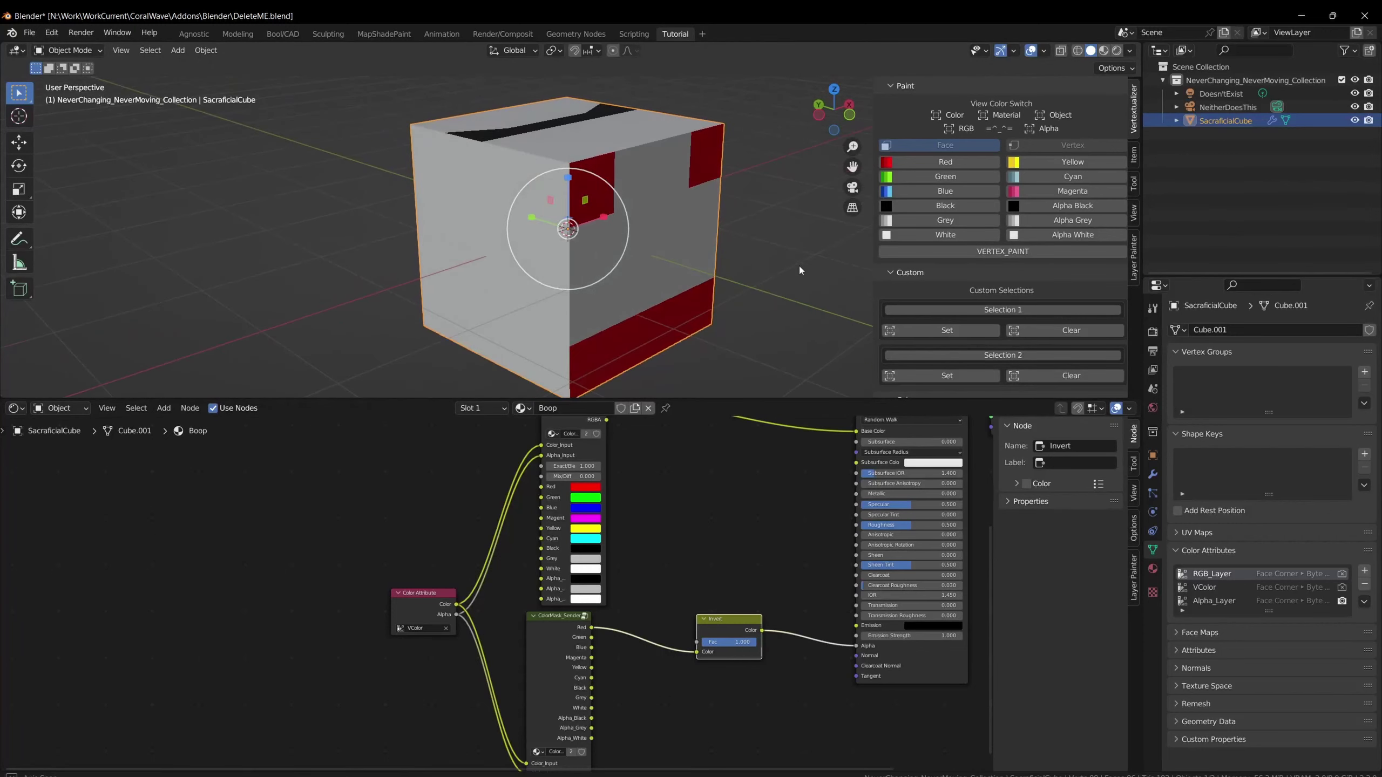
left_click_drag(559, 630, 573, 630)
middle_click_drag(722, 520, 716, 571)
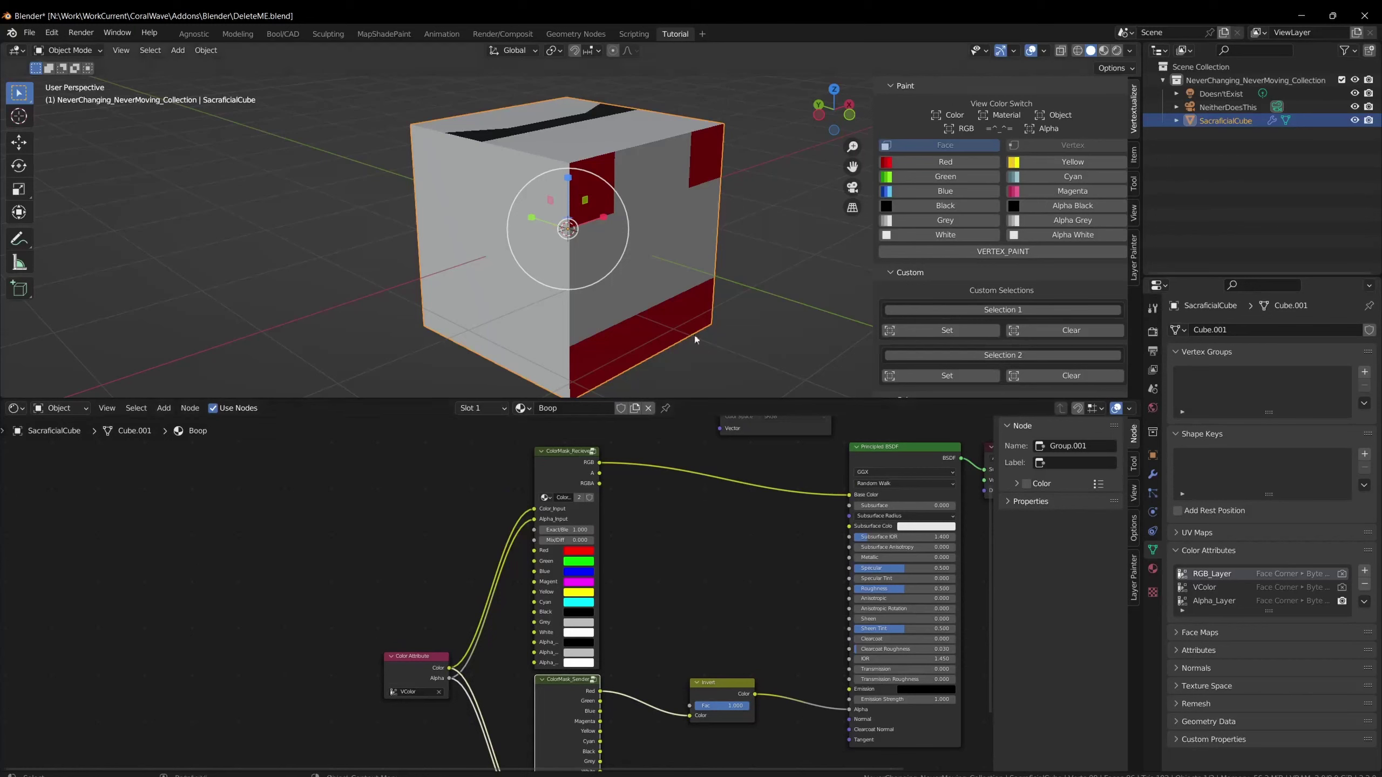
middle_click_drag(695, 340, 626, 246)
key("ctrl+Tab")
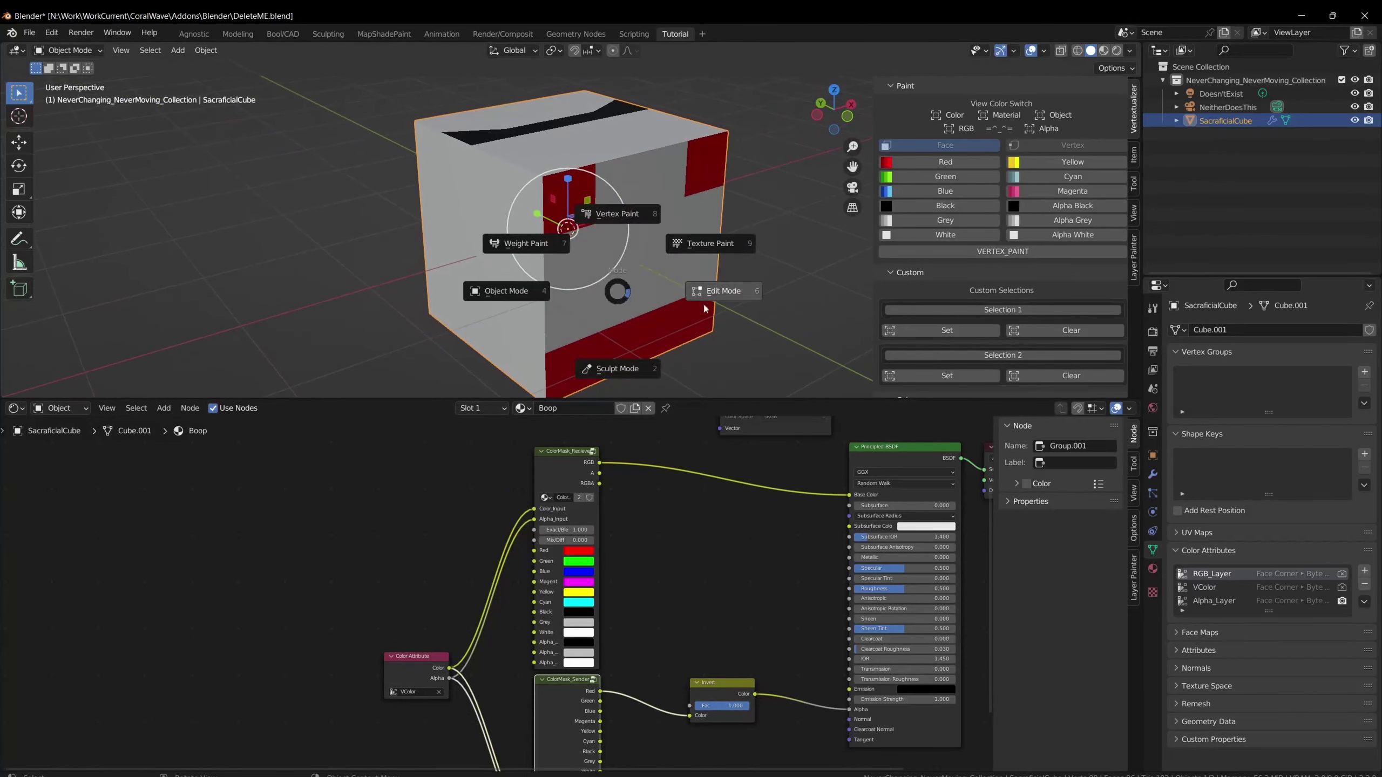
left_click(704, 309)
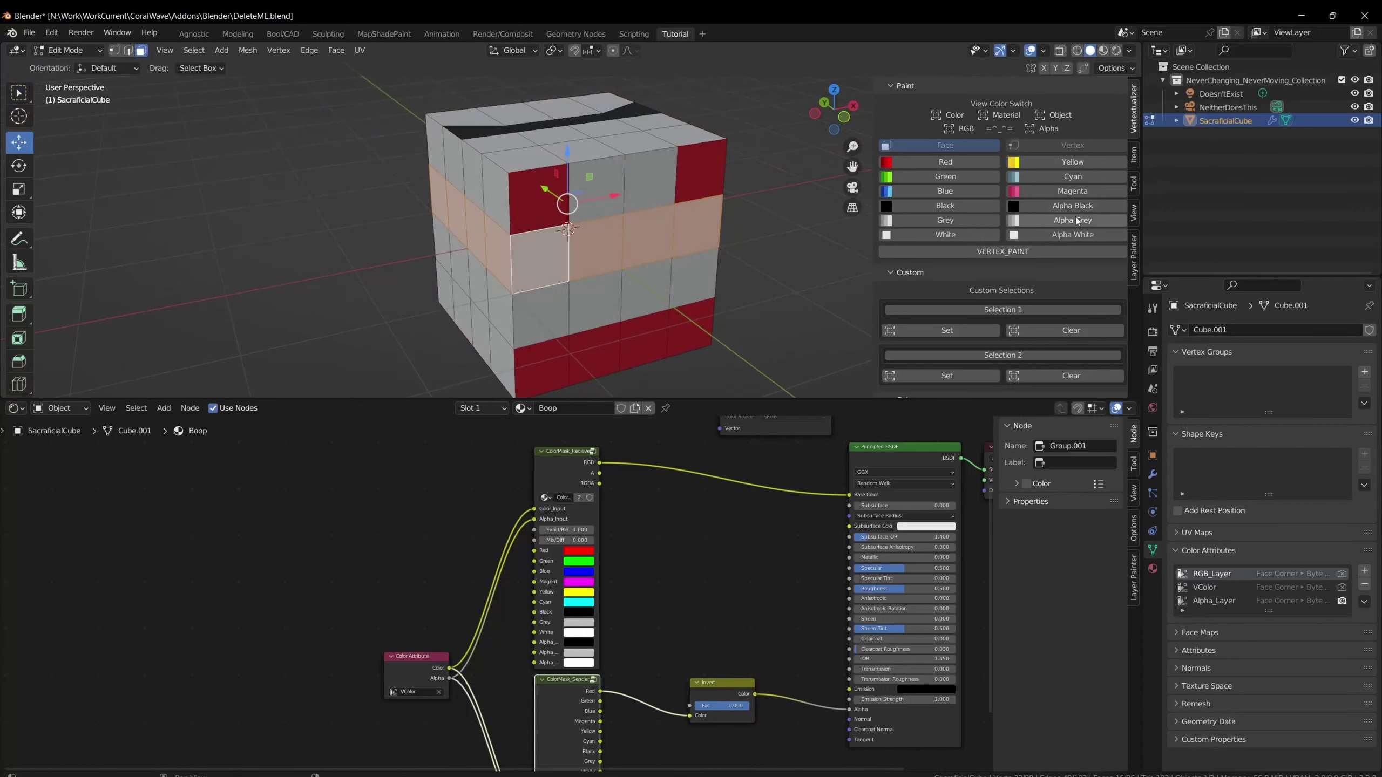
left_click(1095, 205)
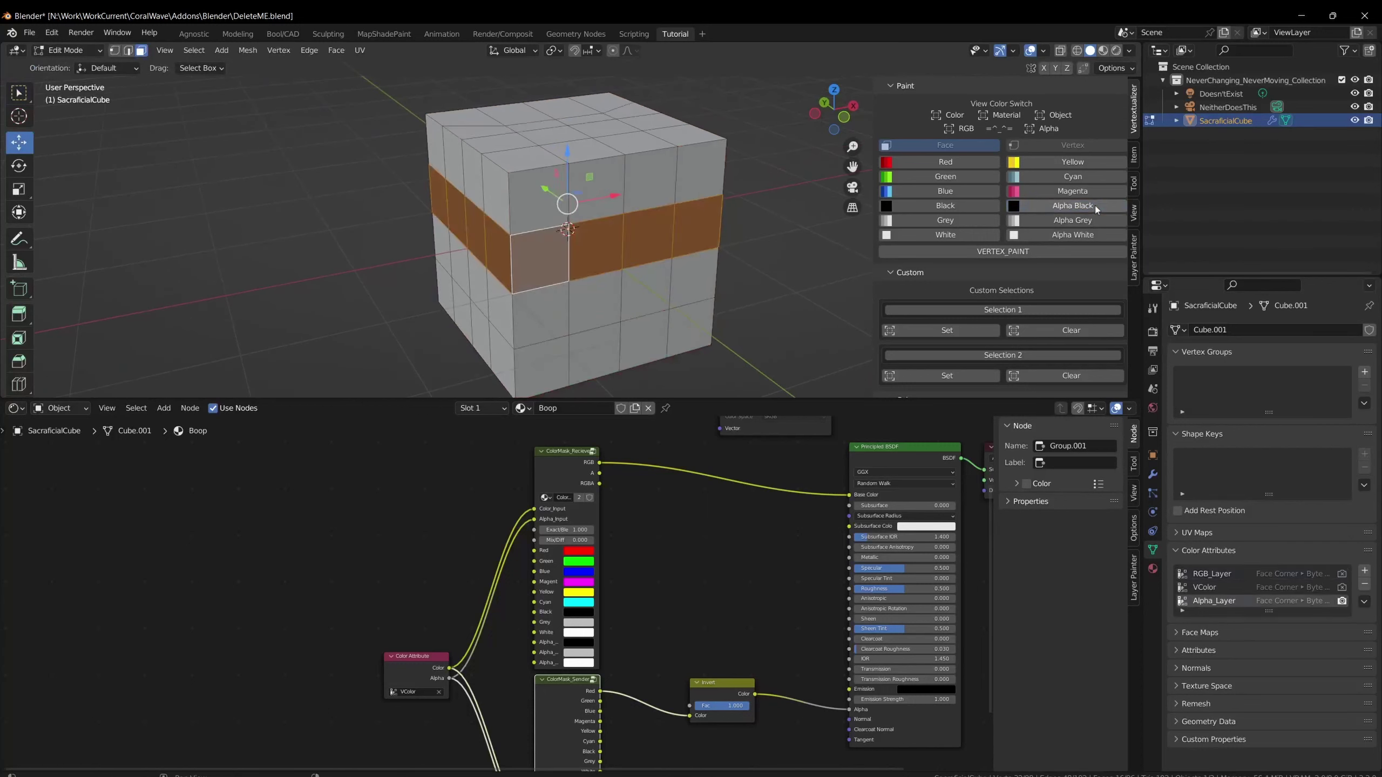
Compare the cube's RGB and Alpha paint layers, finish on RGB, and set the view color mode to Material.
middle_click_drag(629, 256, 668, 268)
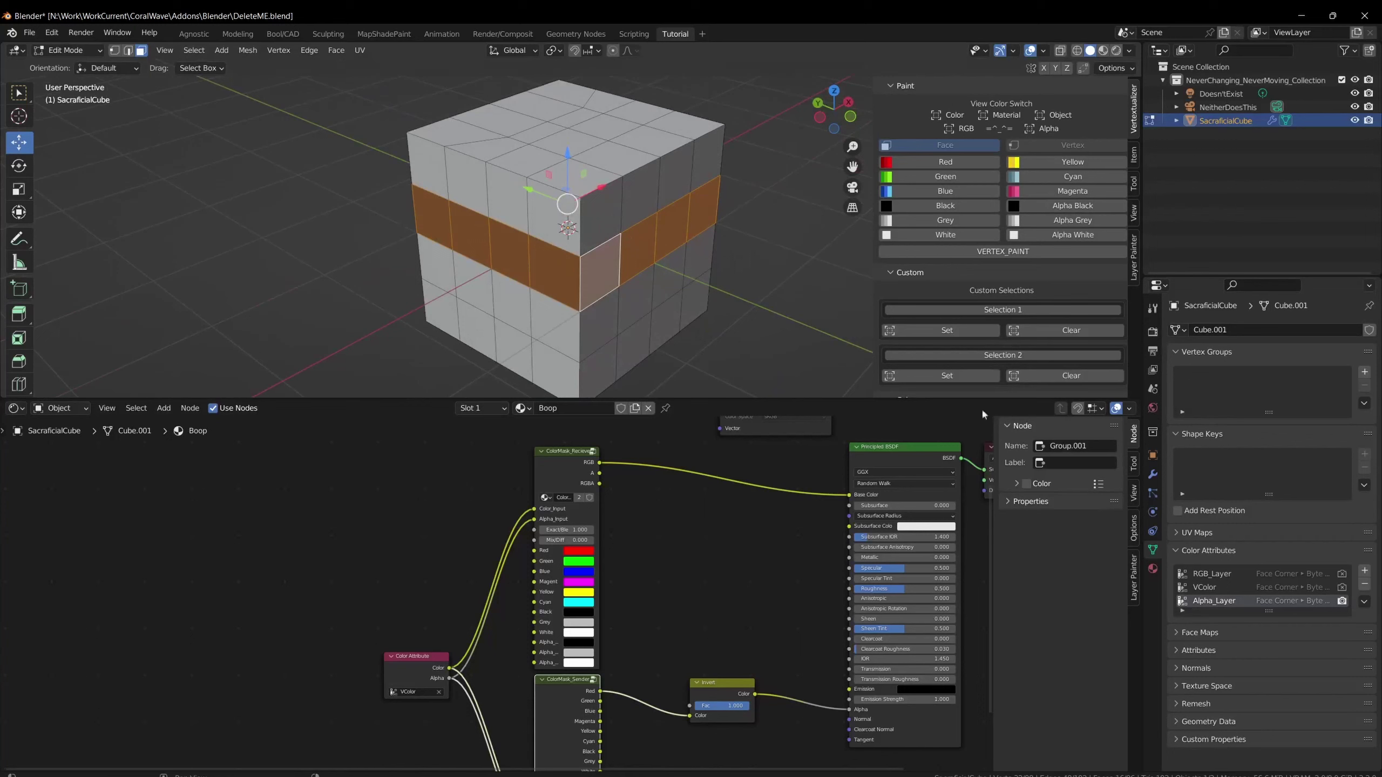
middle_click_drag(789, 219, 782, 213)
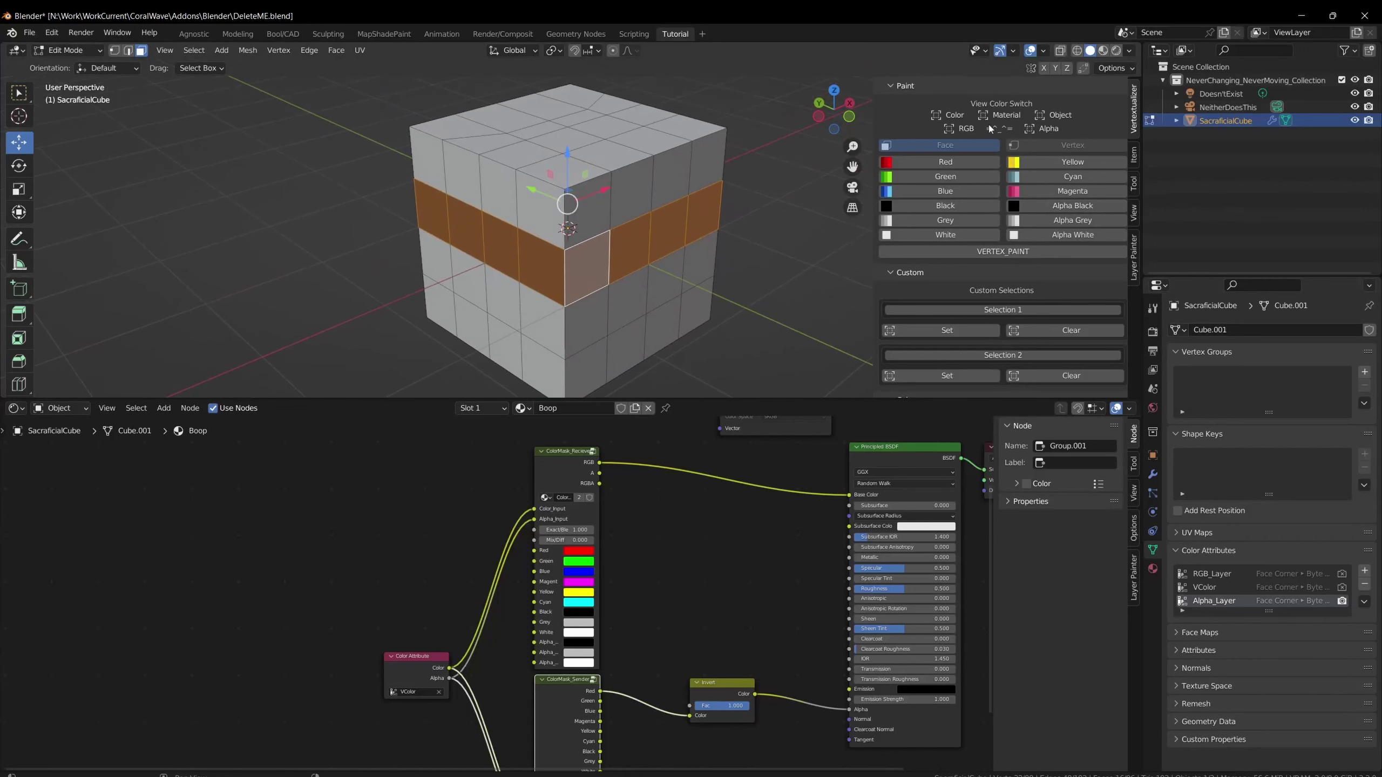
left_click(966, 130)
left_click(1039, 130)
left_click(960, 131)
left_click(1036, 130)
left_click(953, 136)
left_click(1040, 130)
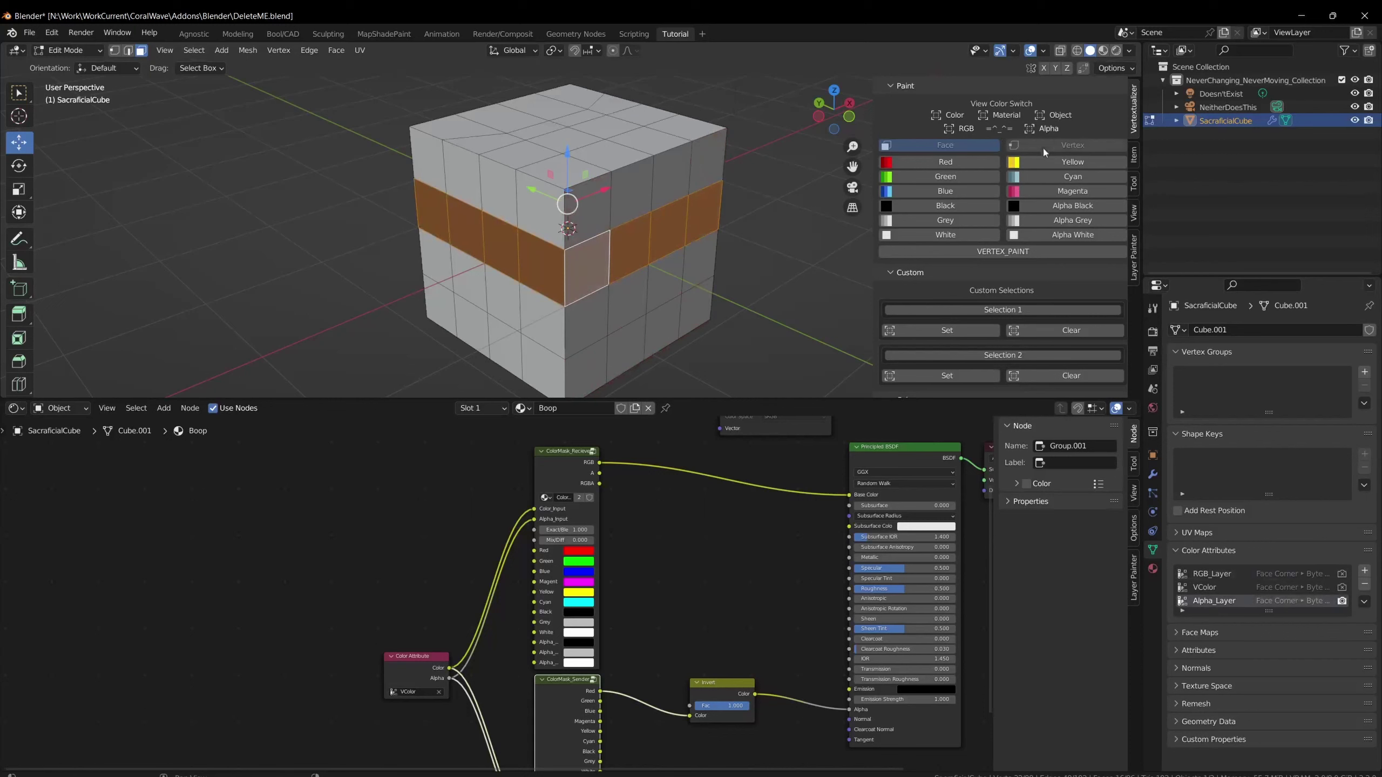
left_click(961, 129)
left_click(1006, 116)
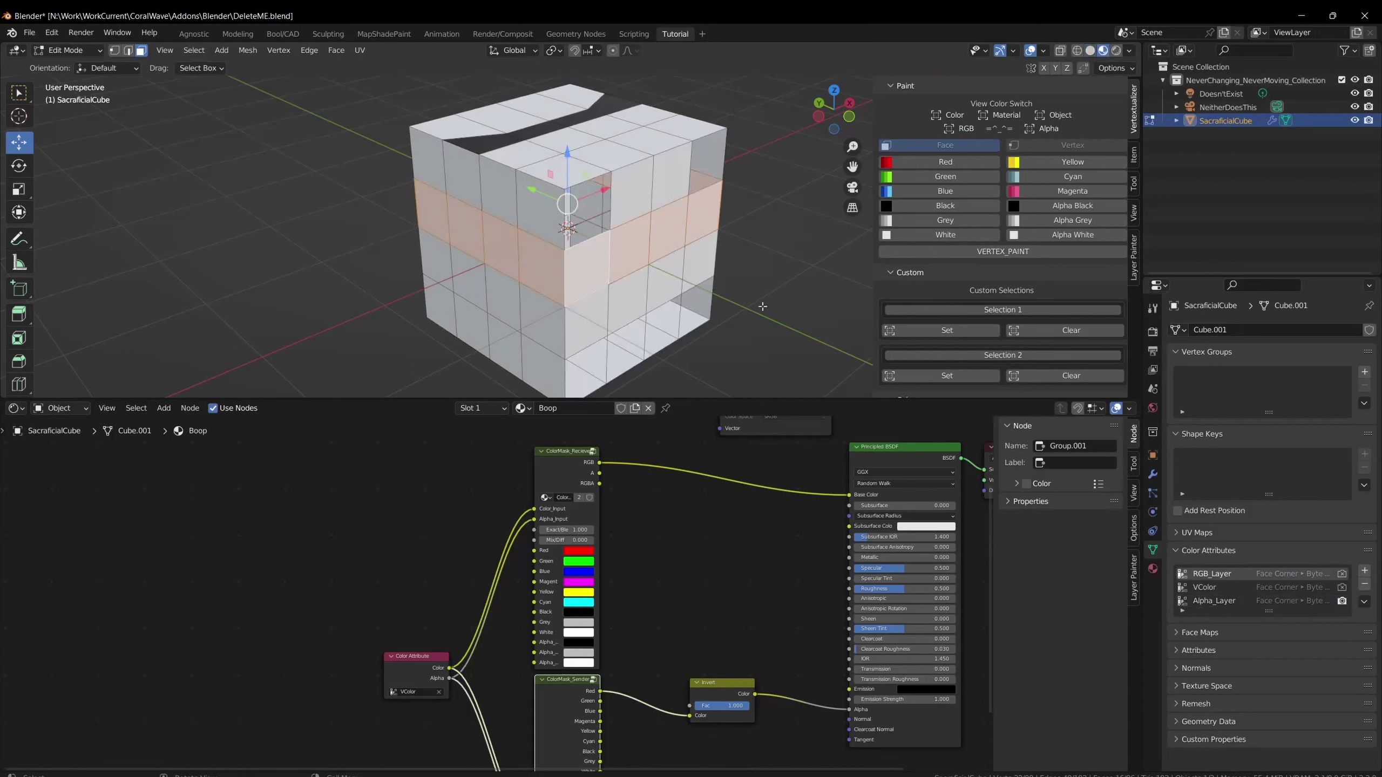
Replace the Invert node's link to the Principled BSDF Alpha input with the upper ColorMask node's A output.
middle_click_drag(763, 307, 735, 335)
middle_click_drag(729, 708, 715, 652)
left_click_drag(826, 653, 828, 657)
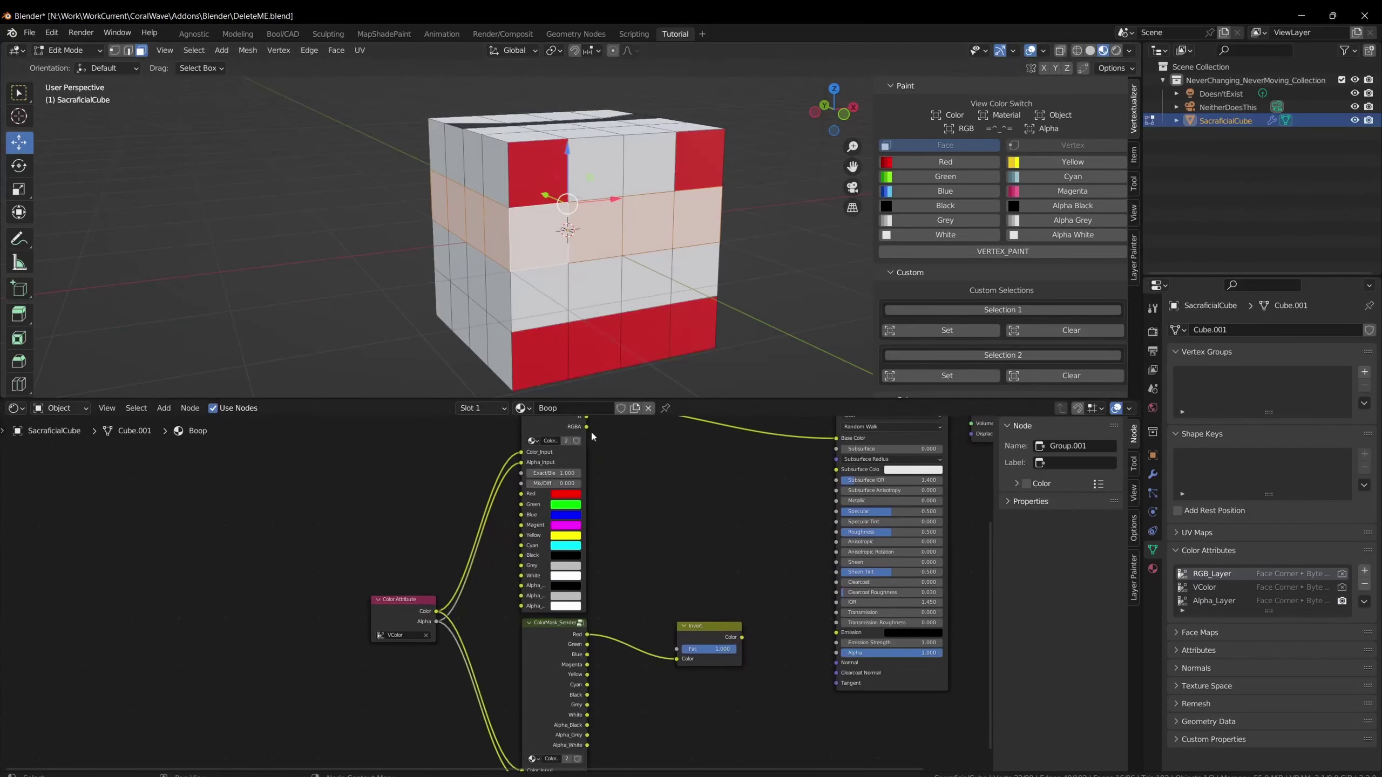
middle_click_drag(589, 425, 587, 450)
left_click_drag(586, 442, 840, 685)
middle_click_drag(637, 218, 714, 282)
scroll(810, 679, "down", 2)
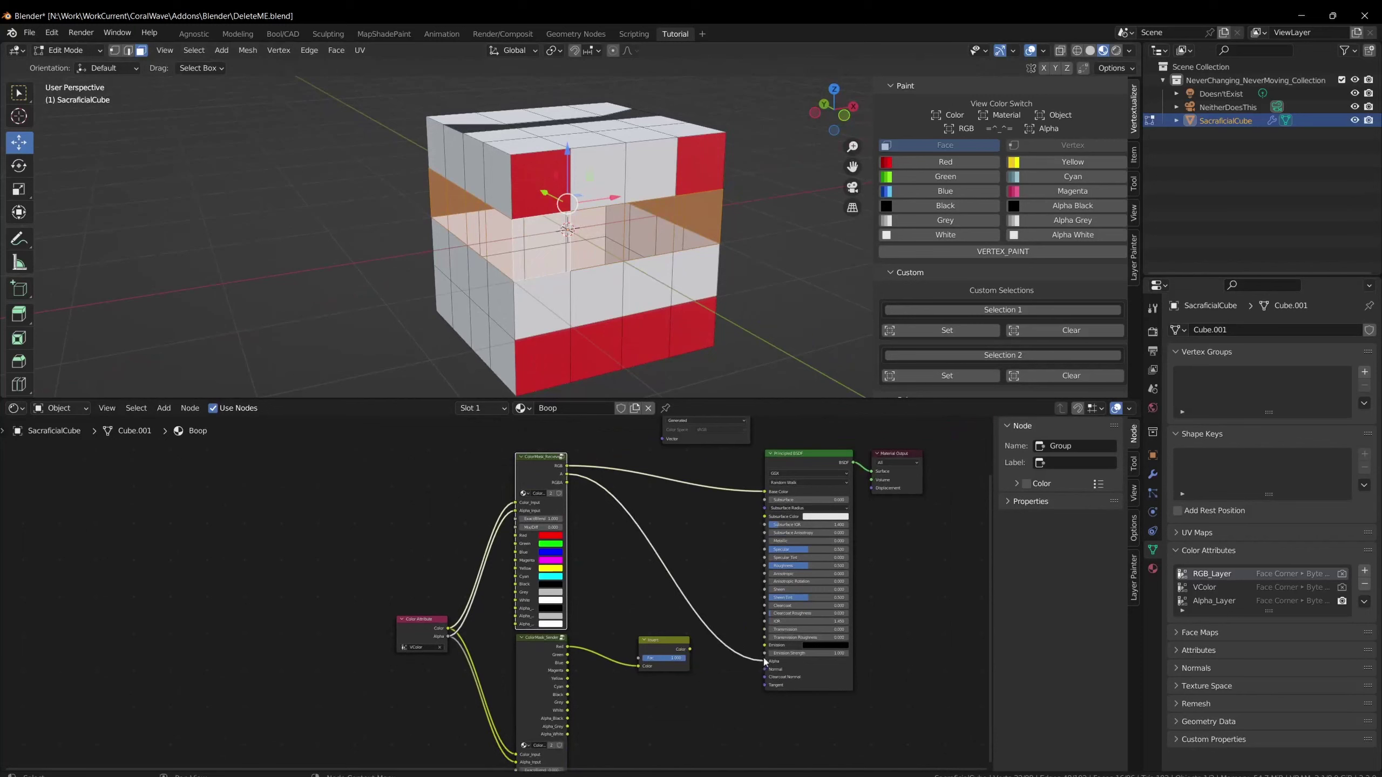
left_click(760, 663)
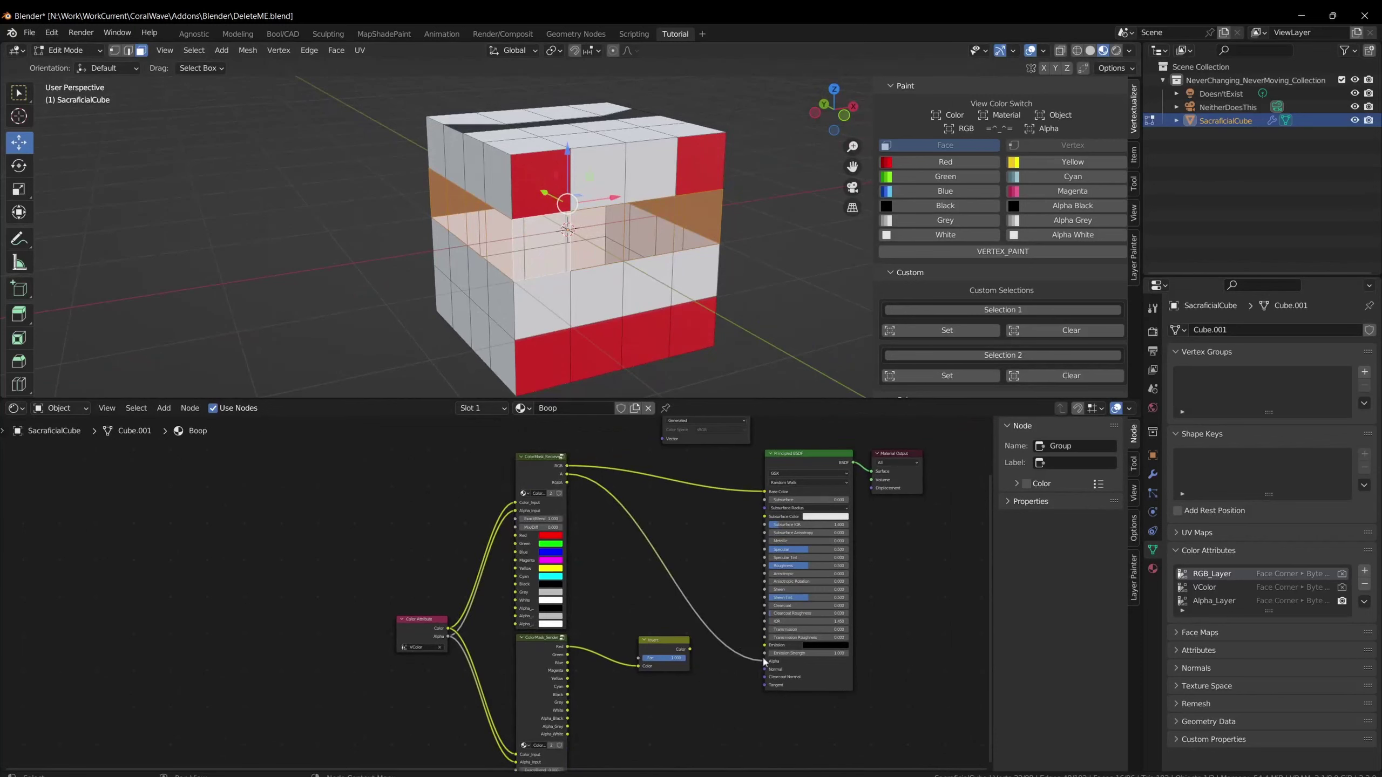
Change to edge selection, select the entire cube mesh, and paint it Alpha White.
key("KP_4")
left_click(129, 51)
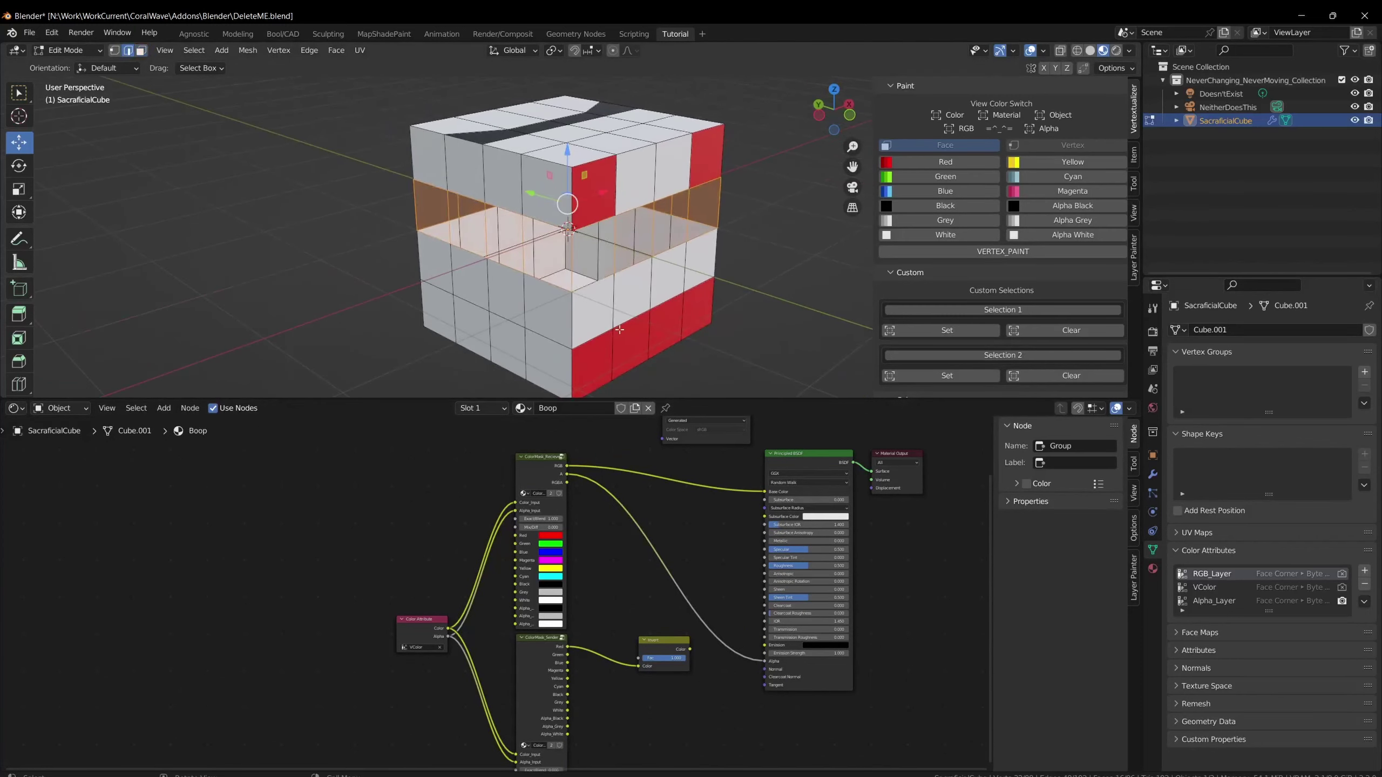
left_click(570, 306)
left_click(656, 279)
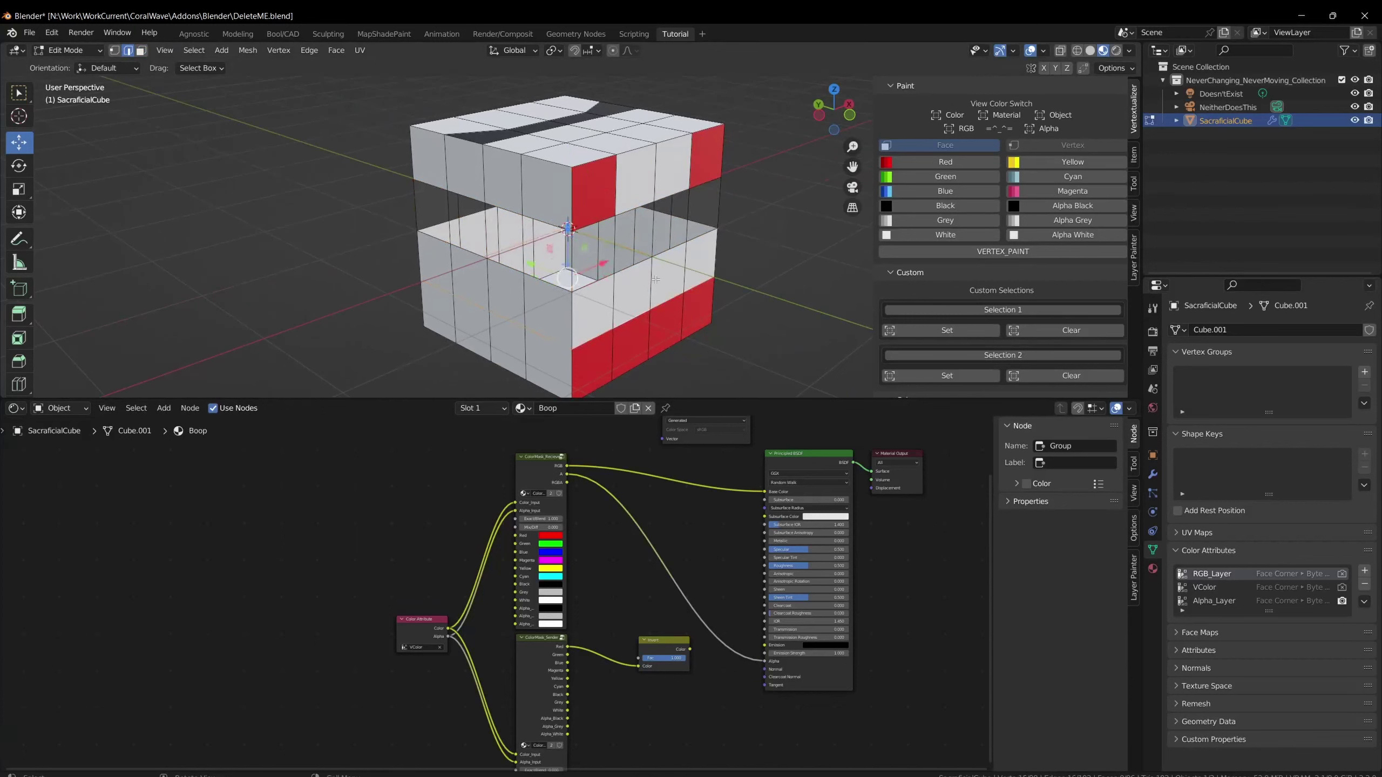
key("KP_6")
key("KP_6")
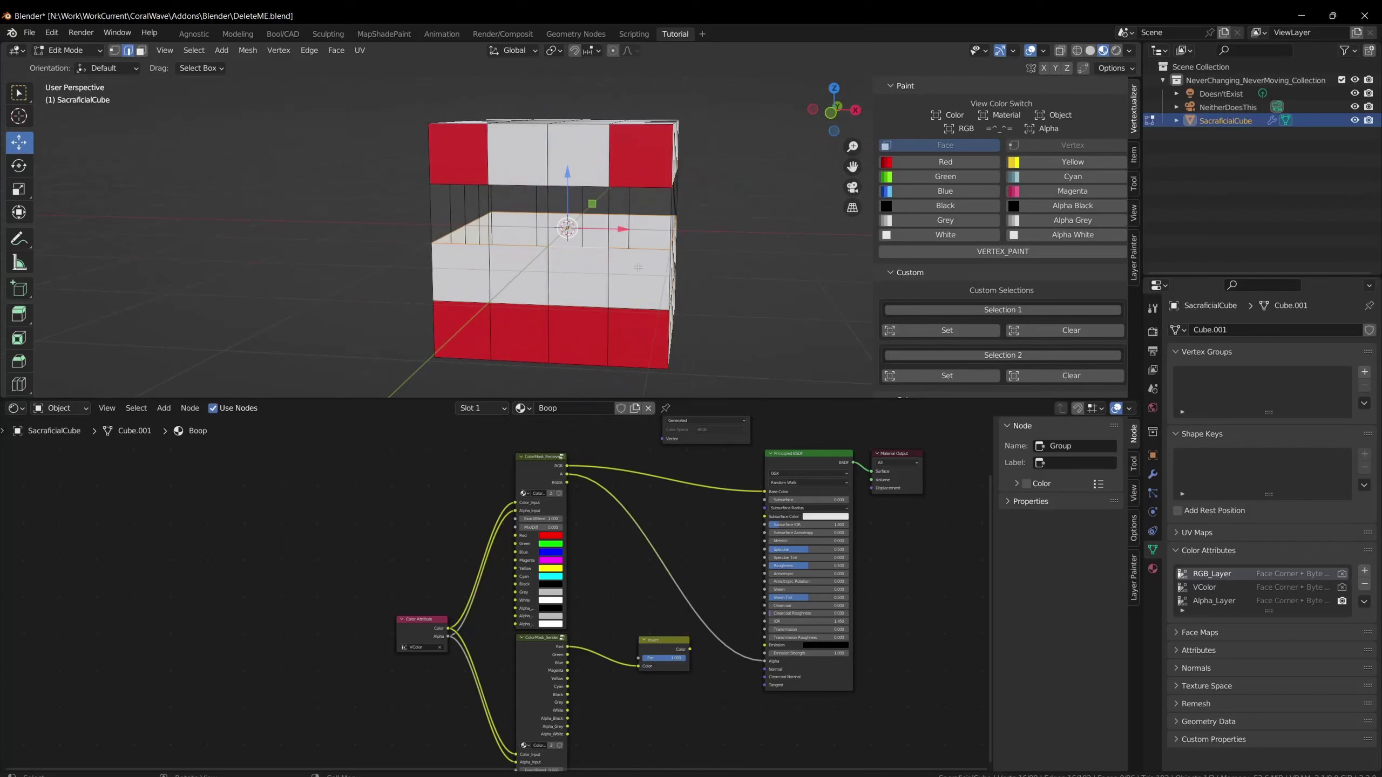
key("a")
left_click(1086, 235)
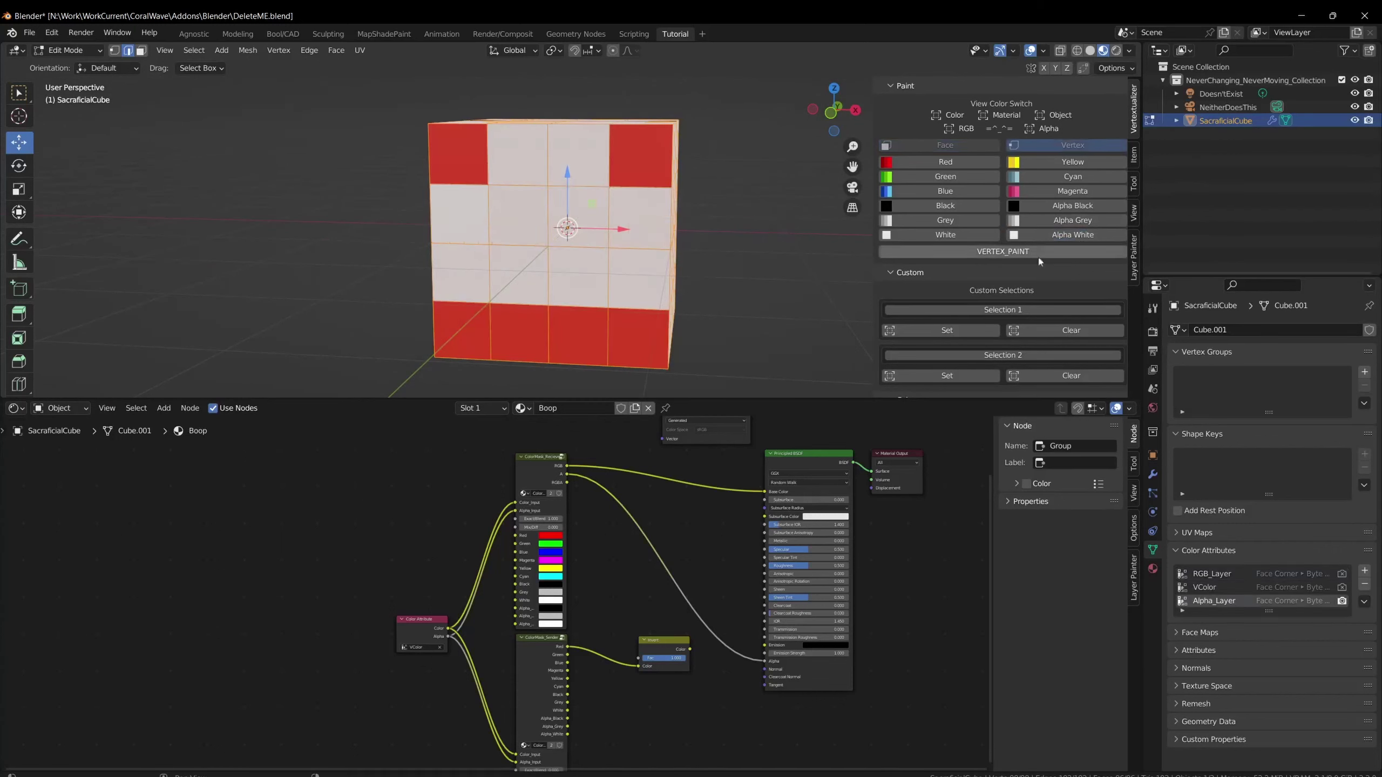
Select the horizontal edge loop around the cube's middle and paint its vertices Green.
middle_click_drag(539, 229, 580, 276)
left_click(579, 275)
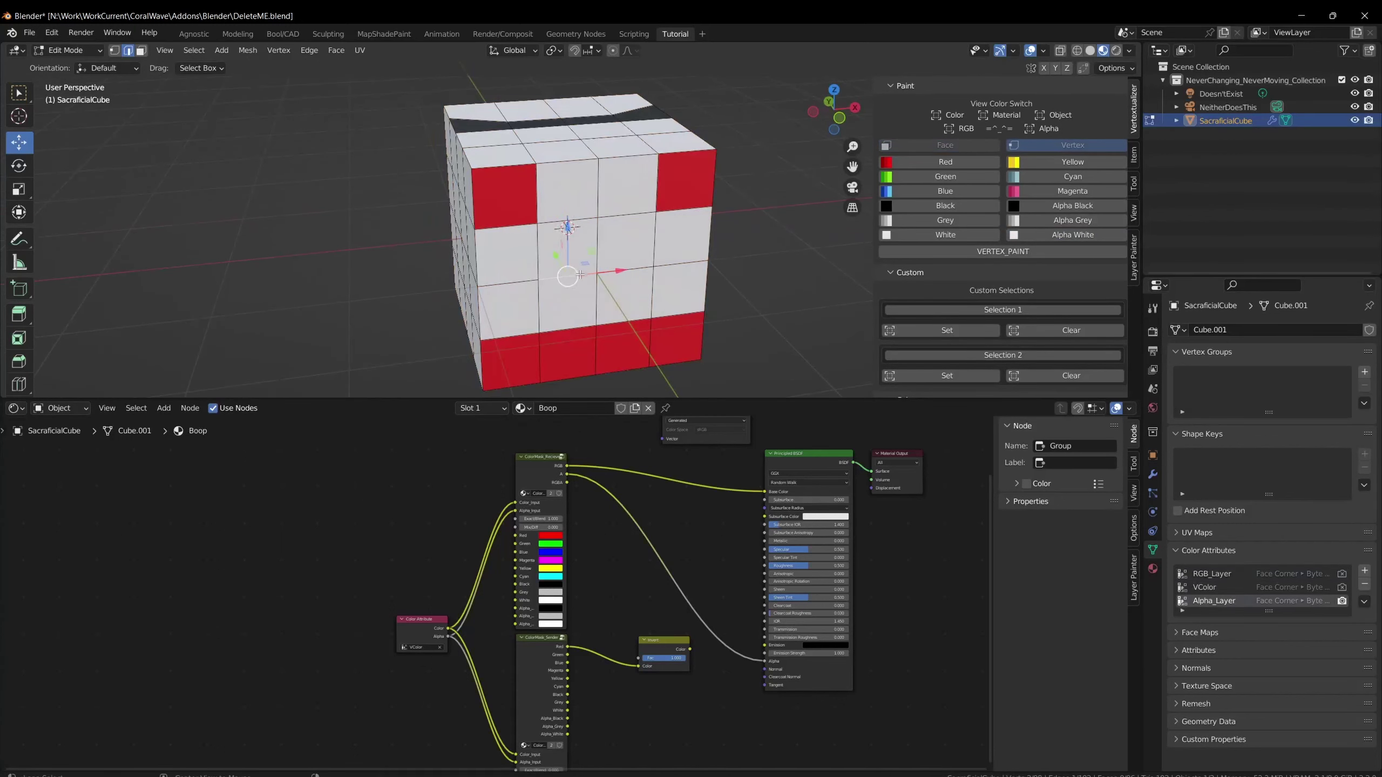
left_click(642, 264, "alt")
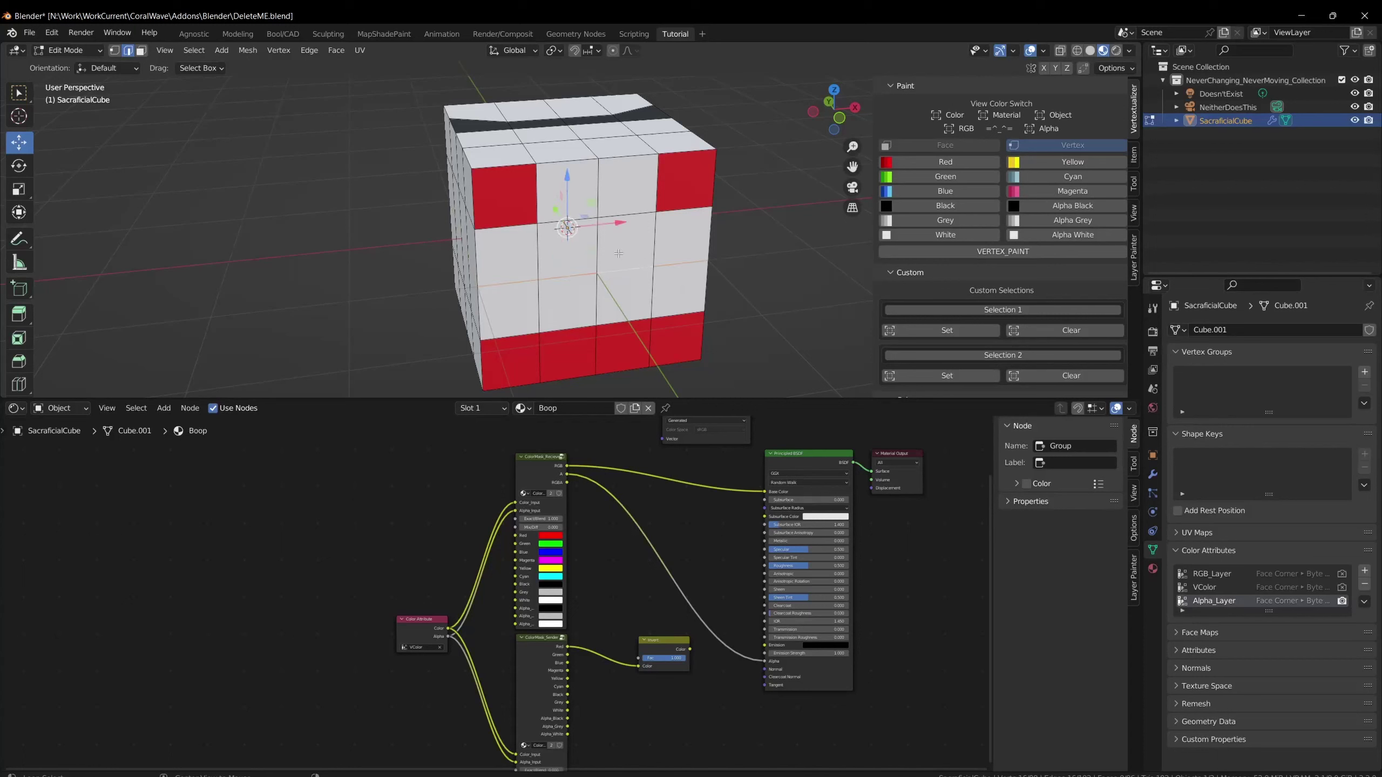
left_click(939, 175)
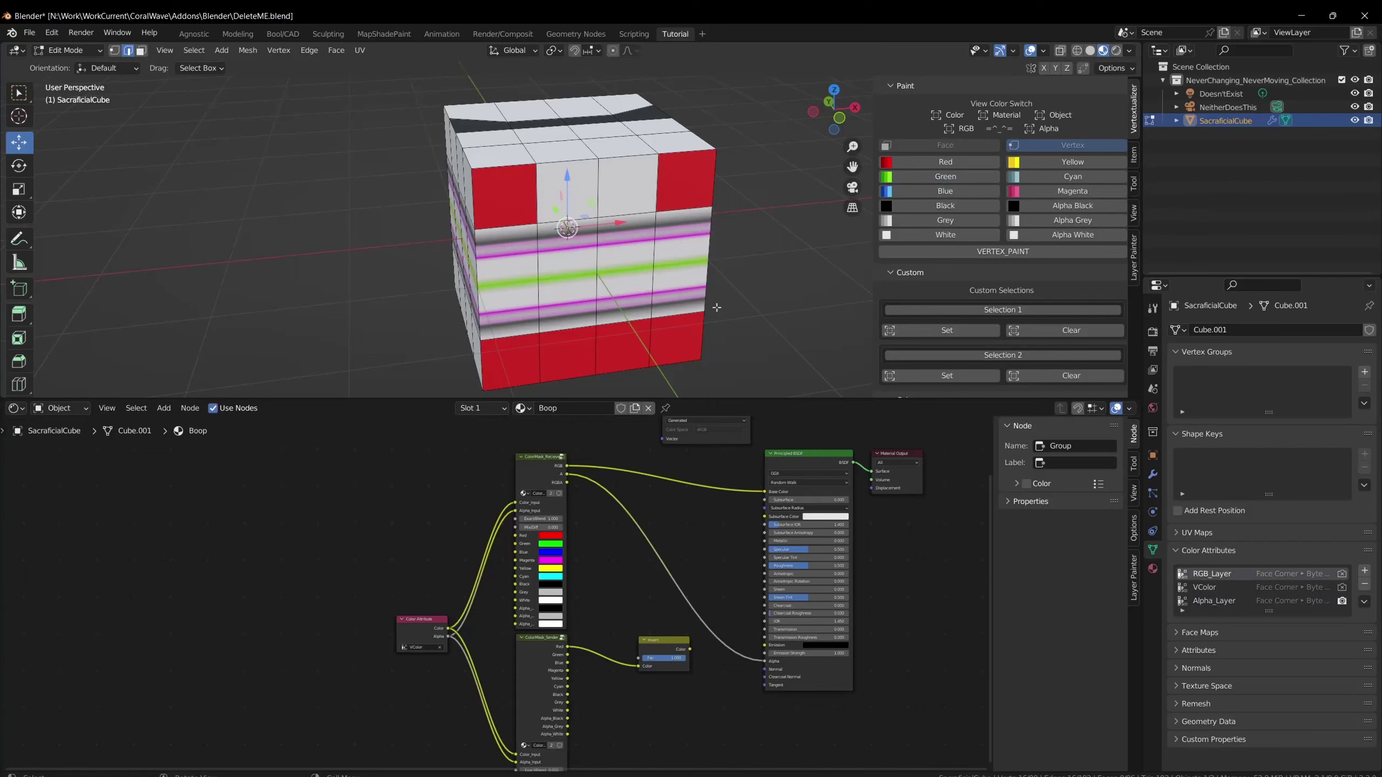
Set the upper ColorMask node's Mix/Diff value to 1.000.
middle_click_drag(717, 307, 707, 305)
scroll(655, 494, "up", 2)
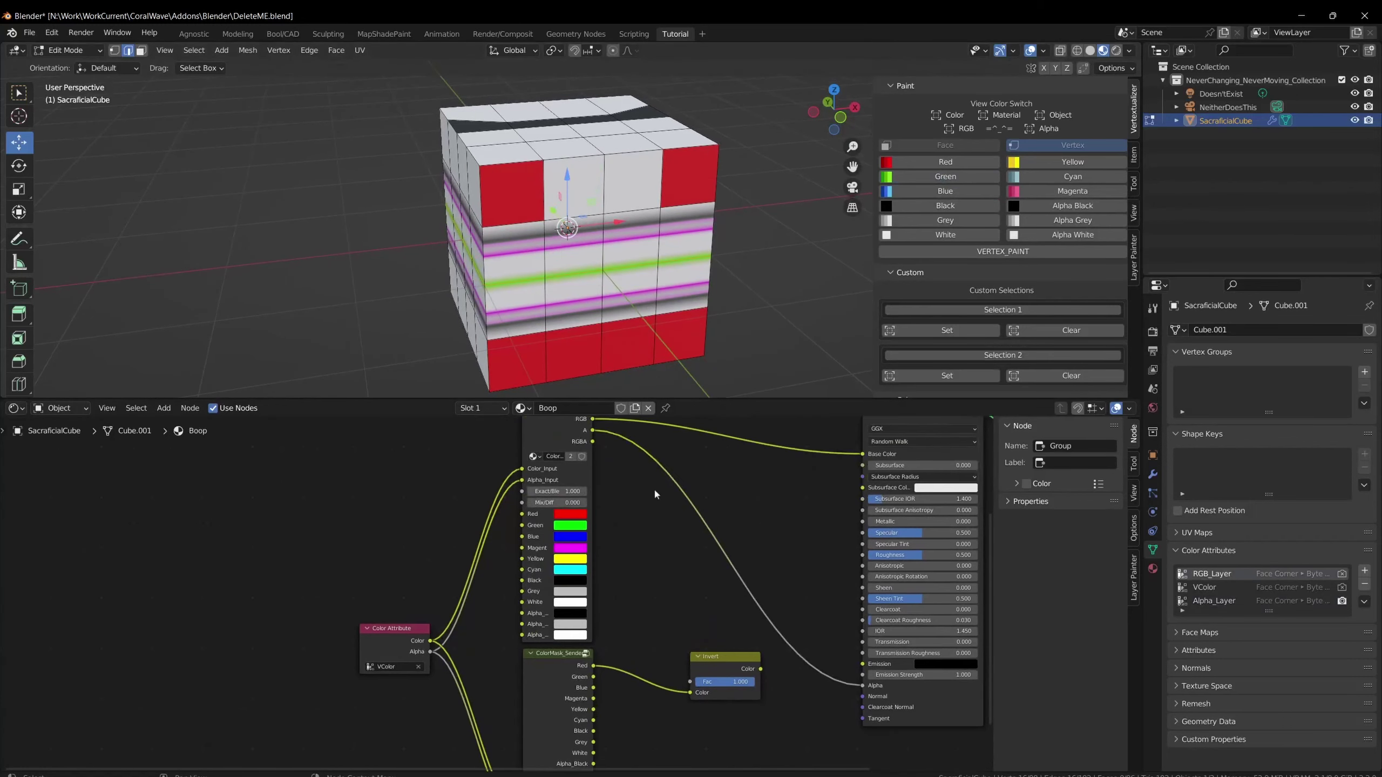
scroll(631, 515, "up", 3)
mouse_move(584, 539)
left_mouse_down()
mouse_move(565, 539)
mouse_move(607, 555)
mouse_move(569, 539)
mouse_move(594, 539)
left_mouse_up()
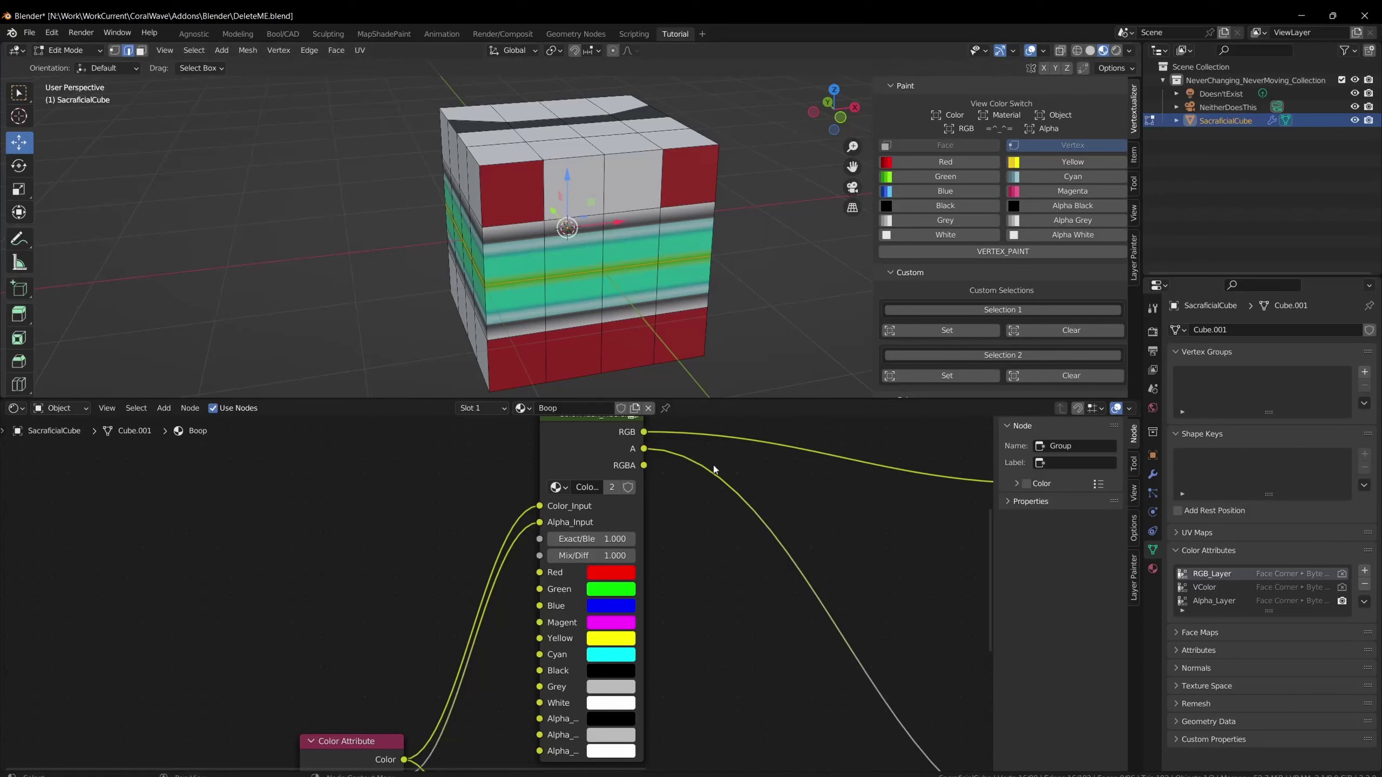
scroll(714, 470, "down", 3)
Connect the ColorMask sender node's Green output to the Principled BSDF Base Color, keeping the Material view mode.
left_click(546, 710)
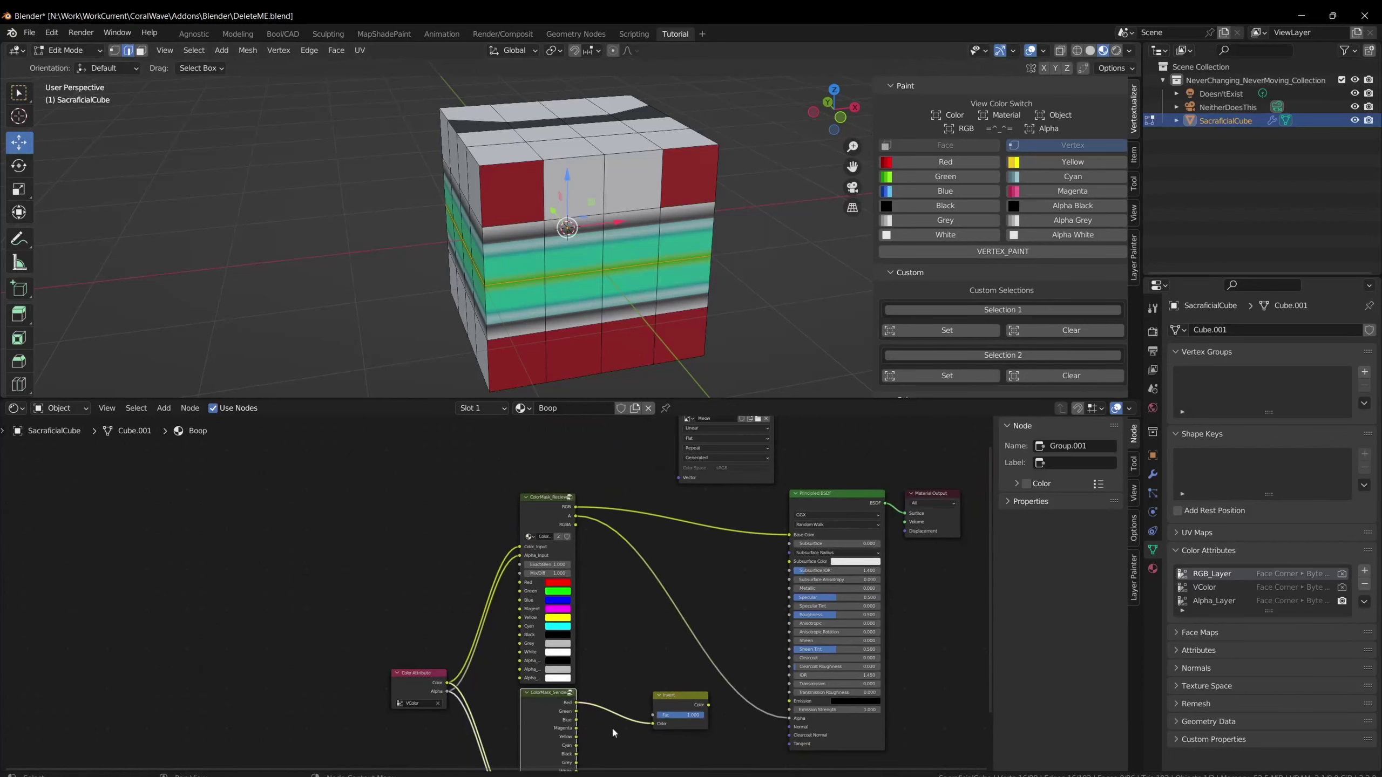
middle_click_drag(614, 733, 626, 661)
scroll(625, 718, "up", 1)
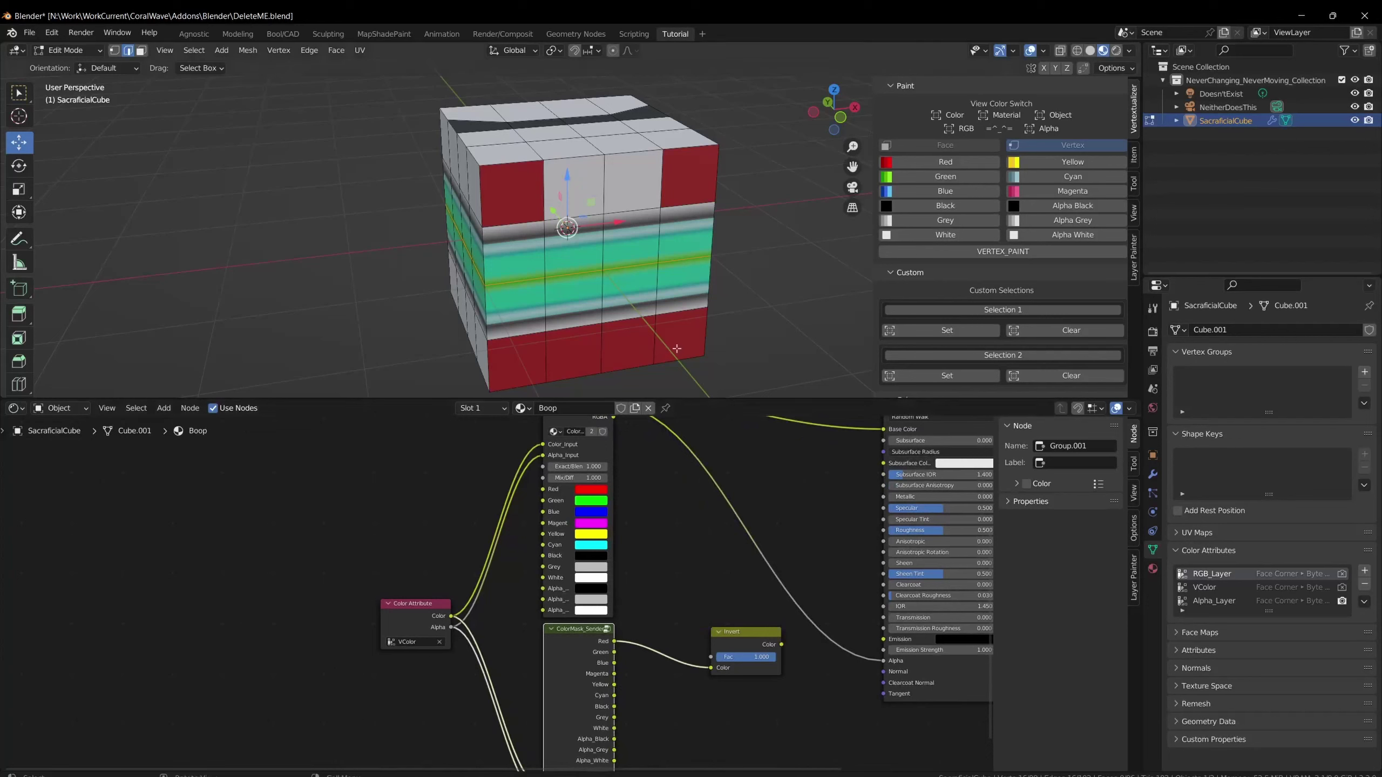
left_click(959, 114)
left_click(998, 115)
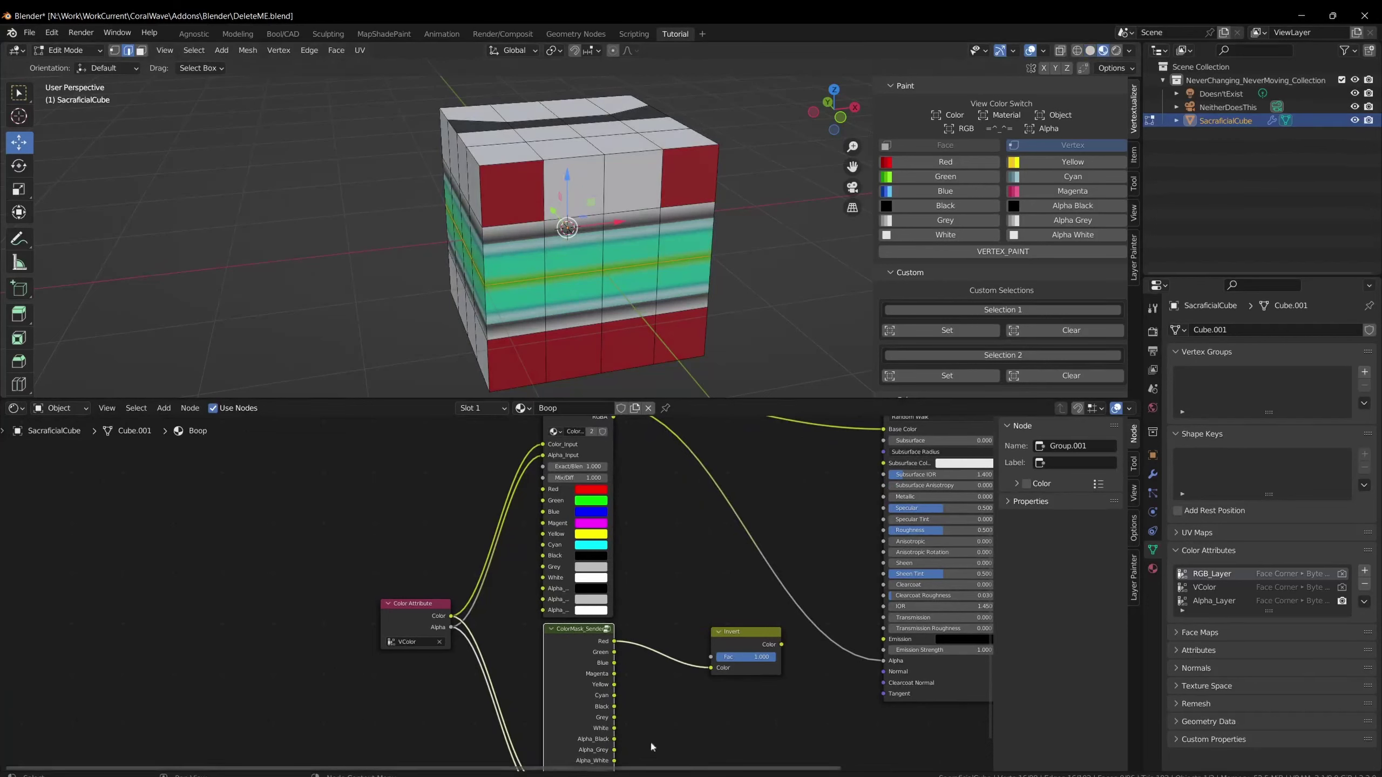
left_click_drag(615, 662, 873, 525)
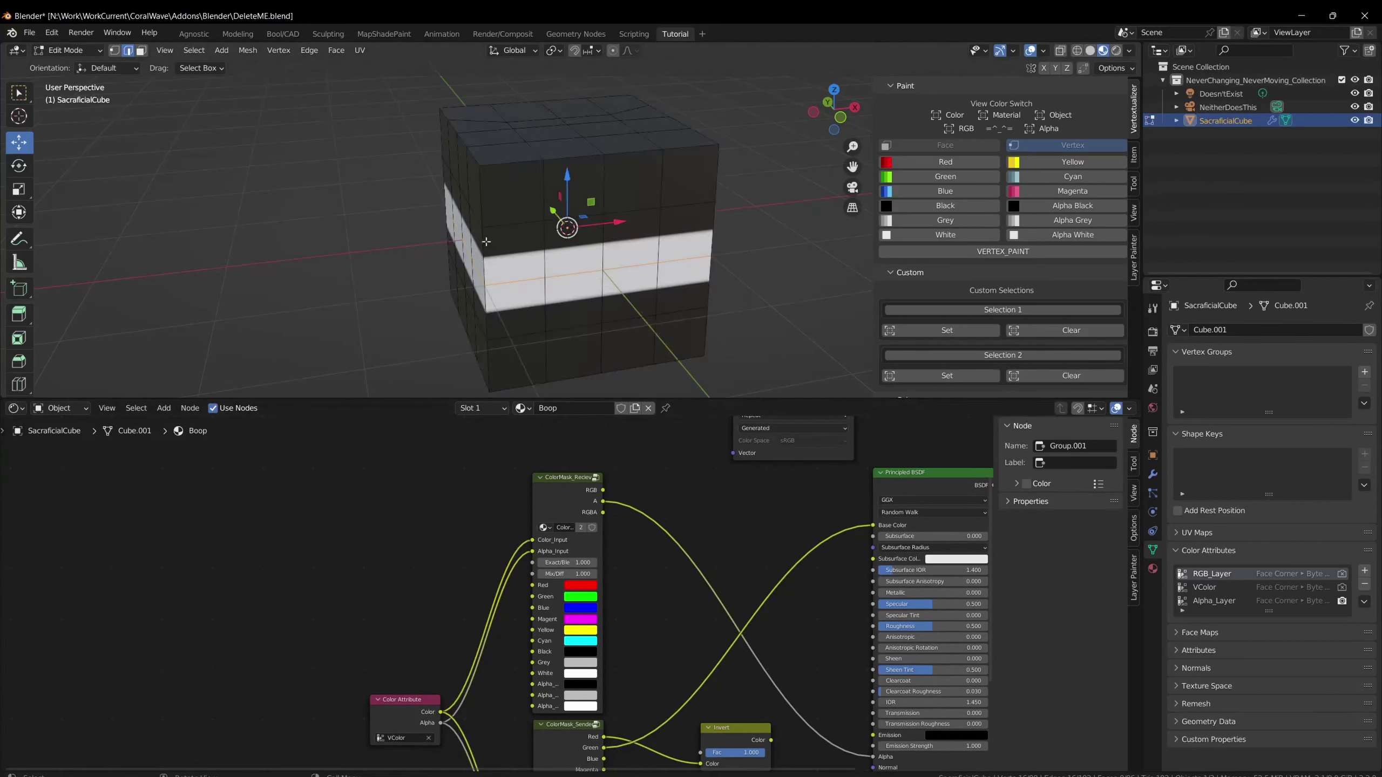
scroll(670, 627, "down", 2, "shift")
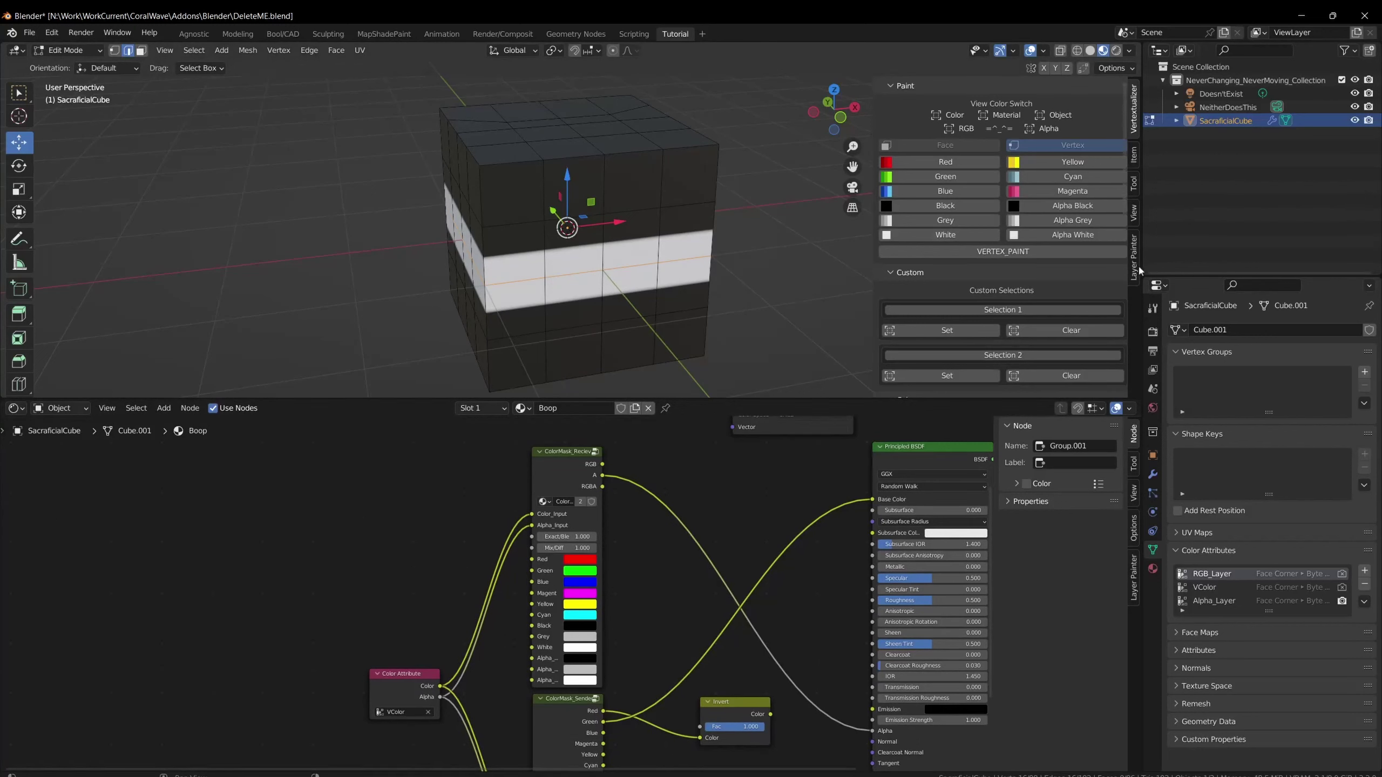
middle_click_drag(634, 662, 631, 593)
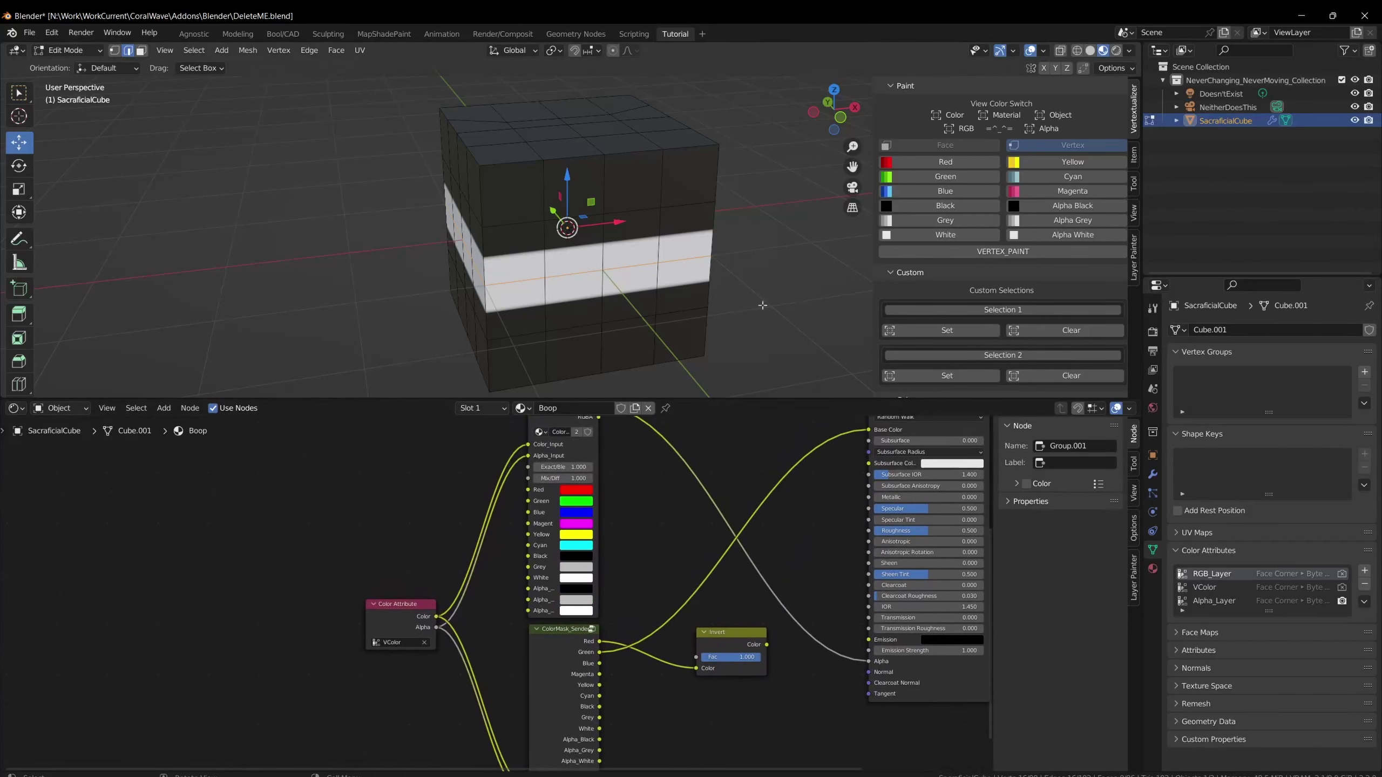
scroll(902, 307, "down", 1)
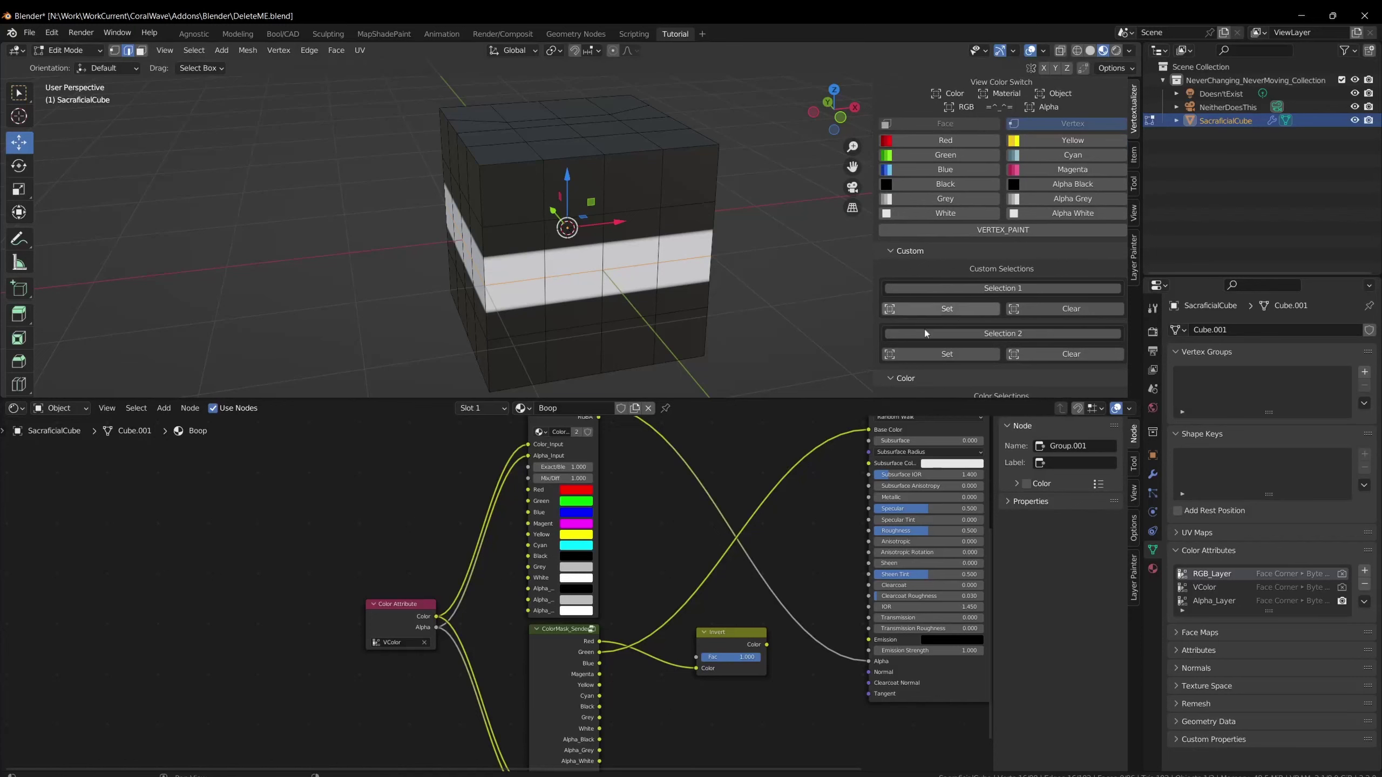
Move the Invert node lower and disconnect the links into the Principled BSDF's Alpha and Base Color inputs.
left_click_drag(725, 651, 727, 697)
middle_click_drag(655, 690, 681, 613)
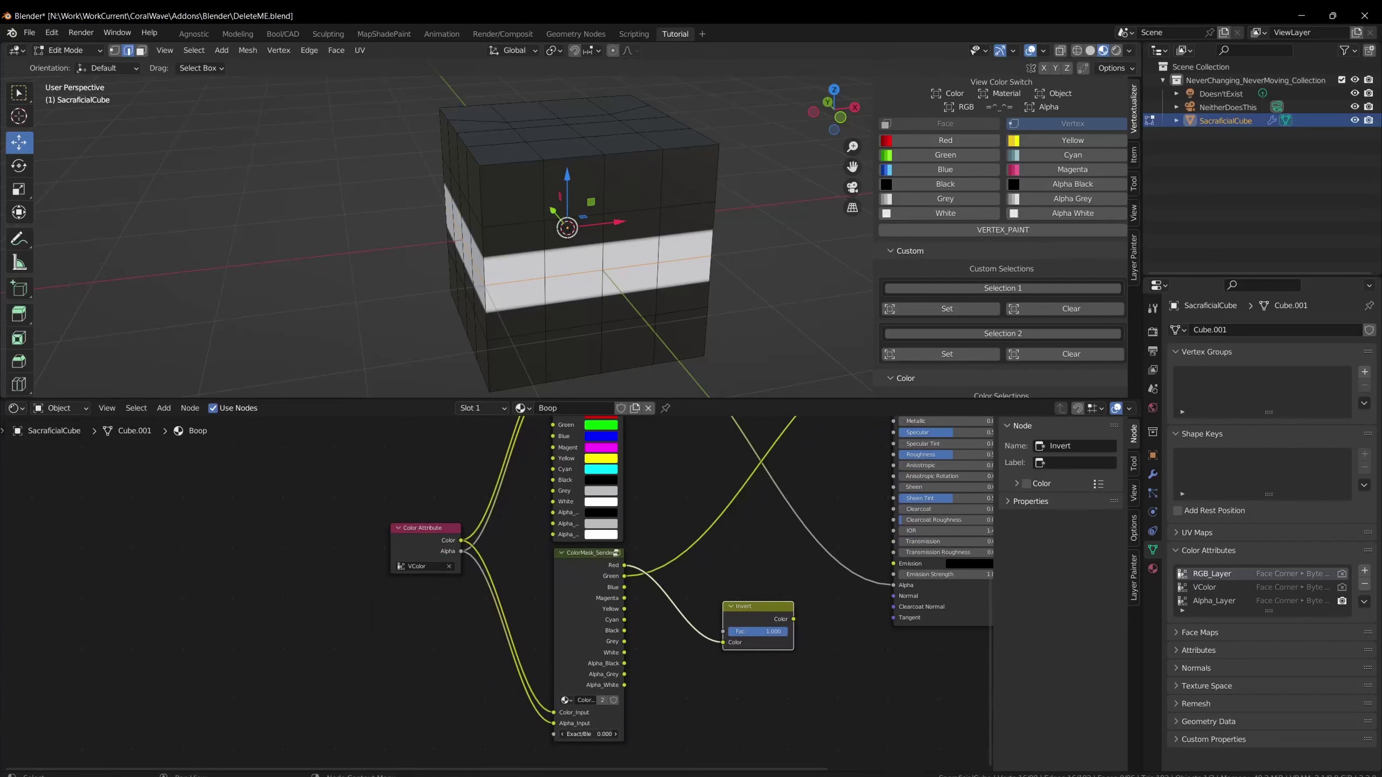
middle_click_drag(759, 519, 747, 643)
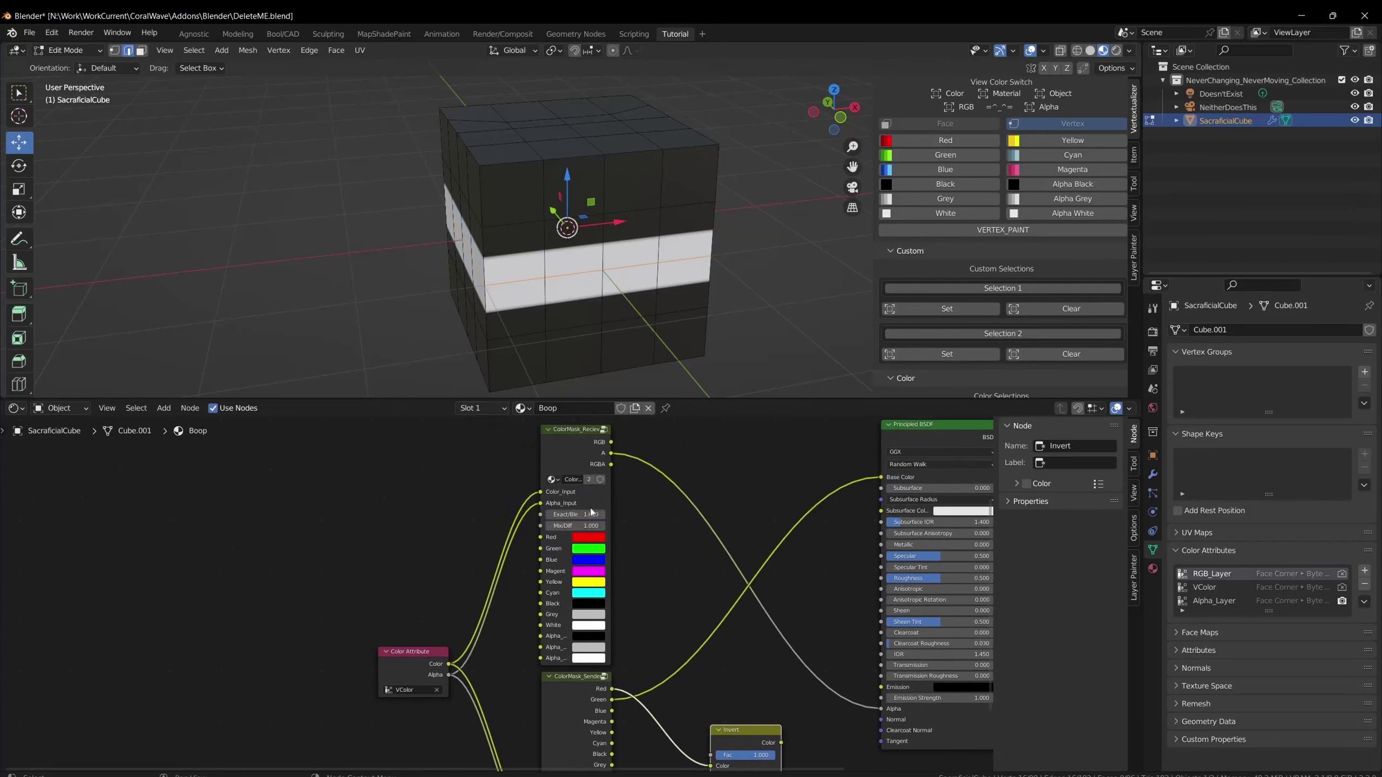
left_click(581, 452)
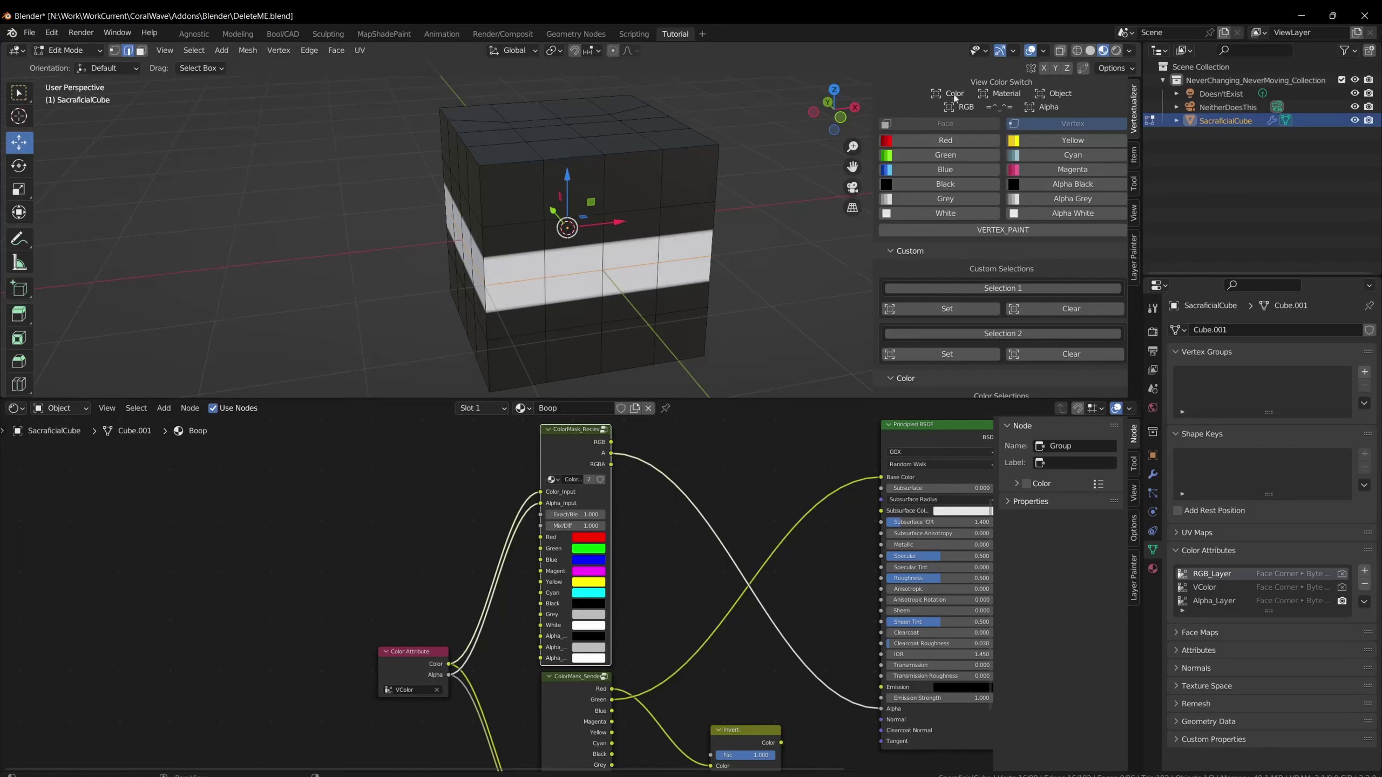
left_click_drag(882, 709, 843, 561)
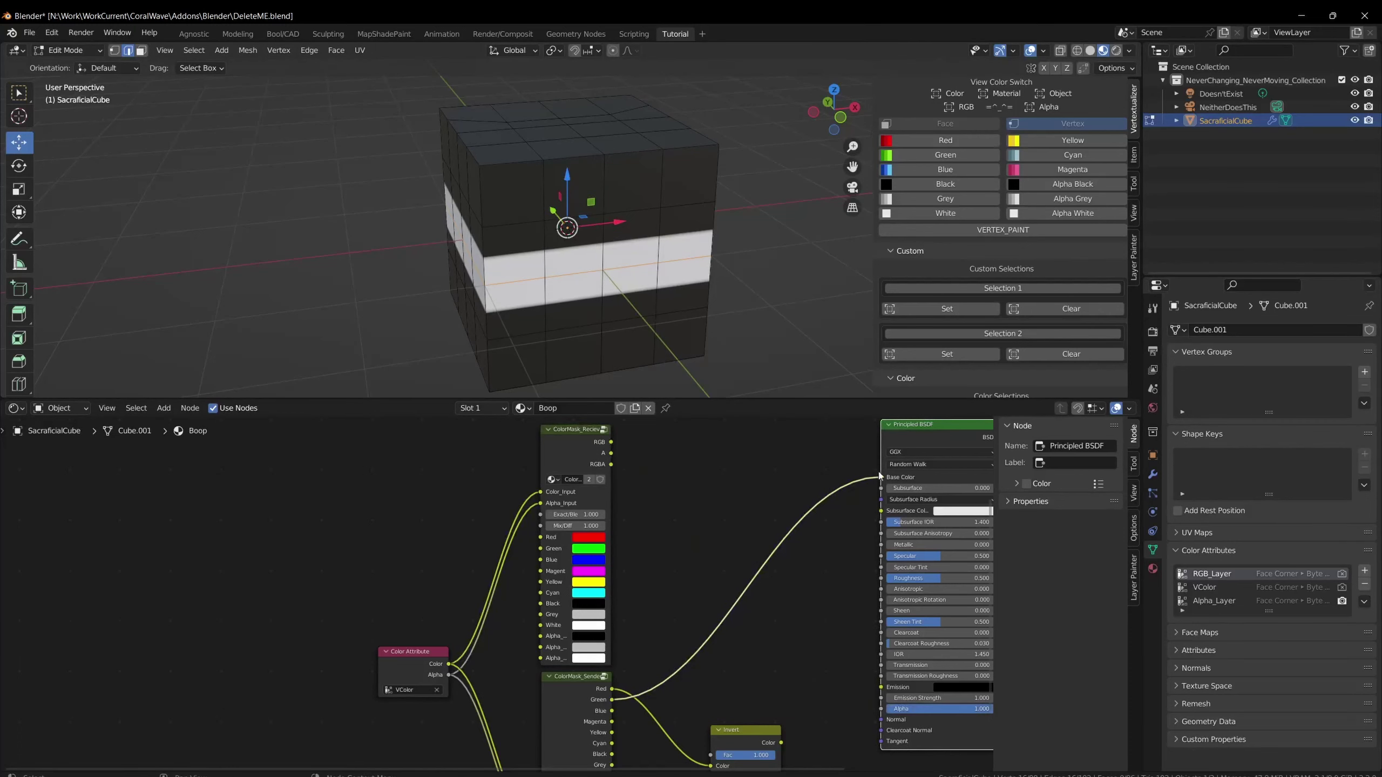
left_click_drag(881, 478, 702, 515)
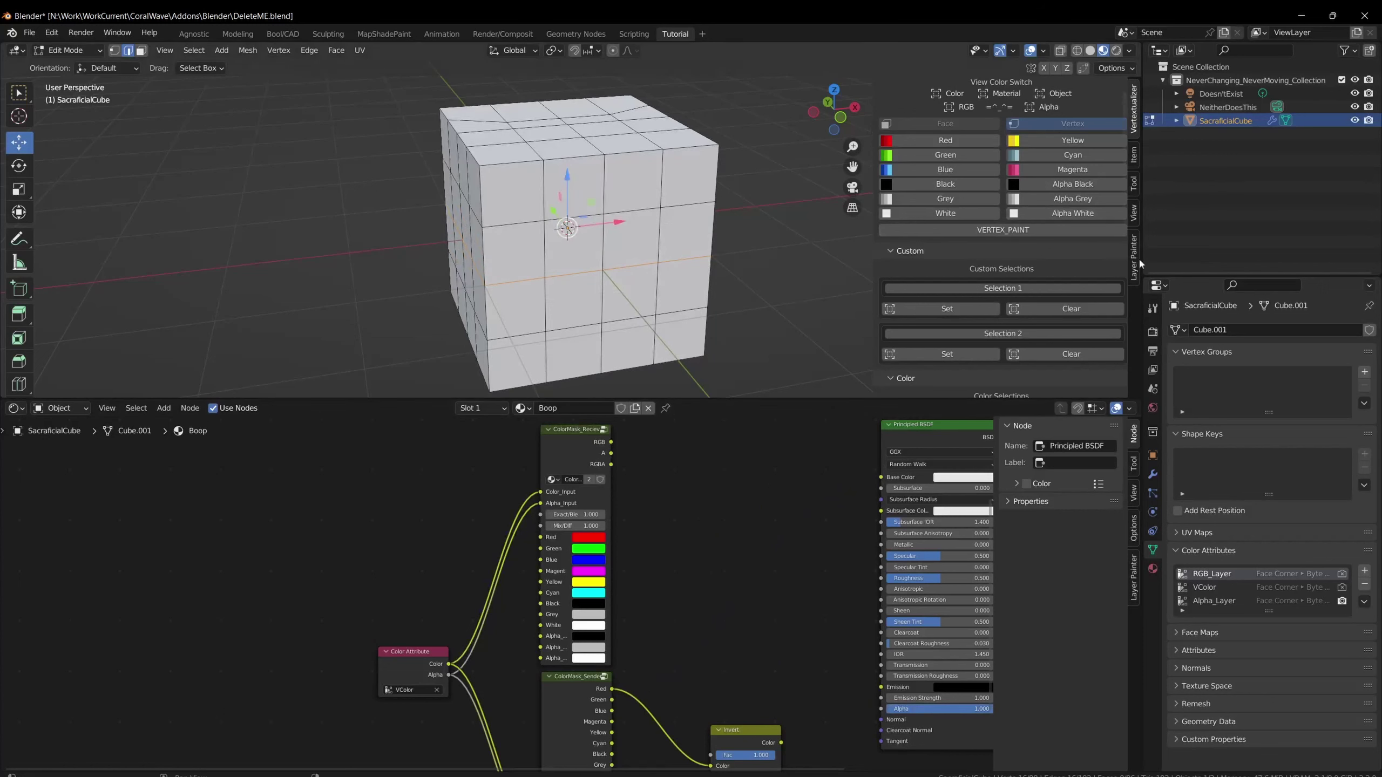
Look through the add-on's custom and color selection tools, and open the Layer Painter settings for the Boop material.
scroll(1088, 284, "down", 5)
scroll(1085, 332, "down", 6)
scroll(1086, 351, "up", 8)
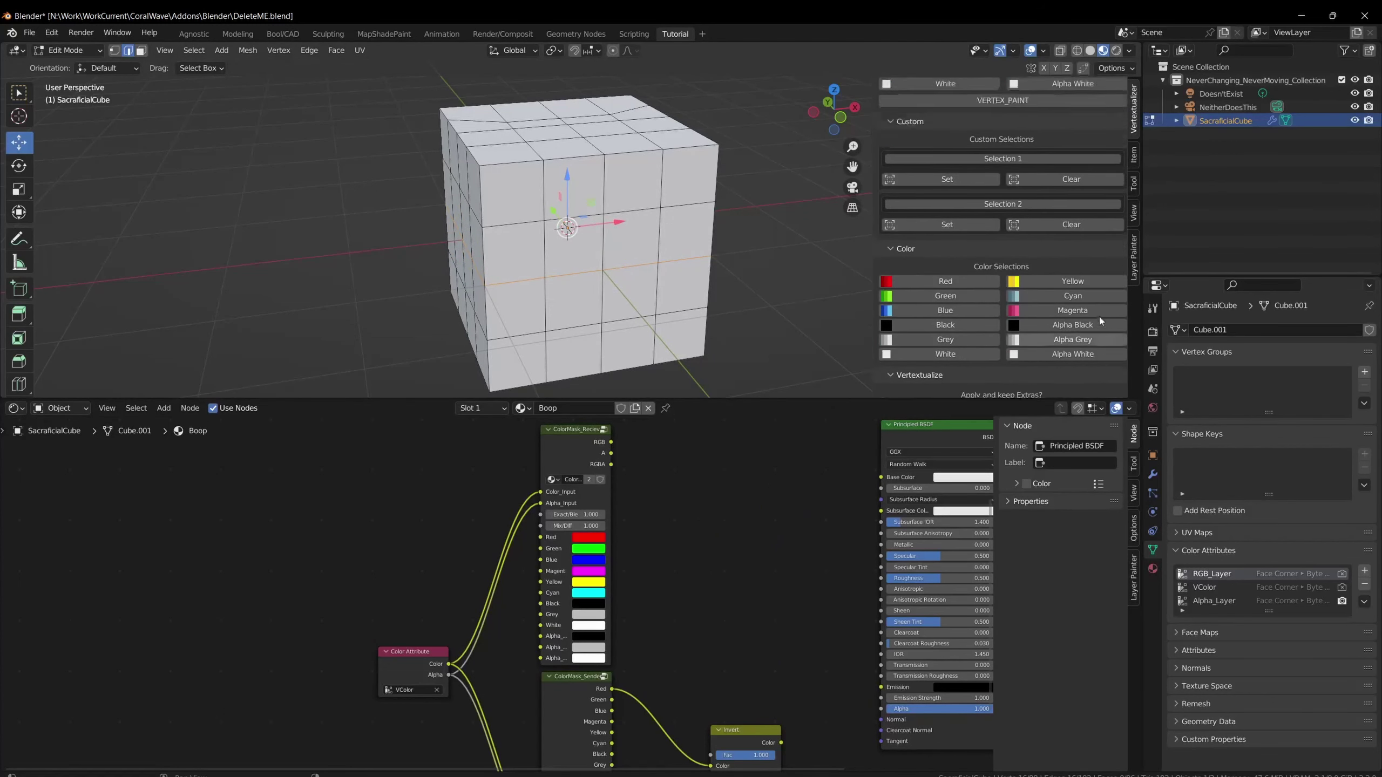
left_click(1134, 248)
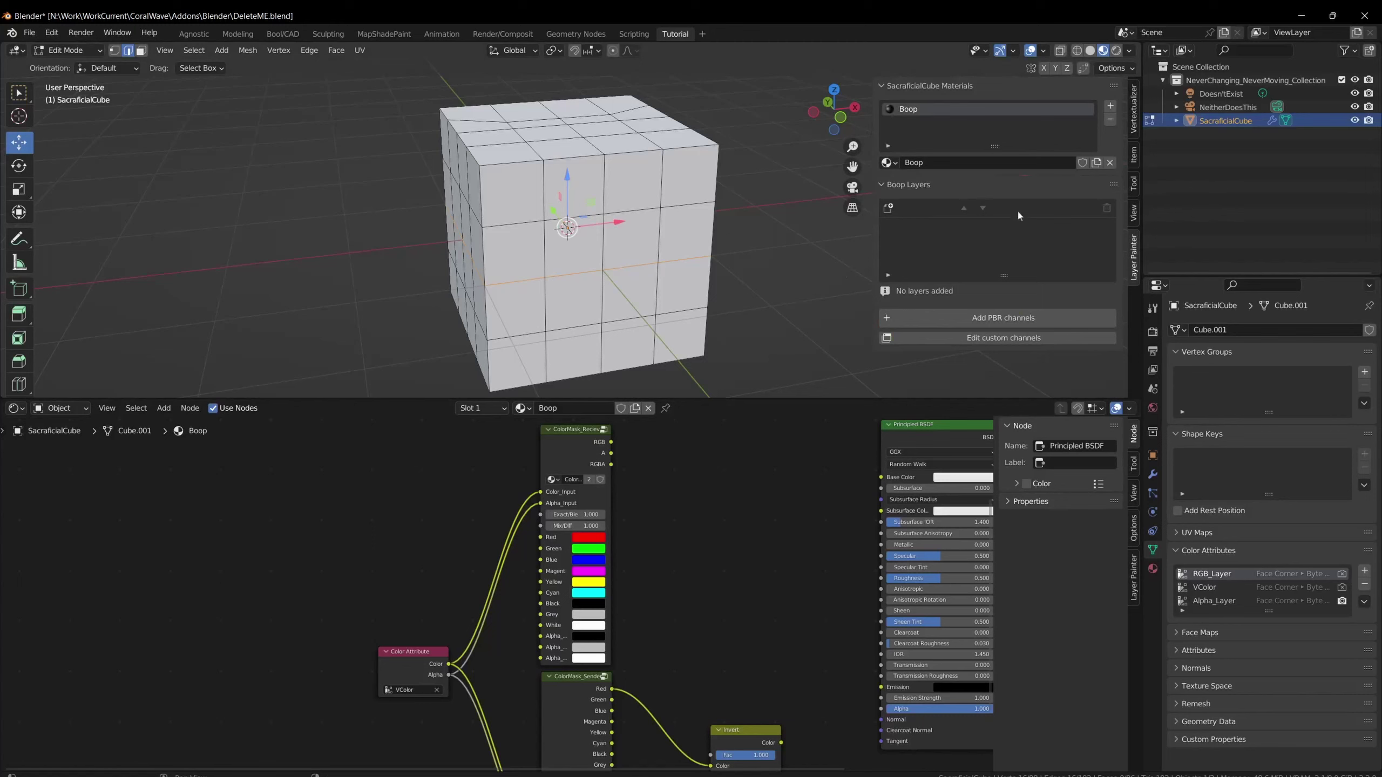
Add a paint layer with PBR channels to the Boop material and give it an ID Mask.
left_click(889, 209)
left_click(997, 322)
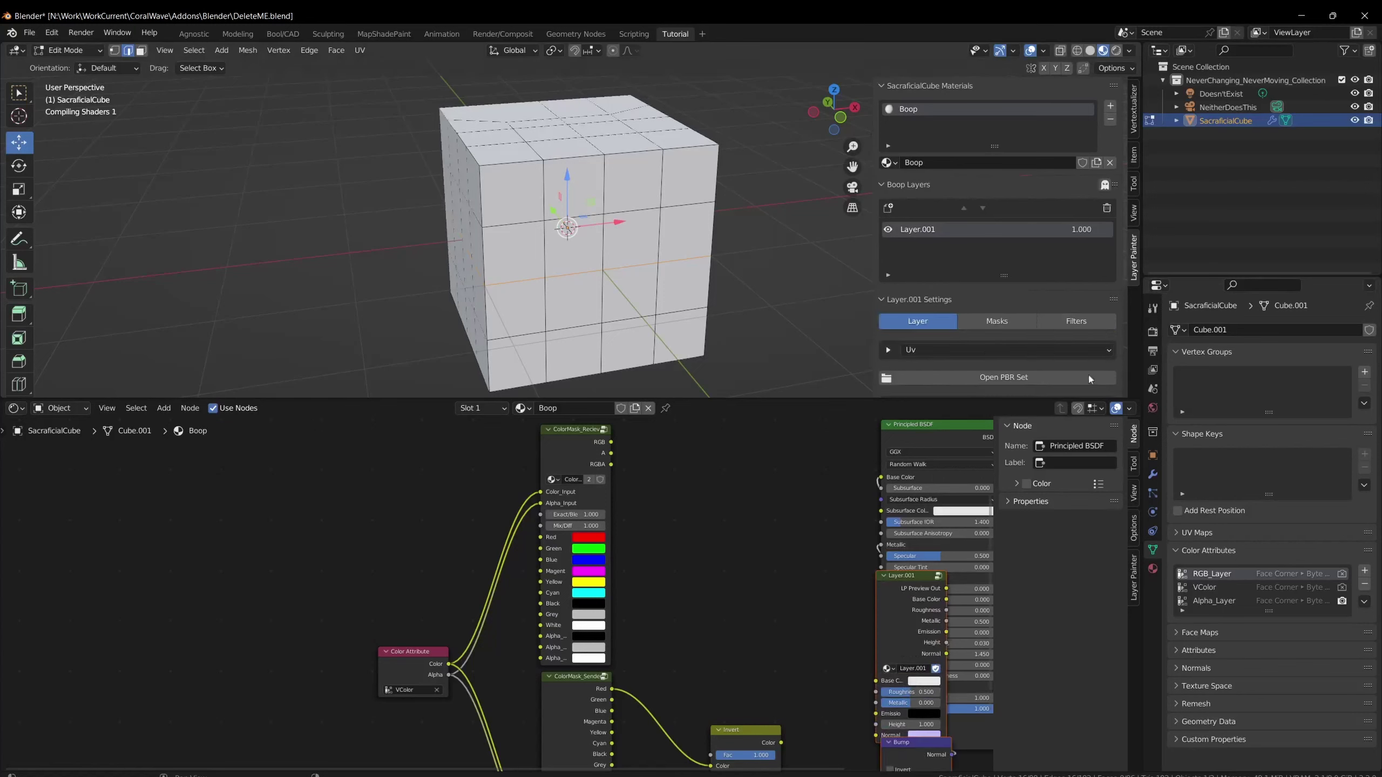
left_click(1006, 325)
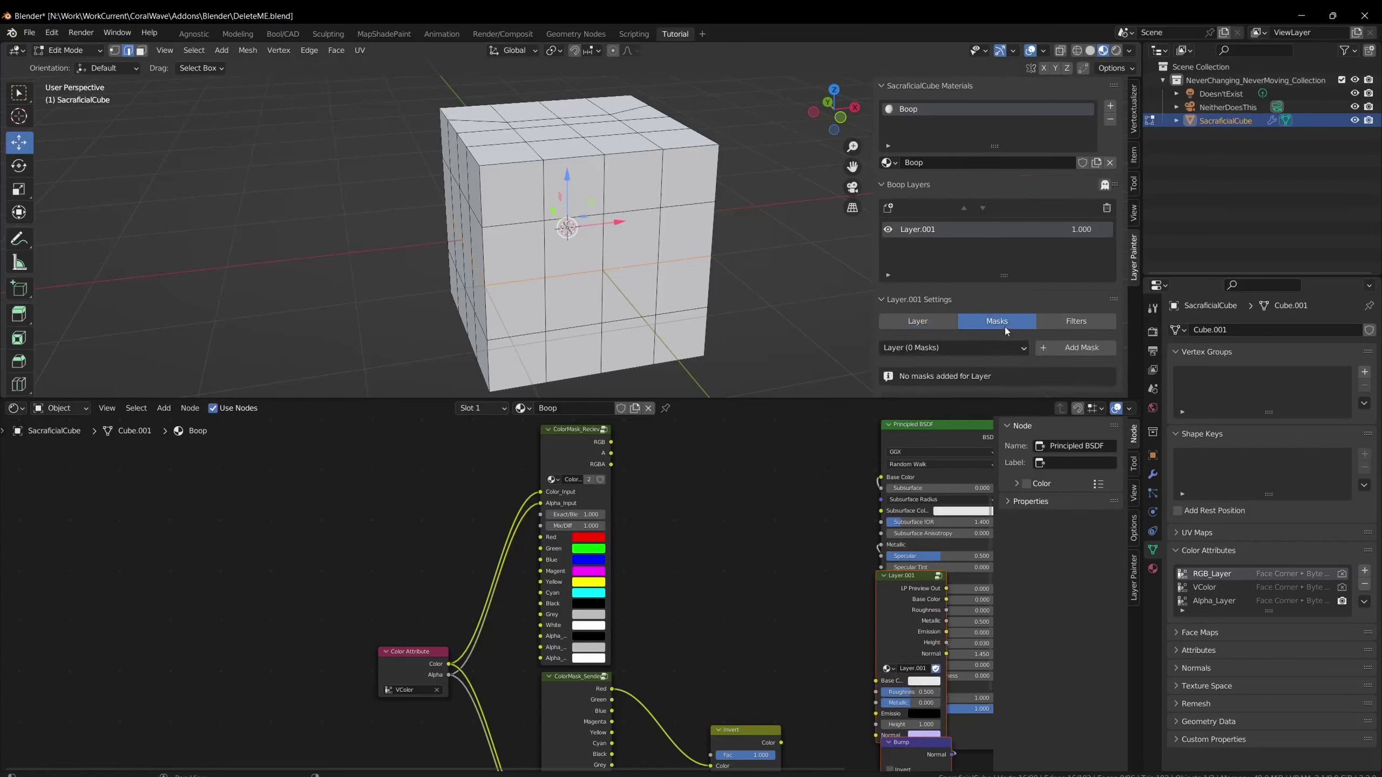
left_click(1064, 348)
left_click(1062, 403)
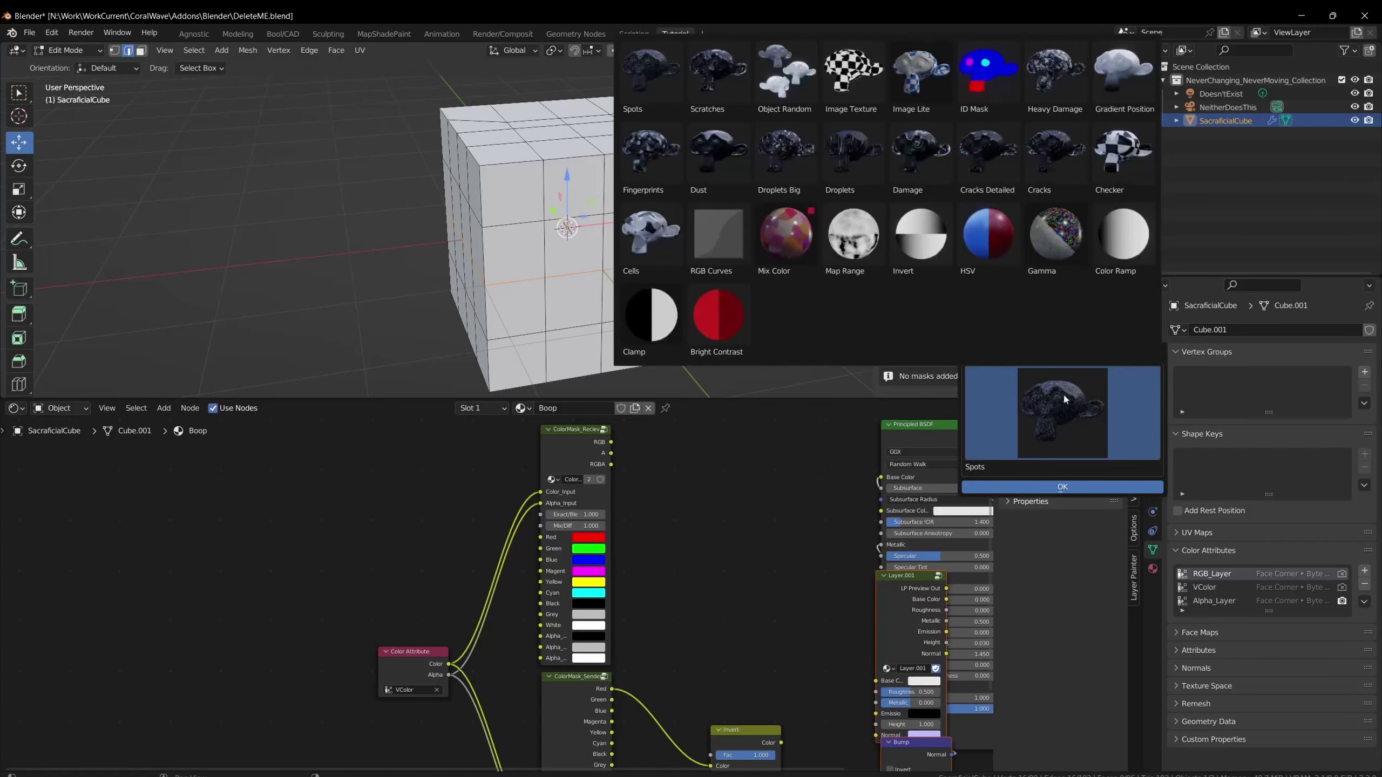
left_click(983, 83)
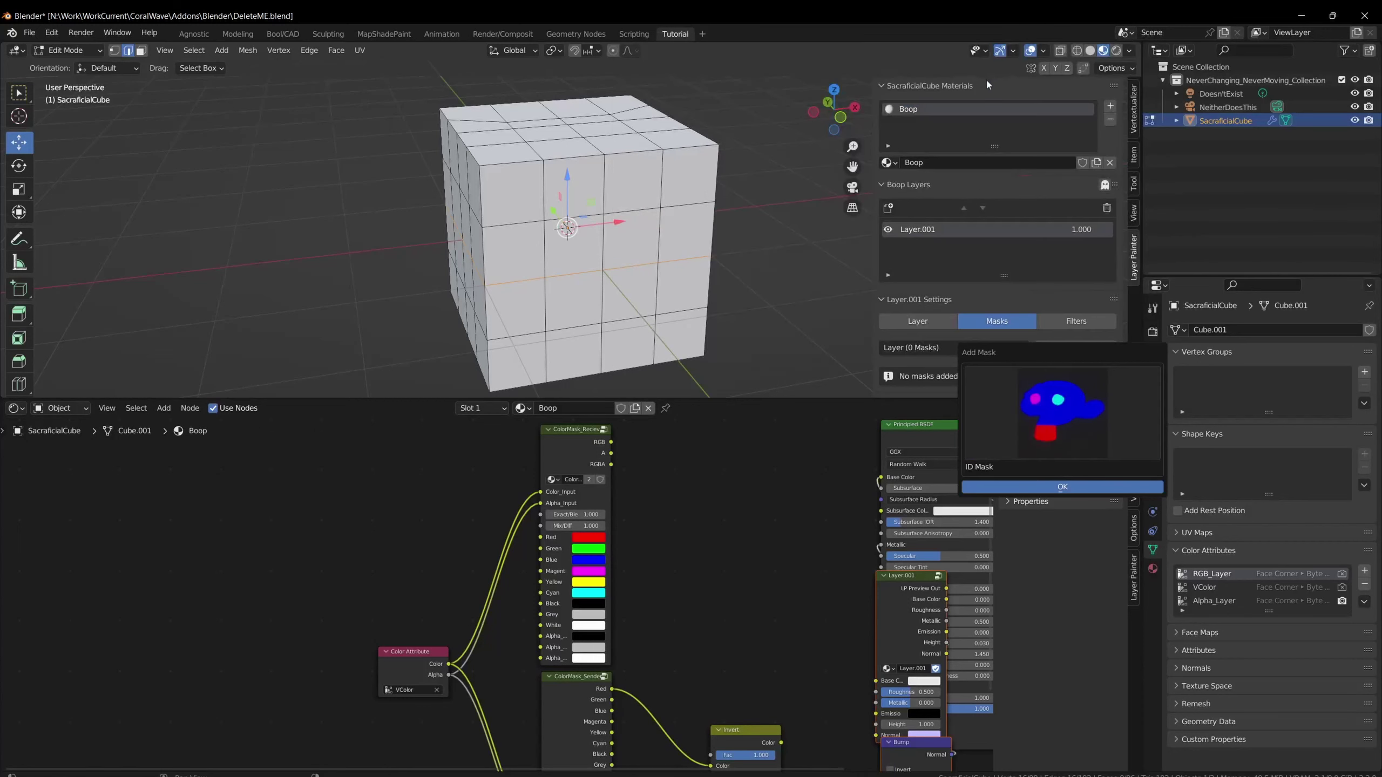
left_click(1060, 488)
Confirm VColor as the ID Mask's manual vertex ID entry.
scroll(989, 248, "down", 4)
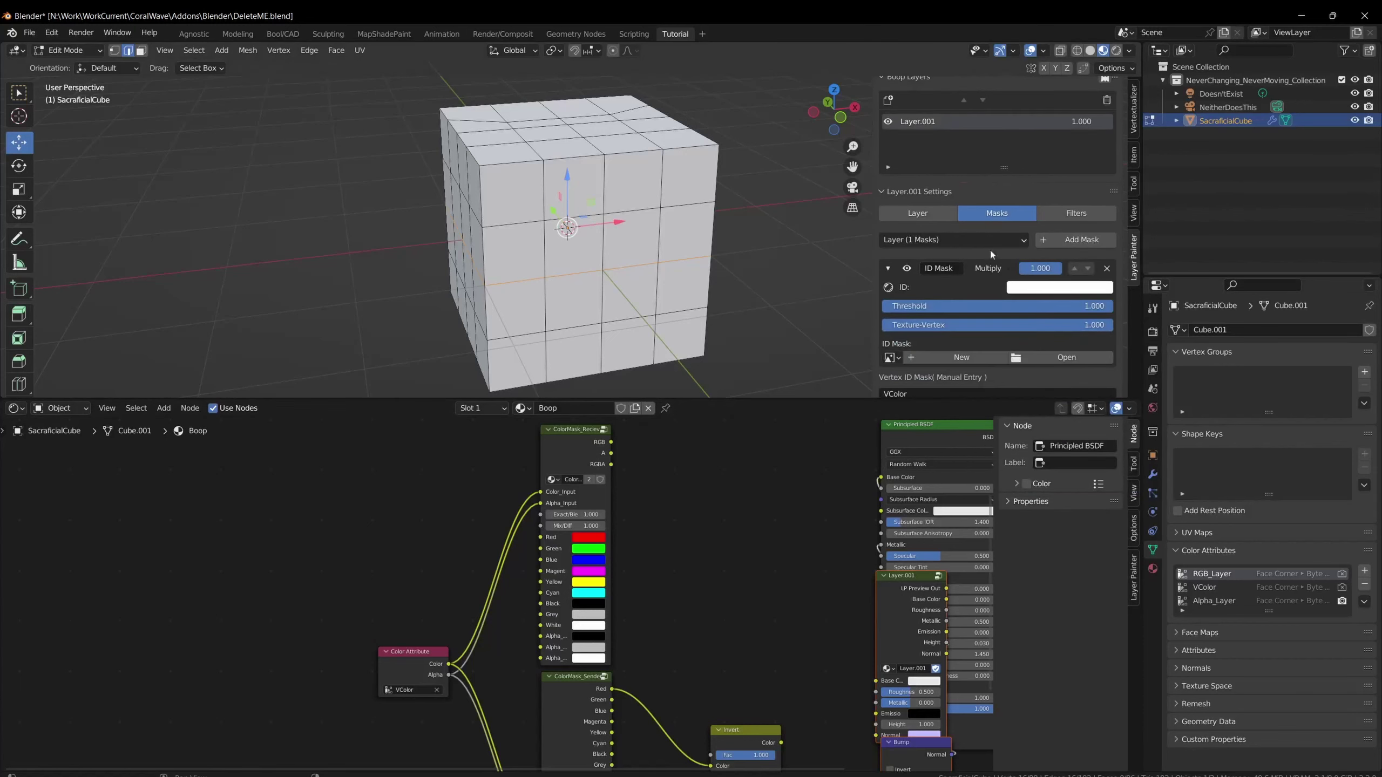
scroll(1053, 351, "down", 1)
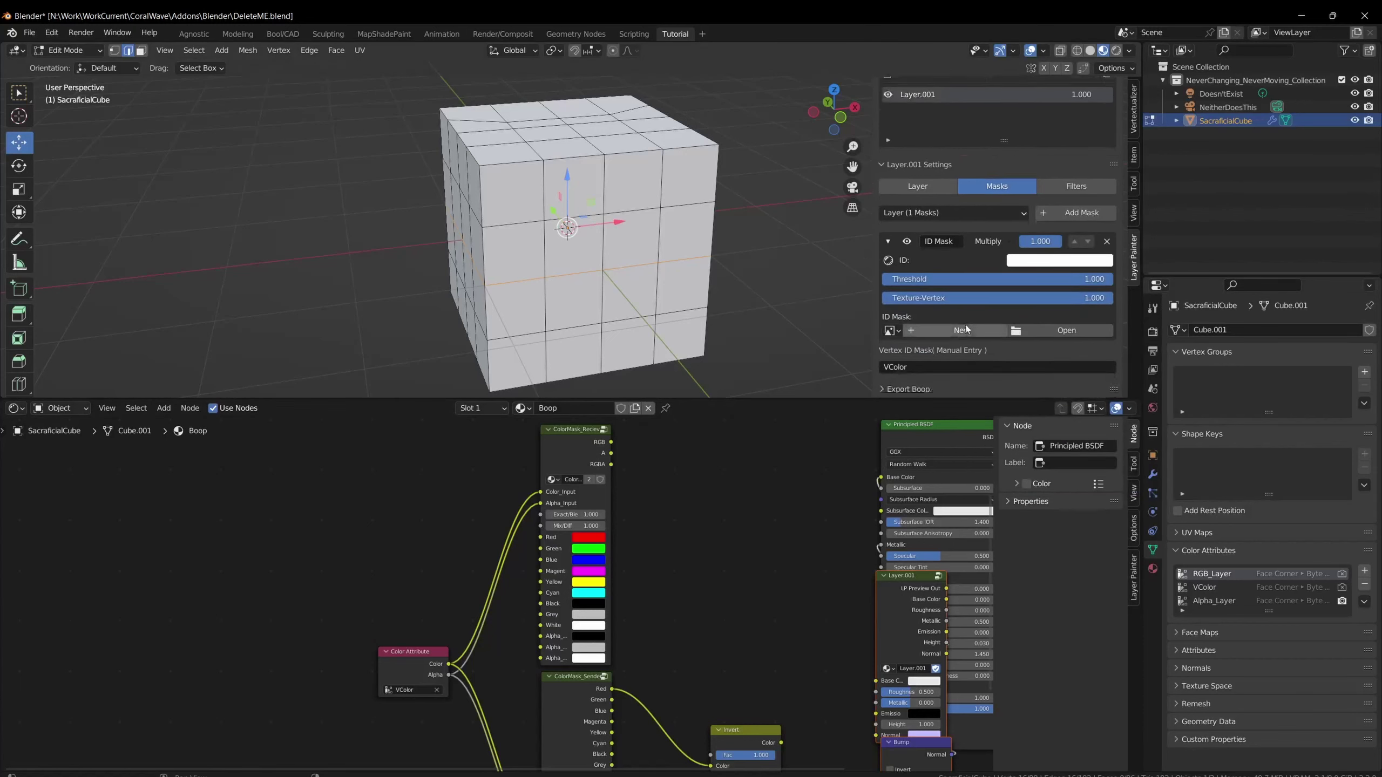
left_click(907, 368)
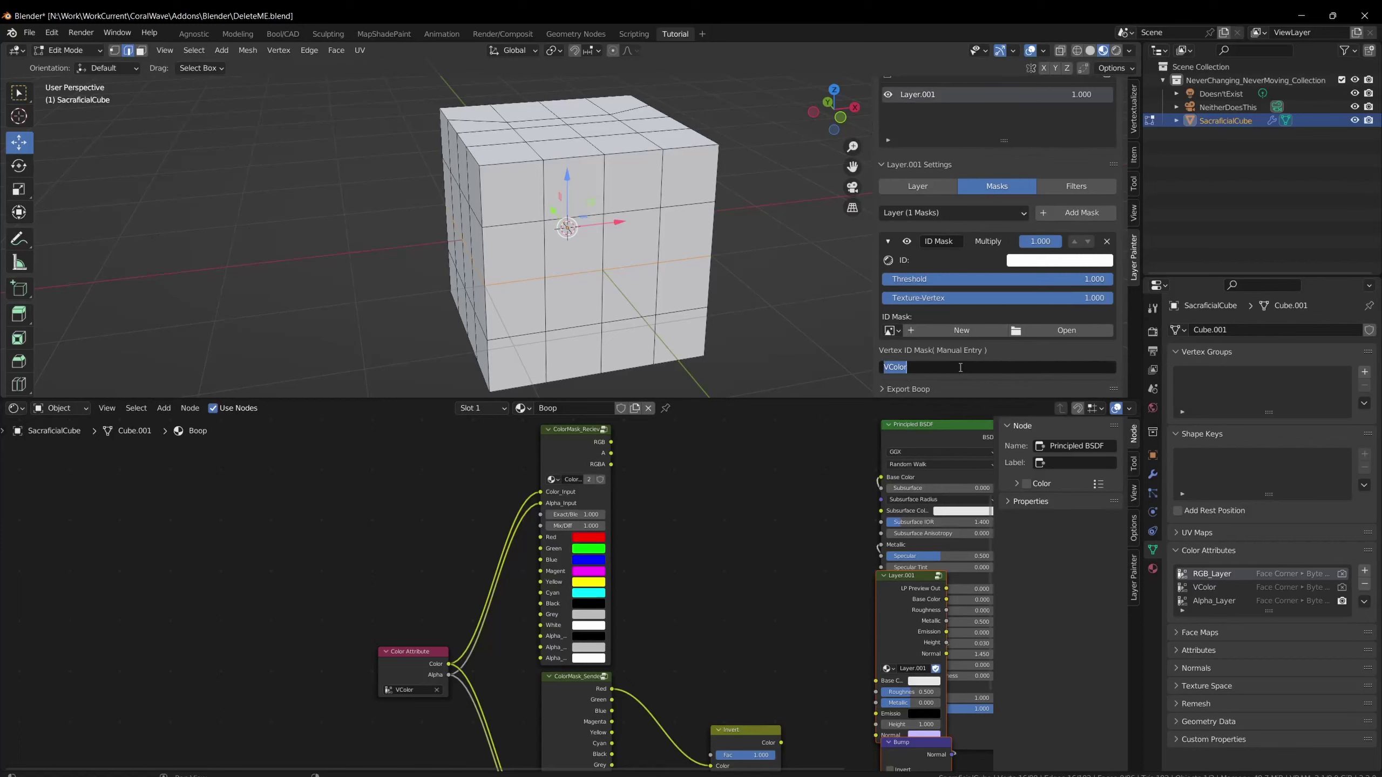
key("Return")
Look over the generated Layer.001 nodes and assign the Meow image as the ID Mask texture.
mouse_move(426, 666)
left_mouse_down()
mouse_move(453, 648)
mouse_move(438, 646)
left_mouse_up()
scroll(702, 645, "down", 4)
middle_click_drag(714, 685, 578, 548)
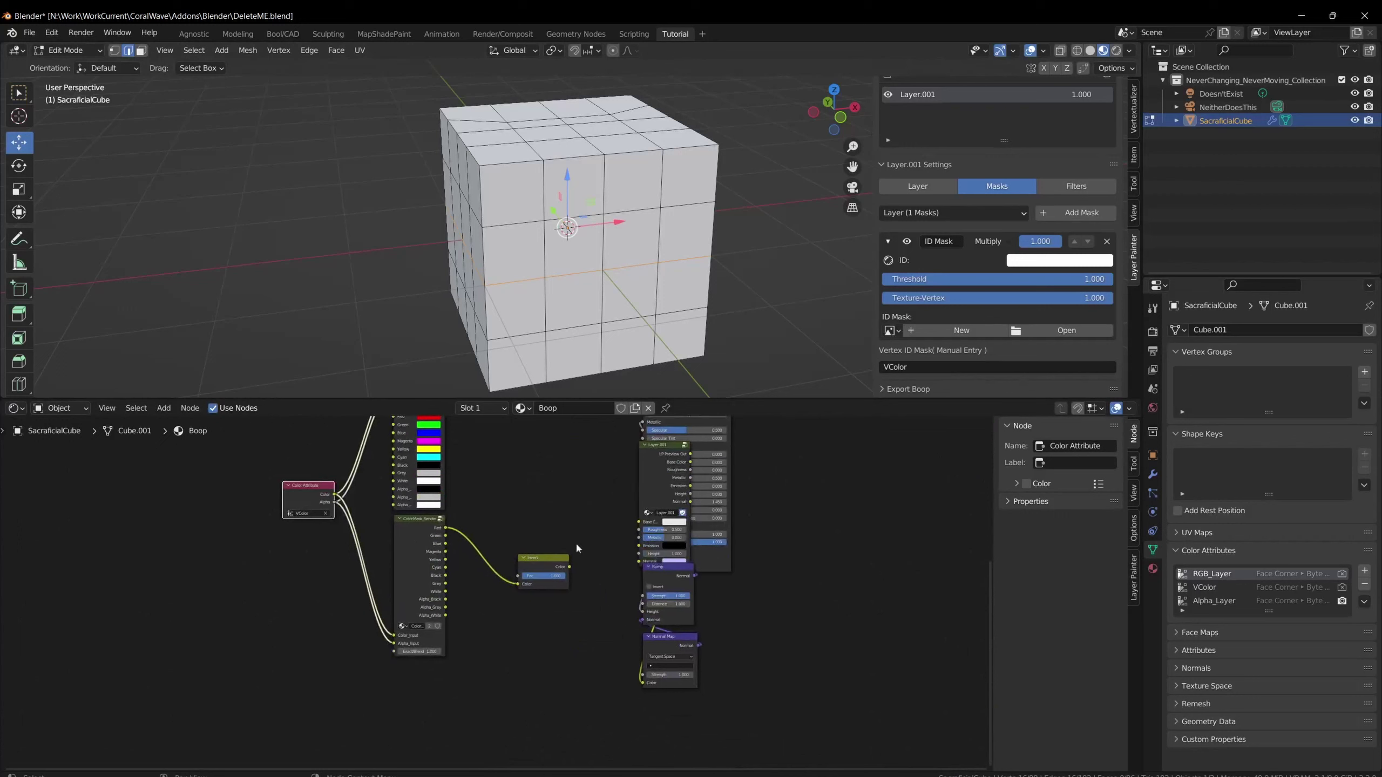
middle_click_drag(673, 479, 680, 558)
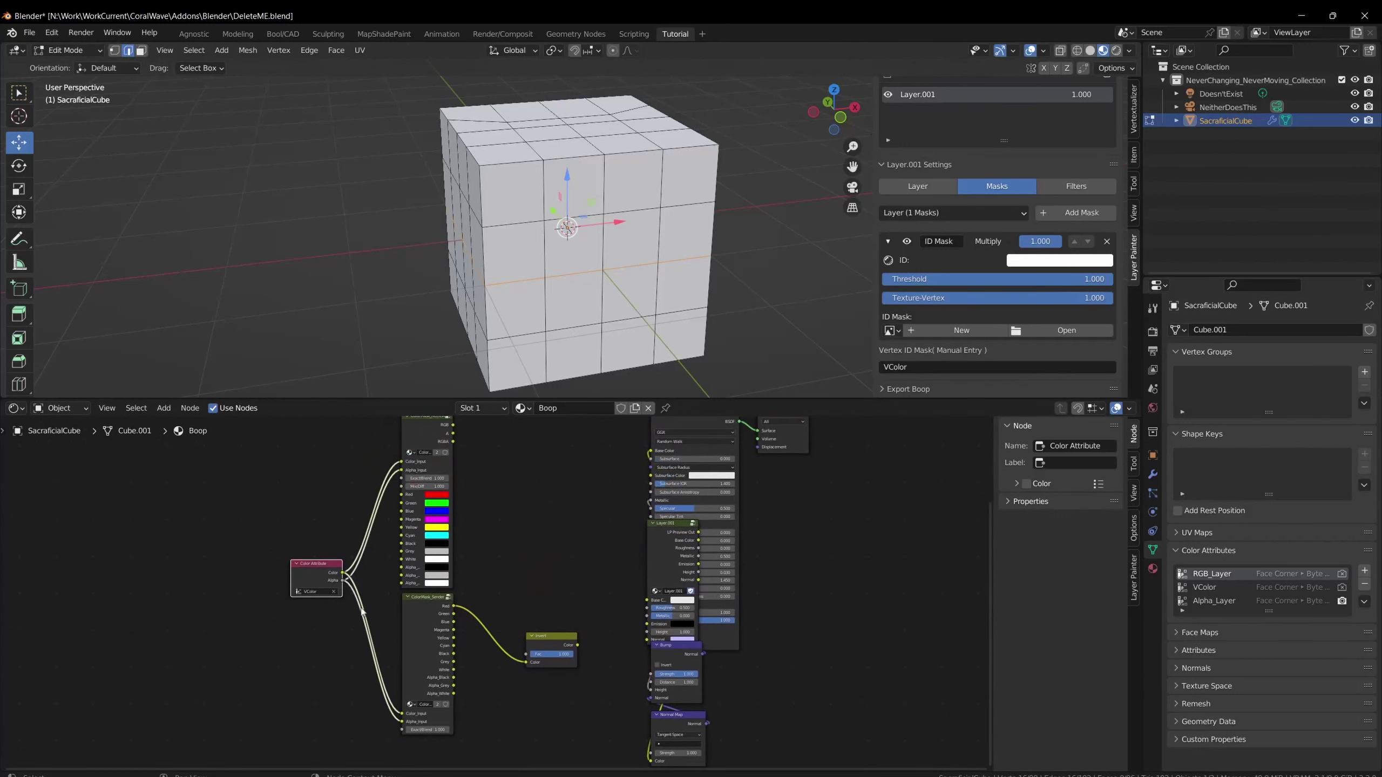
middle_click_drag(621, 504, 628, 579)
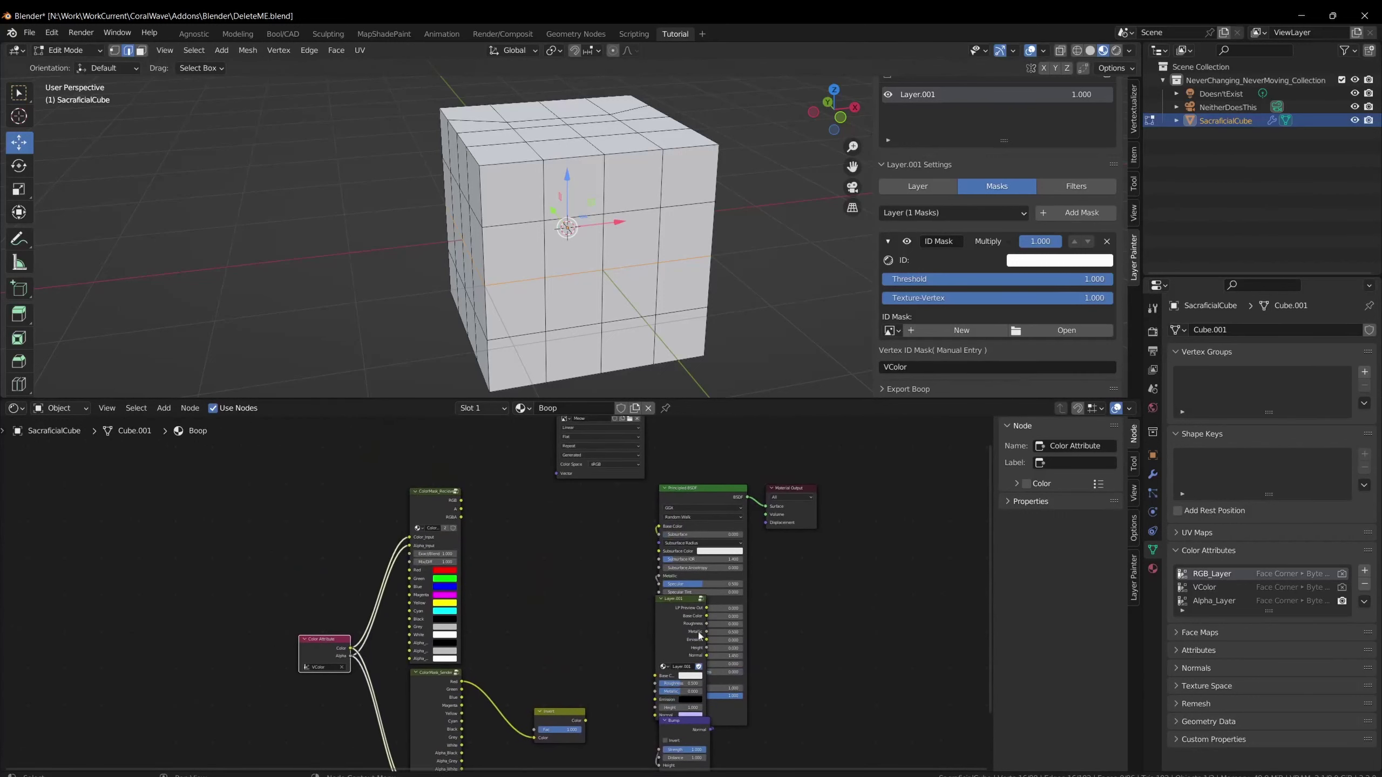
scroll(996, 305, "up", 2)
left_click(891, 374)
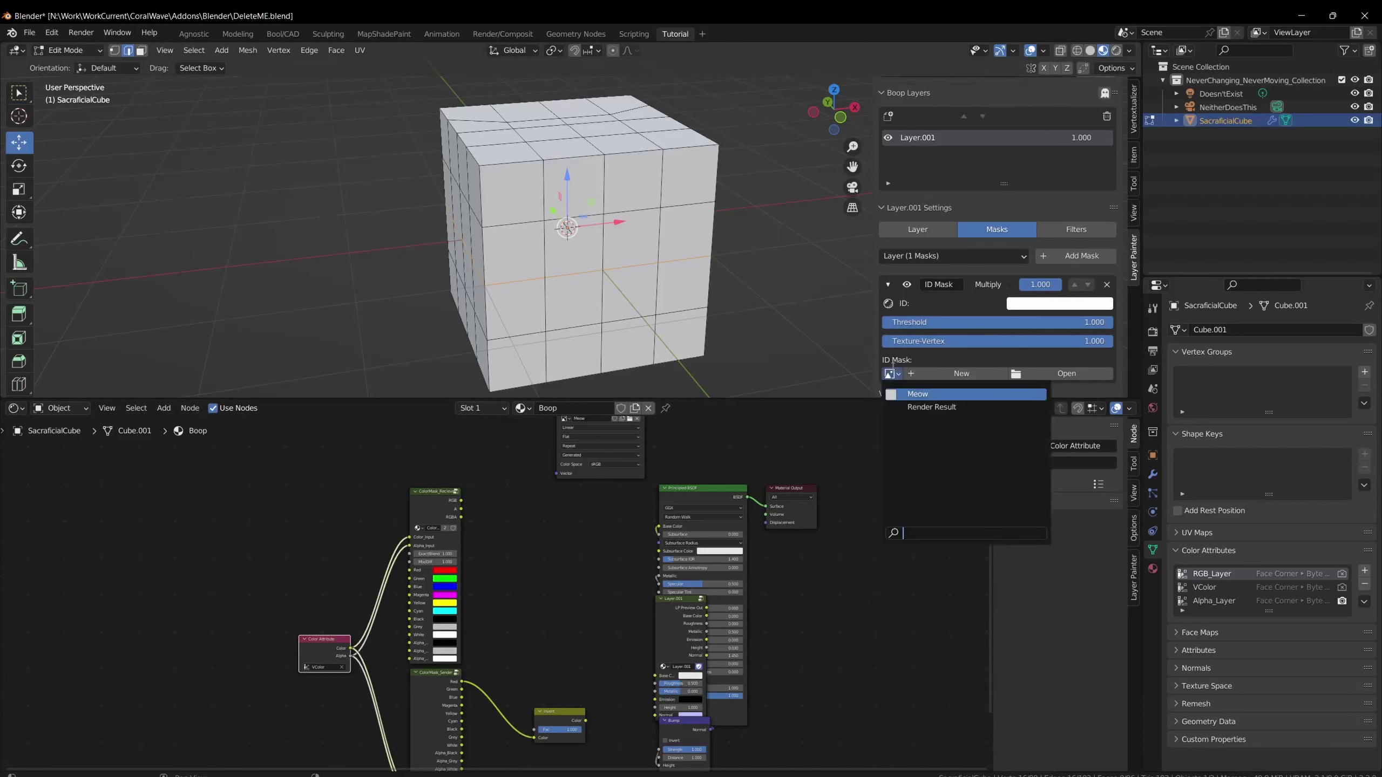
left_click(918, 394)
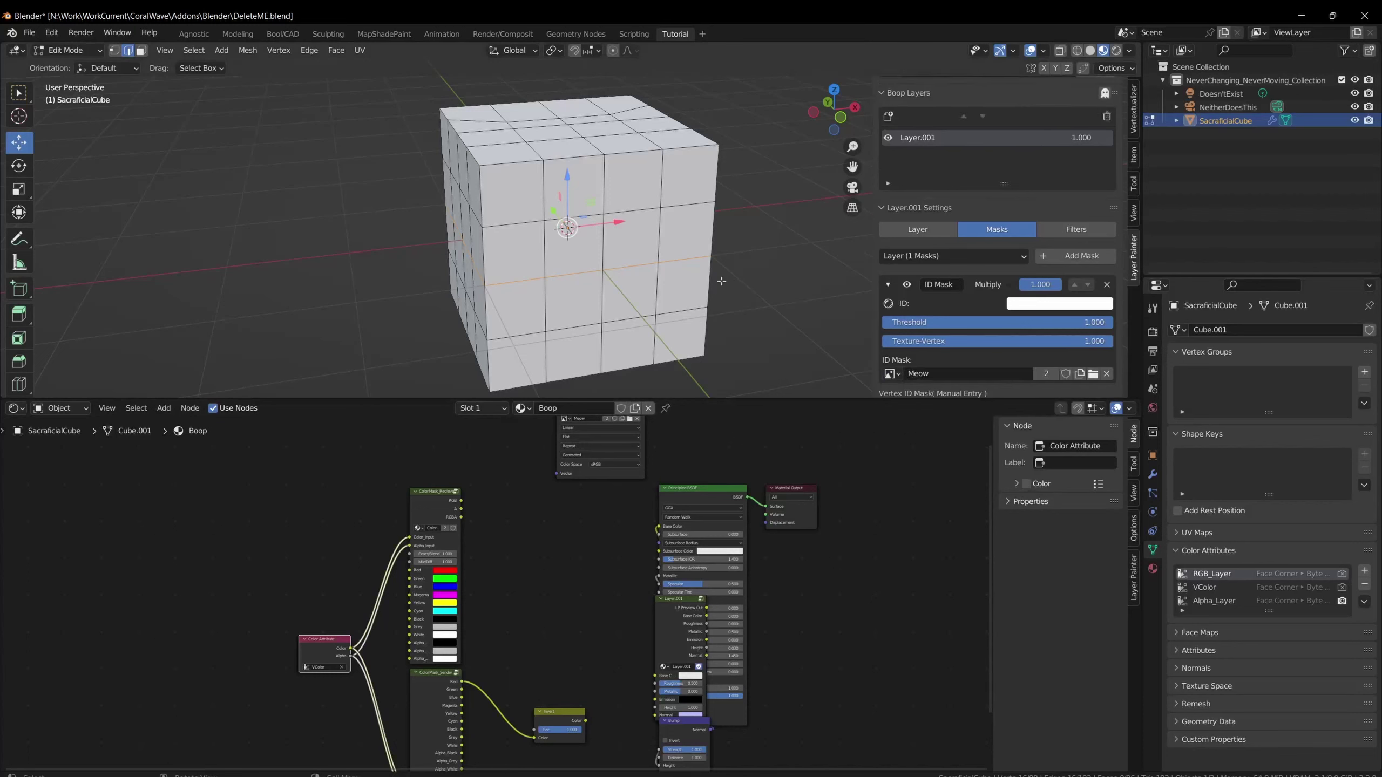
In Object Mode, enable the Base Color channel of Layer.001 and set its color to black.
key("Tab")
left_click(542, 238)
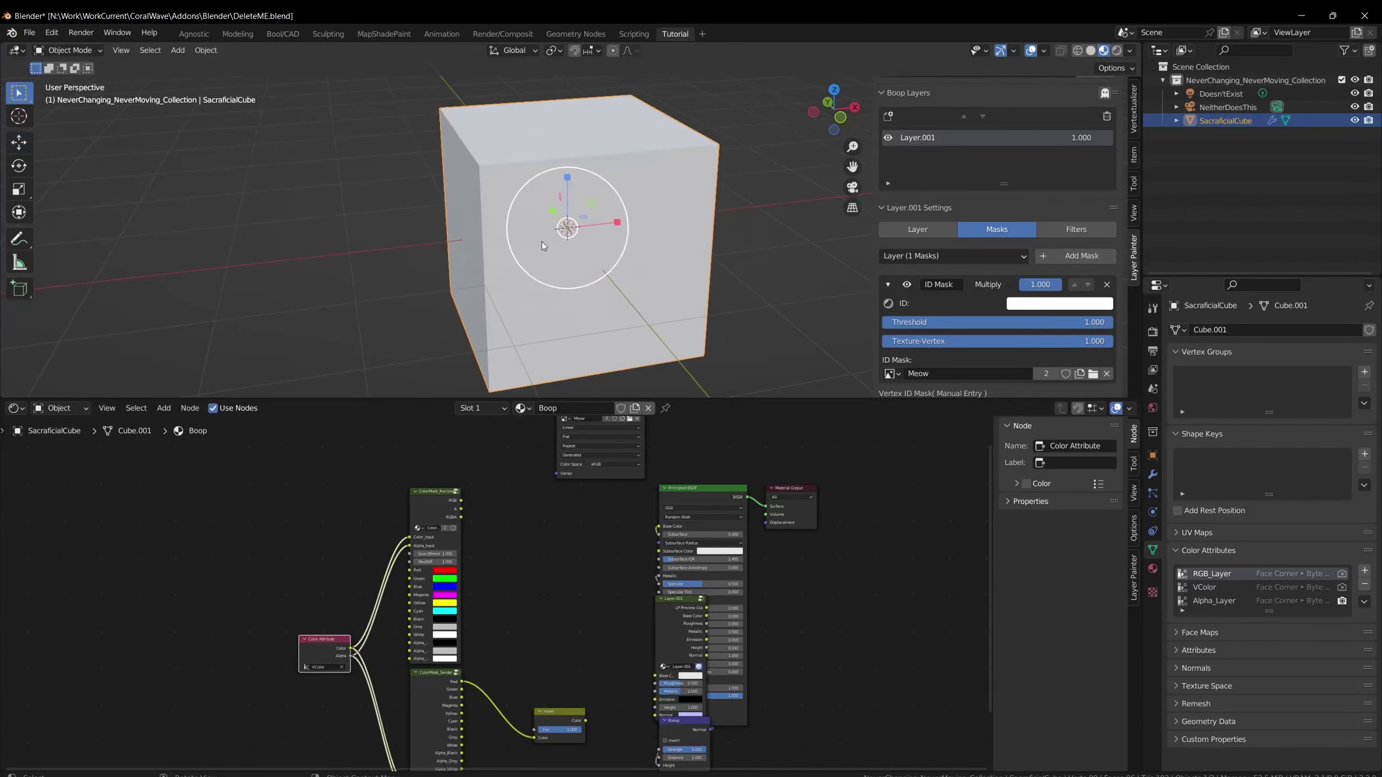
left_click(927, 231)
left_click(889, 314)
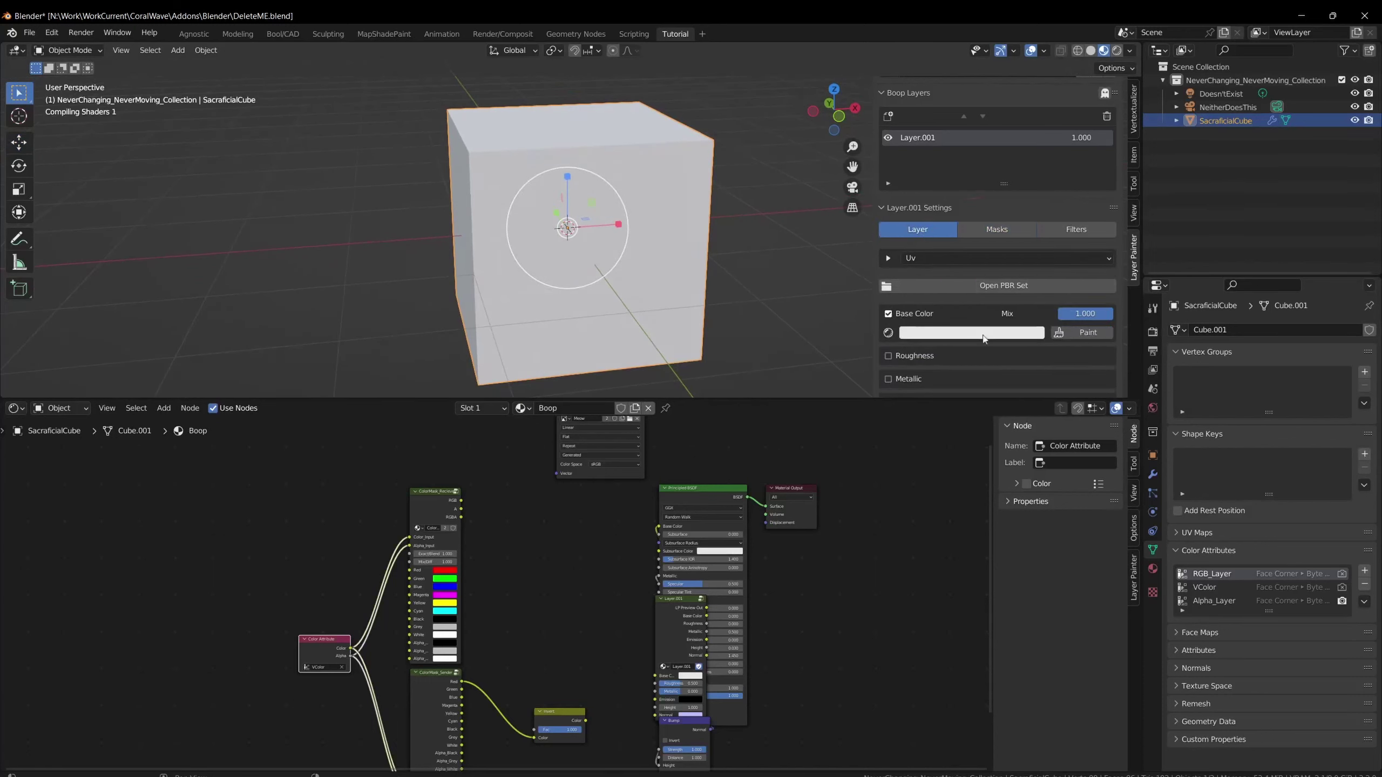
left_click(985, 333)
left_click_drag(1019, 210, 1016, 240)
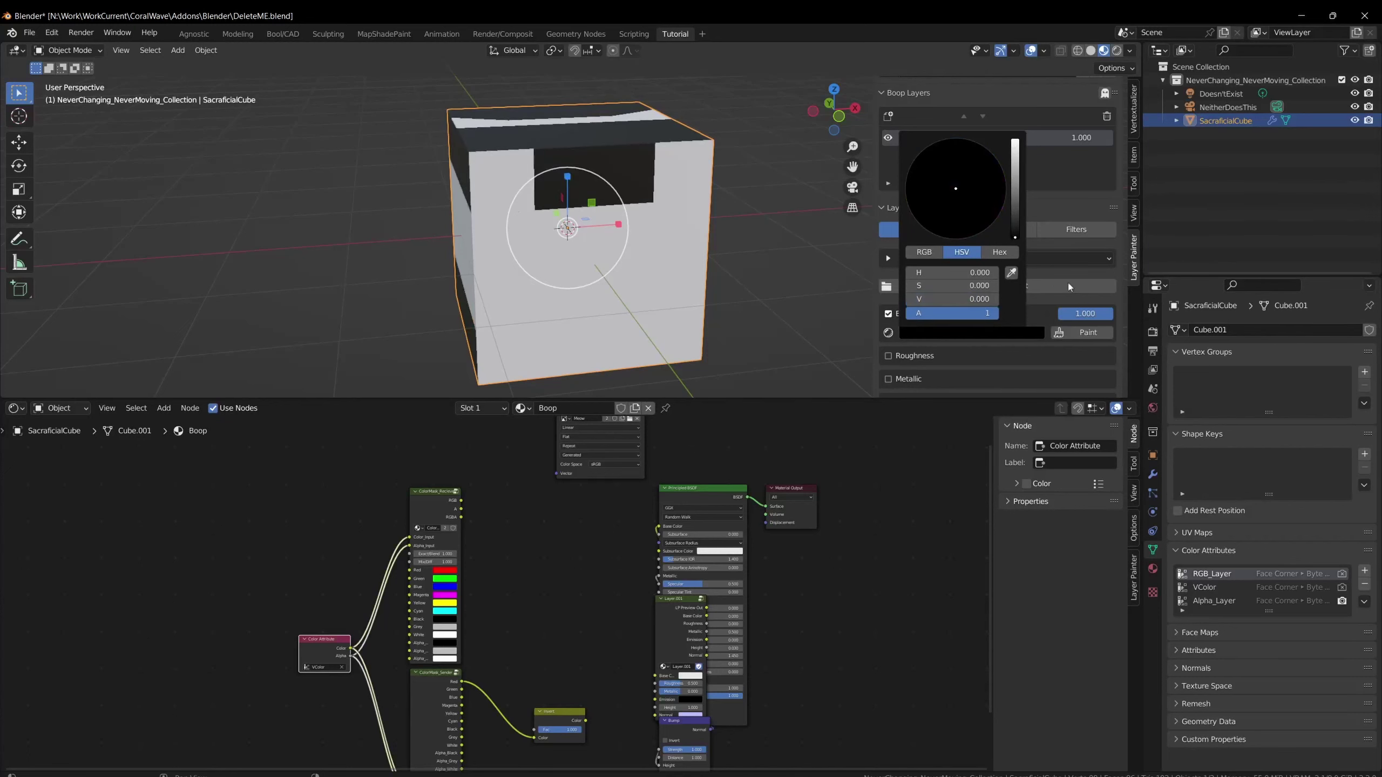
Set the ID Mask's ID color to pure red, with green and blue at 0.
left_click(996, 229)
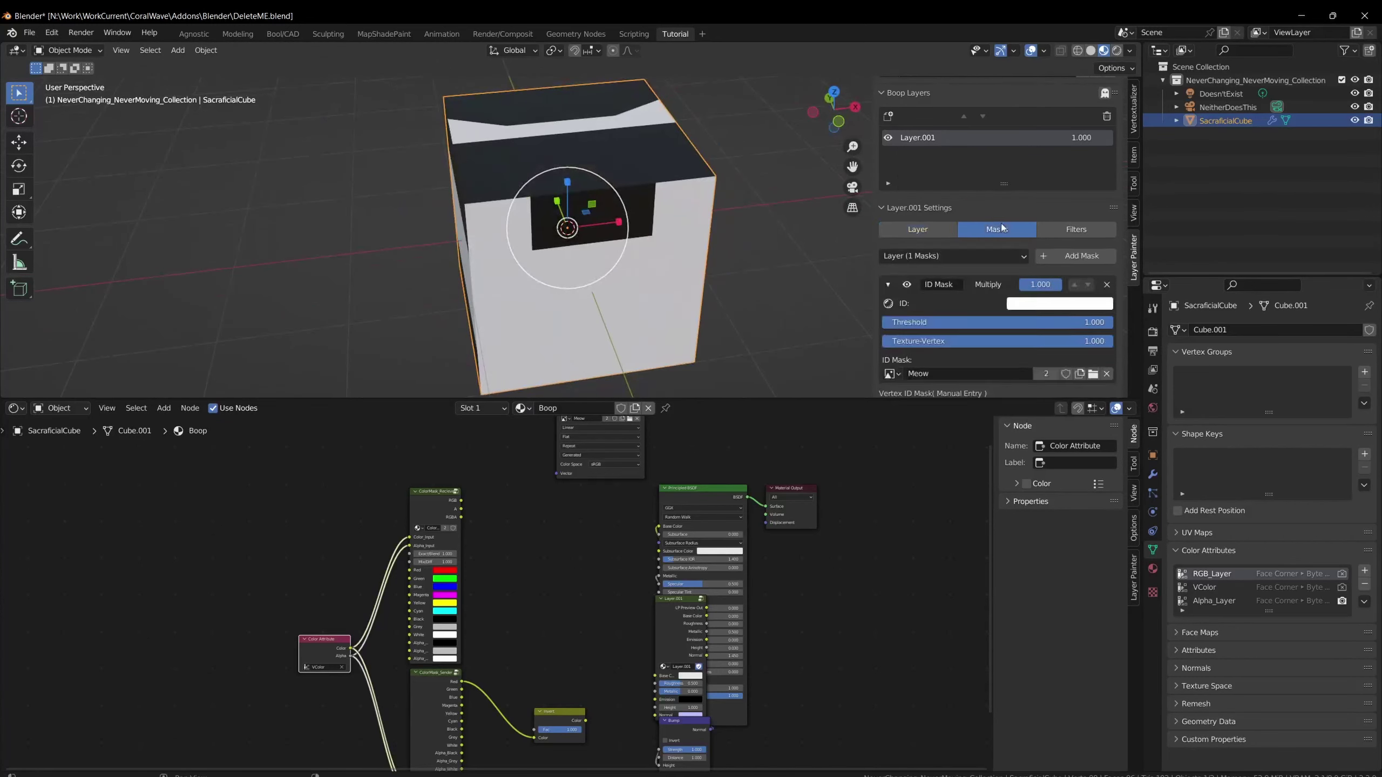
left_click(1064, 304)
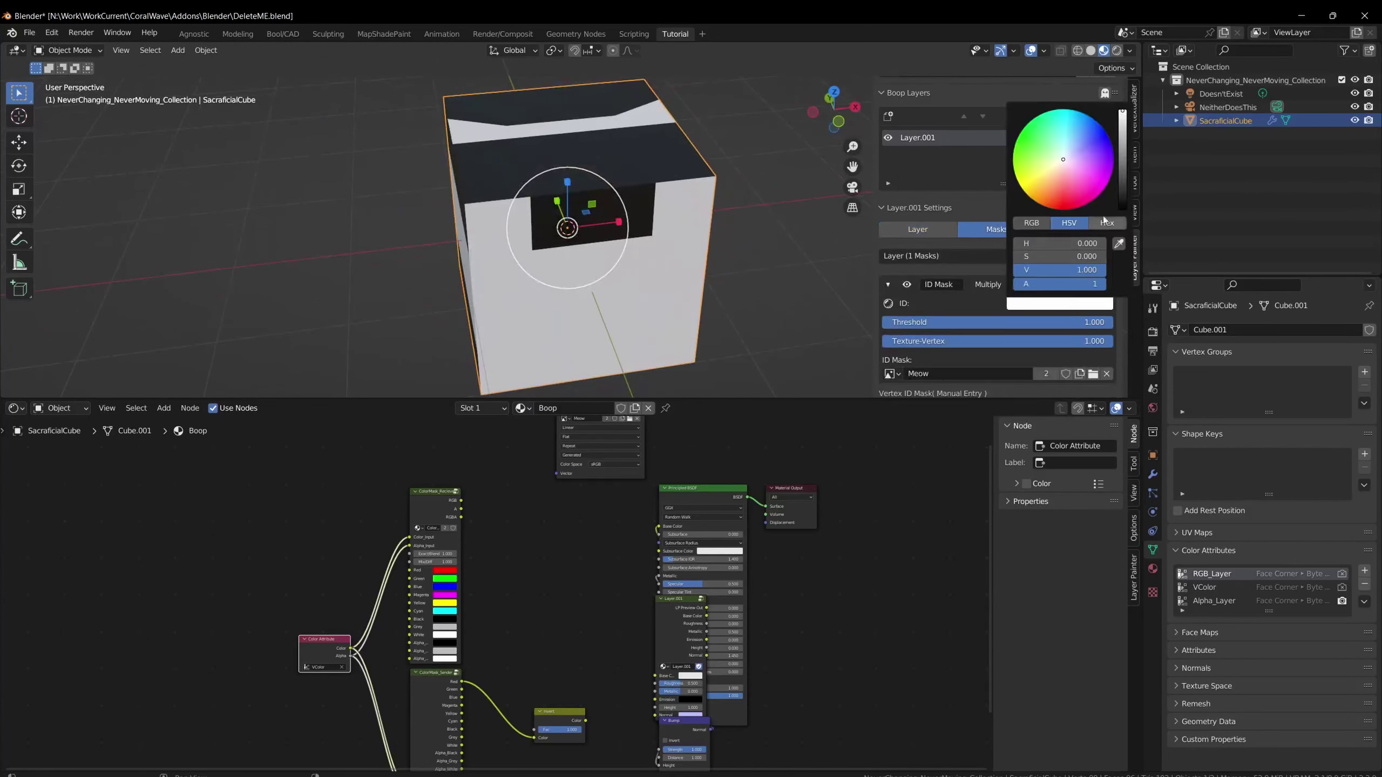
left_click(1032, 223)
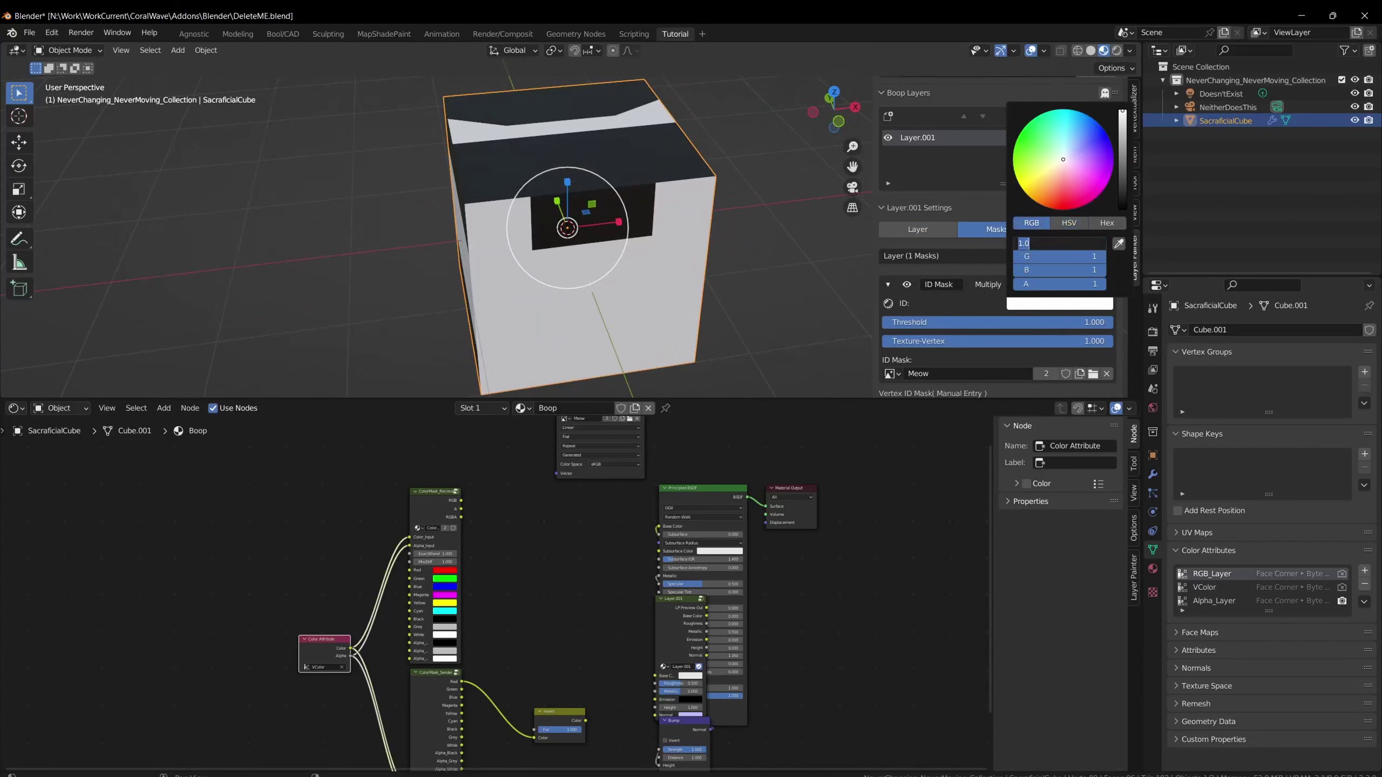
left_click_drag(1045, 260, 966, 259)
left_click_drag(1061, 270, 1012, 270)
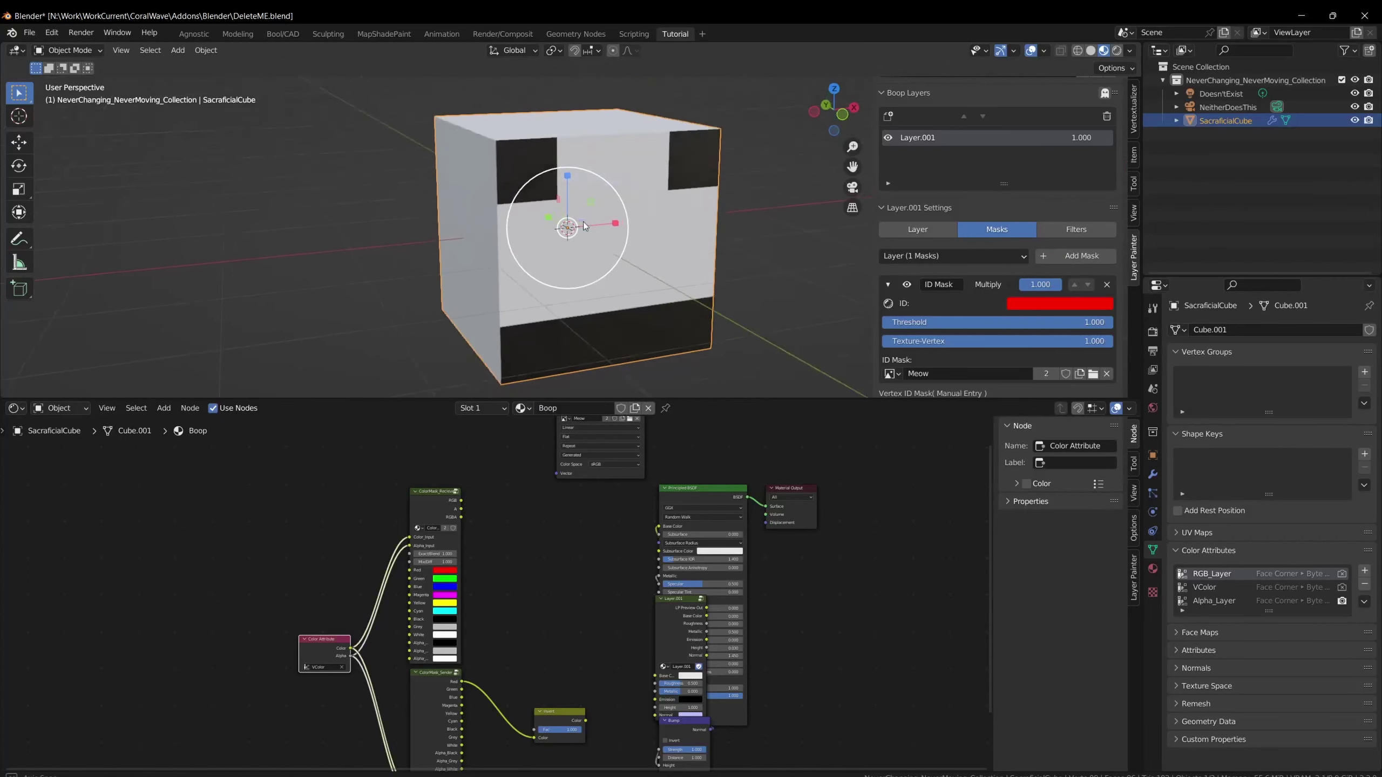
View the masked cube from another angle and set the ID Mask's Texture-Vertex value to 0.000.
middle_click_drag(665, 270, 718, 273)
scroll(1036, 362, "down", 2)
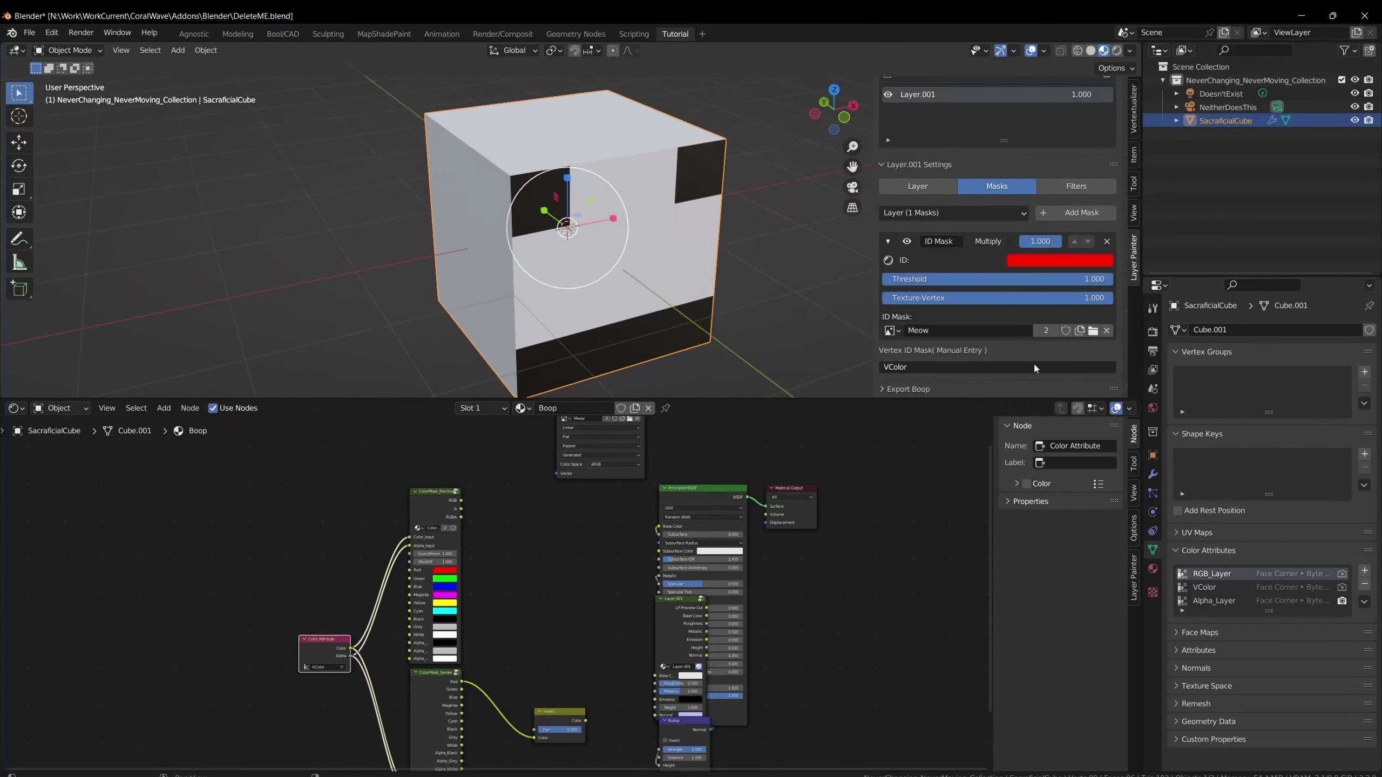
left_click_drag(1045, 297, 885, 303)
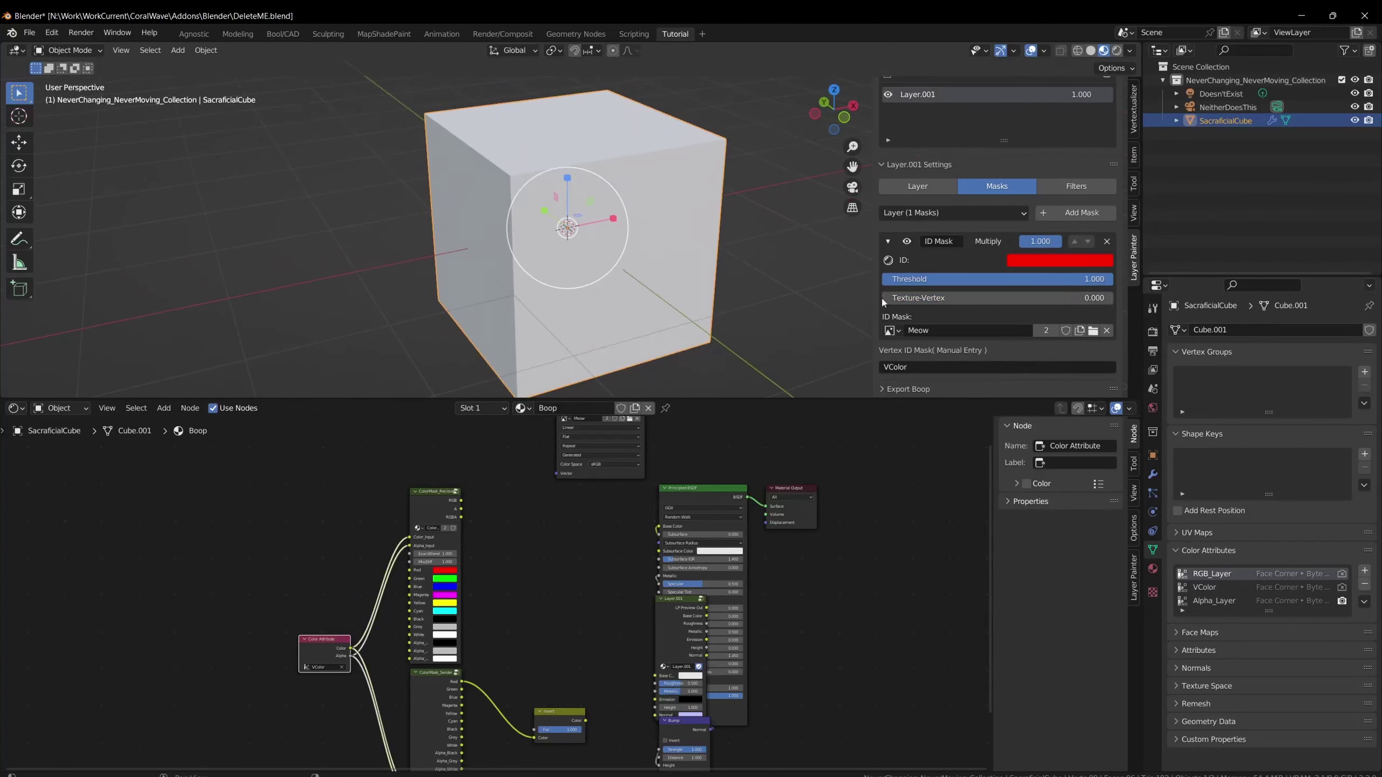
scroll(967, 216, "up", 2)
left_click(1133, 109)
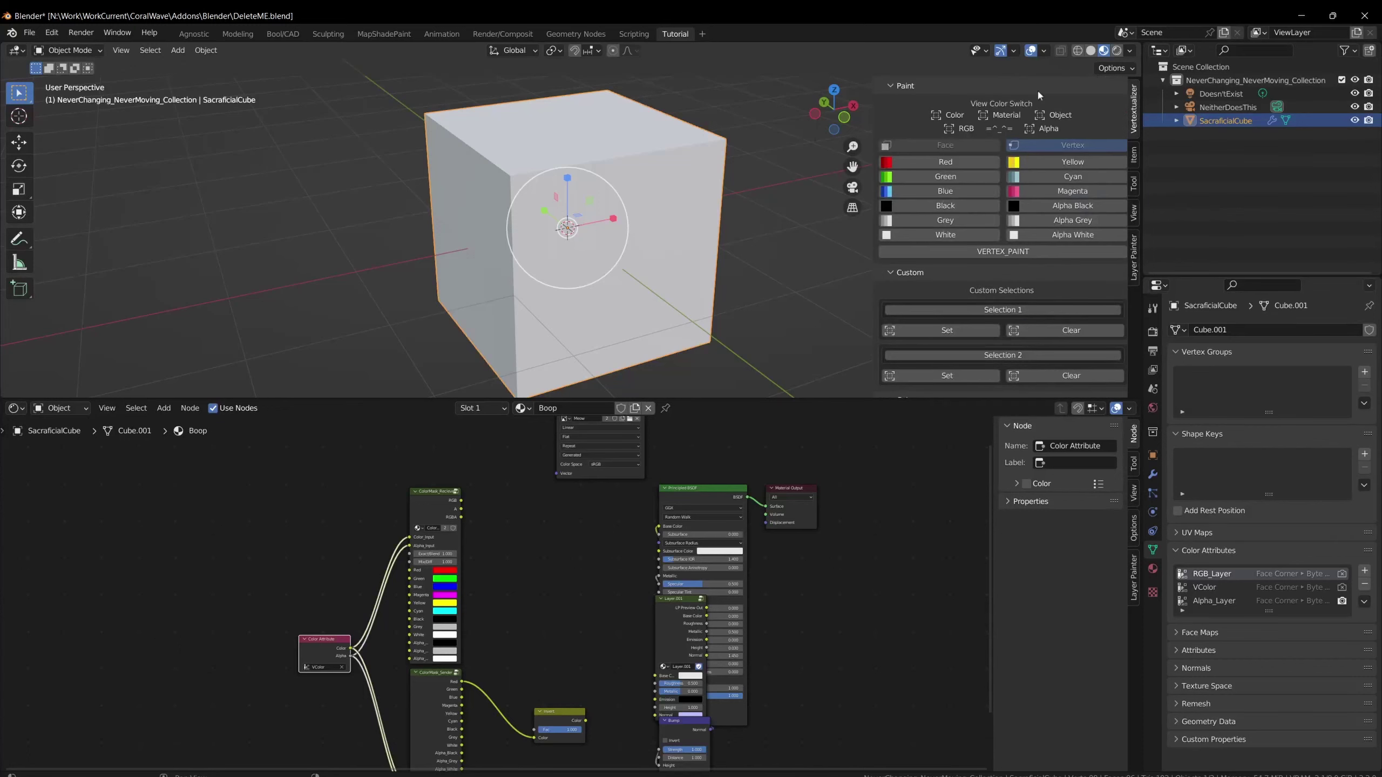
left_click(1134, 260)
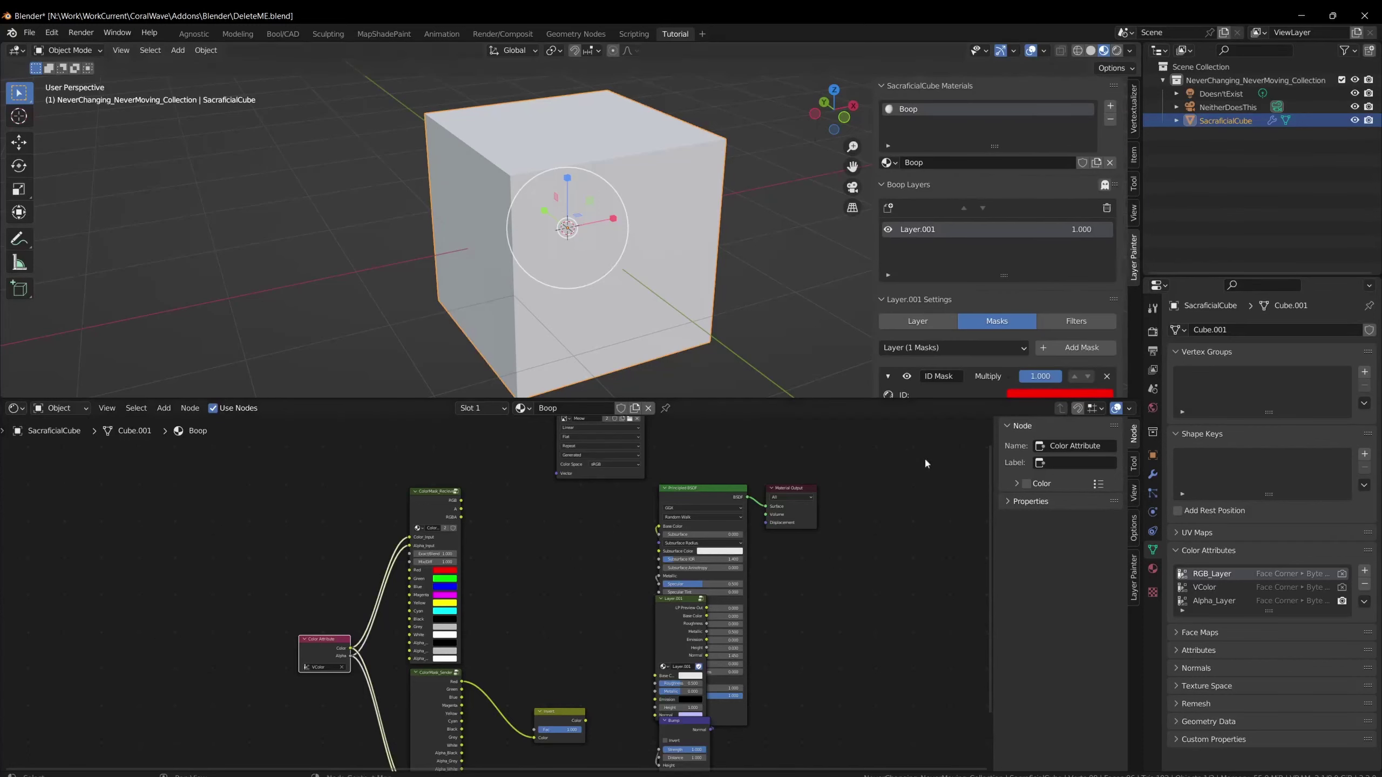
scroll(898, 369, "down", 4)
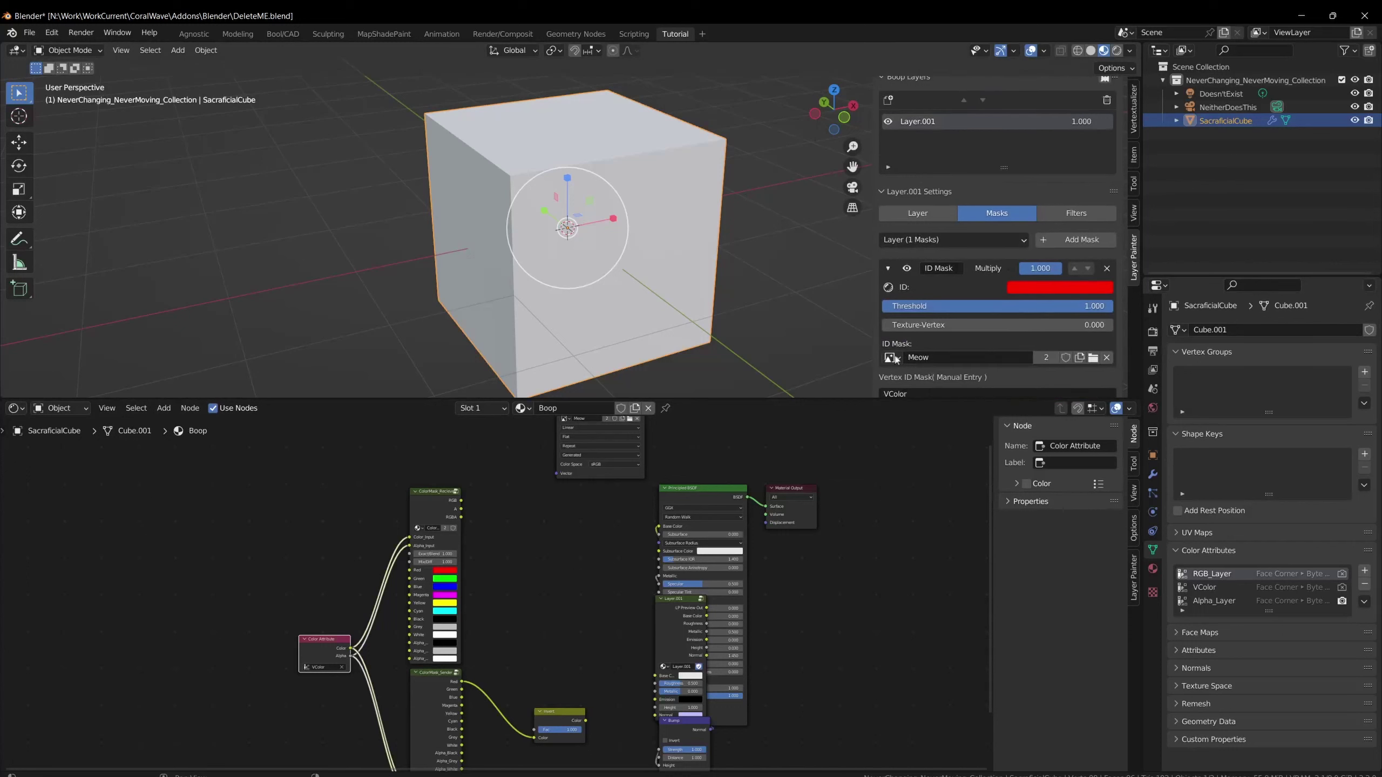
left_click(892, 358)
Switch to the MapShadePaint workspace and put SacraficialCube into Texture Paint mode.
left_click(382, 34)
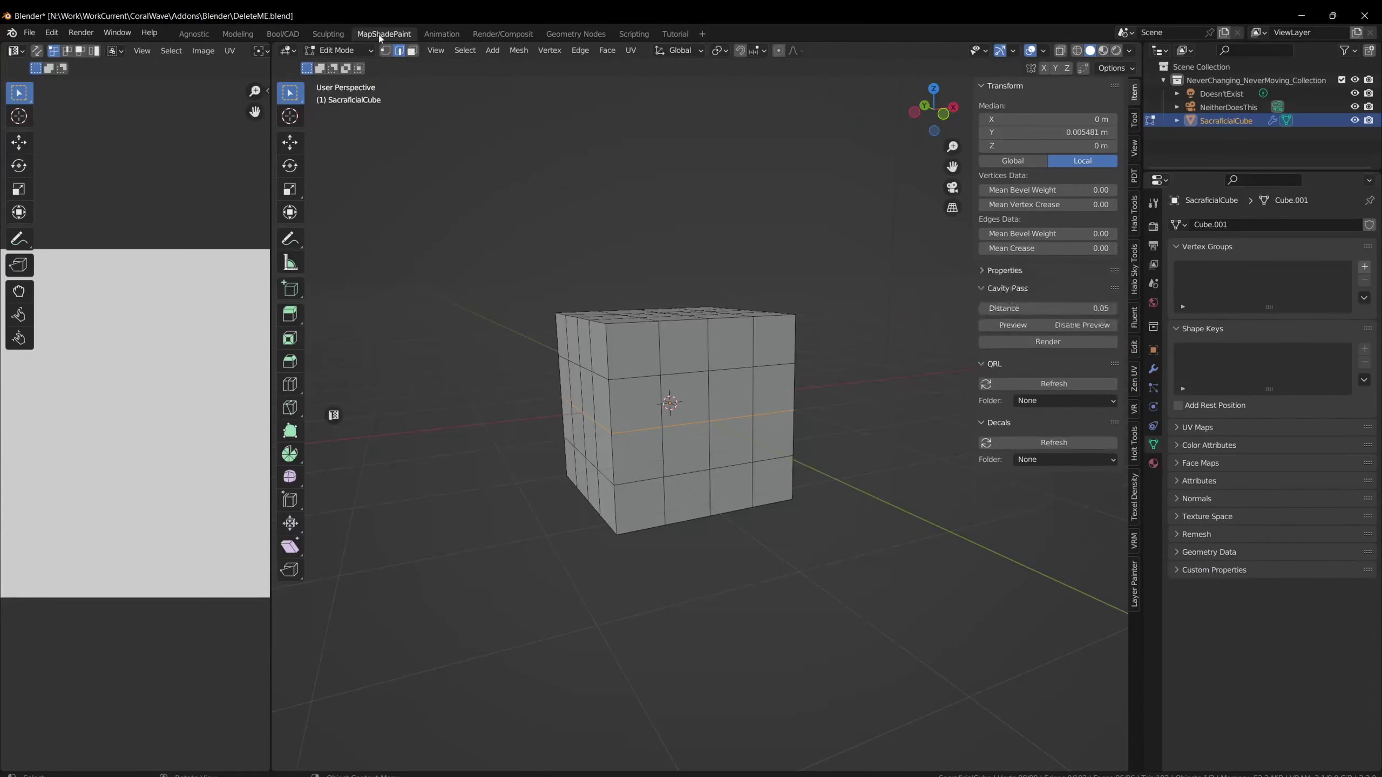
scroll(792, 332, "up", 2)
key("ctrl+Tab")
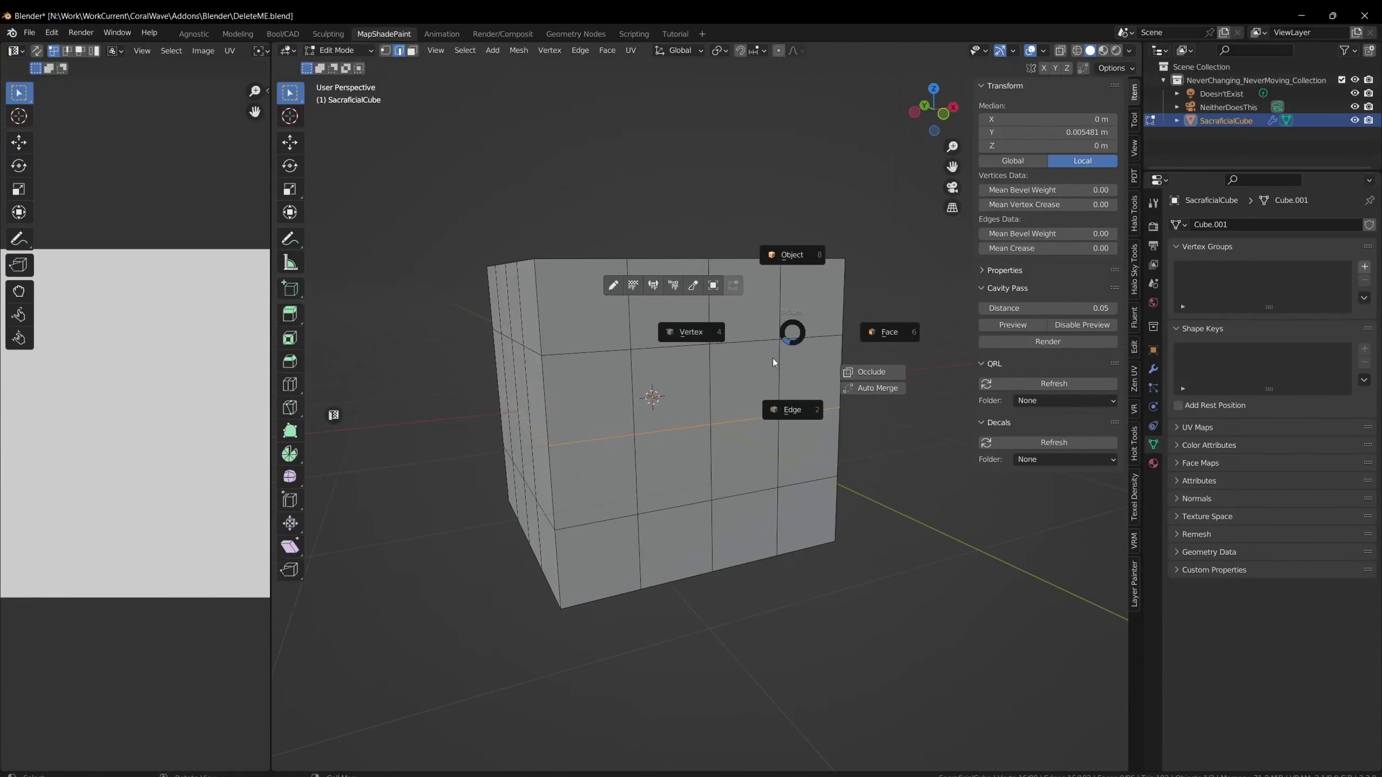
left_click(801, 242)
left_click(349, 51)
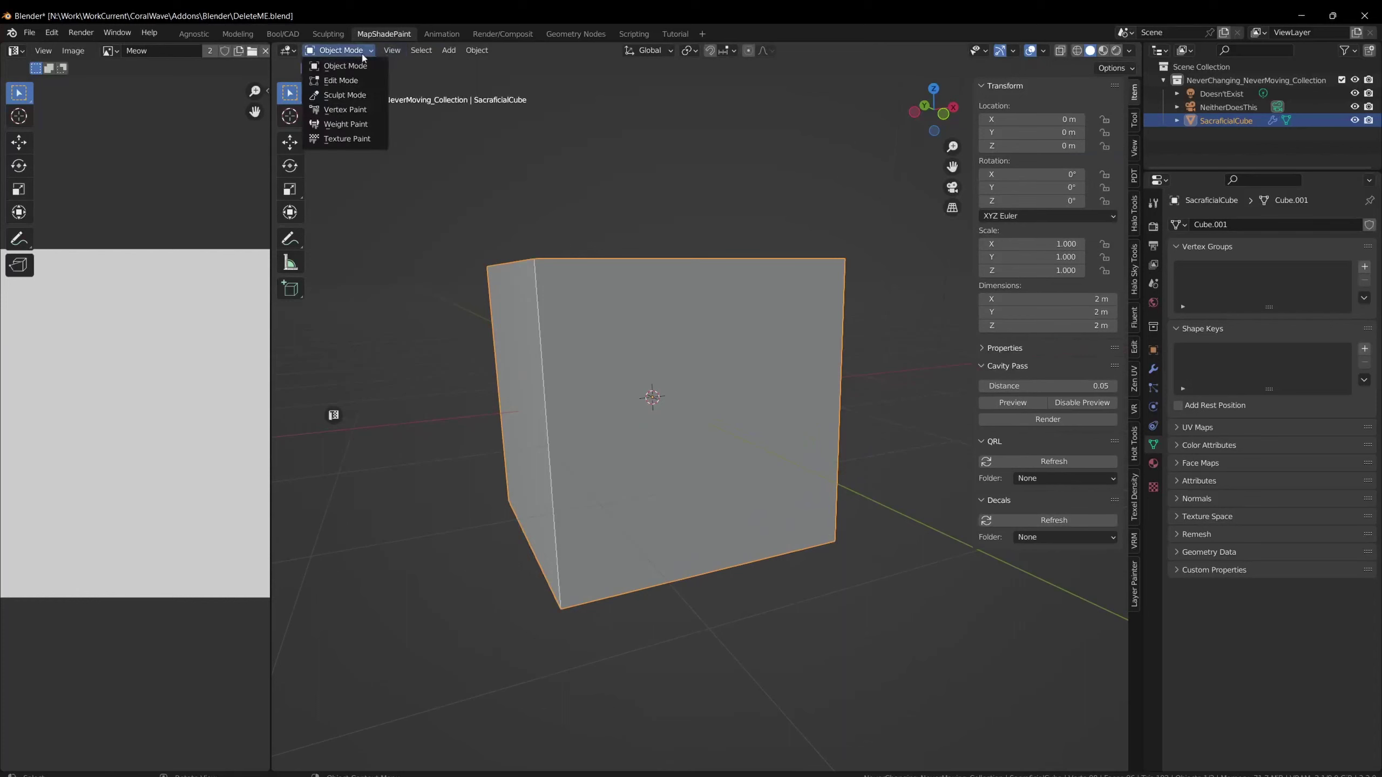
left_click(364, 57)
left_click(364, 54)
left_click(340, 130)
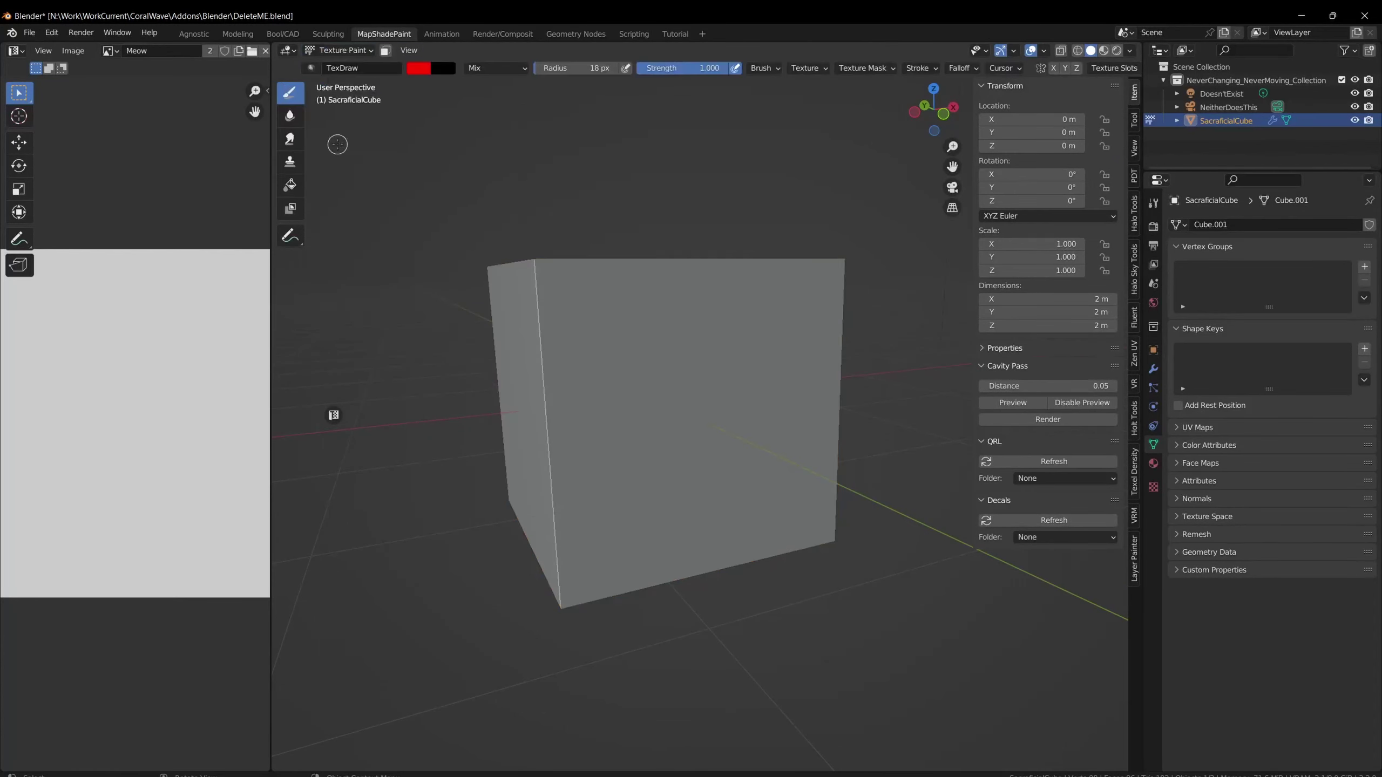
Try to paint a red TexDraw stroke across the front face of the cube.
scroll(653, 297, "down", 2)
scroll(185, 339, "down", 3)
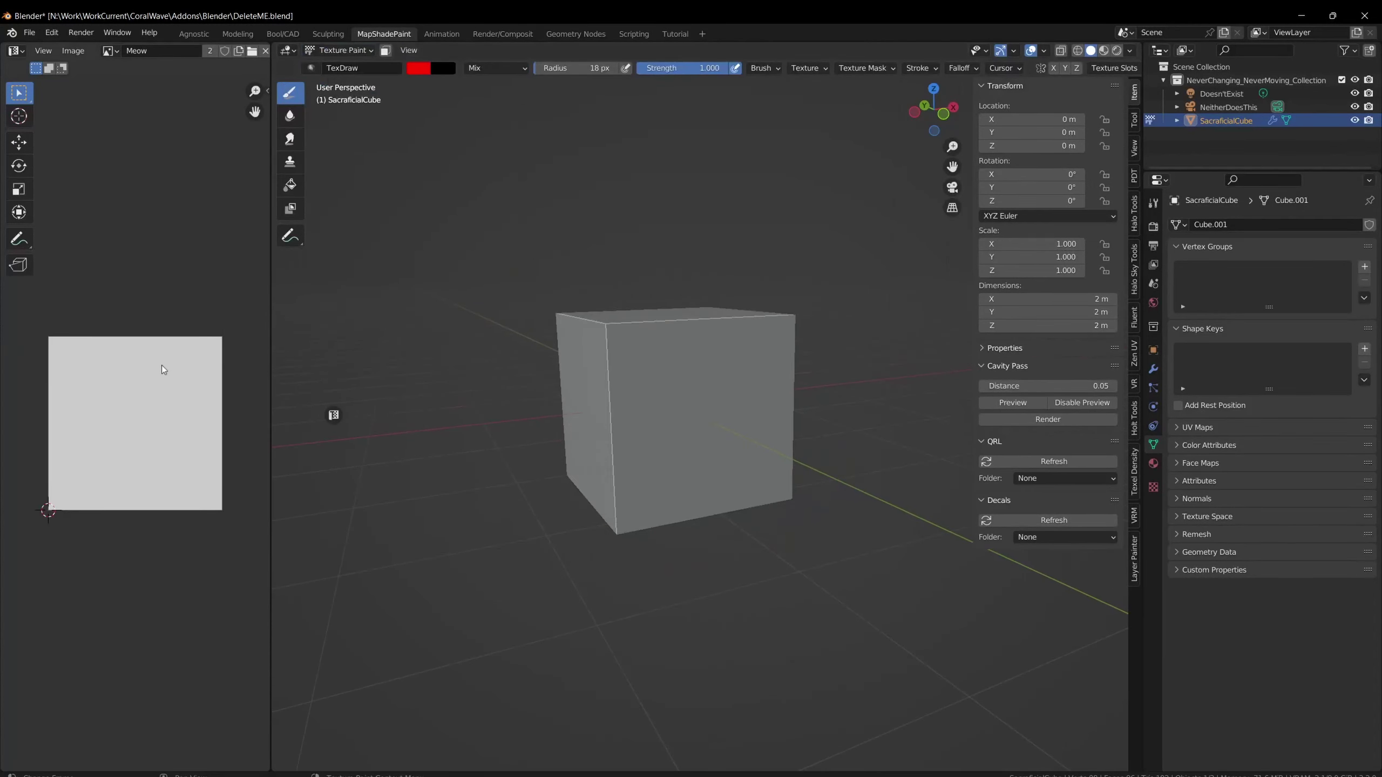
scroll(158, 381, "up", 4)
scroll(154, 401, "down", 1)
left_click_drag(593, 481, 786, 462)
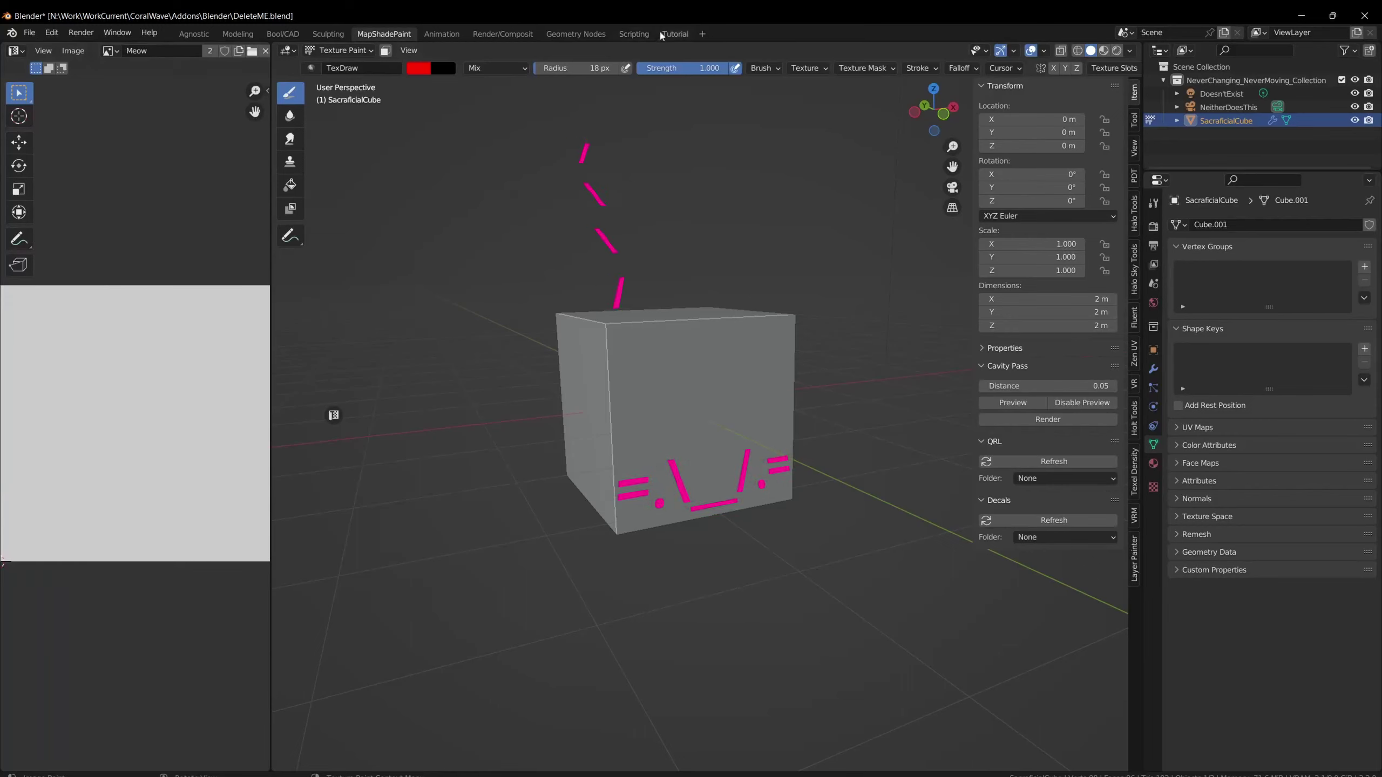
scroll(663, 352, "up", 3)
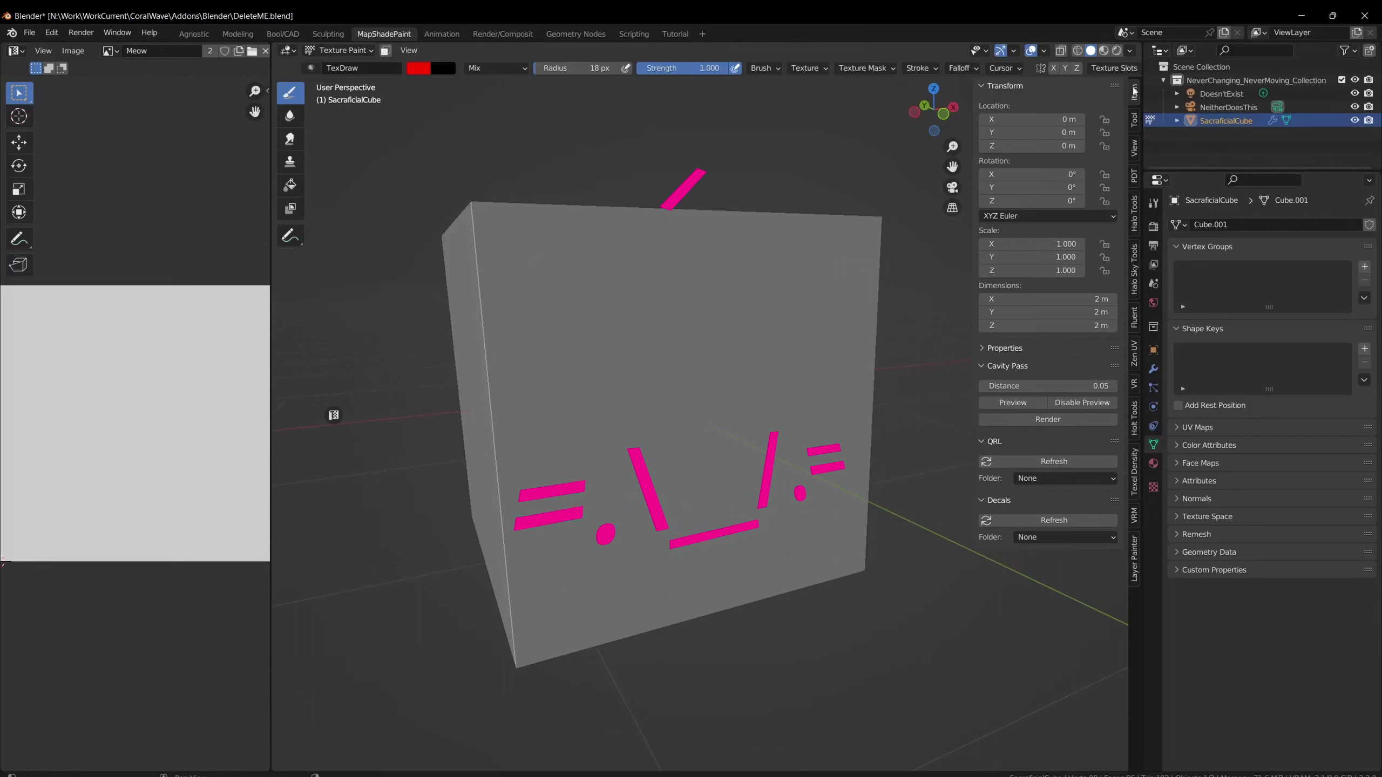
Check the Texture Slots settings for painting on the cube.
left_click(1121, 69)
left_click(1099, 135)
left_click(1115, 67)
left_click(1118, 121)
Return to the Tutorial workspace and set the ID Mask's Texture-Vertex value to 0, inspecting the painted front face.
left_click(675, 34)
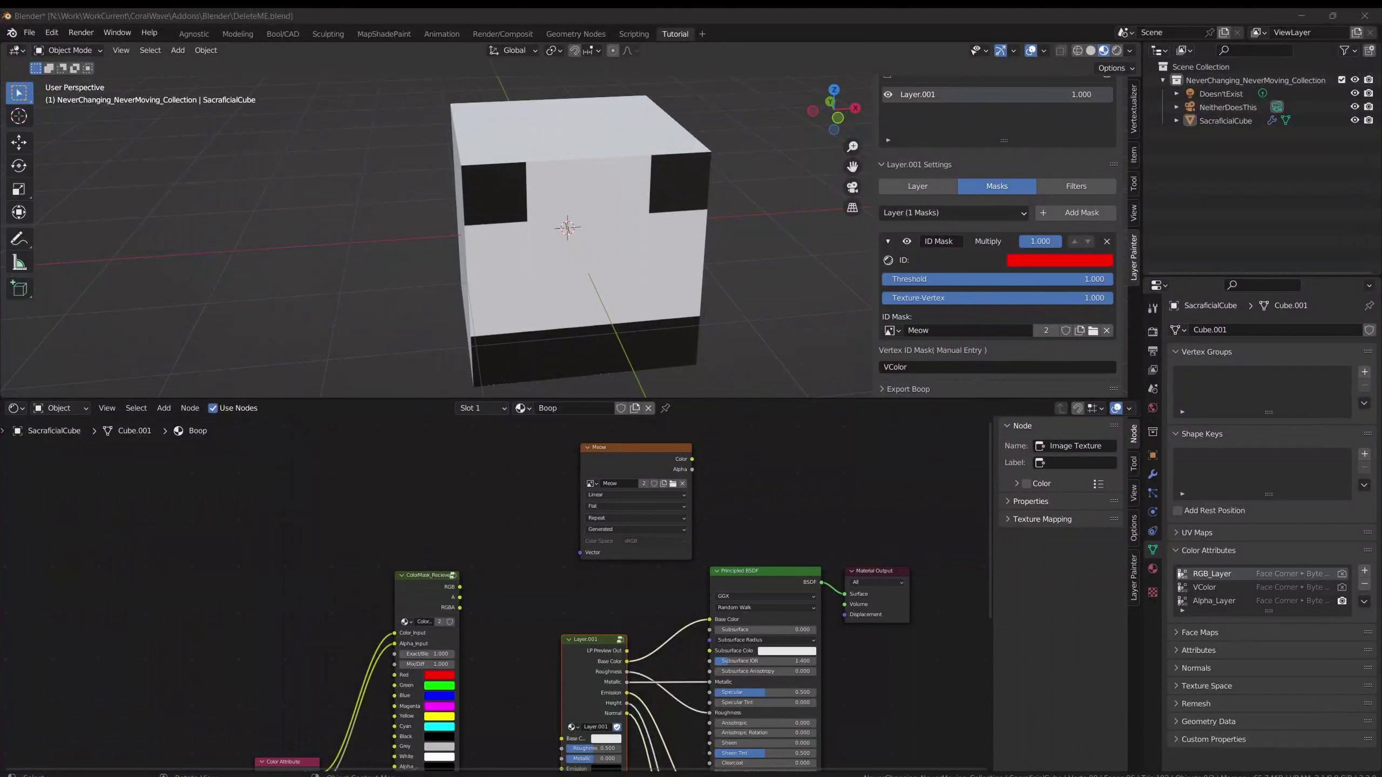
left_click(997, 298)
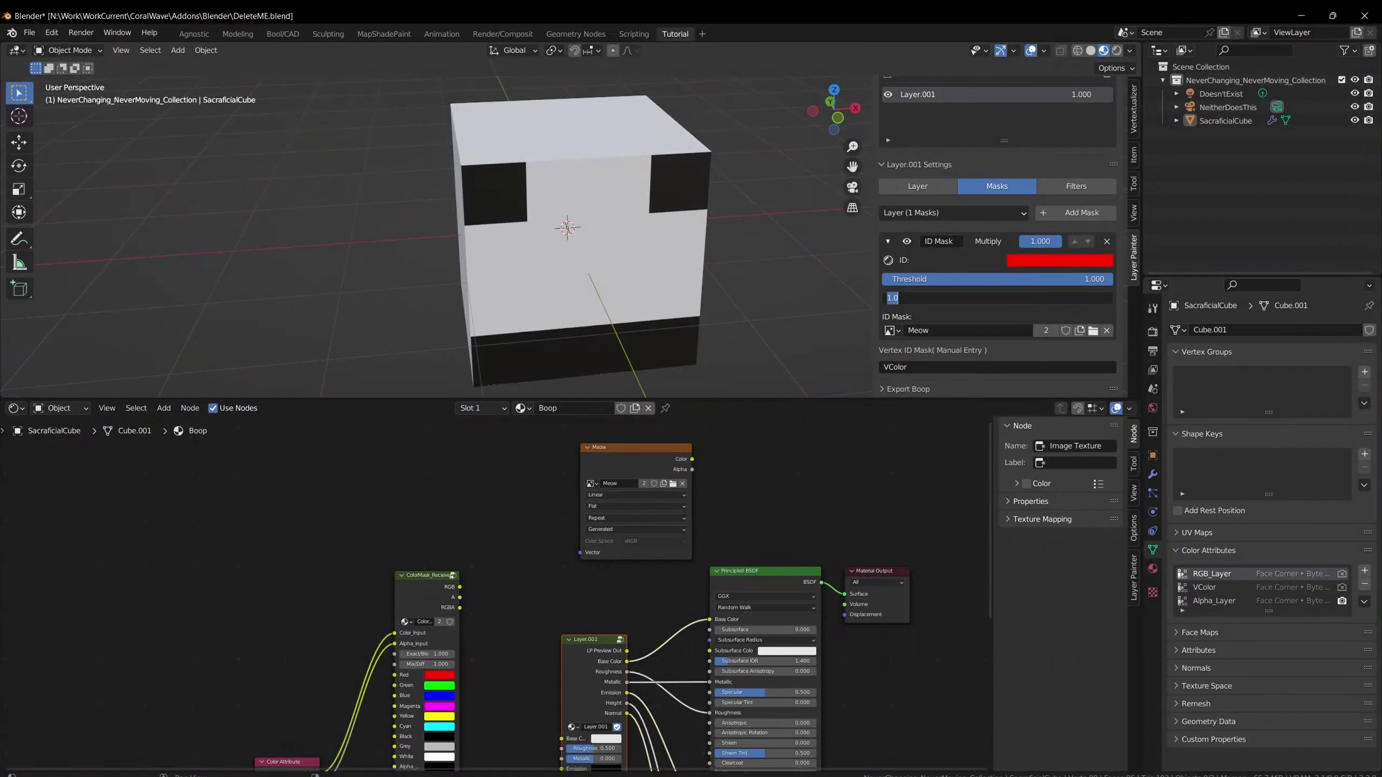
type("0")
key("Return")
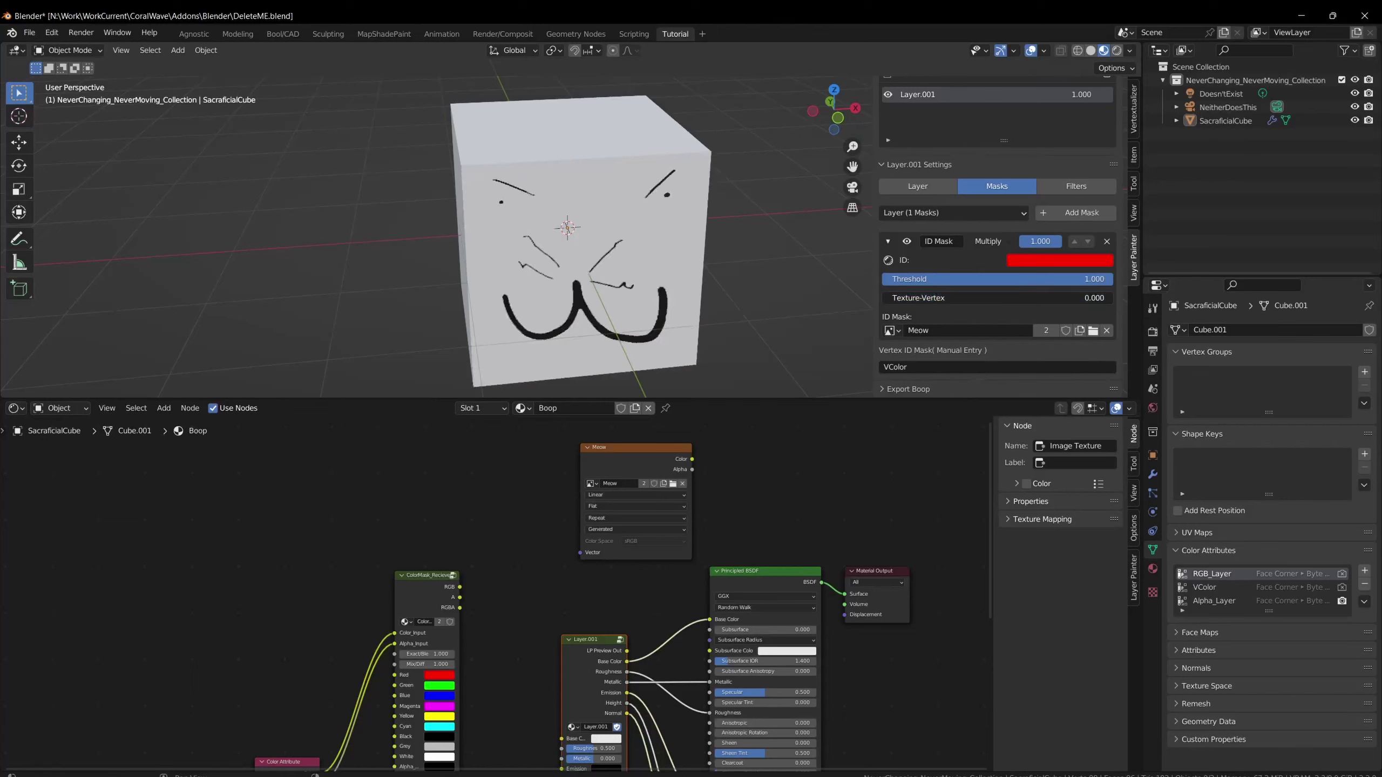
middle_click_drag(736, 264, 736, 243)
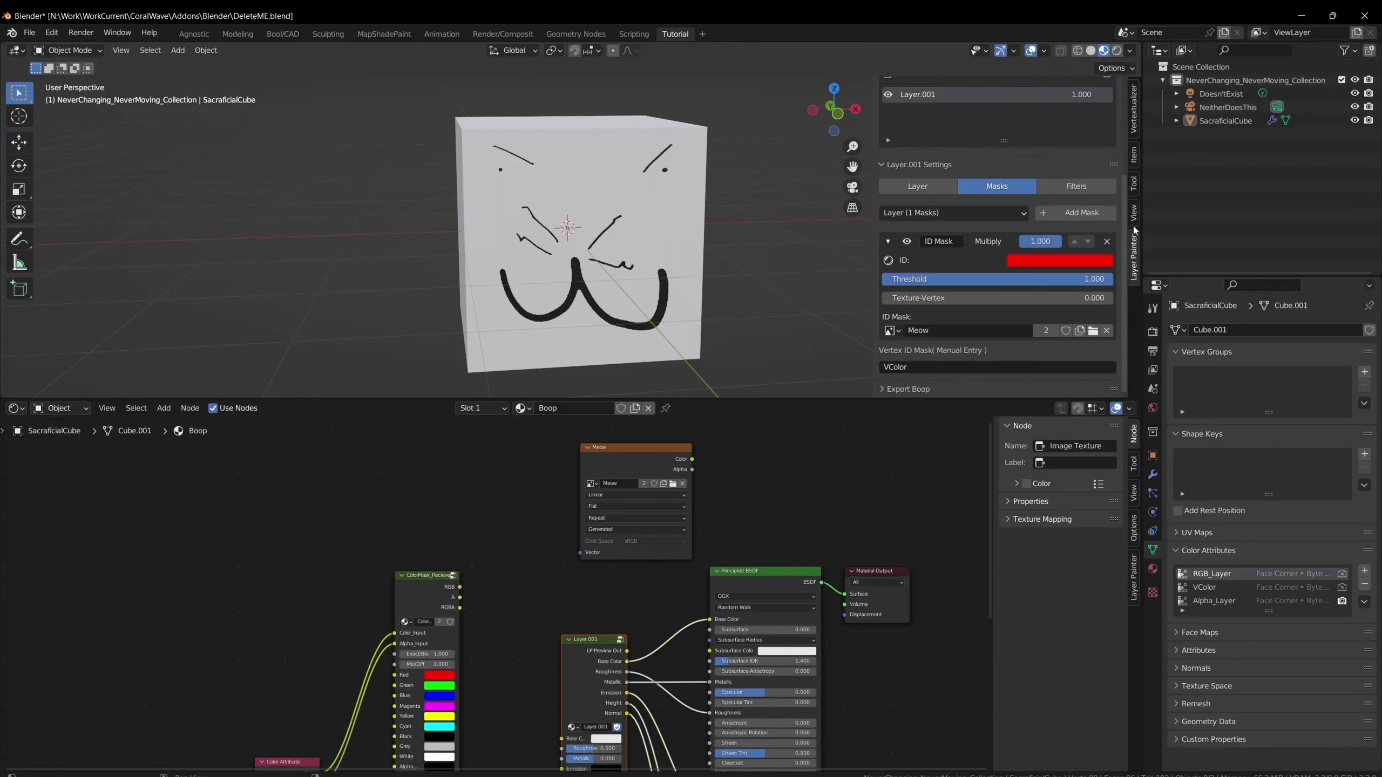
Set the ID Mask's Texture-Vertex value to 1 and inspect the vertex-color masking on the cube.
left_click_drag(949, 298, 1105, 298)
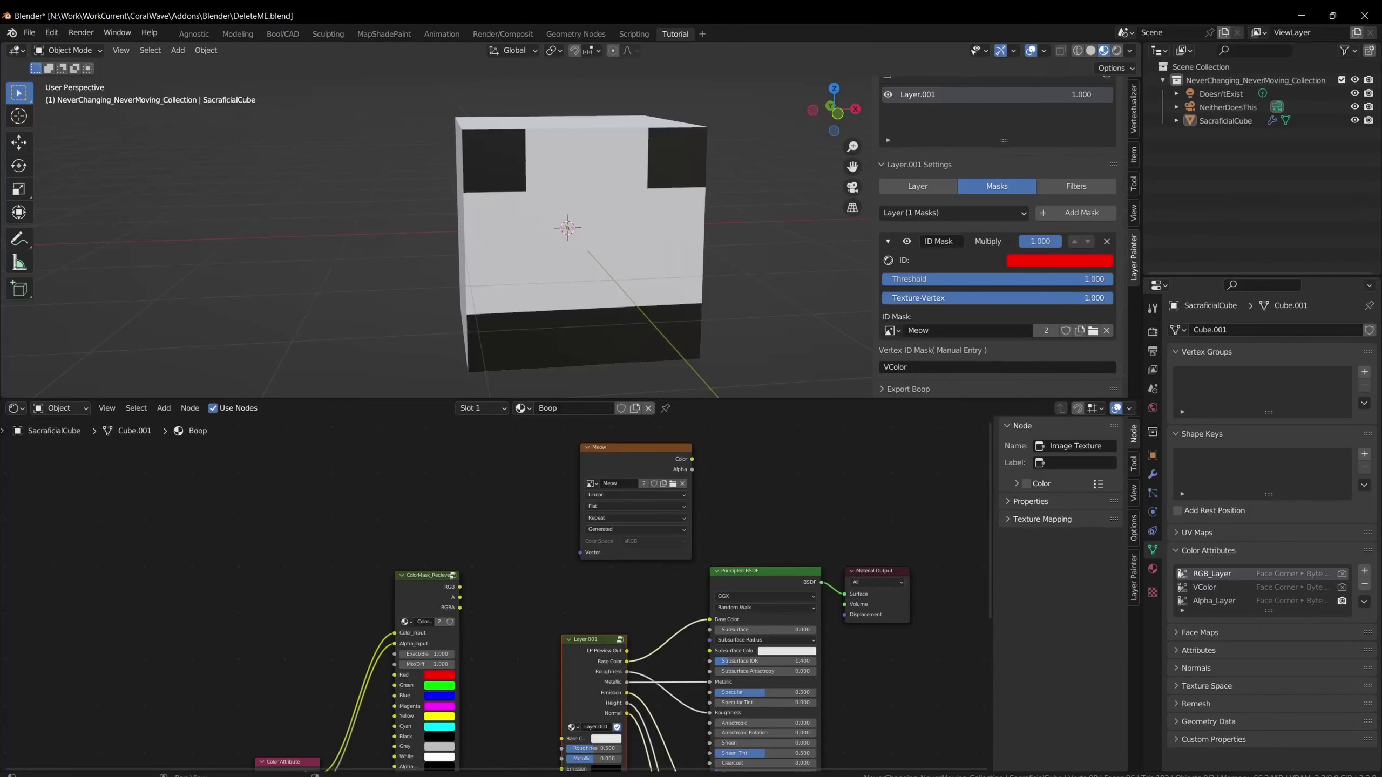
middle_click_drag(689, 233, 671, 264)
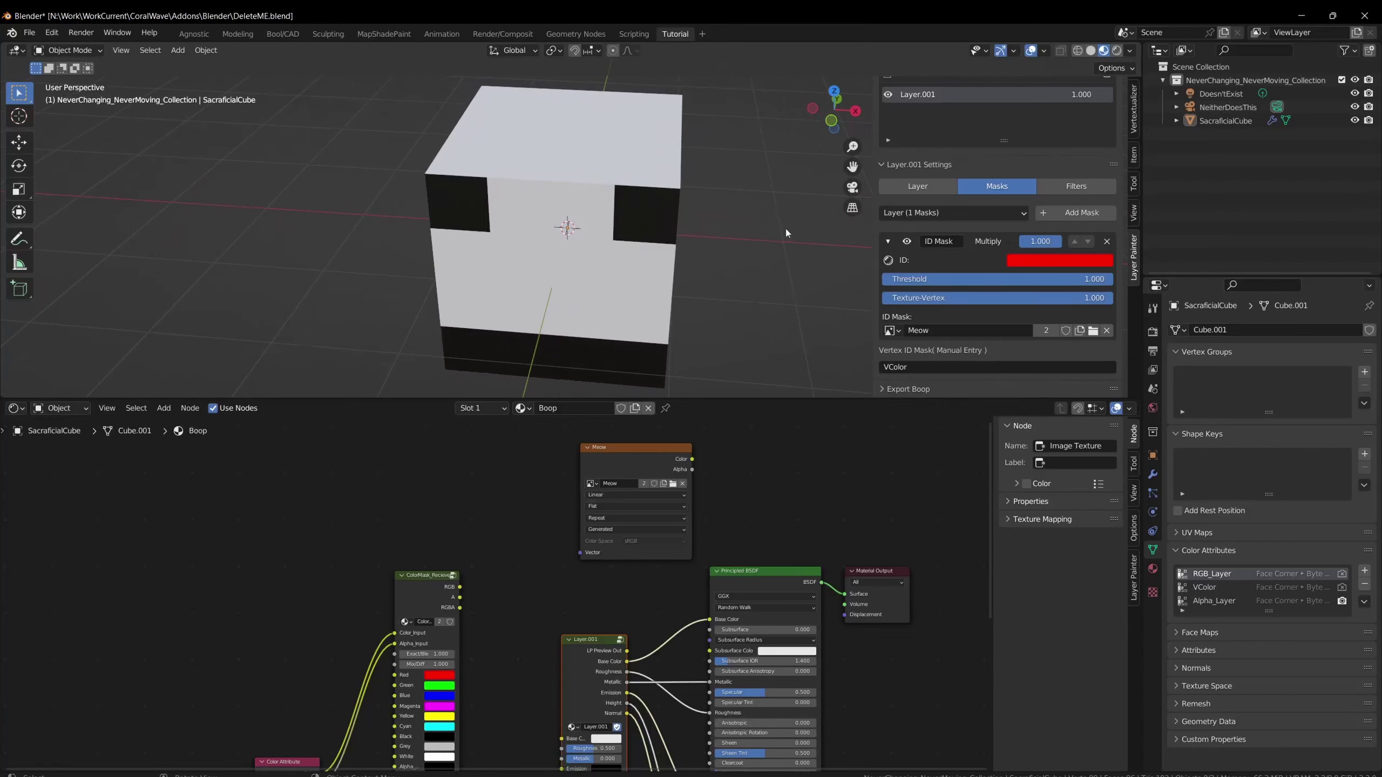
scroll(959, 238, "up", 5)
scroll(961, 236, "up", 1)
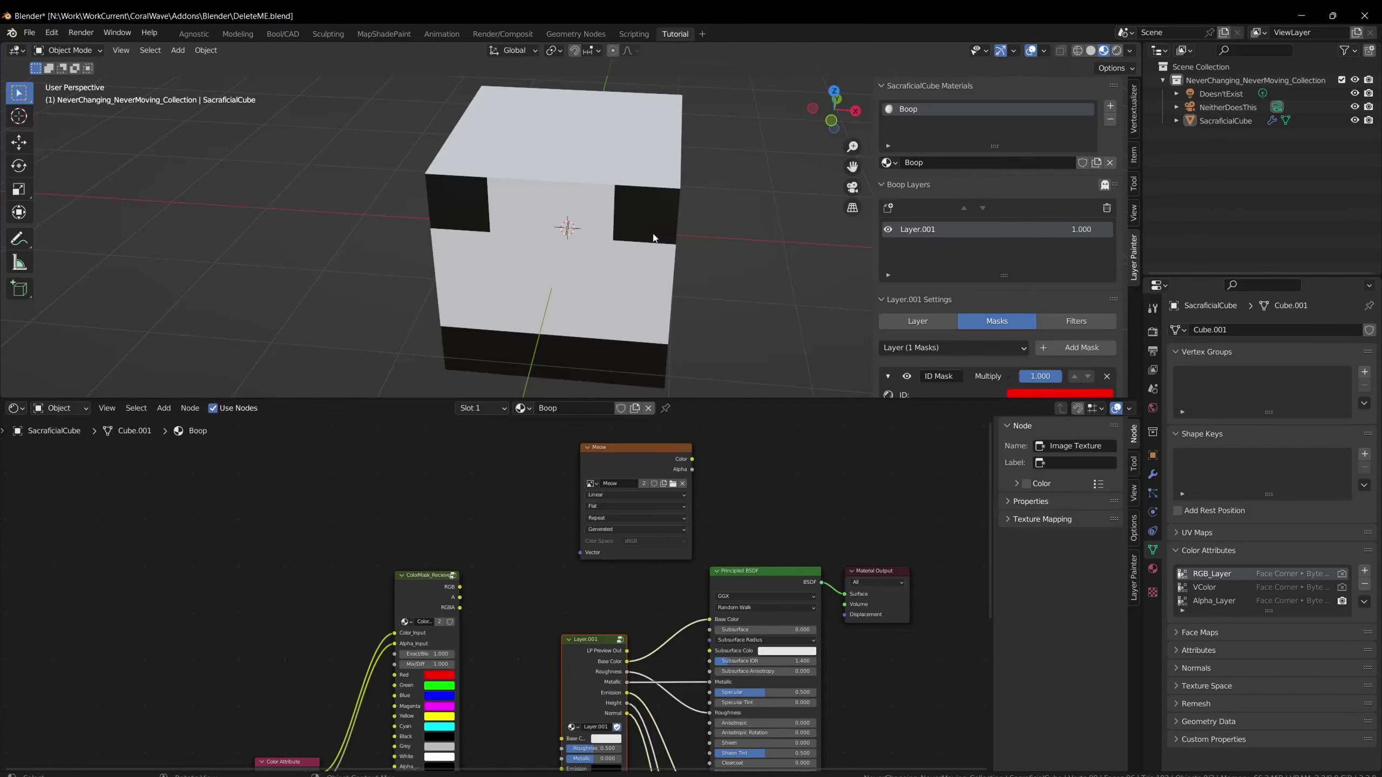
middle_click_drag(653, 239, 613, 243)
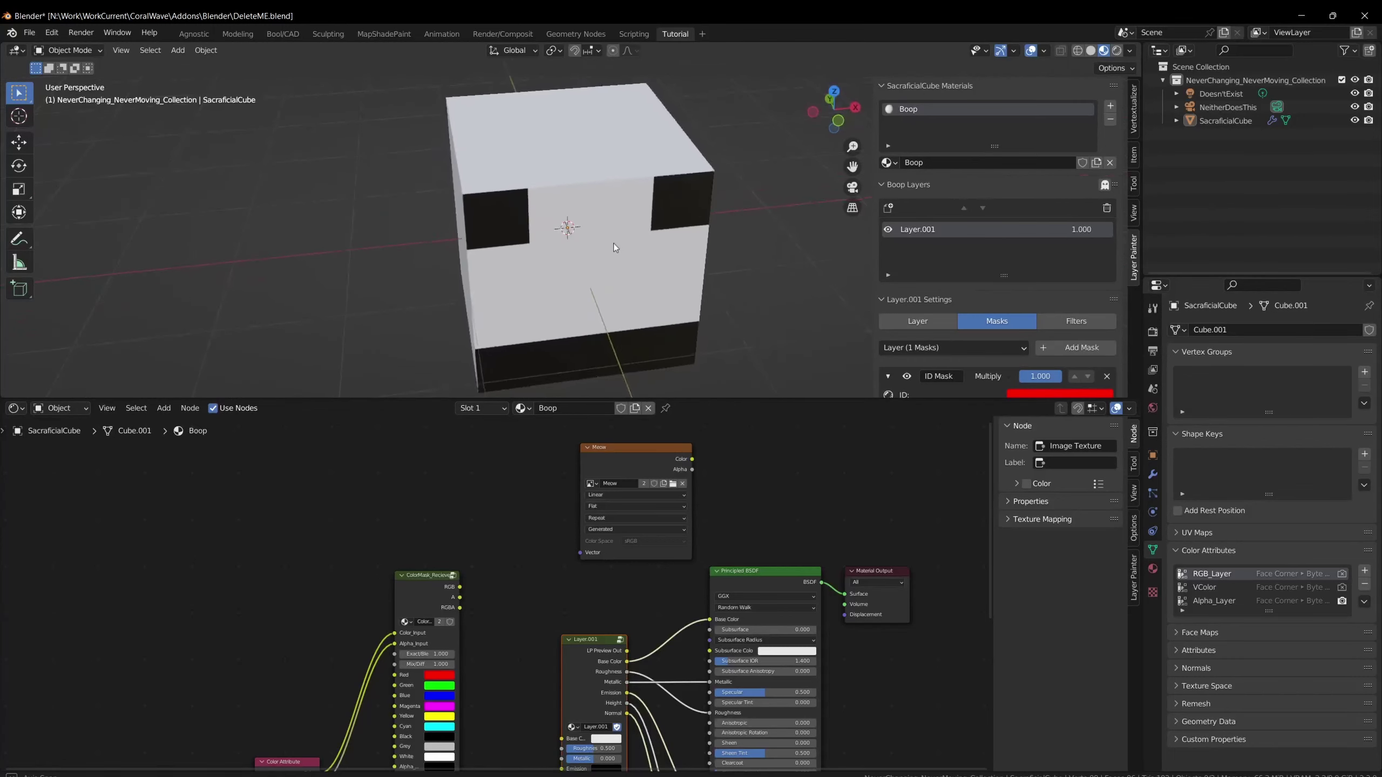
Bring up the vertex color add-on's tools and review them from Paint down to the Clear Stuff! options.
left_click(1132, 120)
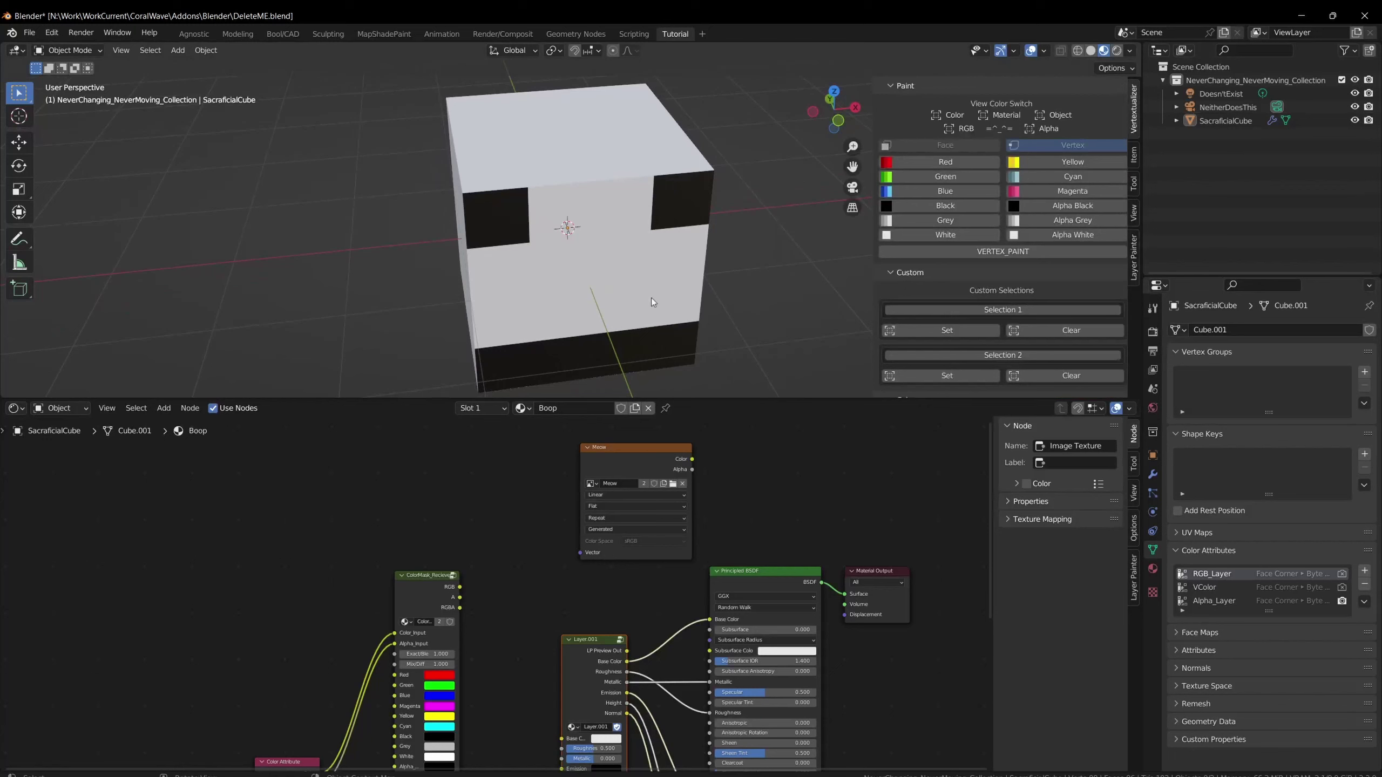
middle_click_drag(613, 239, 637, 203)
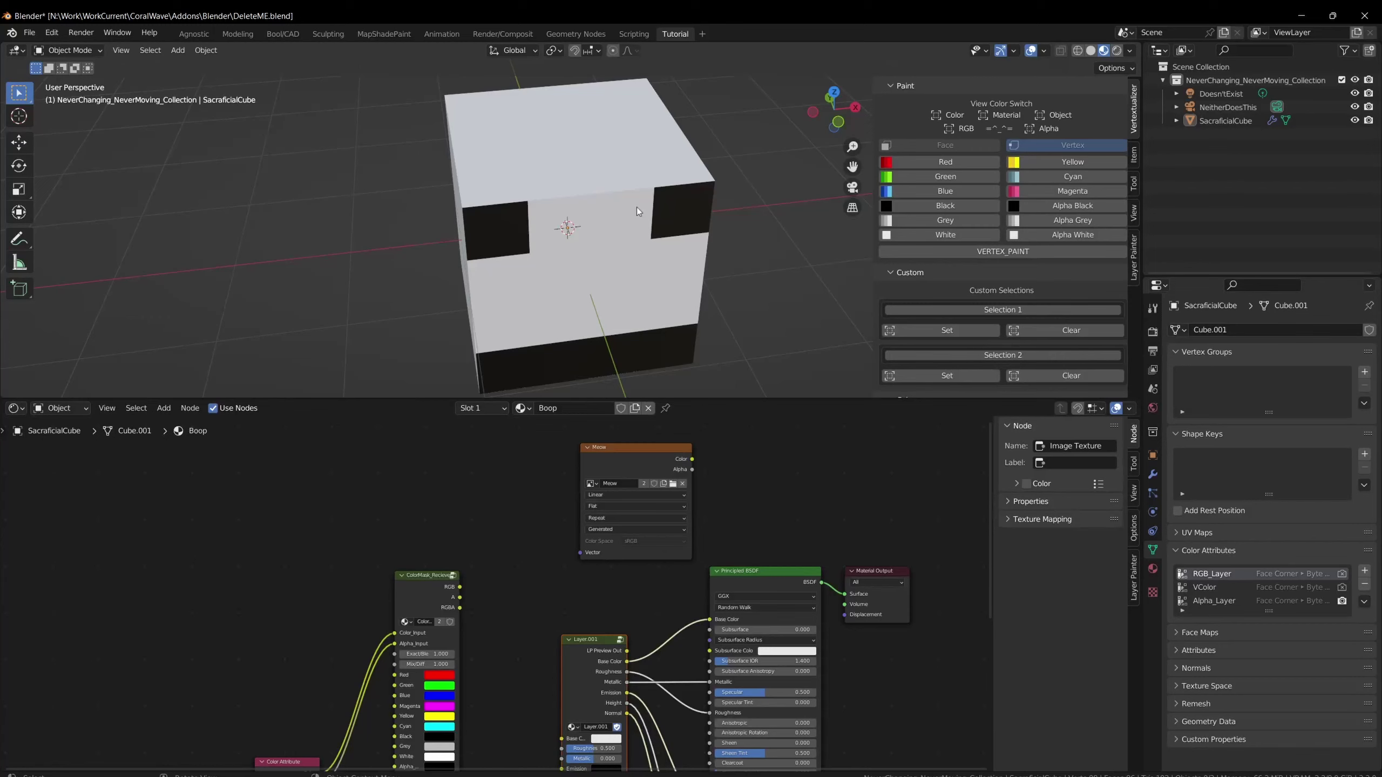
middle_click_drag(570, 229, 702, 324)
scroll(987, 335, "down", 5)
scroll(987, 337, "down", 3)
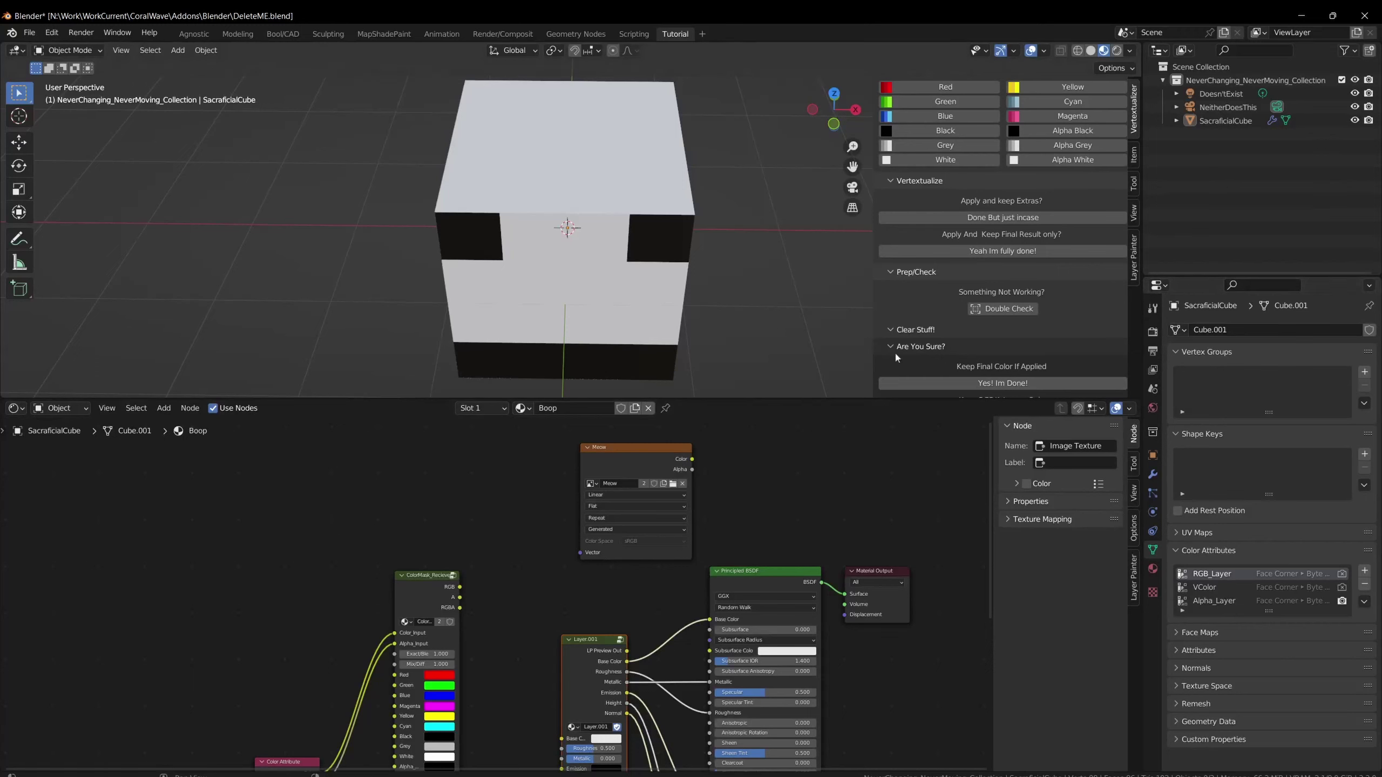
middle_click_drag(726, 296, 773, 290)
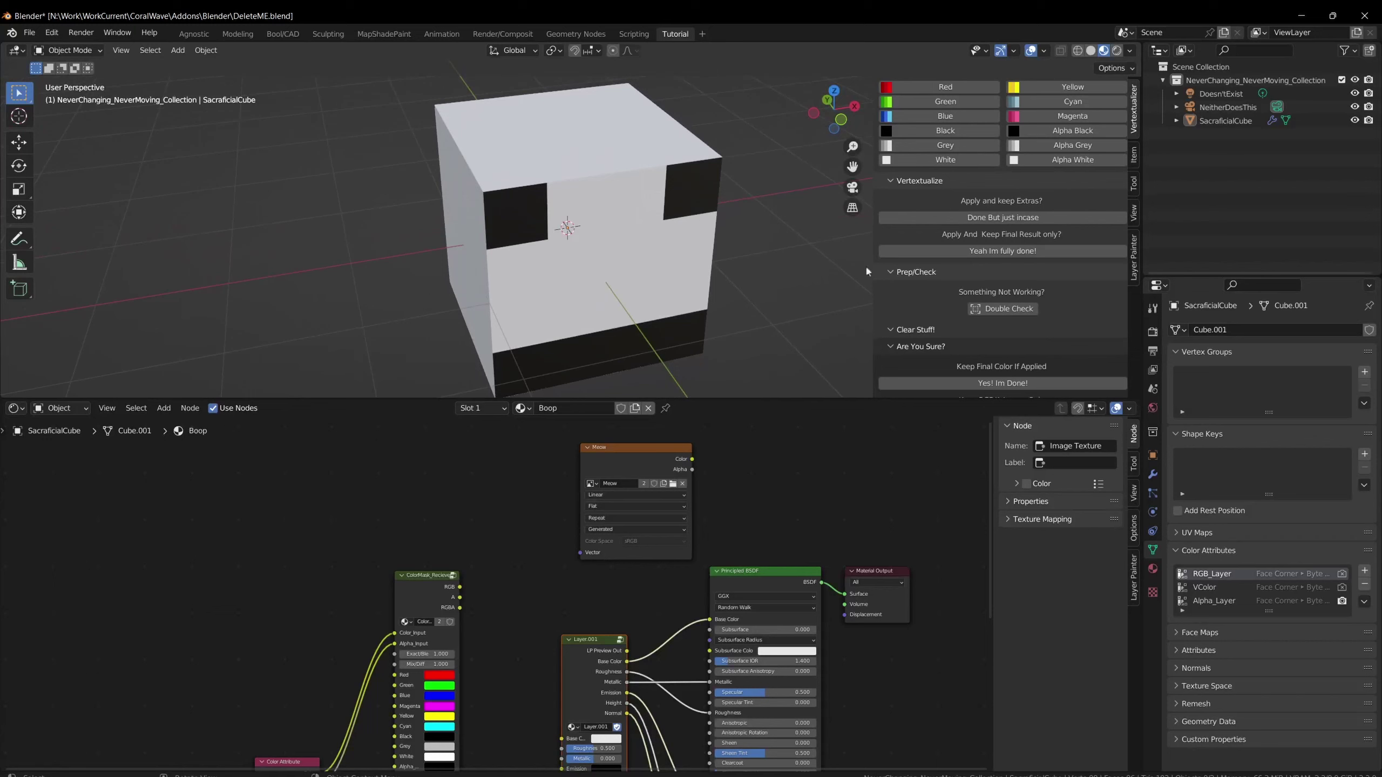
Collapse the add-on's Clear Stuff! and Vertextualize sections and enlarge the 3D viewport over the node editor.
scroll(919, 351, "up", 3)
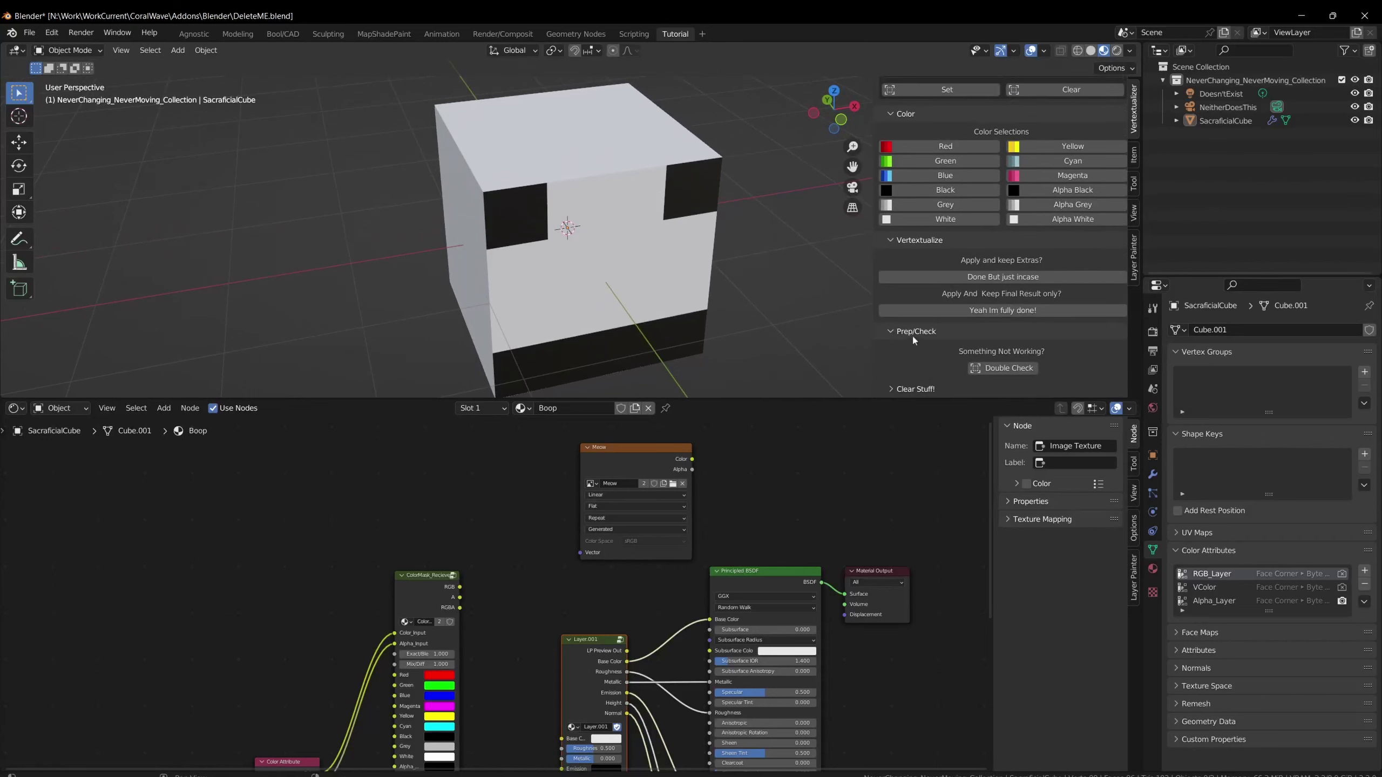
left_click(917, 240)
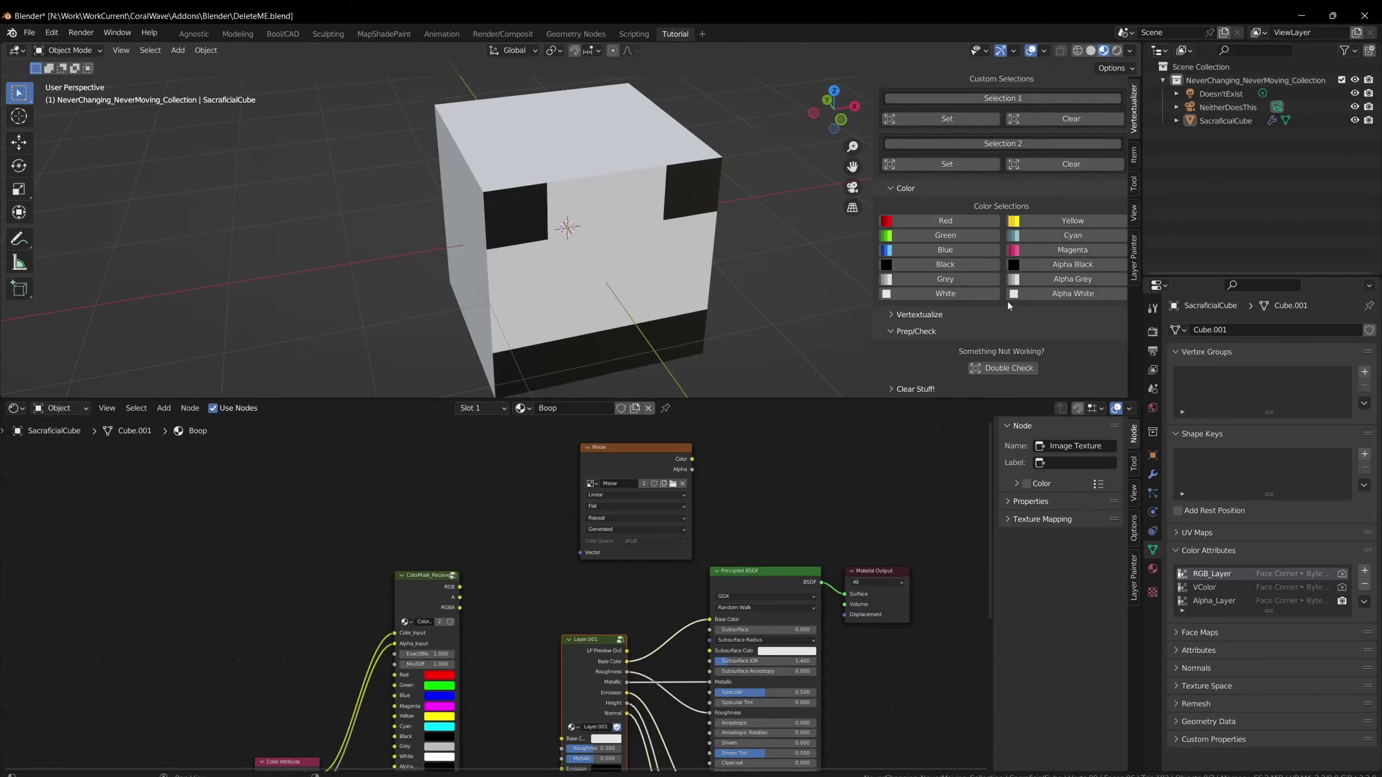
scroll(1007, 300, "up", 8)
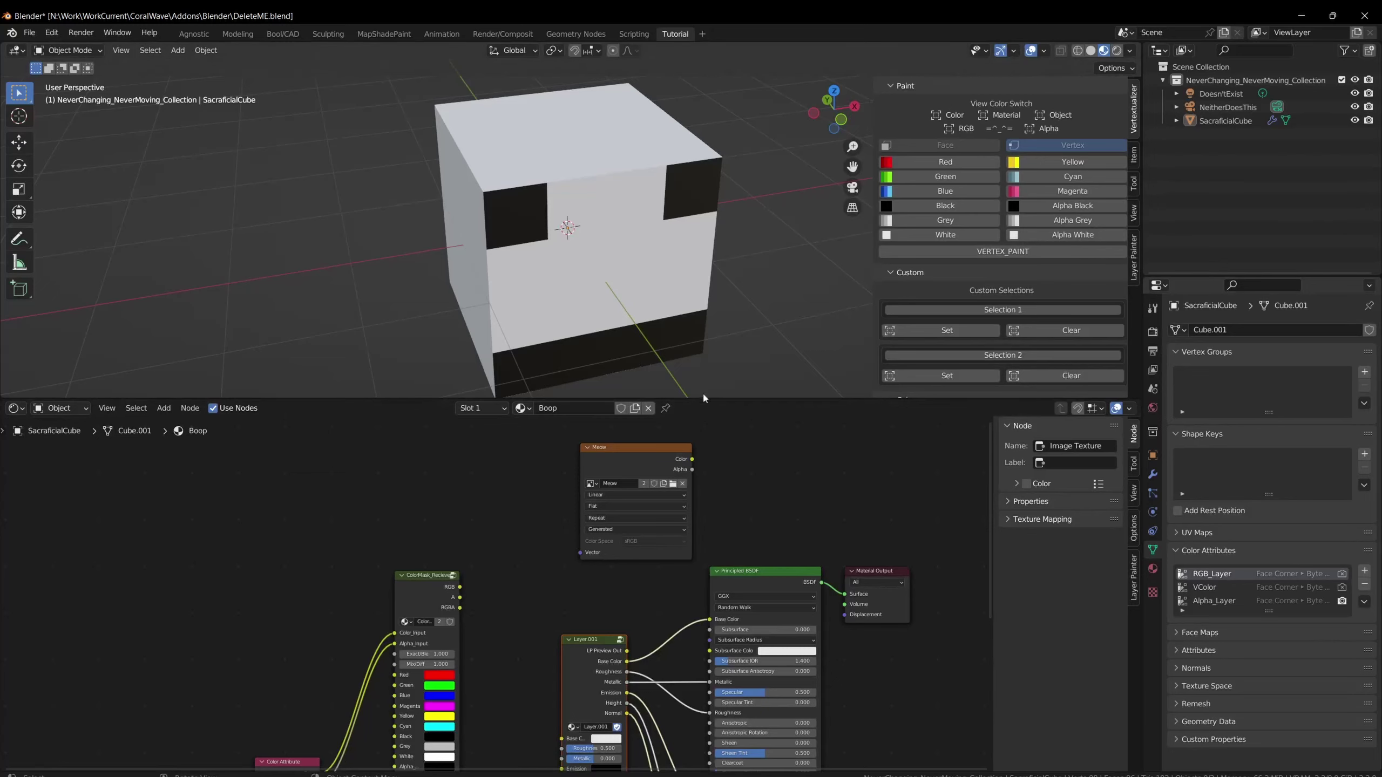
left_click_drag(737, 400, 756, 585)
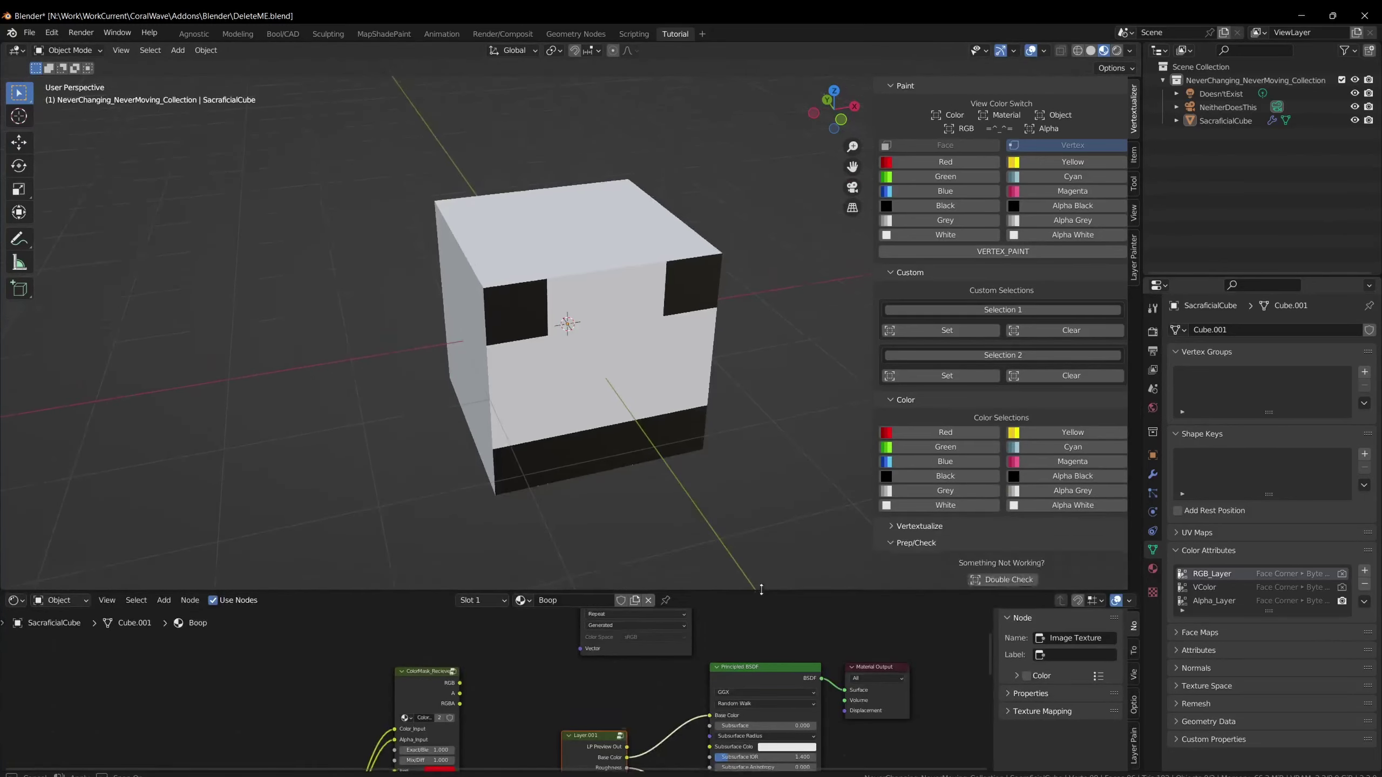